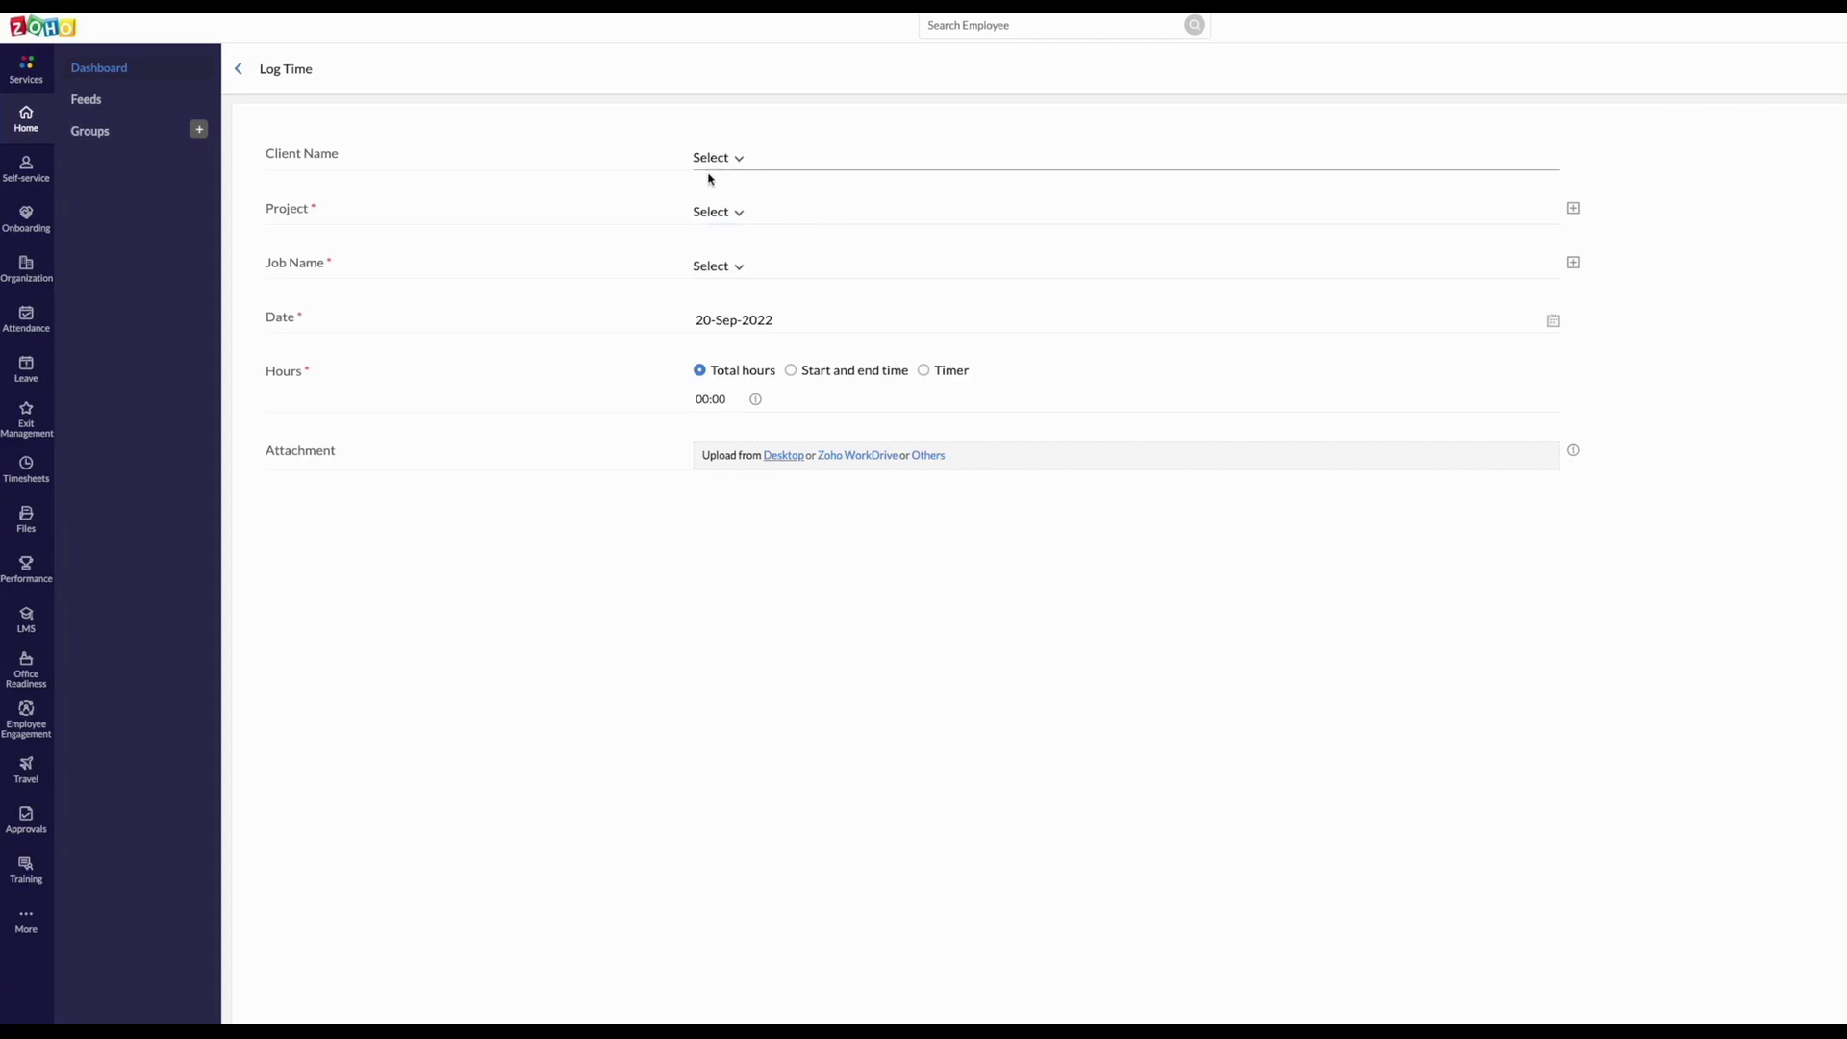
- Select the Airbus Stress project and keep the cds1 job for the new time log
{"action": "left_click", "coordinate": [710, 212]}
{"action": "scroll", "coordinate": [740, 352], "scroll_direction": "down", "scroll_amount": 2}
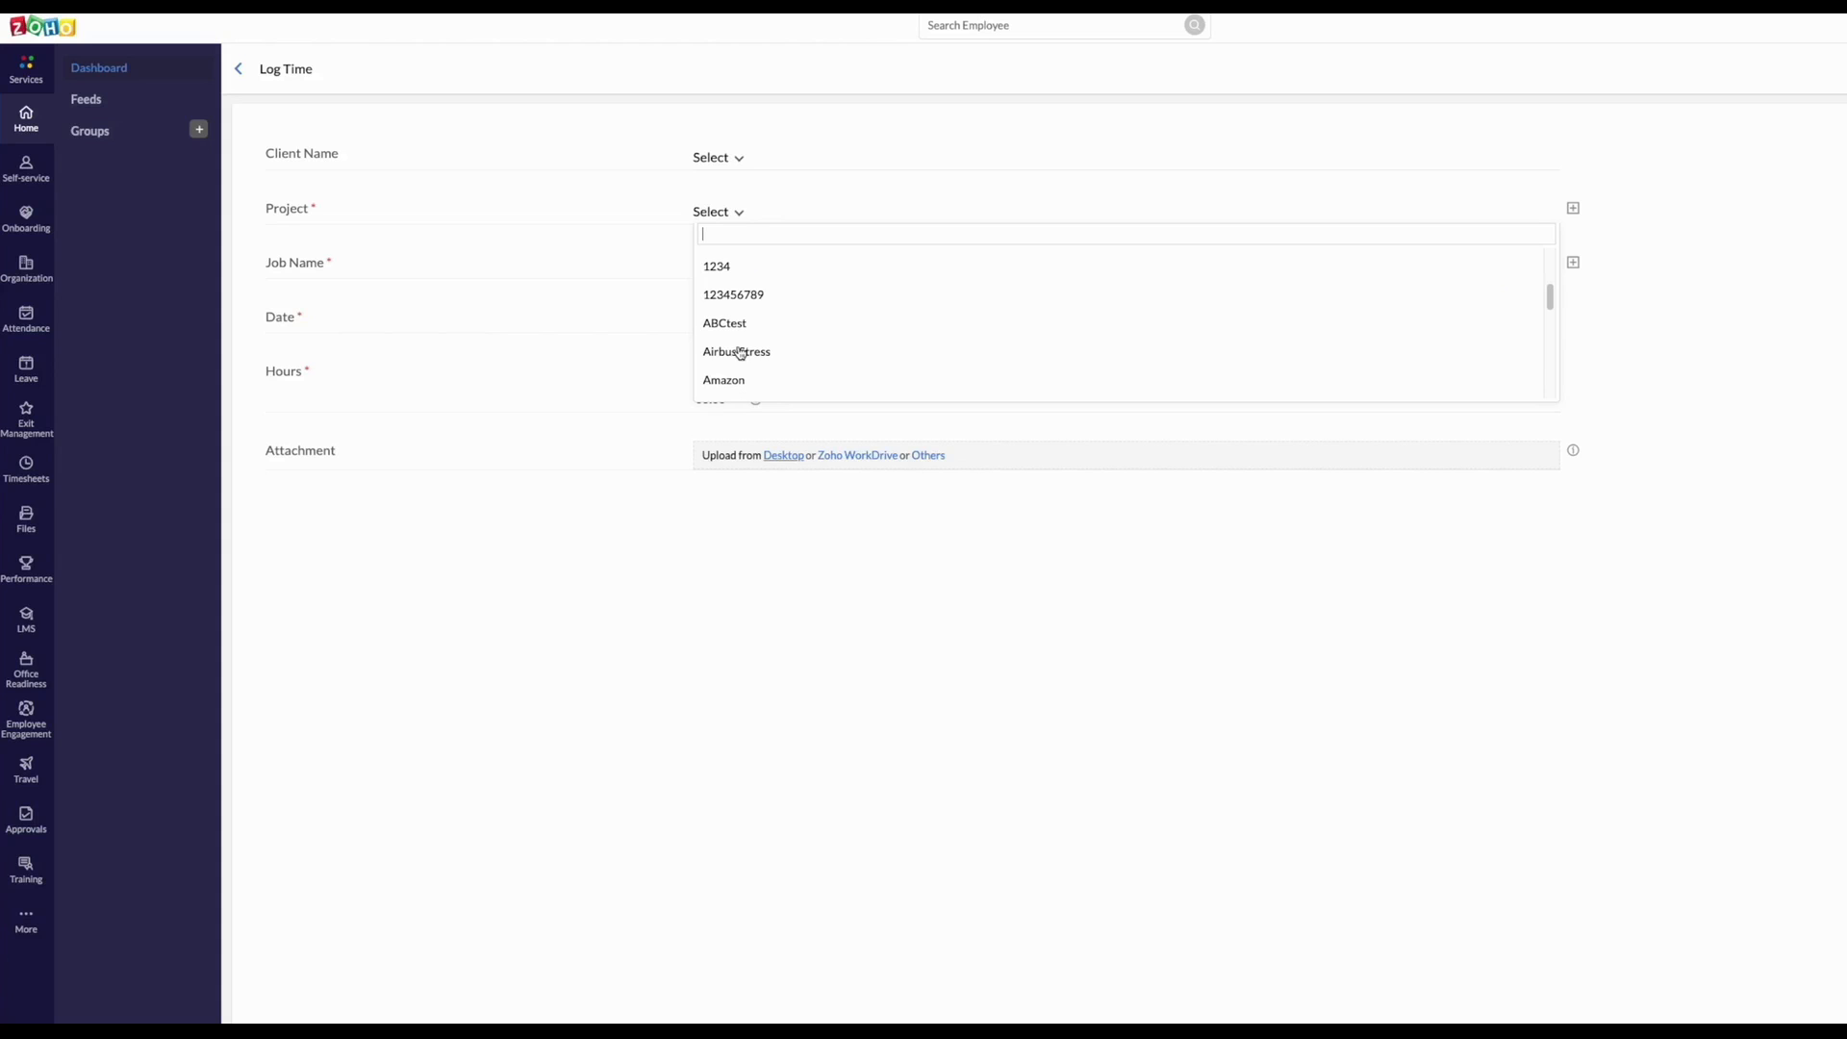
{"action": "left_click", "coordinate": [712, 350]}
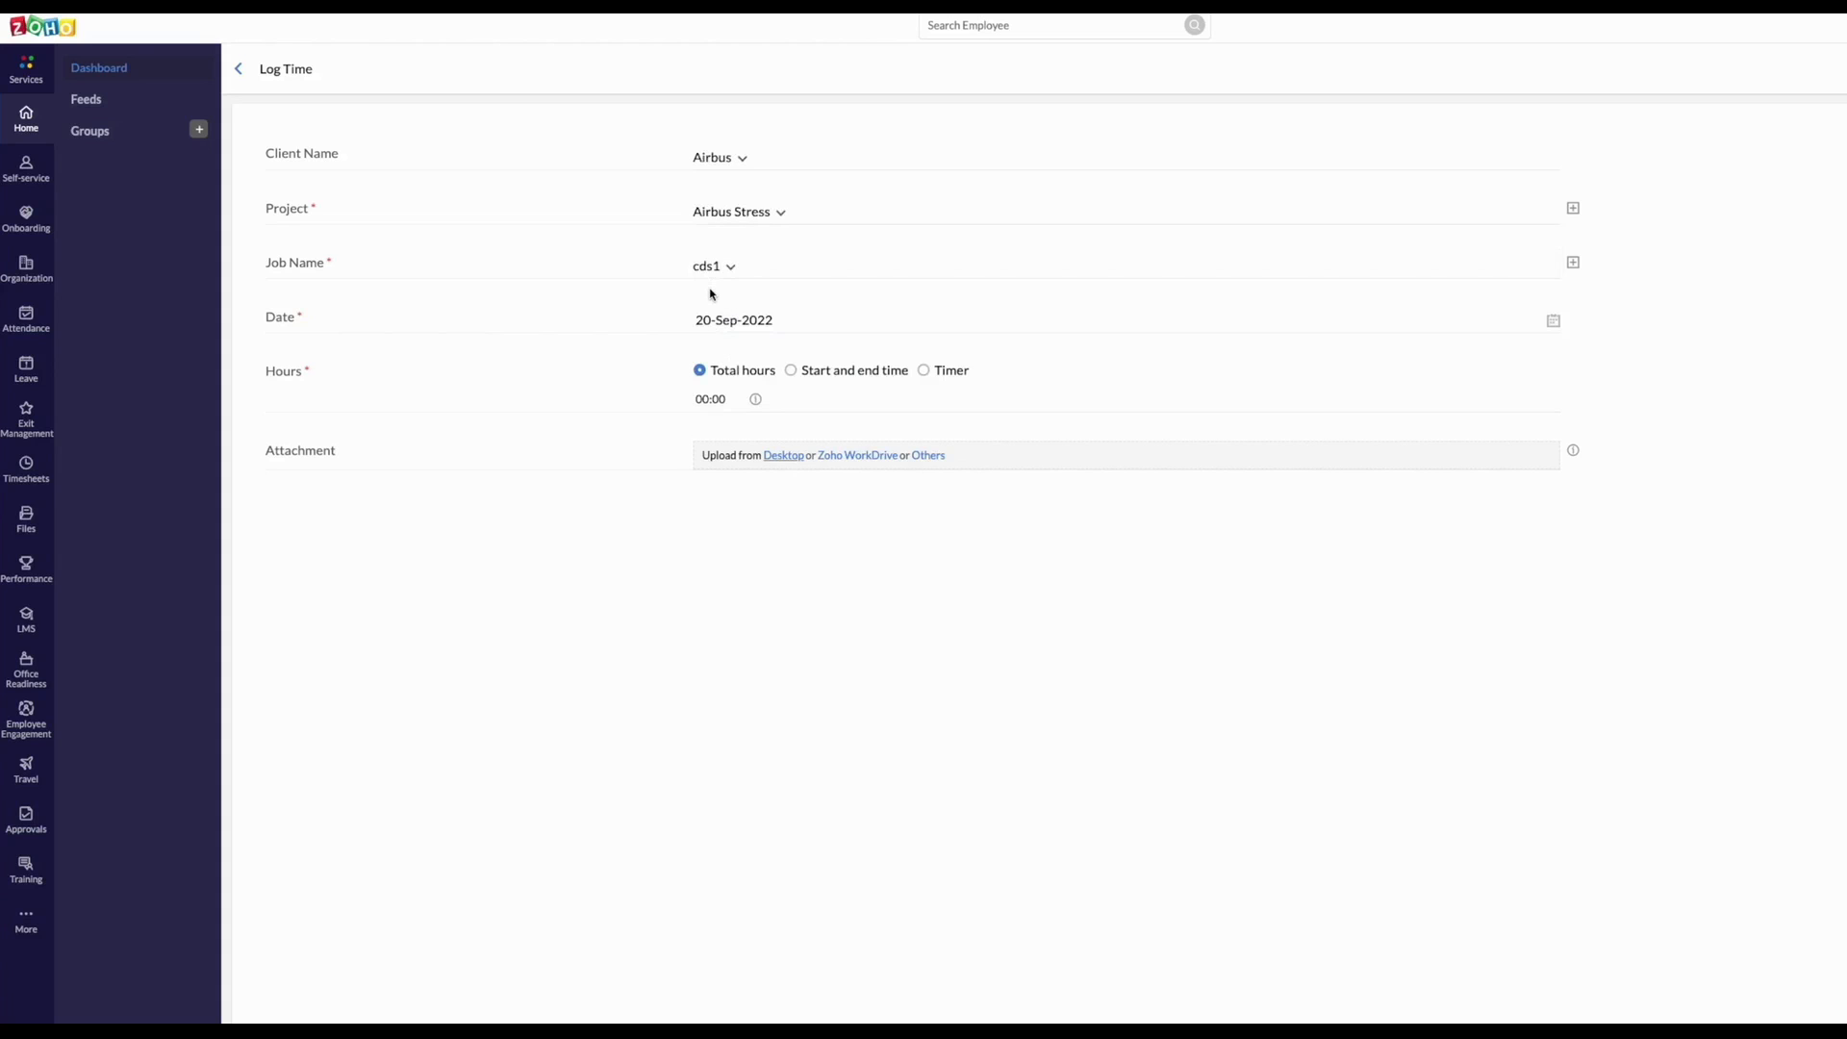
{"action": "left_click", "coordinate": [711, 267]}
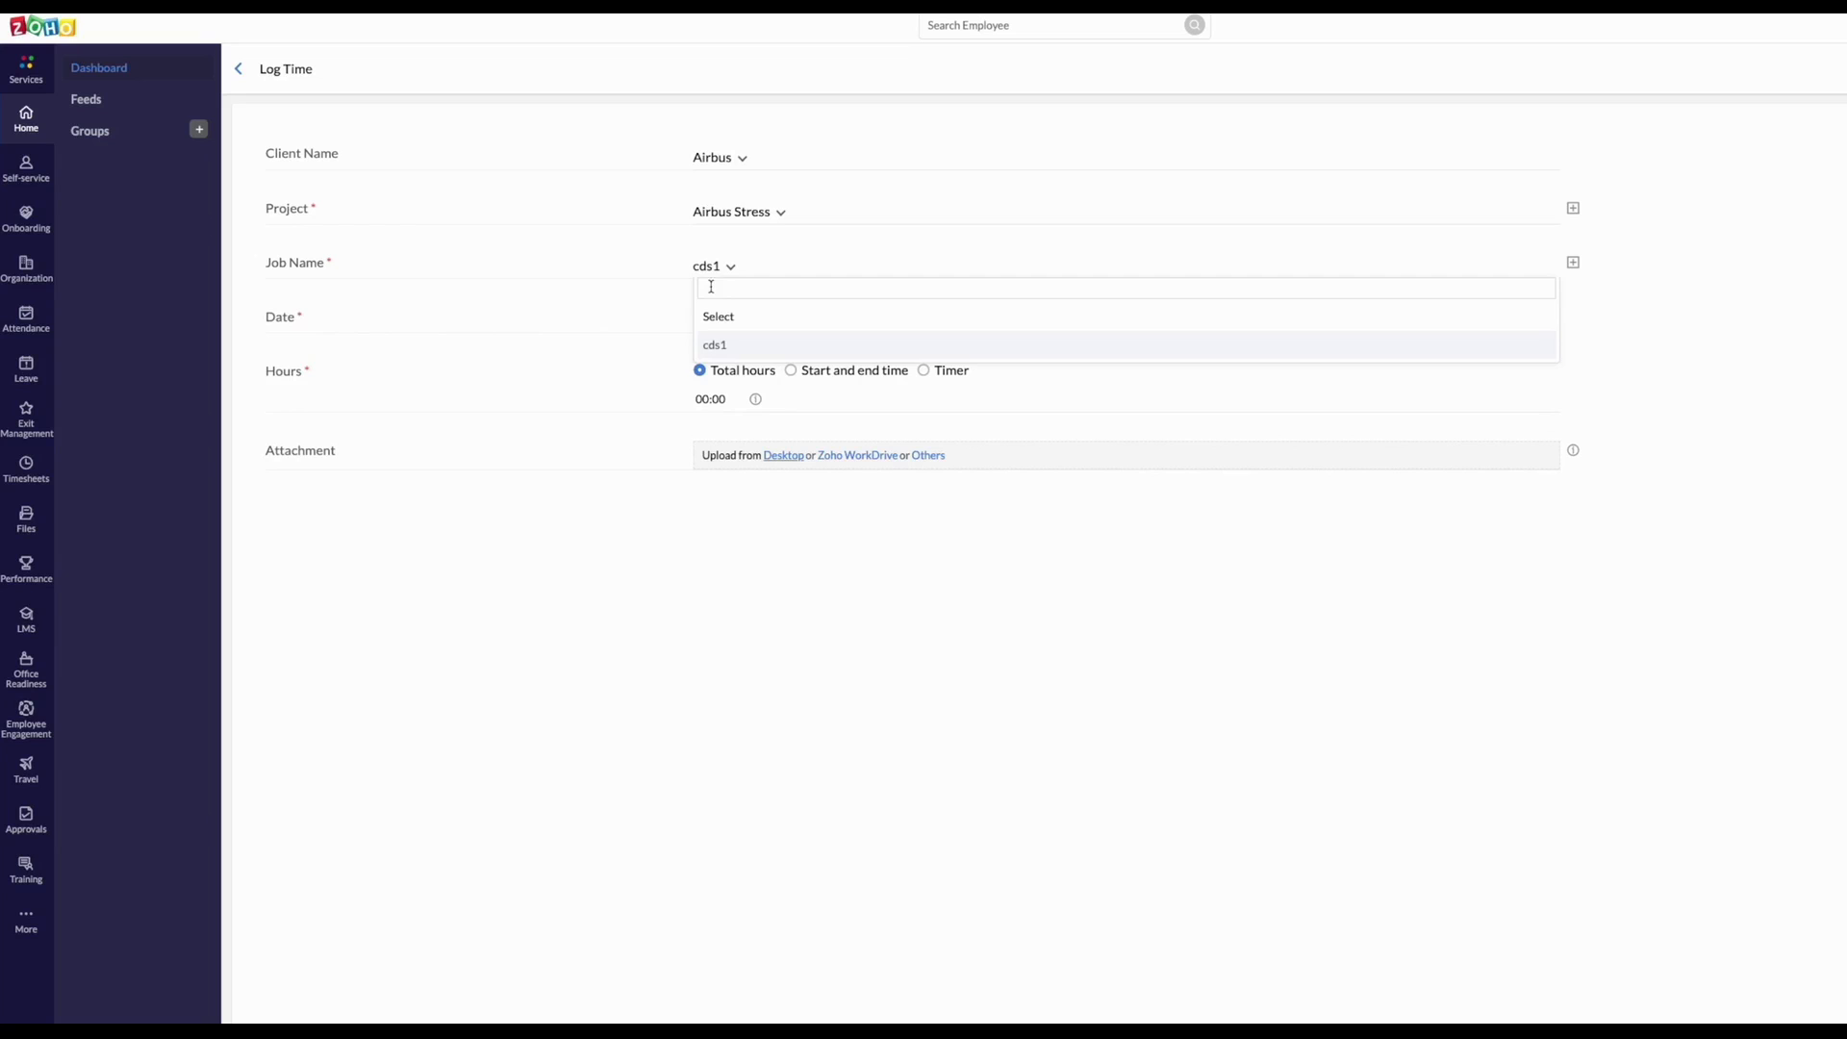
{"action": "left_click", "coordinate": [712, 275]}
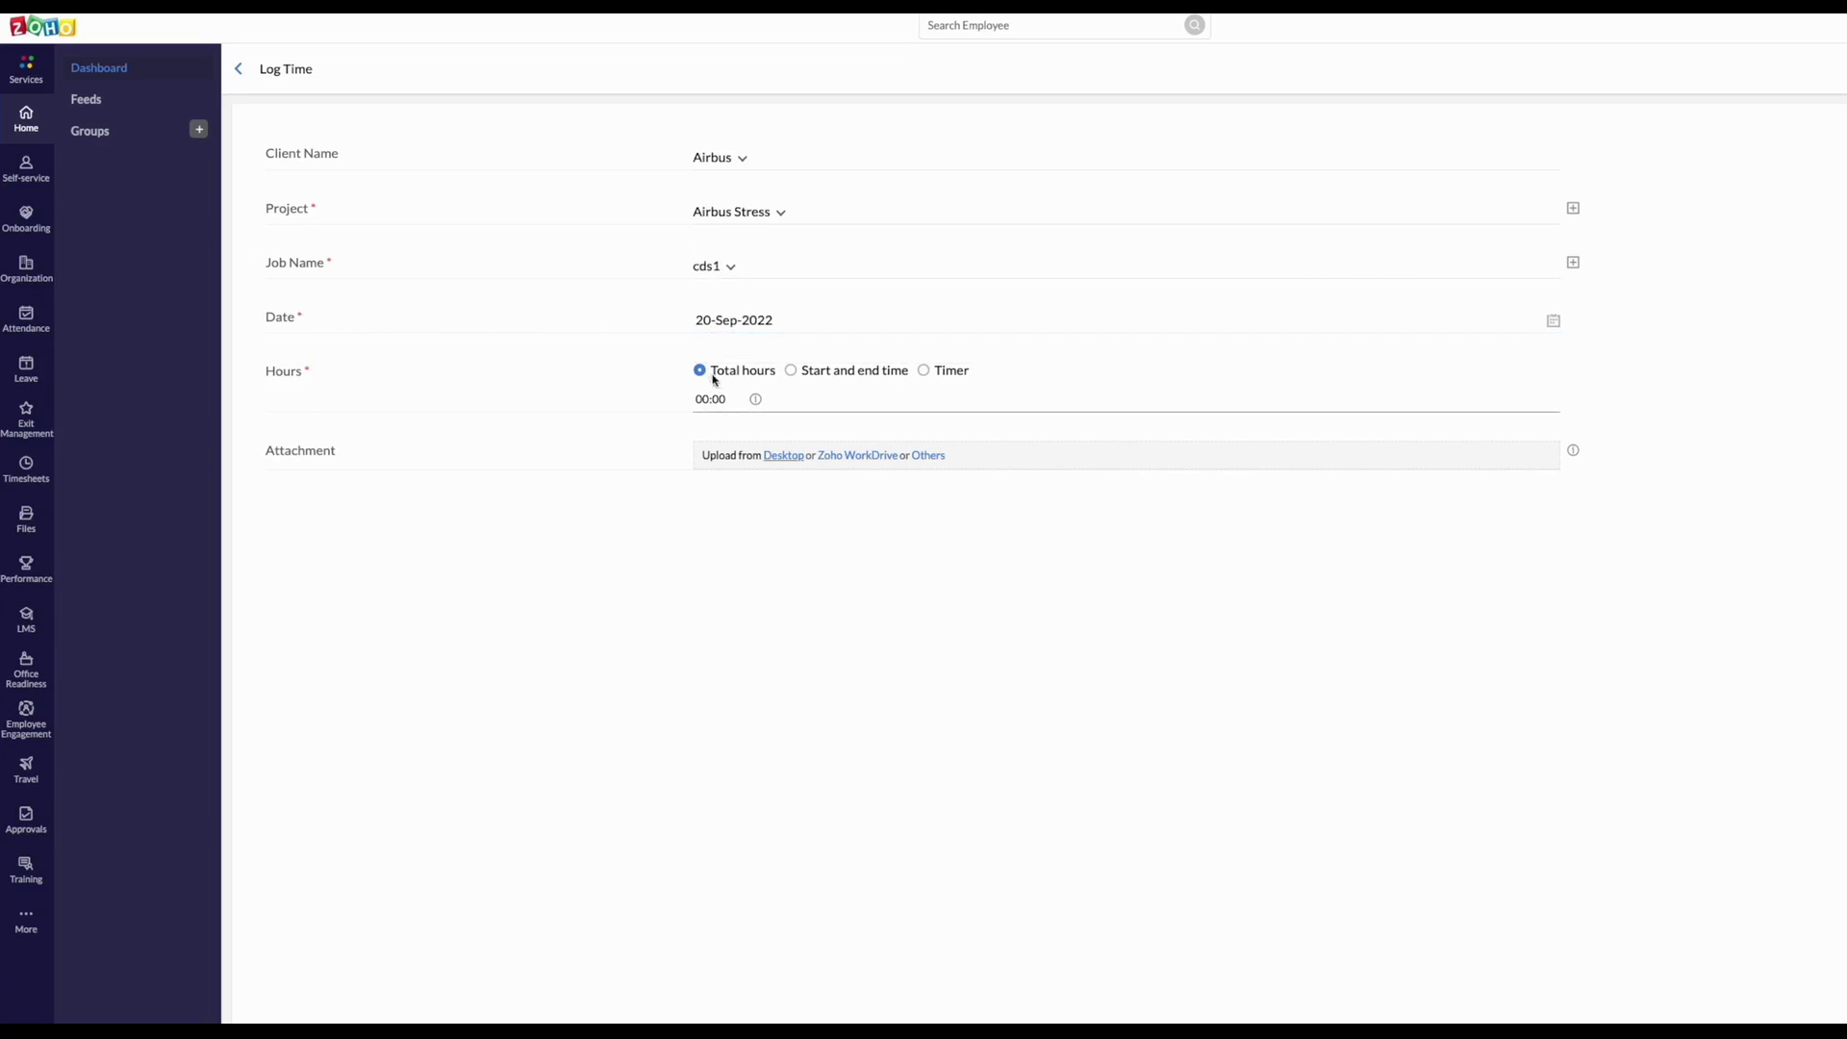
- Try the start and end time option and the timer option for the time log's hours
{"action": "left_click_drag", "start_coordinate": [728, 401], "coordinate": [685, 401]}
{"action": "left_click", "coordinate": [791, 372]}
{"action": "left_click", "coordinate": [747, 400]}
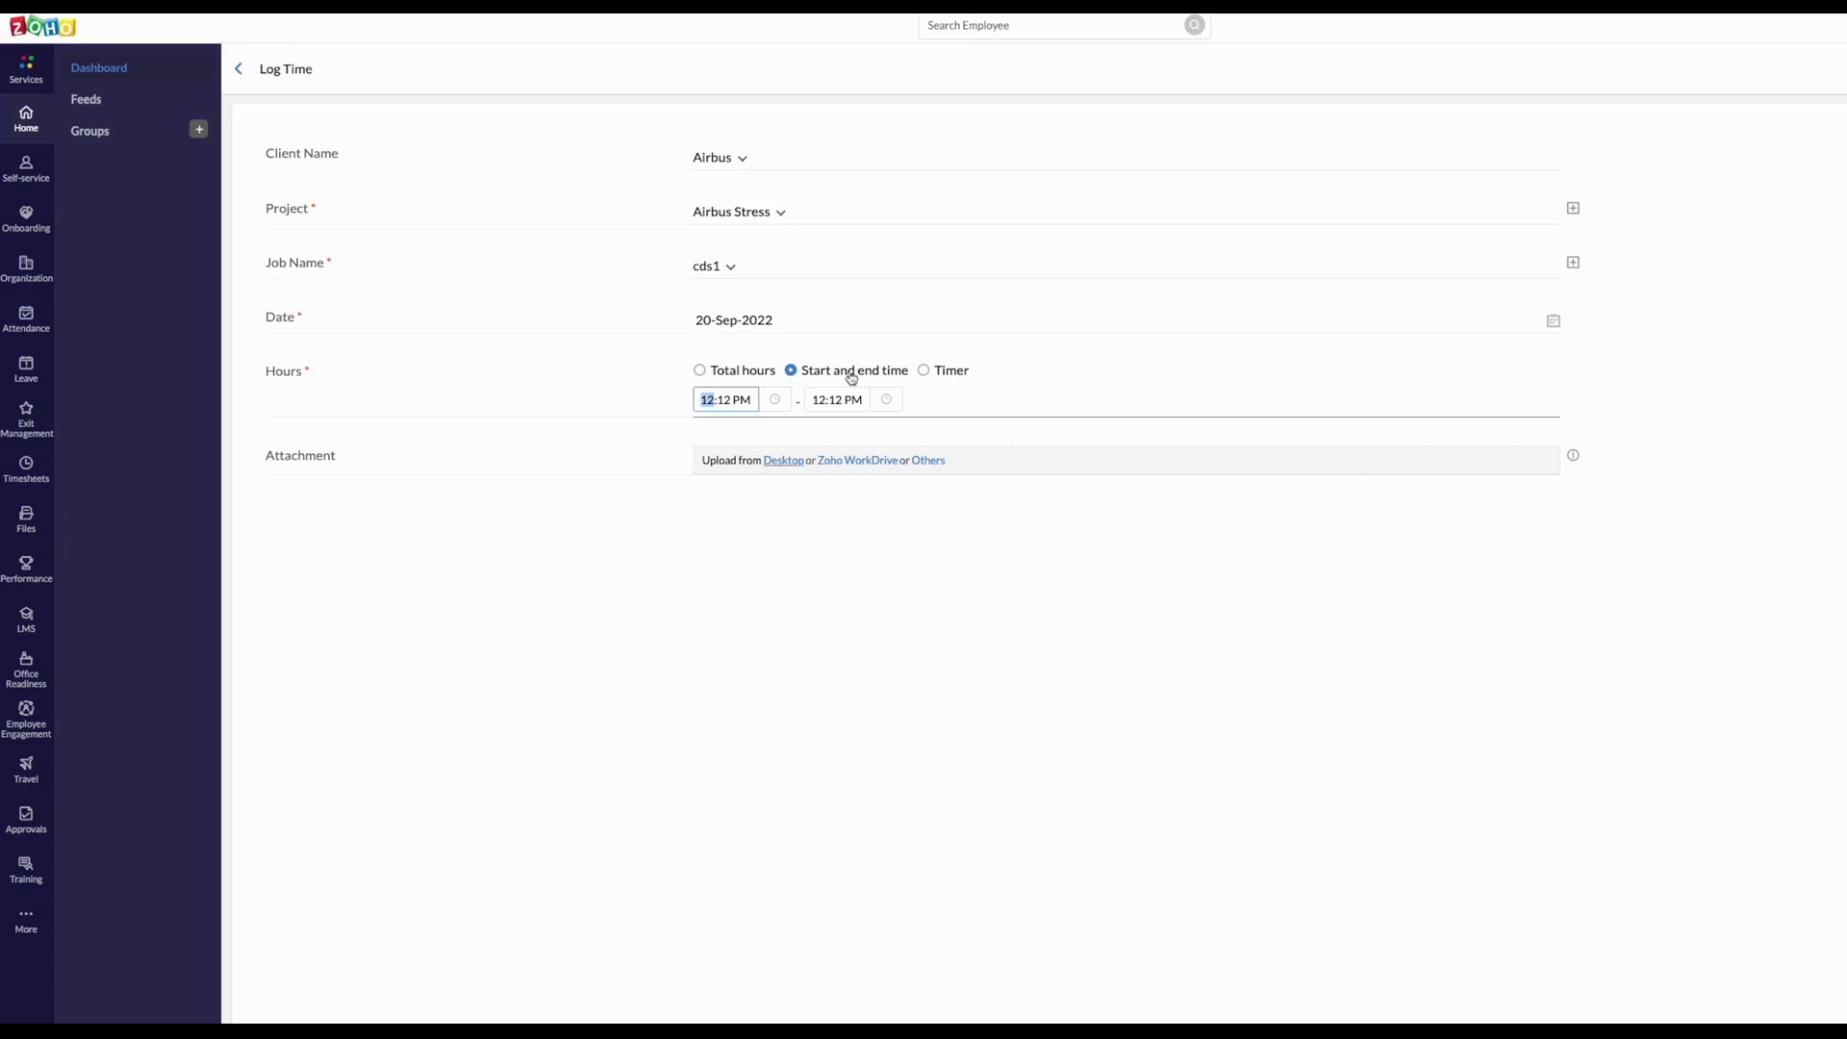
{"action": "left_click", "coordinate": [927, 370]}
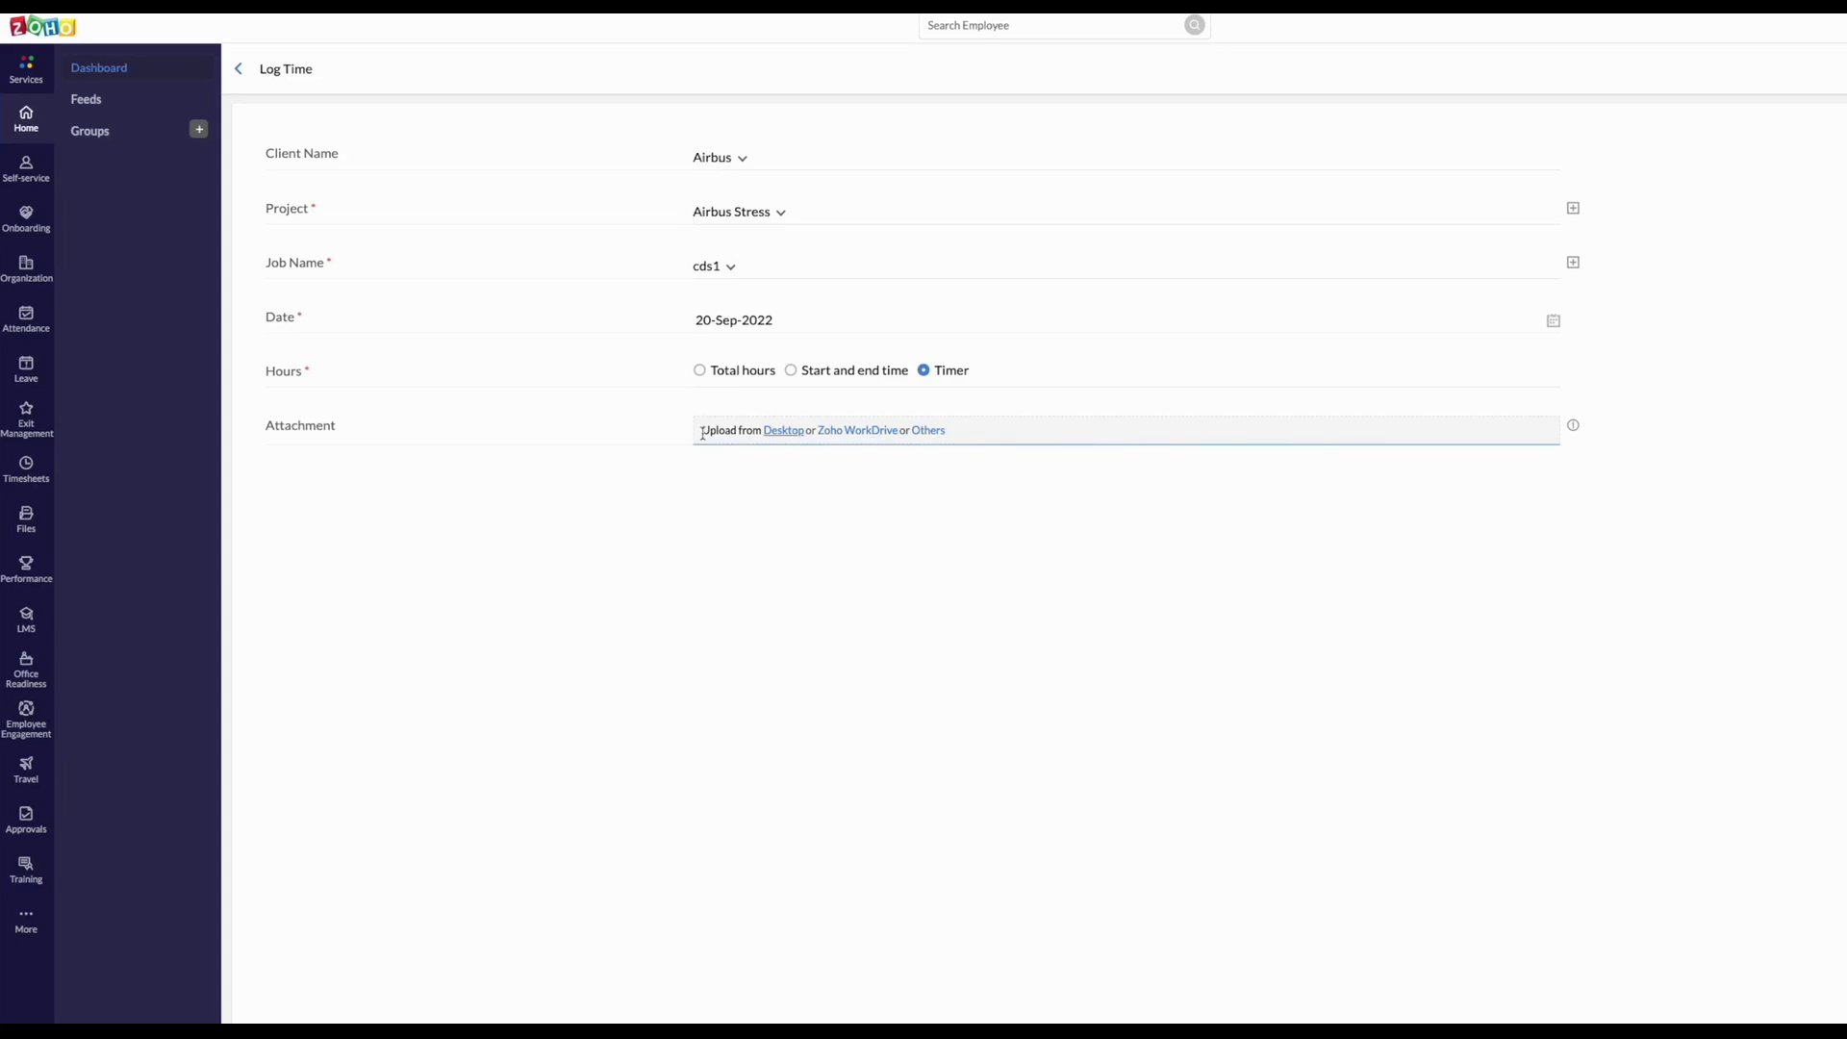
- Log the time as 5 total hours and submit the entry
{"action": "left_click", "coordinate": [713, 379]}
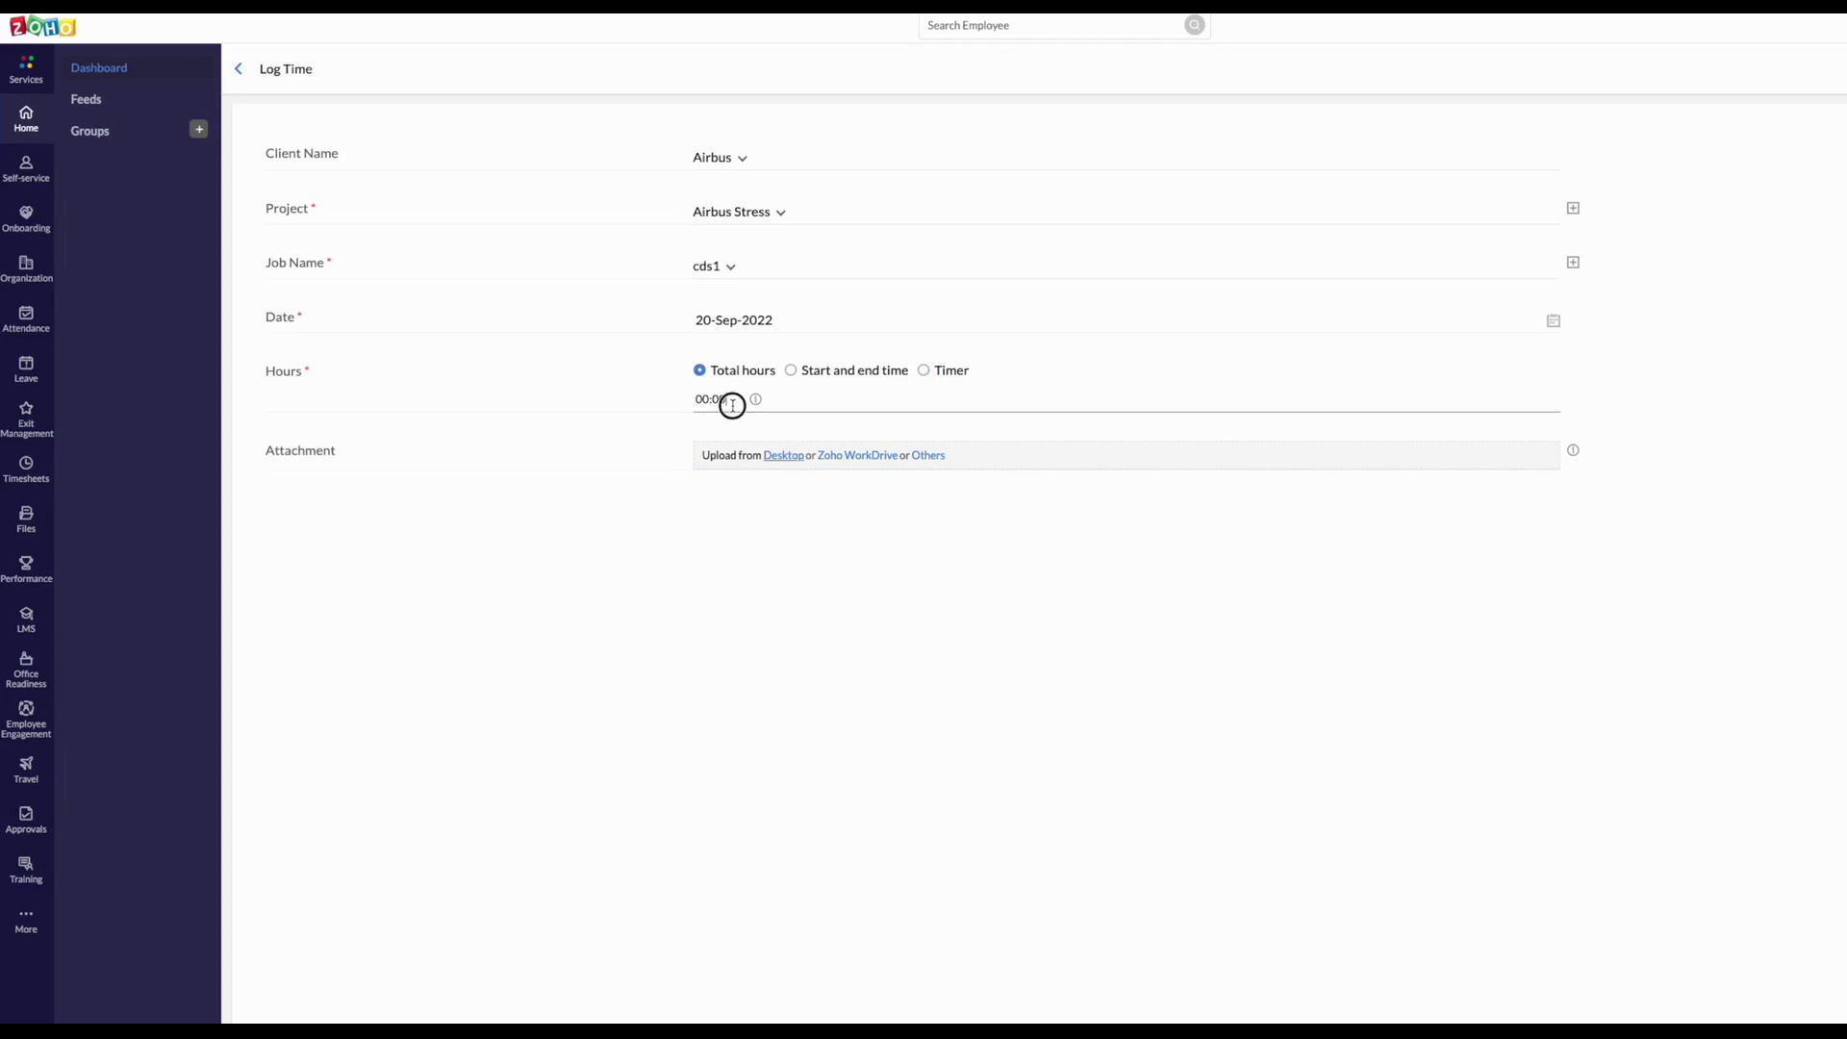
{"action": "type", "text": "5"}
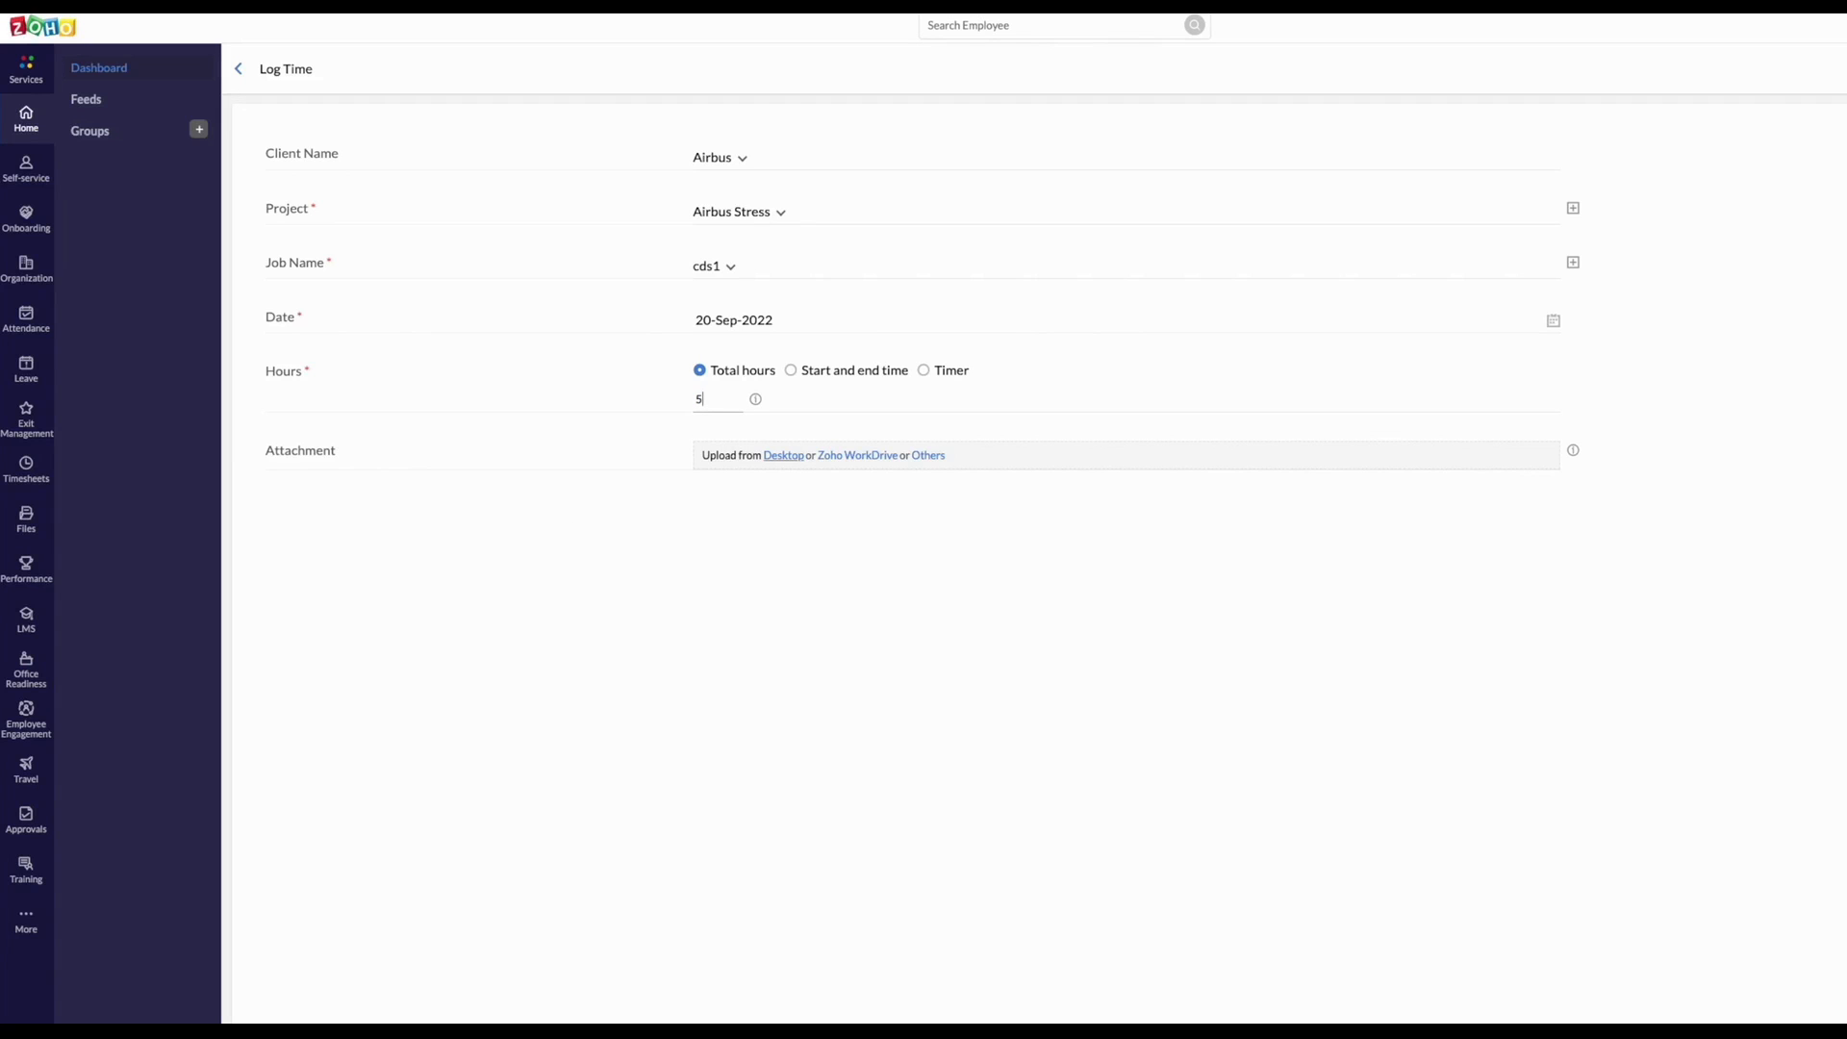
{"action": "key", "text": "Return"}
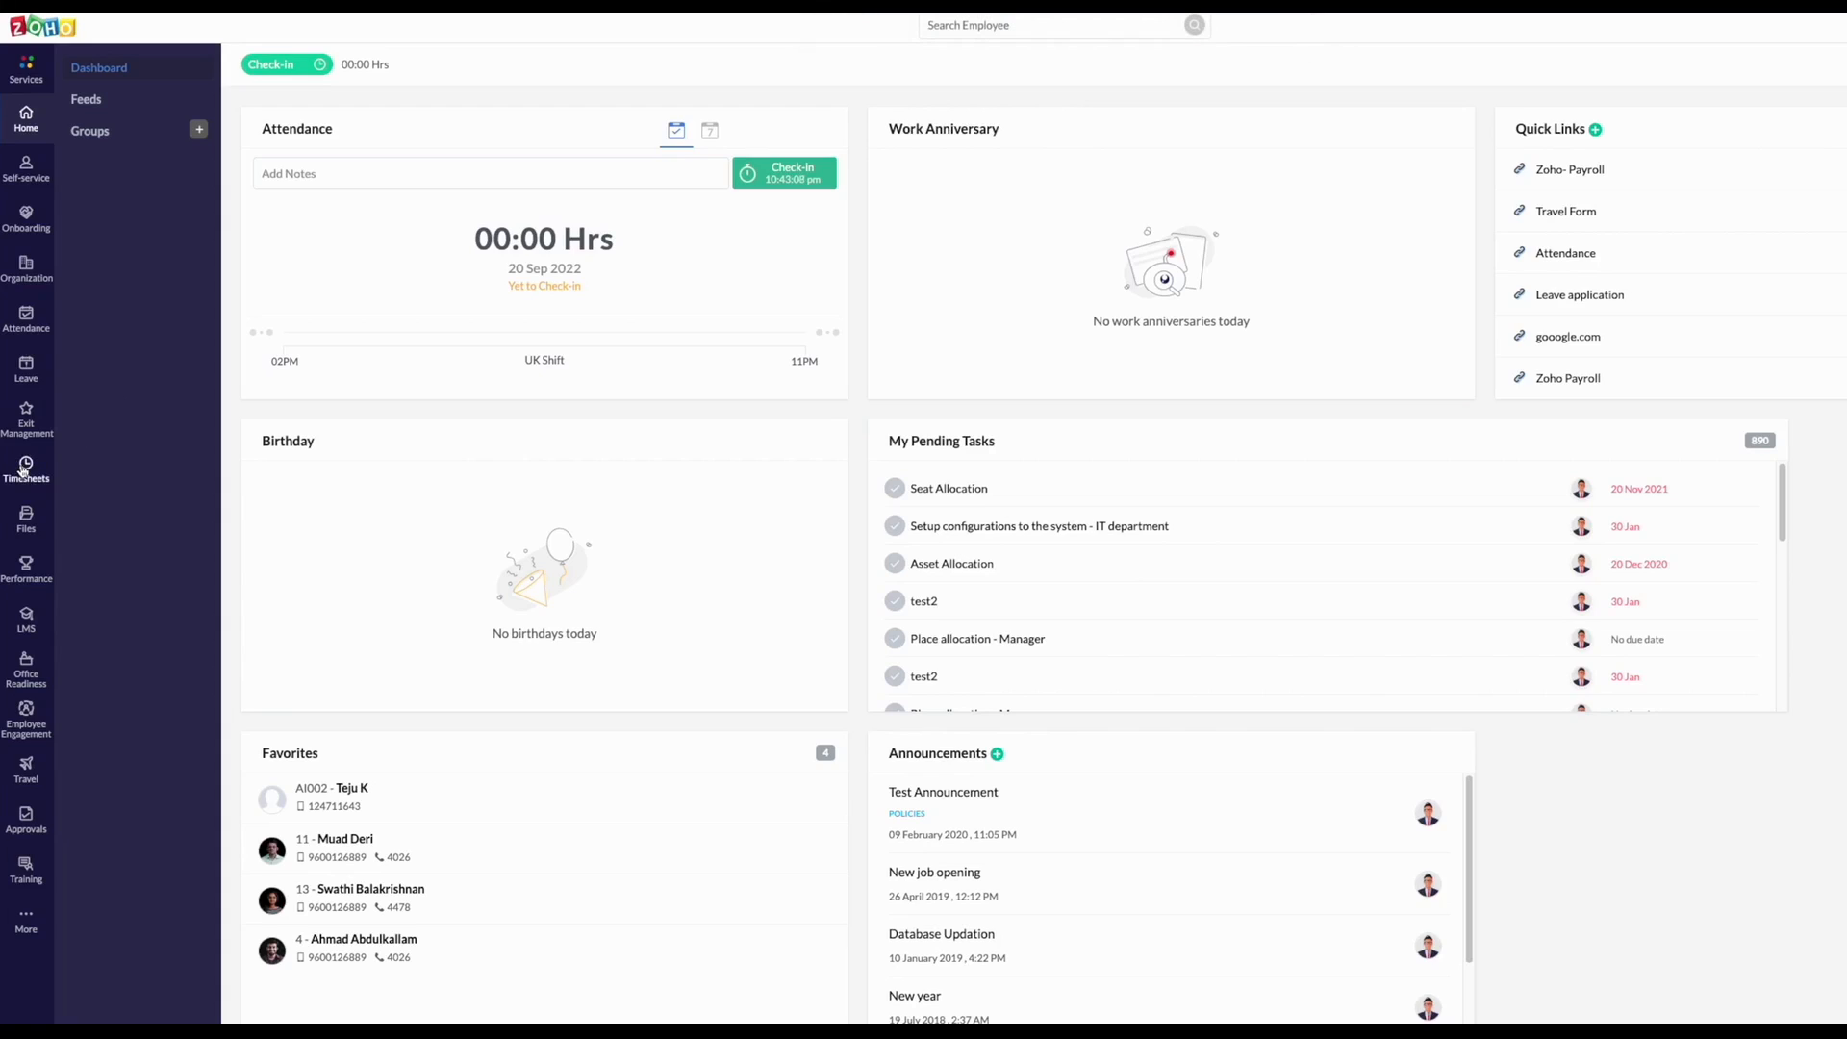
- Review the September 2022 time logs in the timesheets list view and browse the employees whose logs can be shown
{"action": "left_click", "coordinate": [23, 471]}
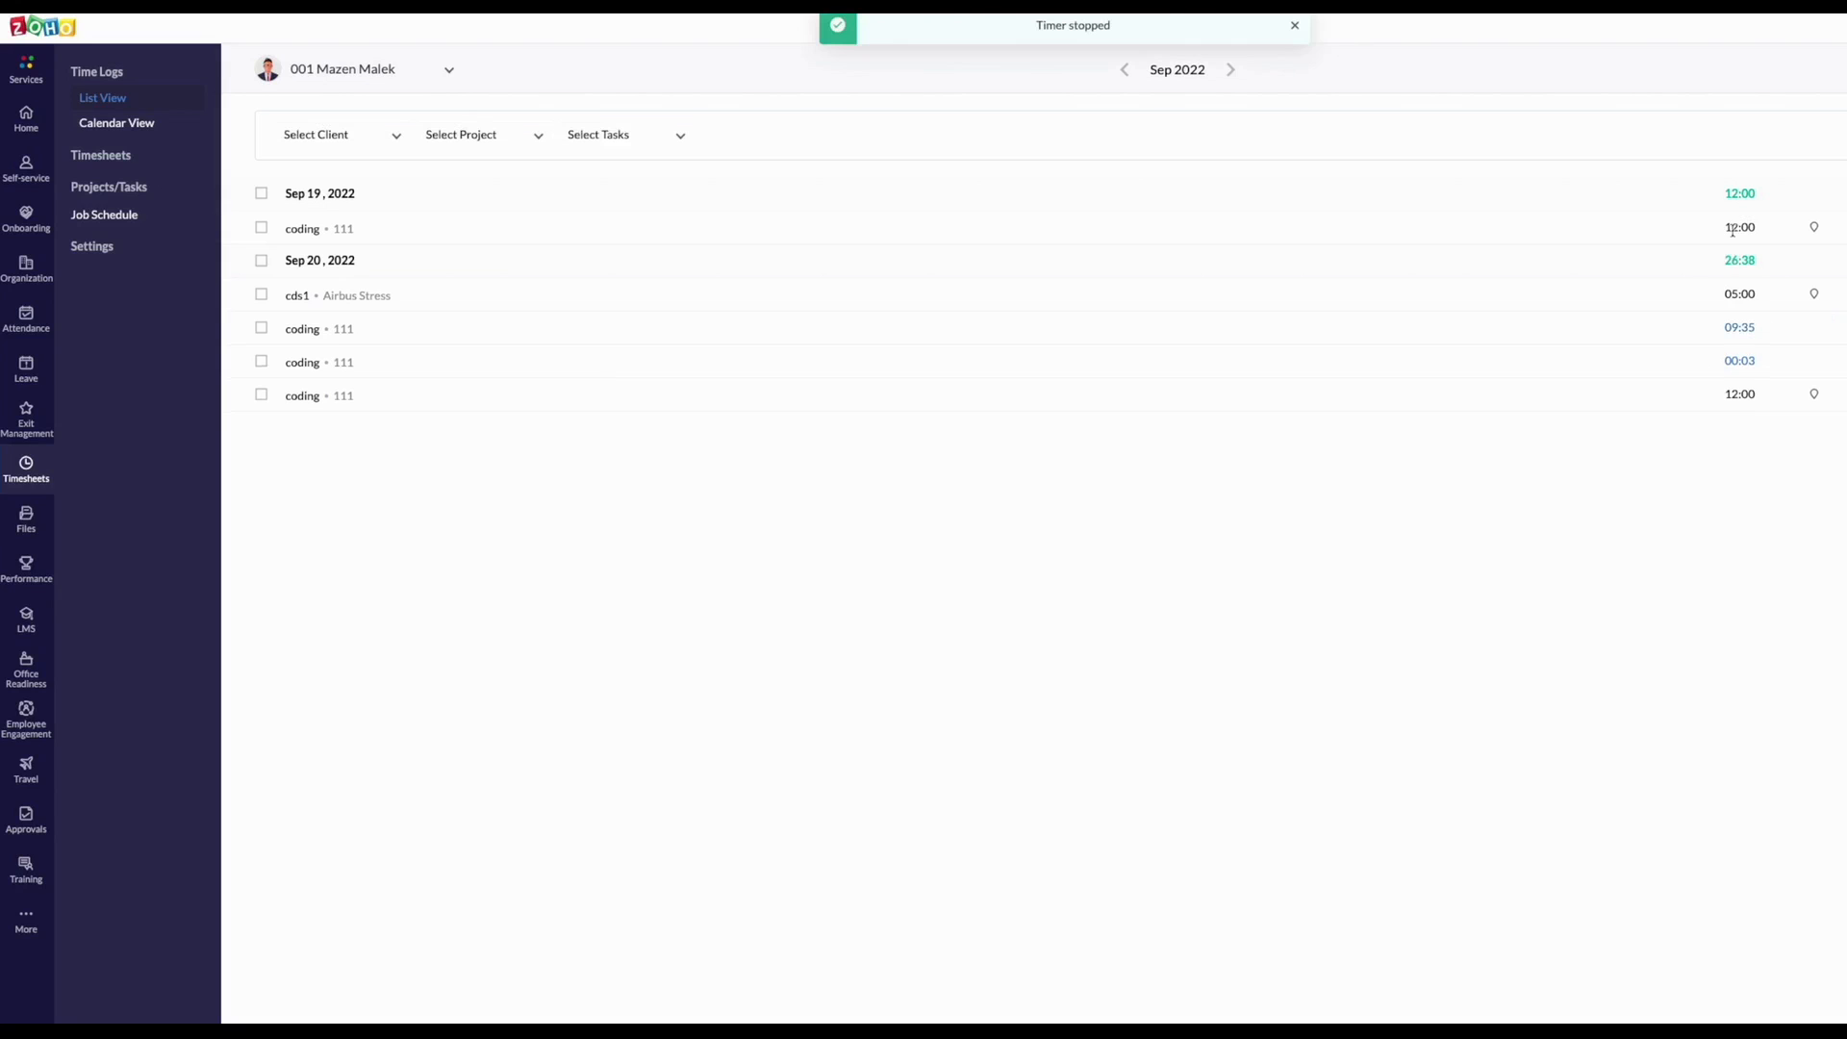
{"action": "double_click", "coordinate": [1741, 328]}
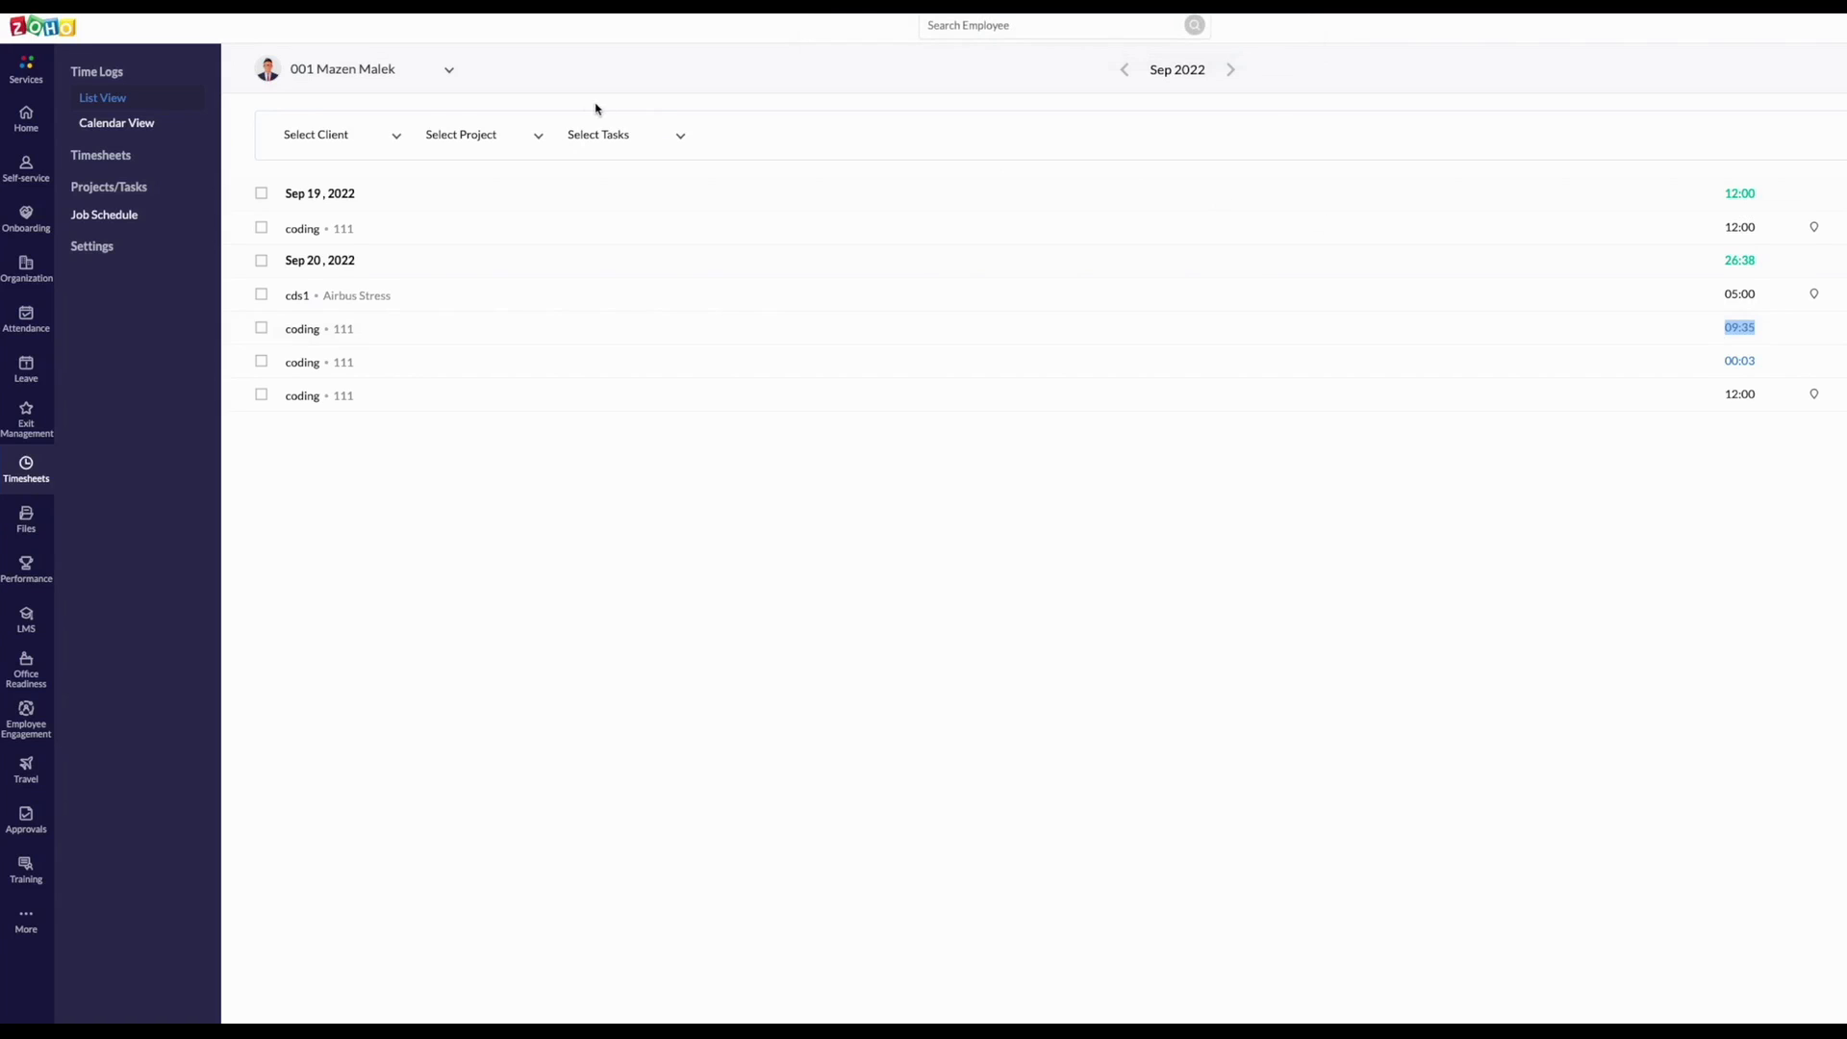
{"action": "left_click", "coordinate": [342, 70]}
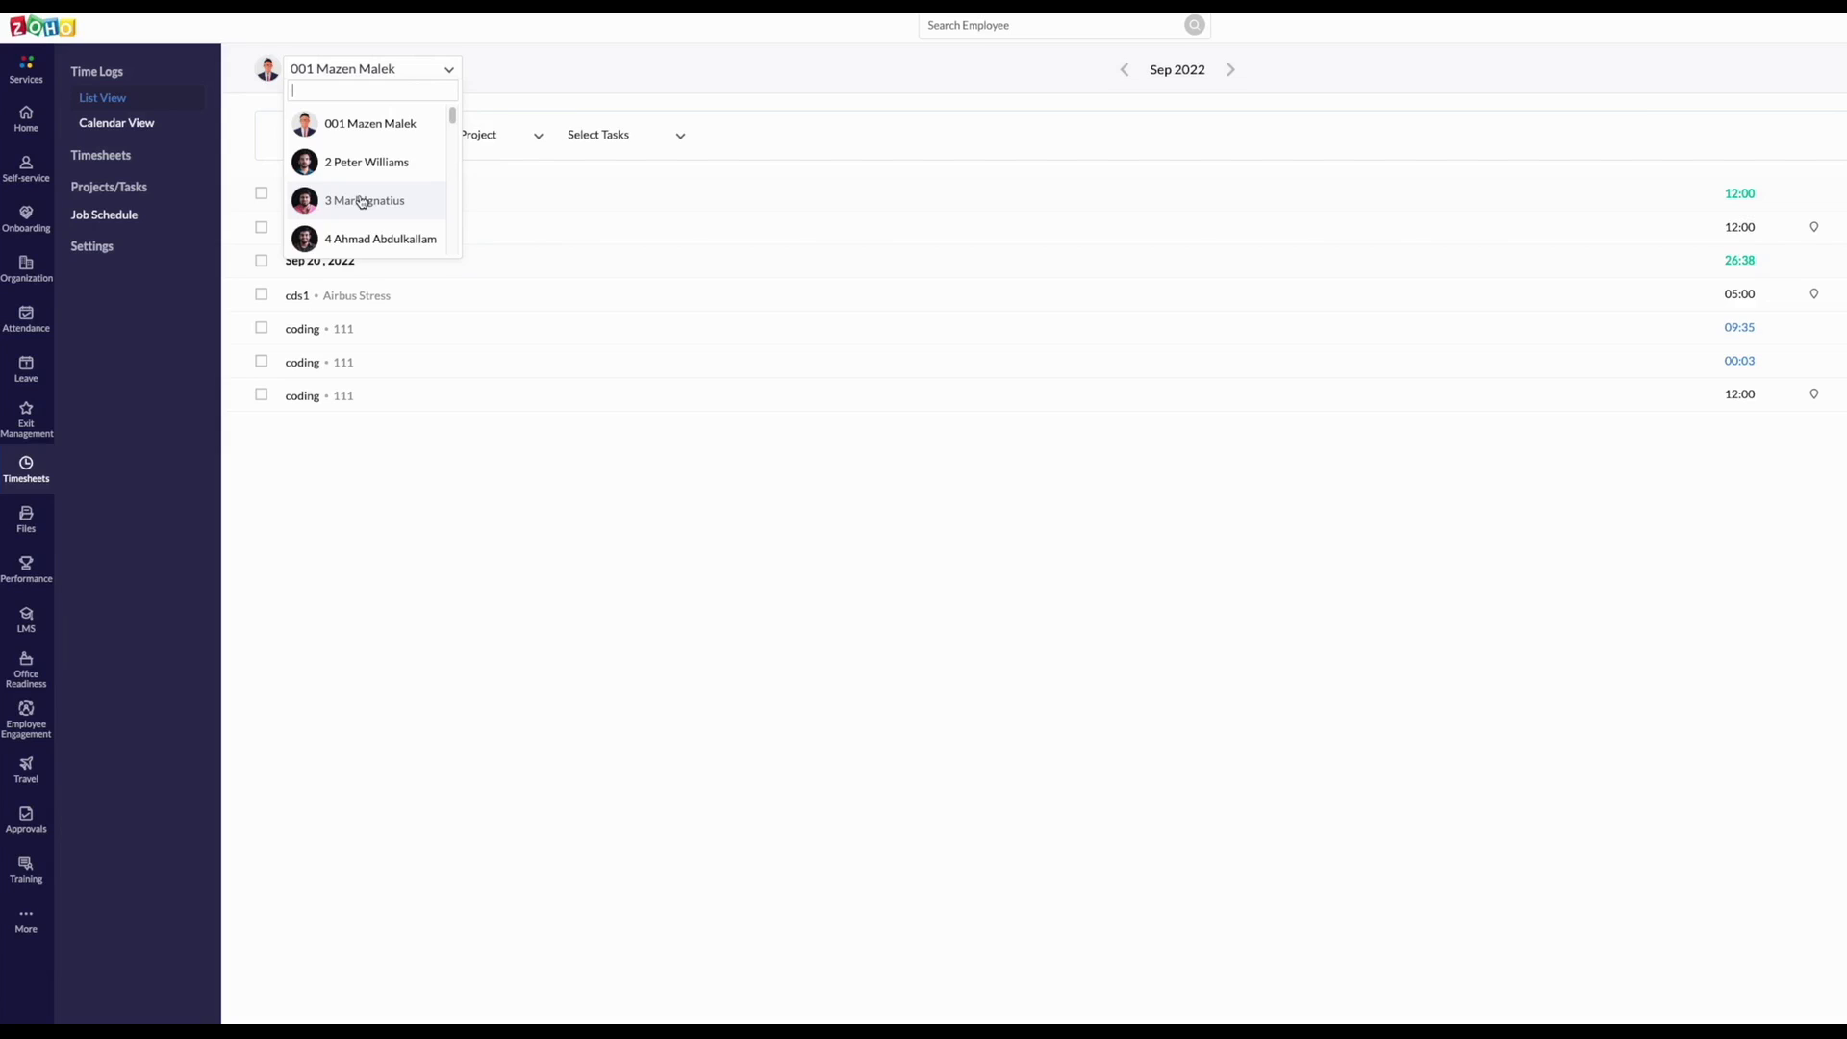
{"action": "scroll", "coordinate": [361, 202], "scroll_direction": "down", "scroll_amount": 5}
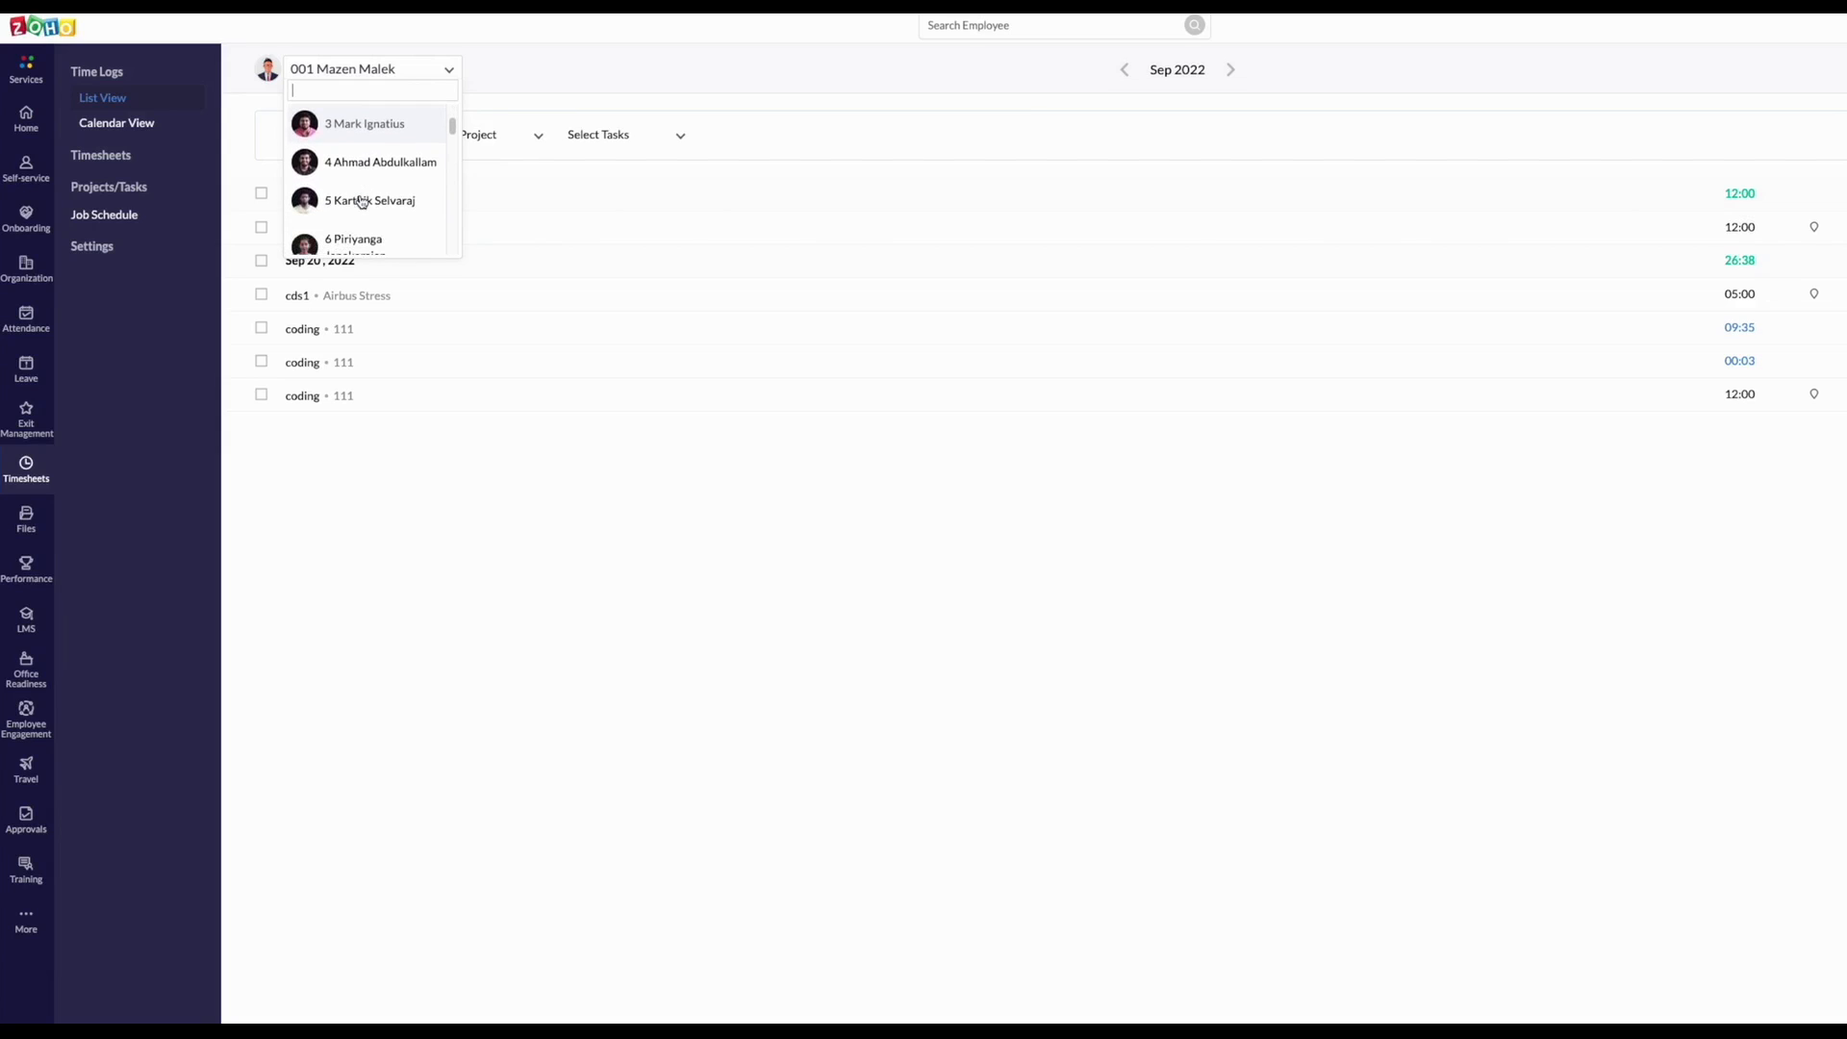
{"action": "scroll", "coordinate": [361, 202], "scroll_direction": "down", "scroll_amount": 10}
{"action": "scroll", "coordinate": [361, 203], "scroll_direction": "up", "scroll_amount": 15}
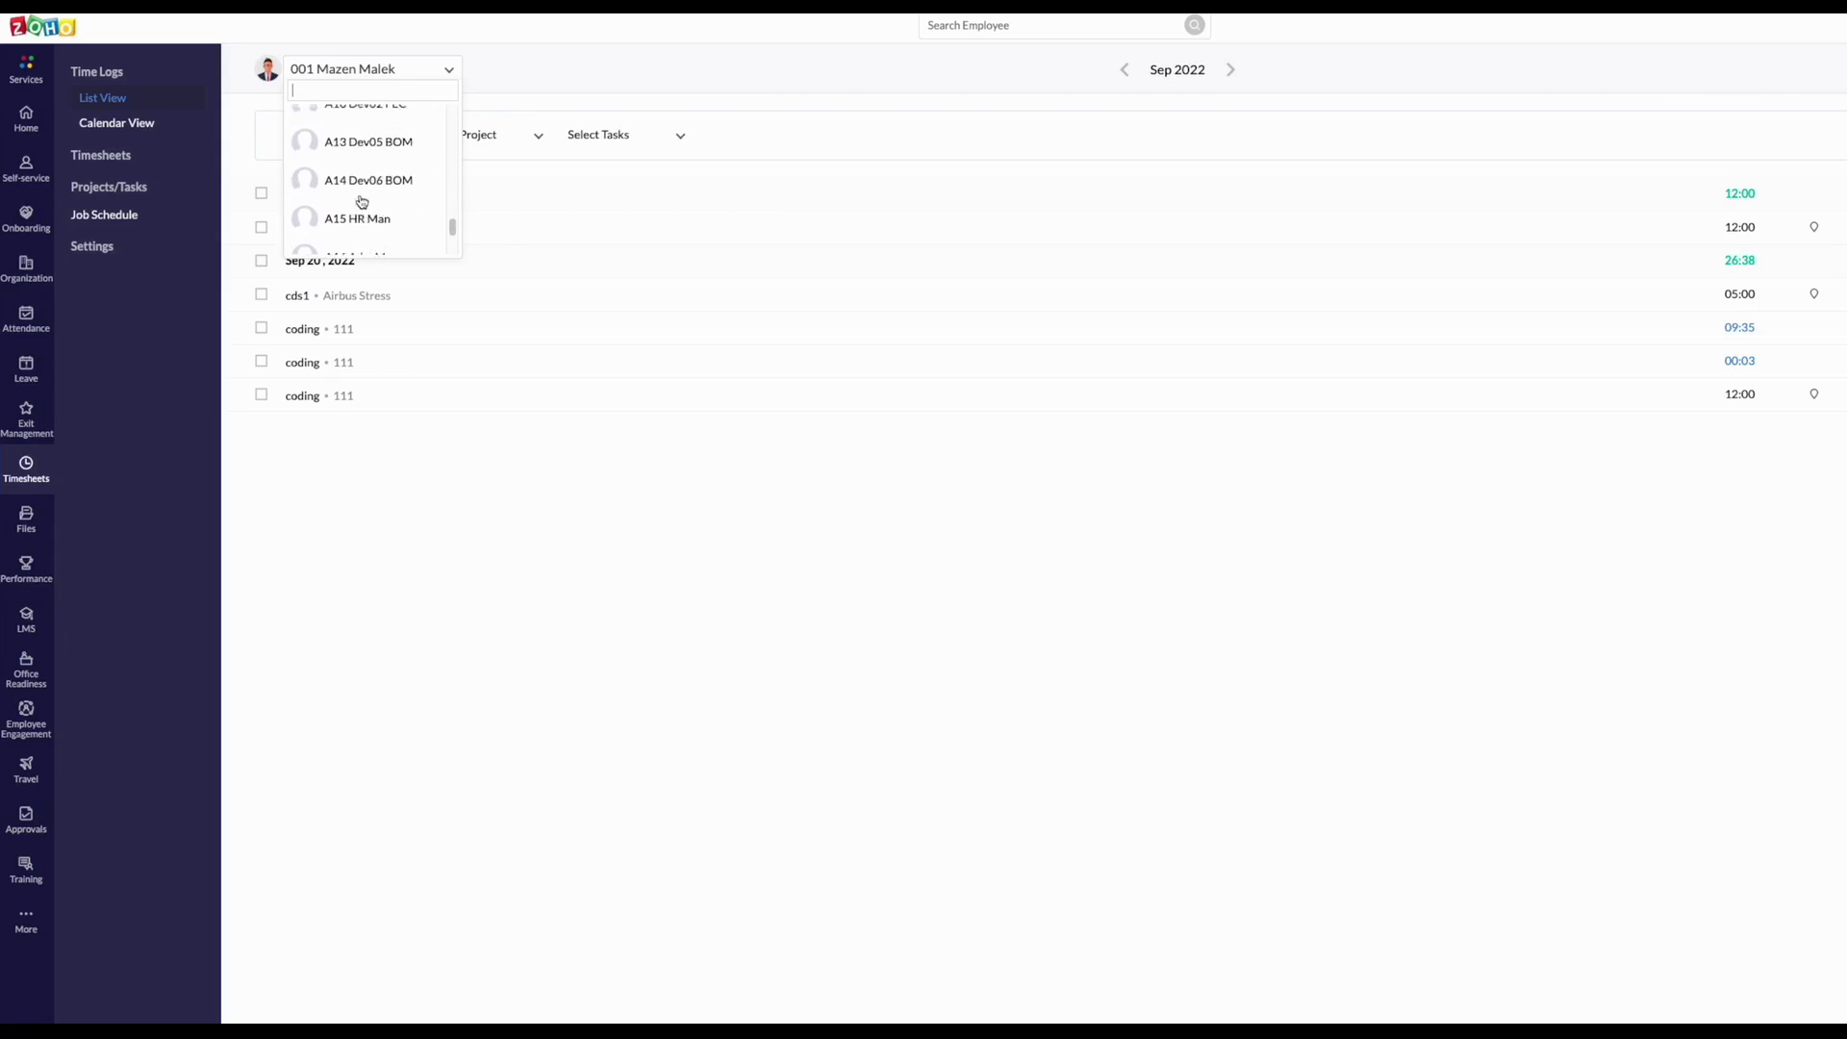
{"action": "left_click", "coordinate": [511, 67]}
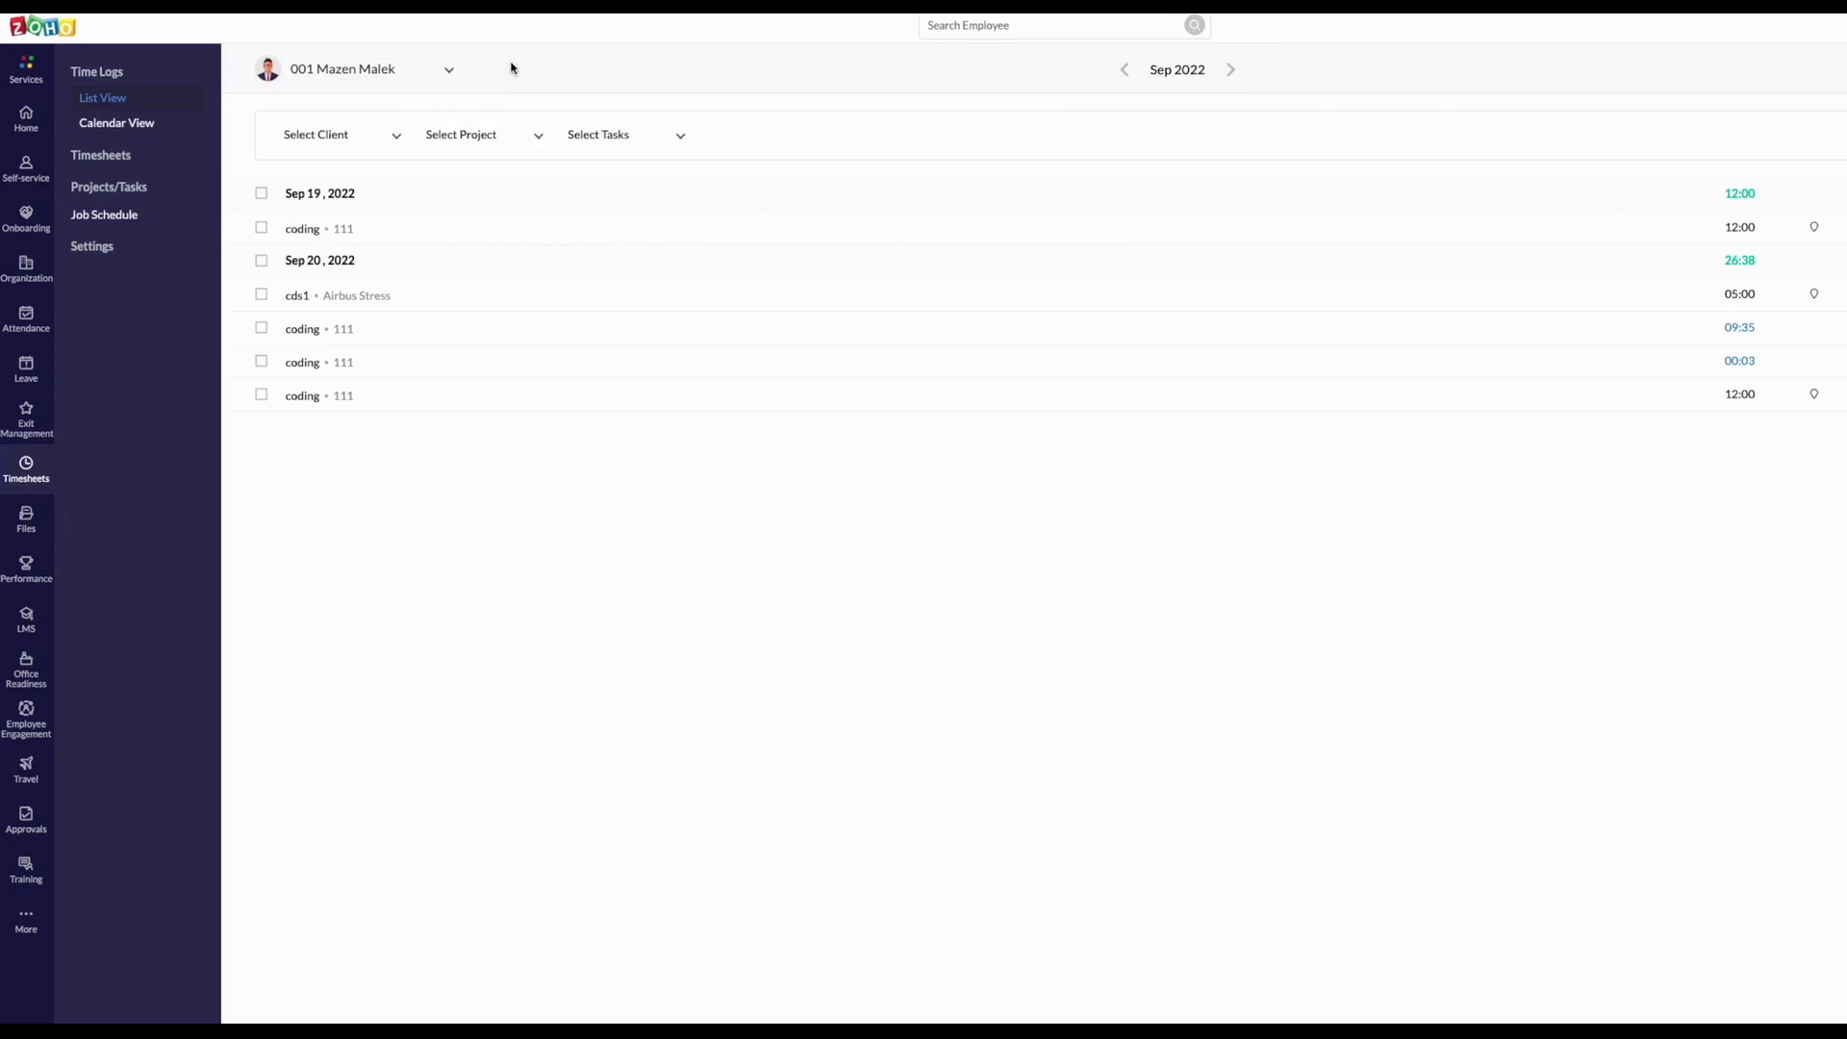
- Show the time logs as a calendar and go back to June 2022
{"action": "left_click", "coordinate": [133, 124]}
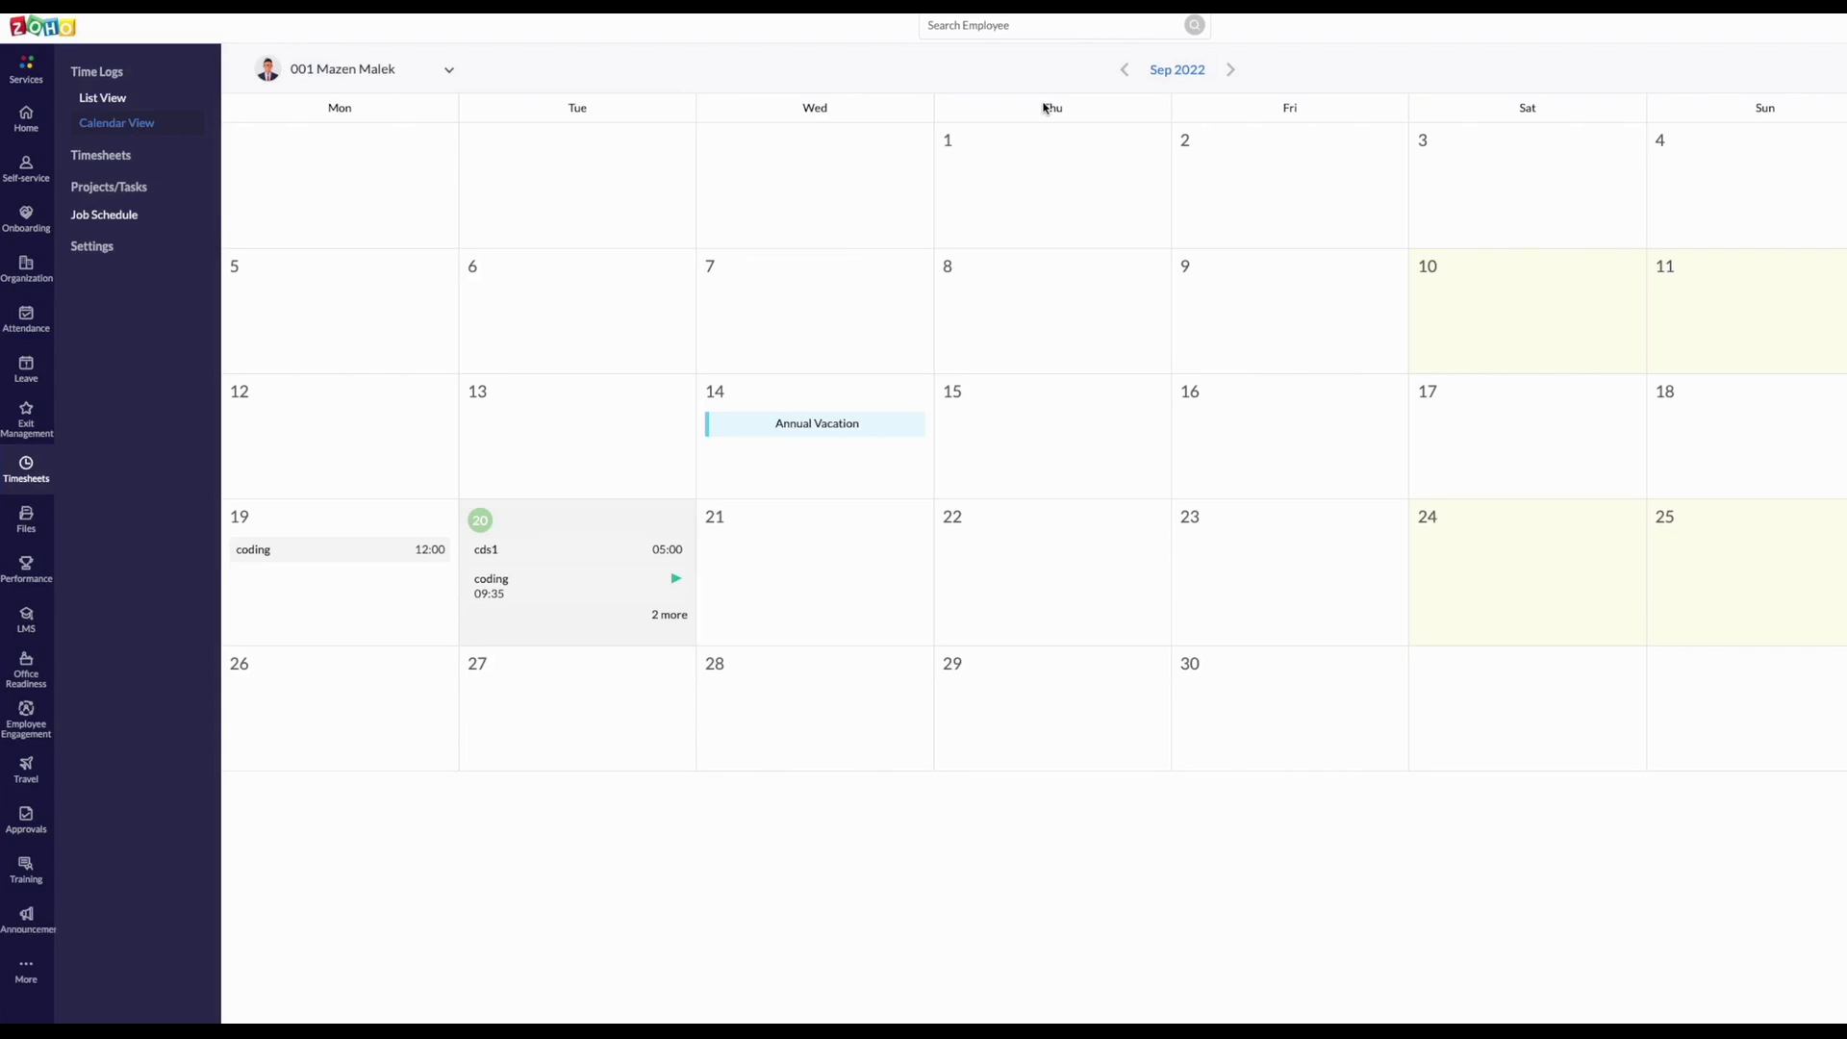
{"action": "left_click", "coordinate": [1128, 71]}
{"action": "left_click", "coordinate": [1127, 74]}
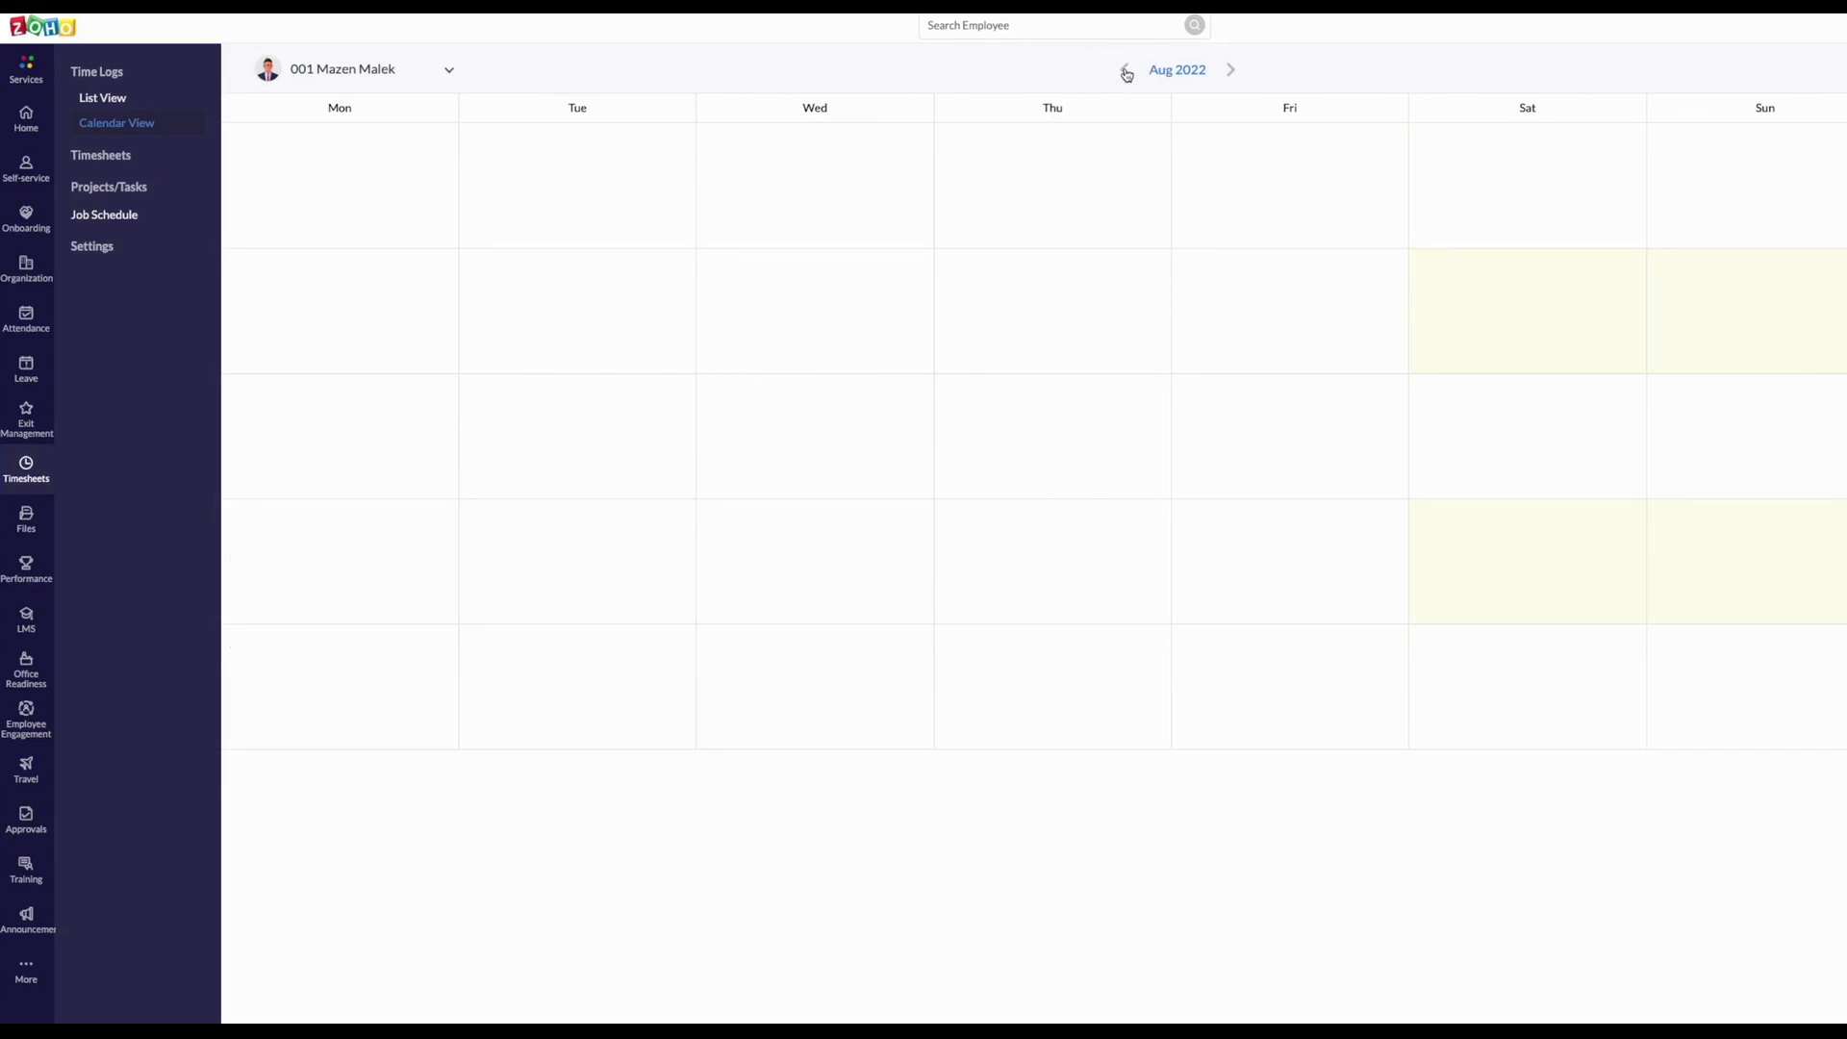
{"action": "left_click", "coordinate": [1127, 74]}
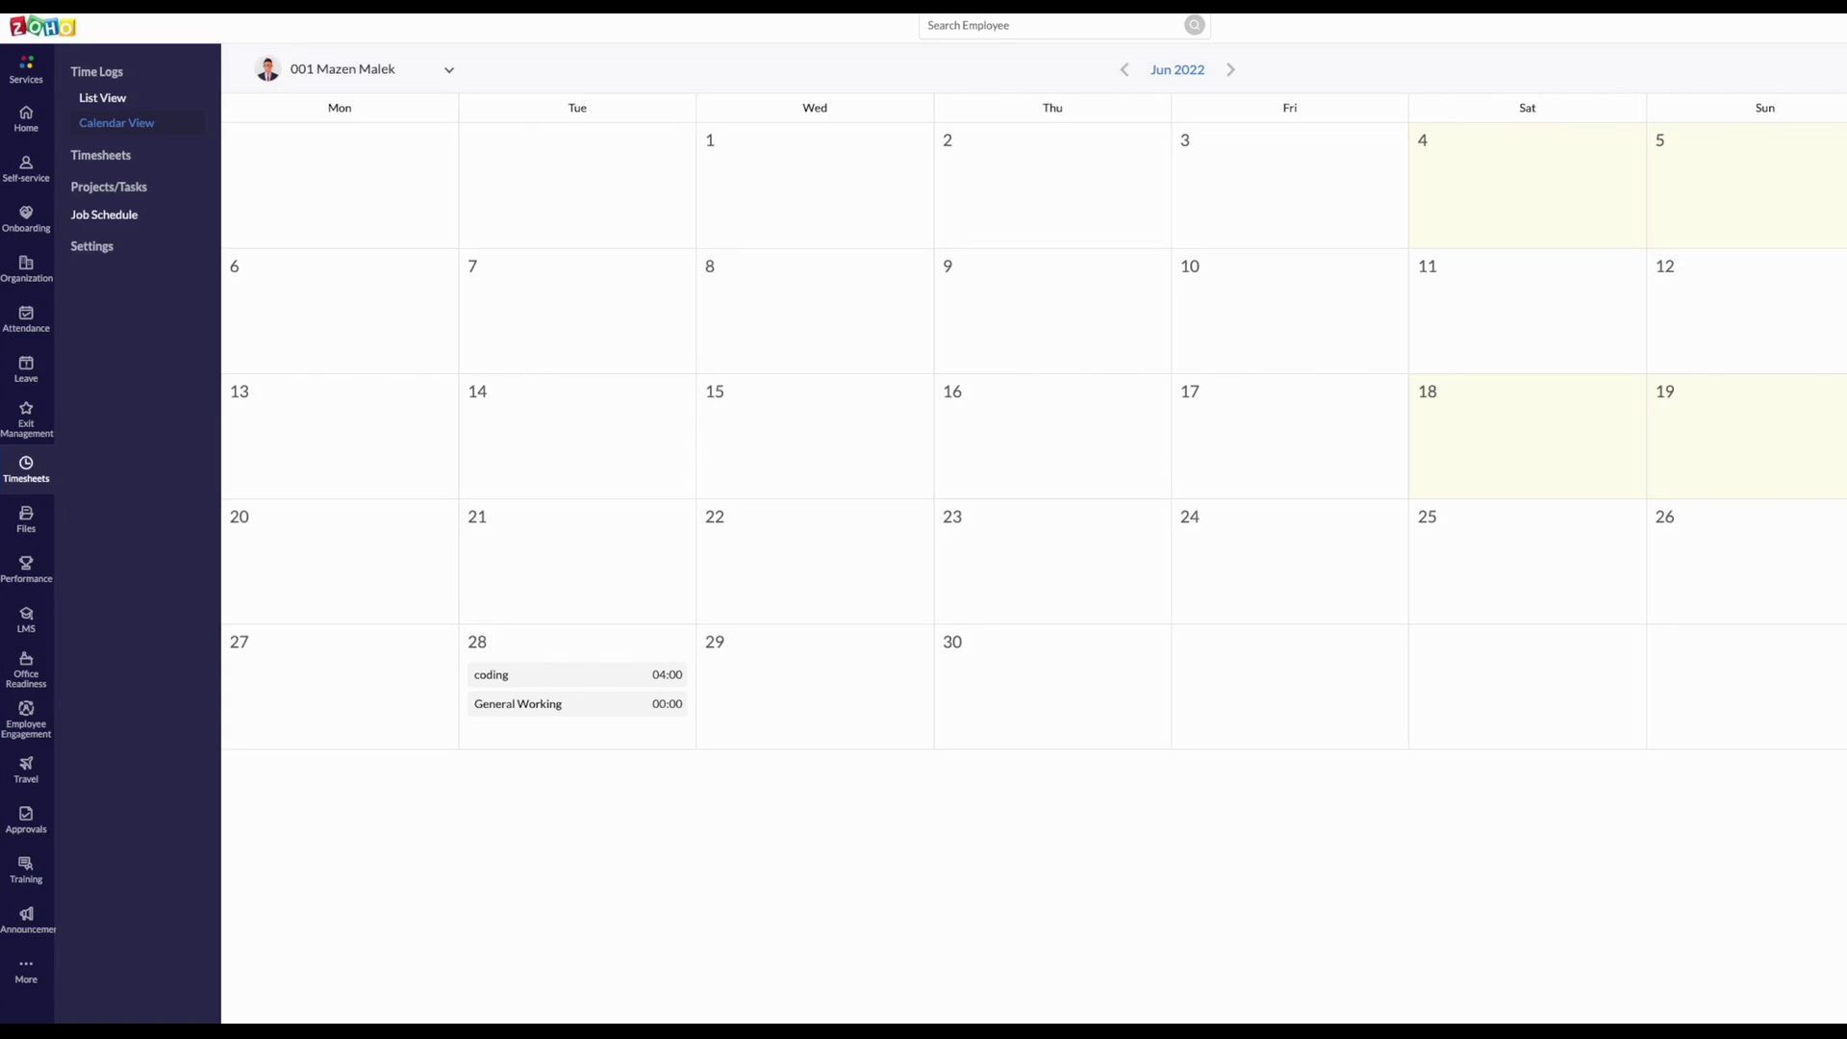
- View the project task list, the submitted timesheets and the timesheets listed for approval
{"action": "left_click", "coordinate": [85, 194]}
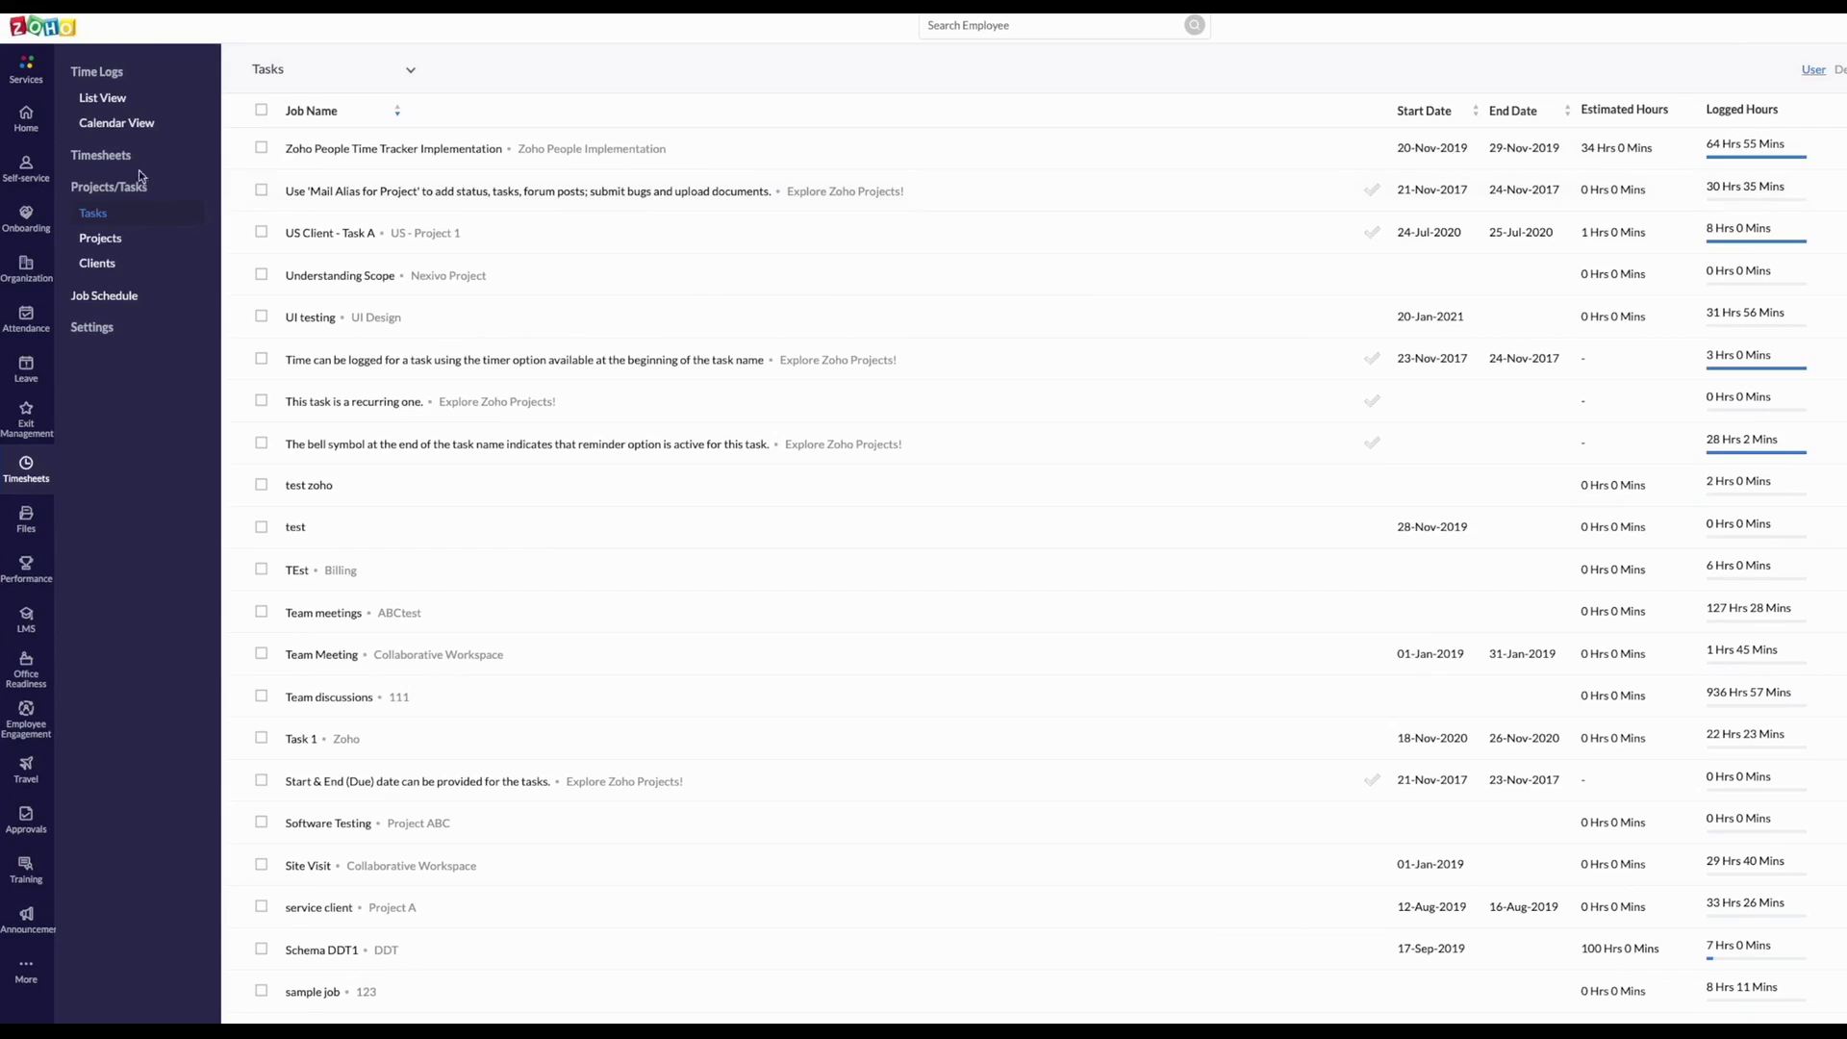
{"action": "left_click", "coordinate": [114, 156]}
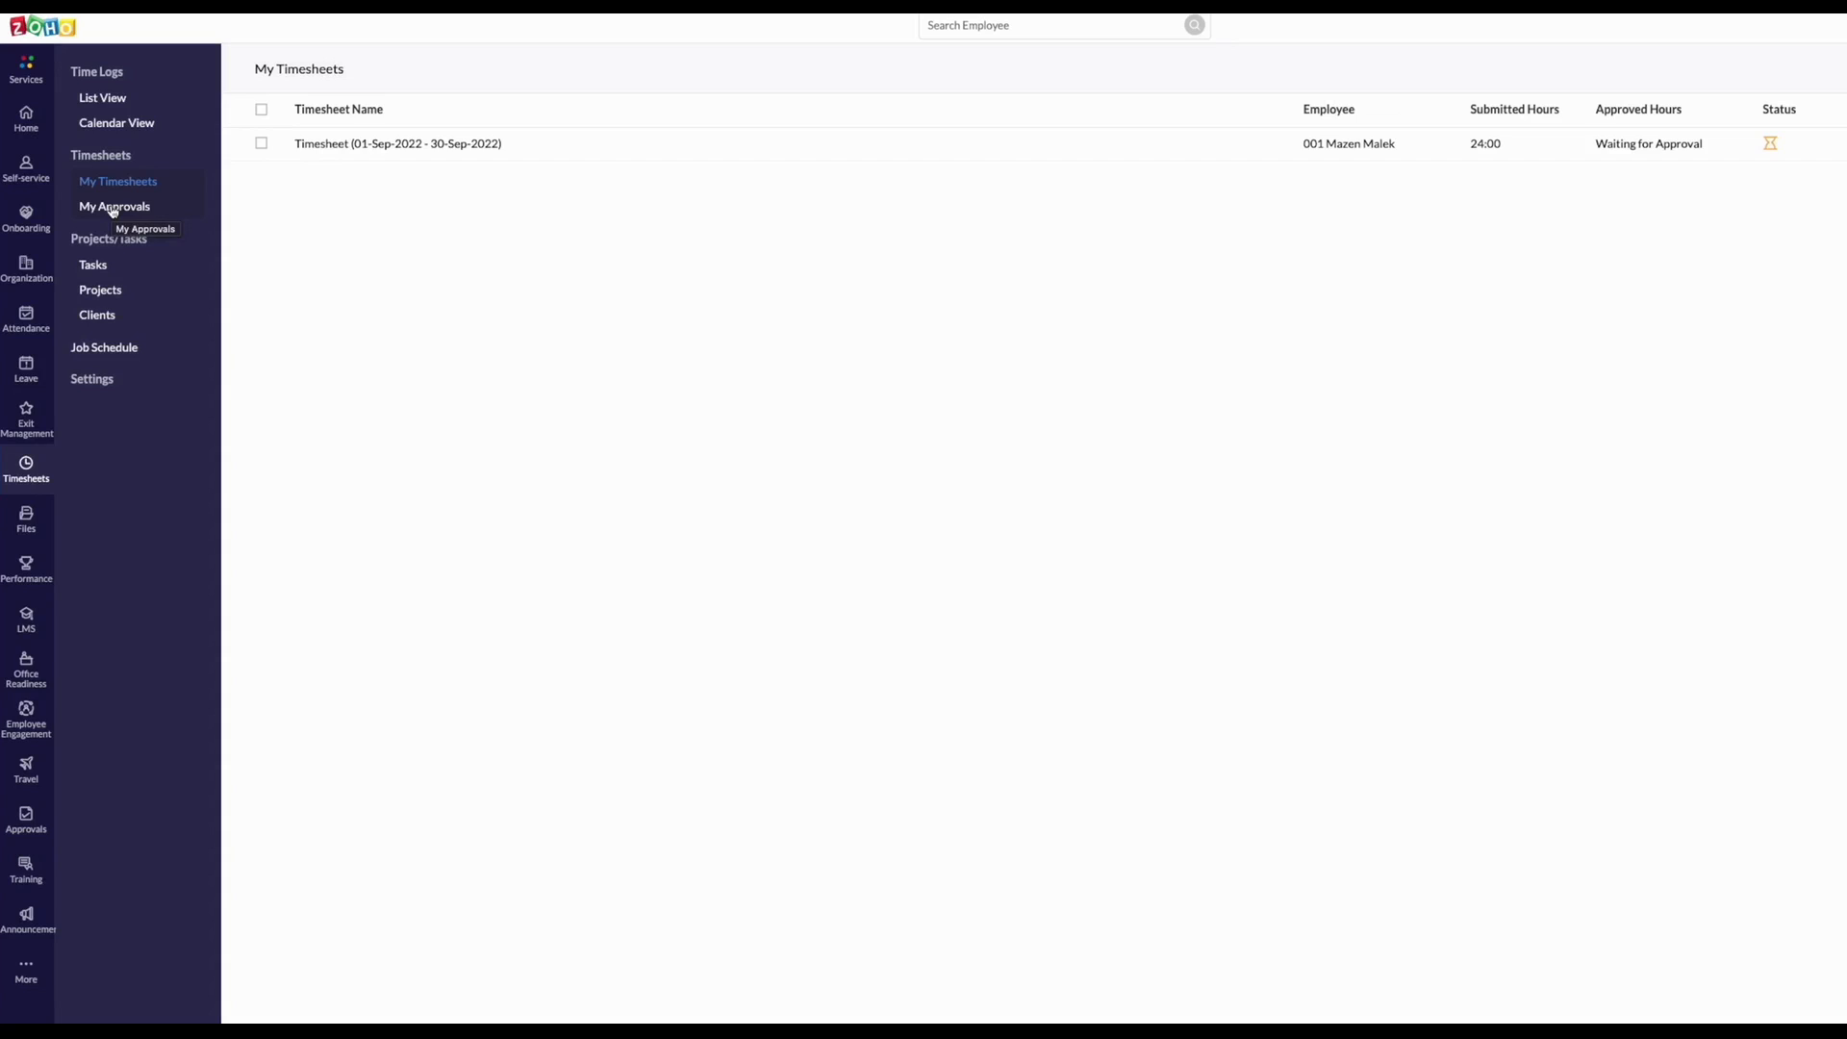
{"action": "left_click", "coordinate": [113, 209]}
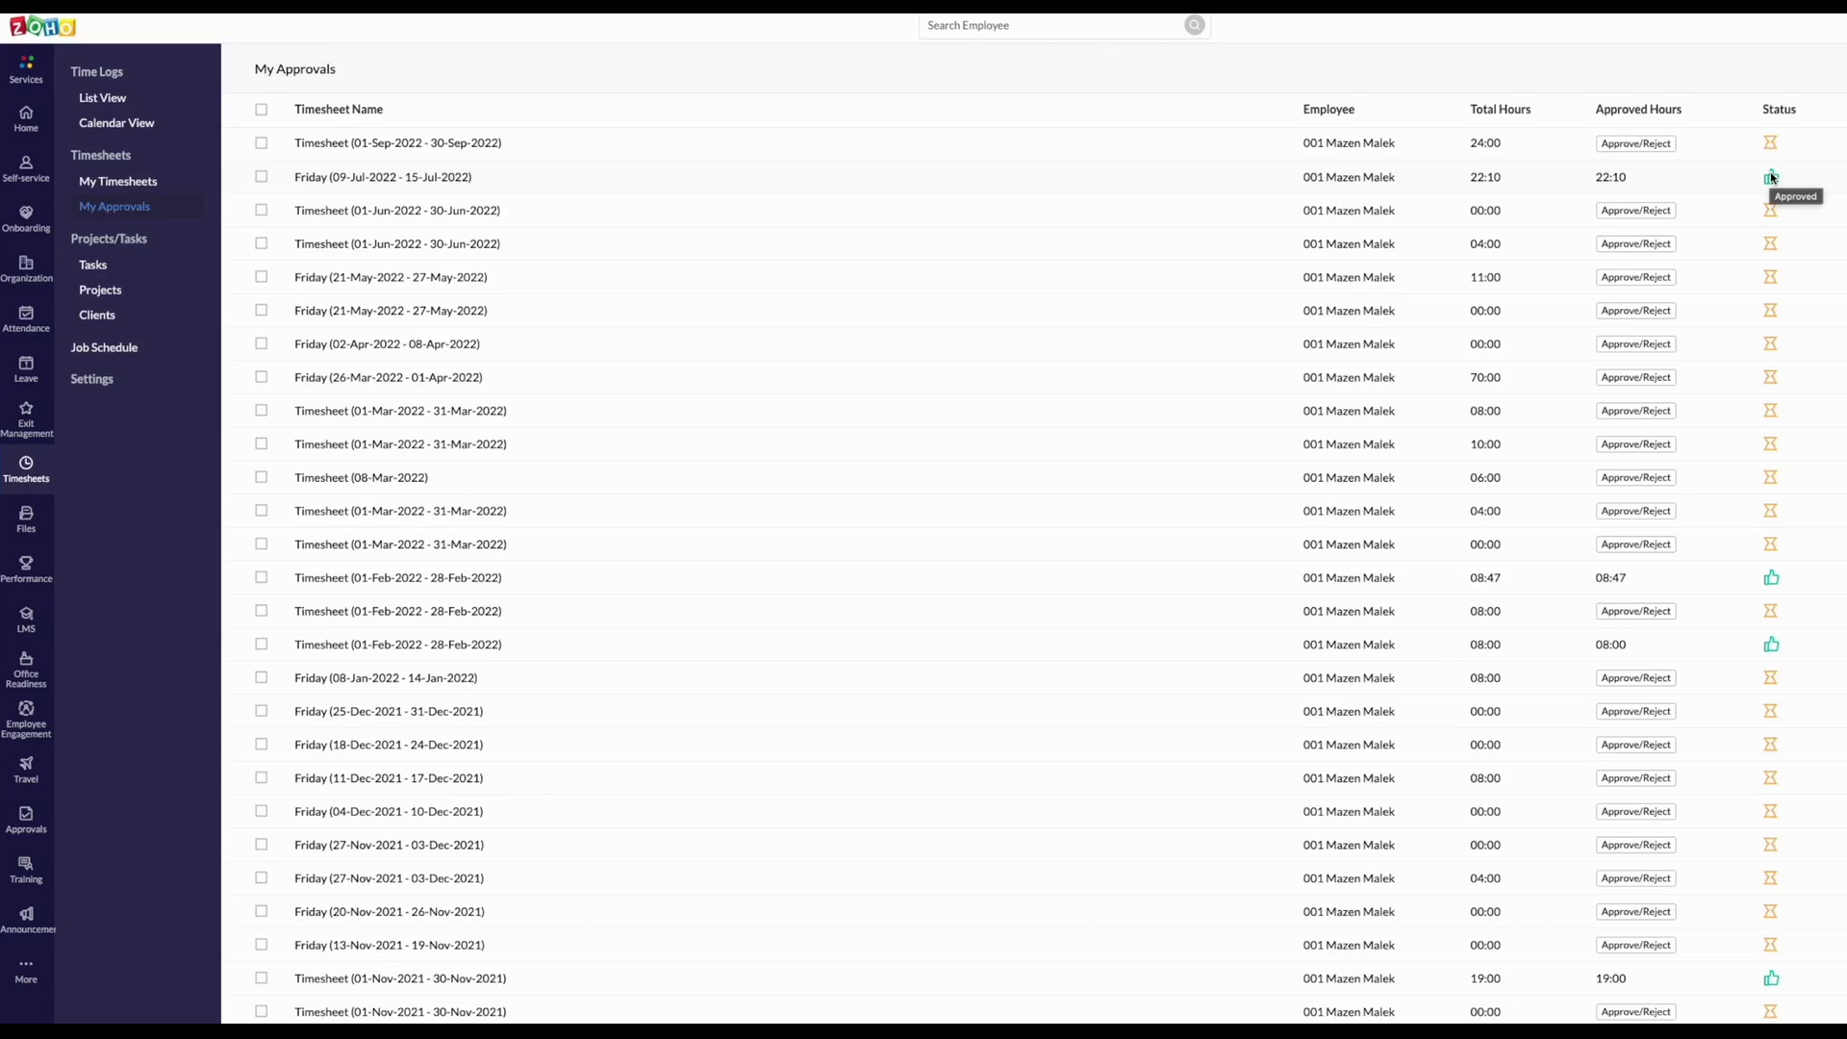
- Approve the 01-Sep-2022 to 30-Sep-2022 timesheet with a comment that everything looks great, and close it
{"action": "left_click", "coordinate": [1550, 145]}
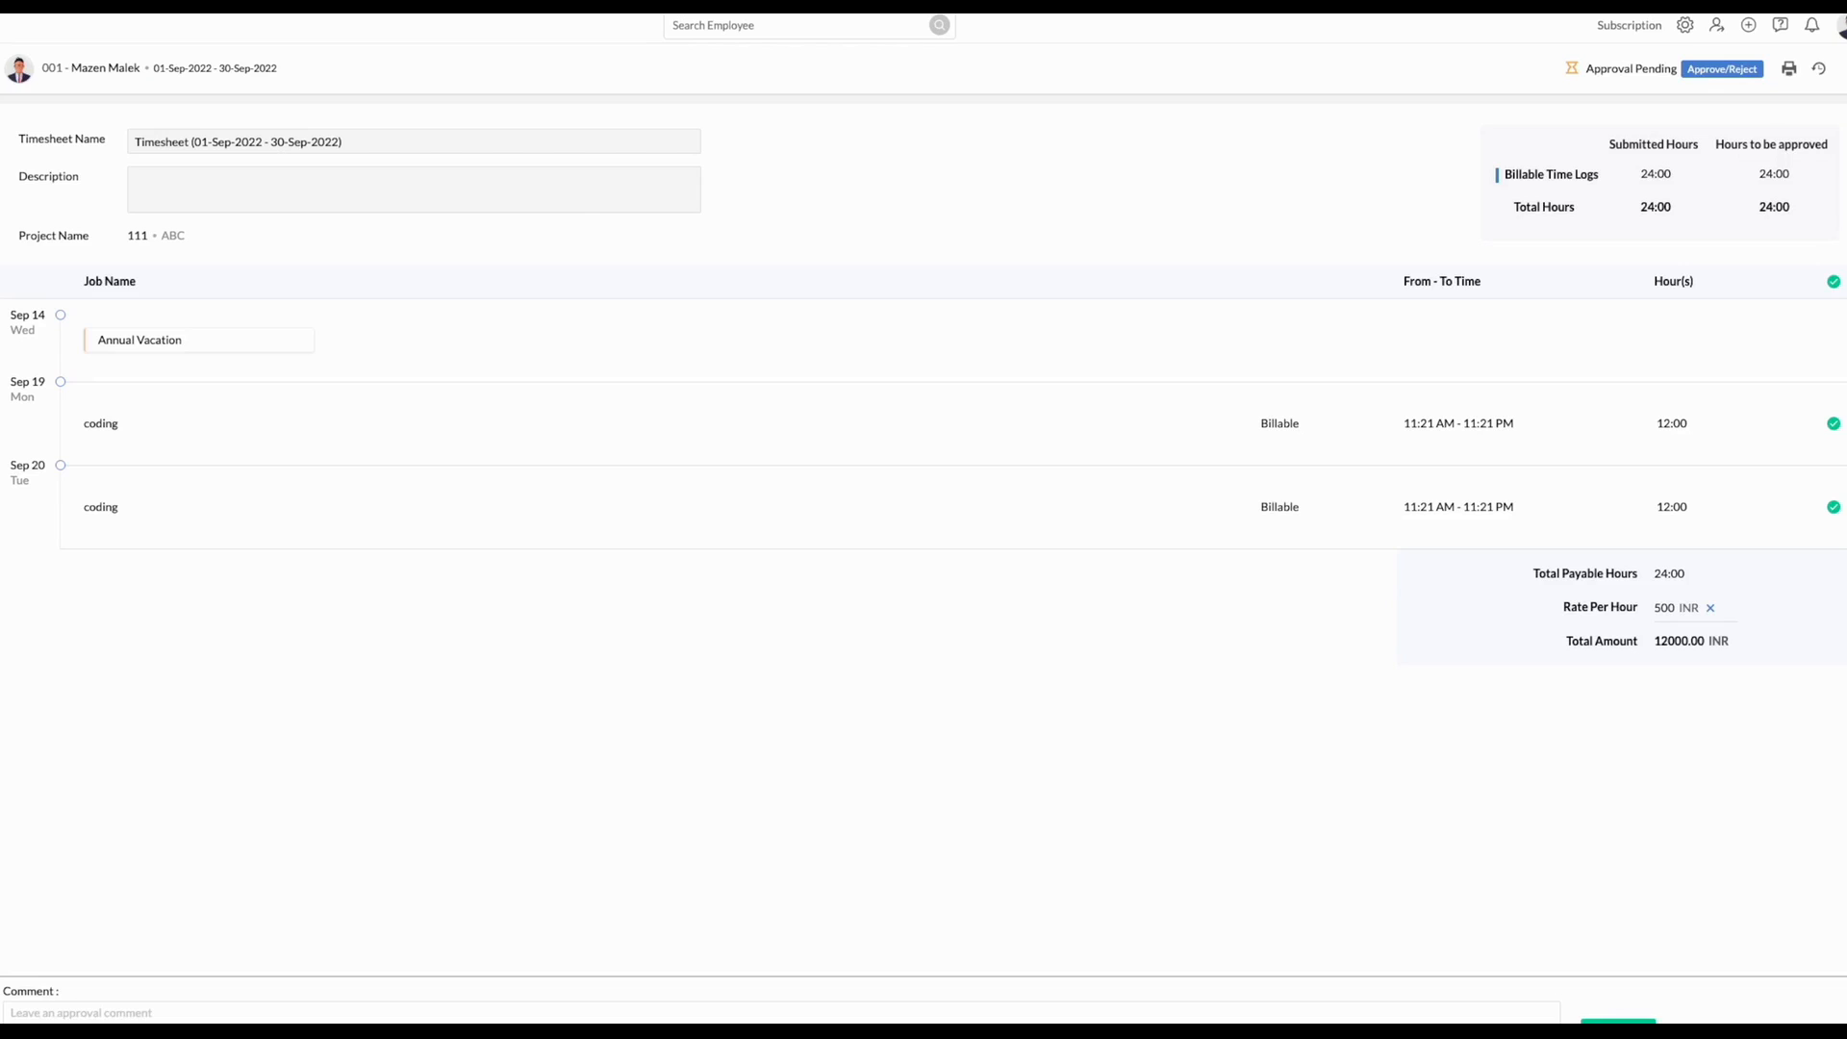
{"action": "left_click", "coordinate": [1162, 1021]}
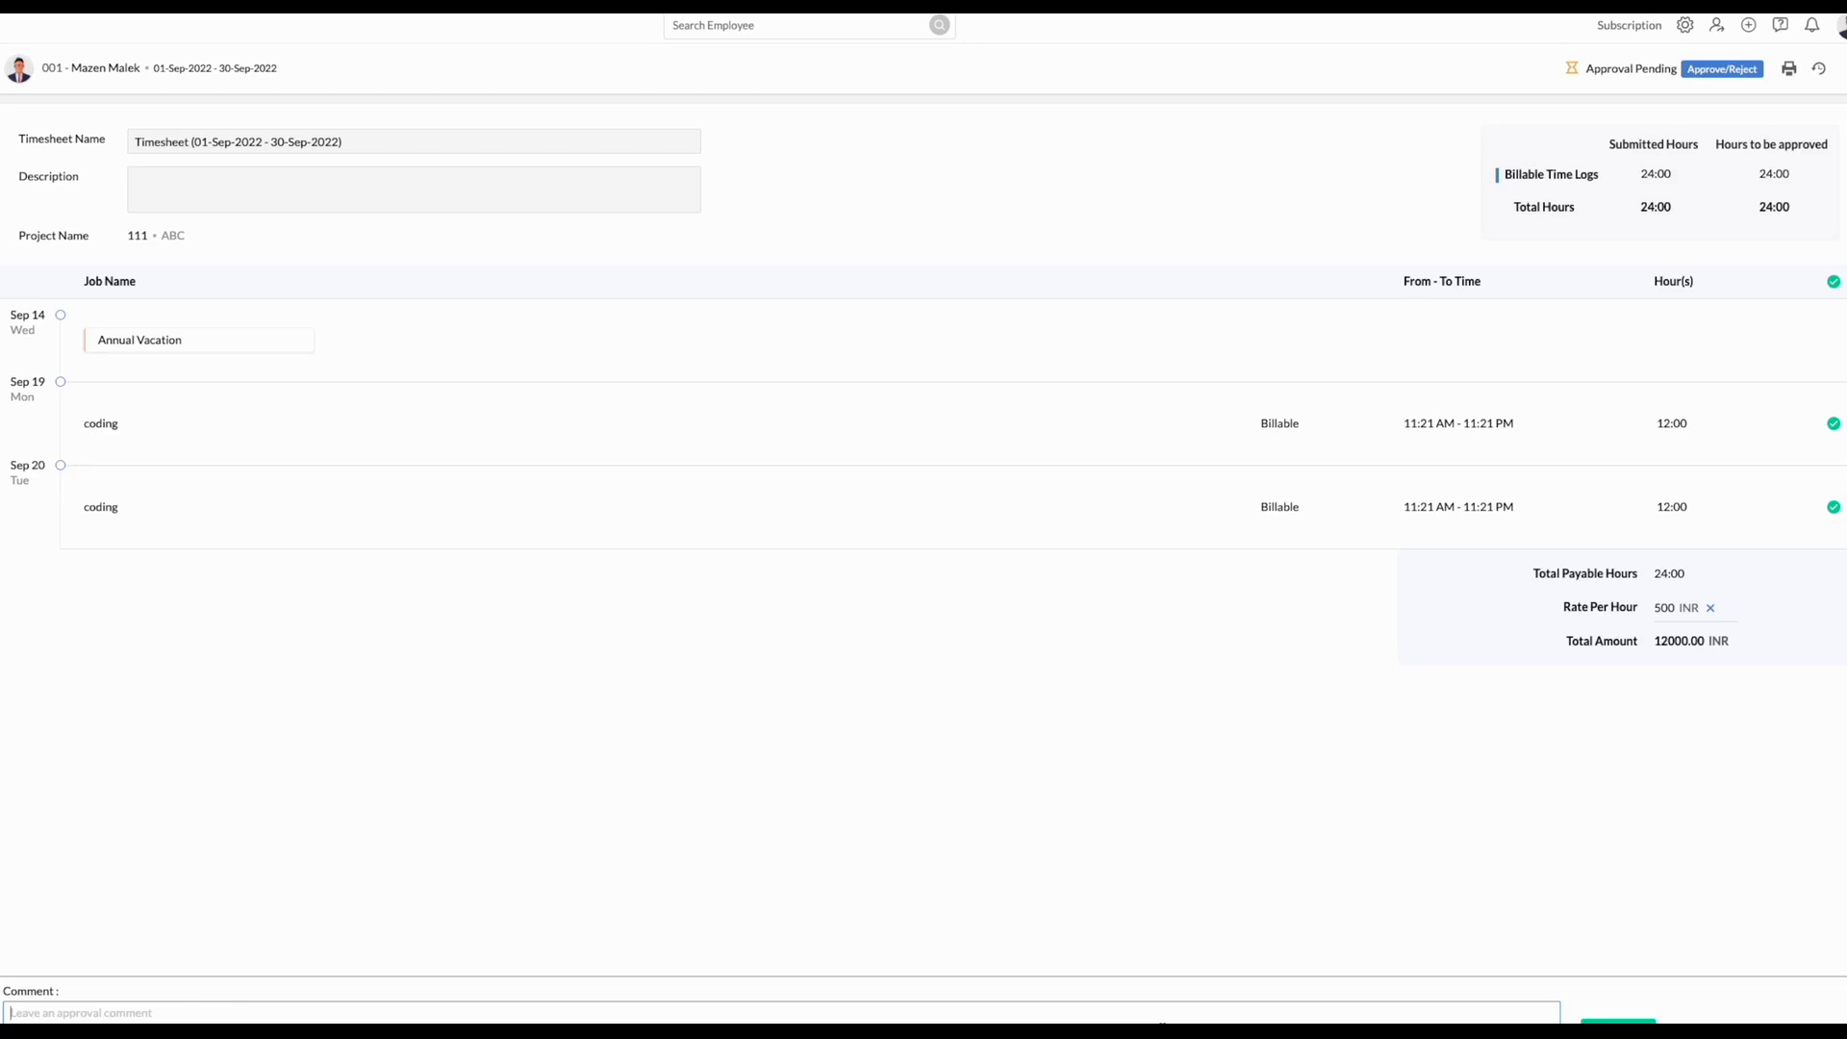
{"action": "type", "text": "Everything looks great Mazen."}
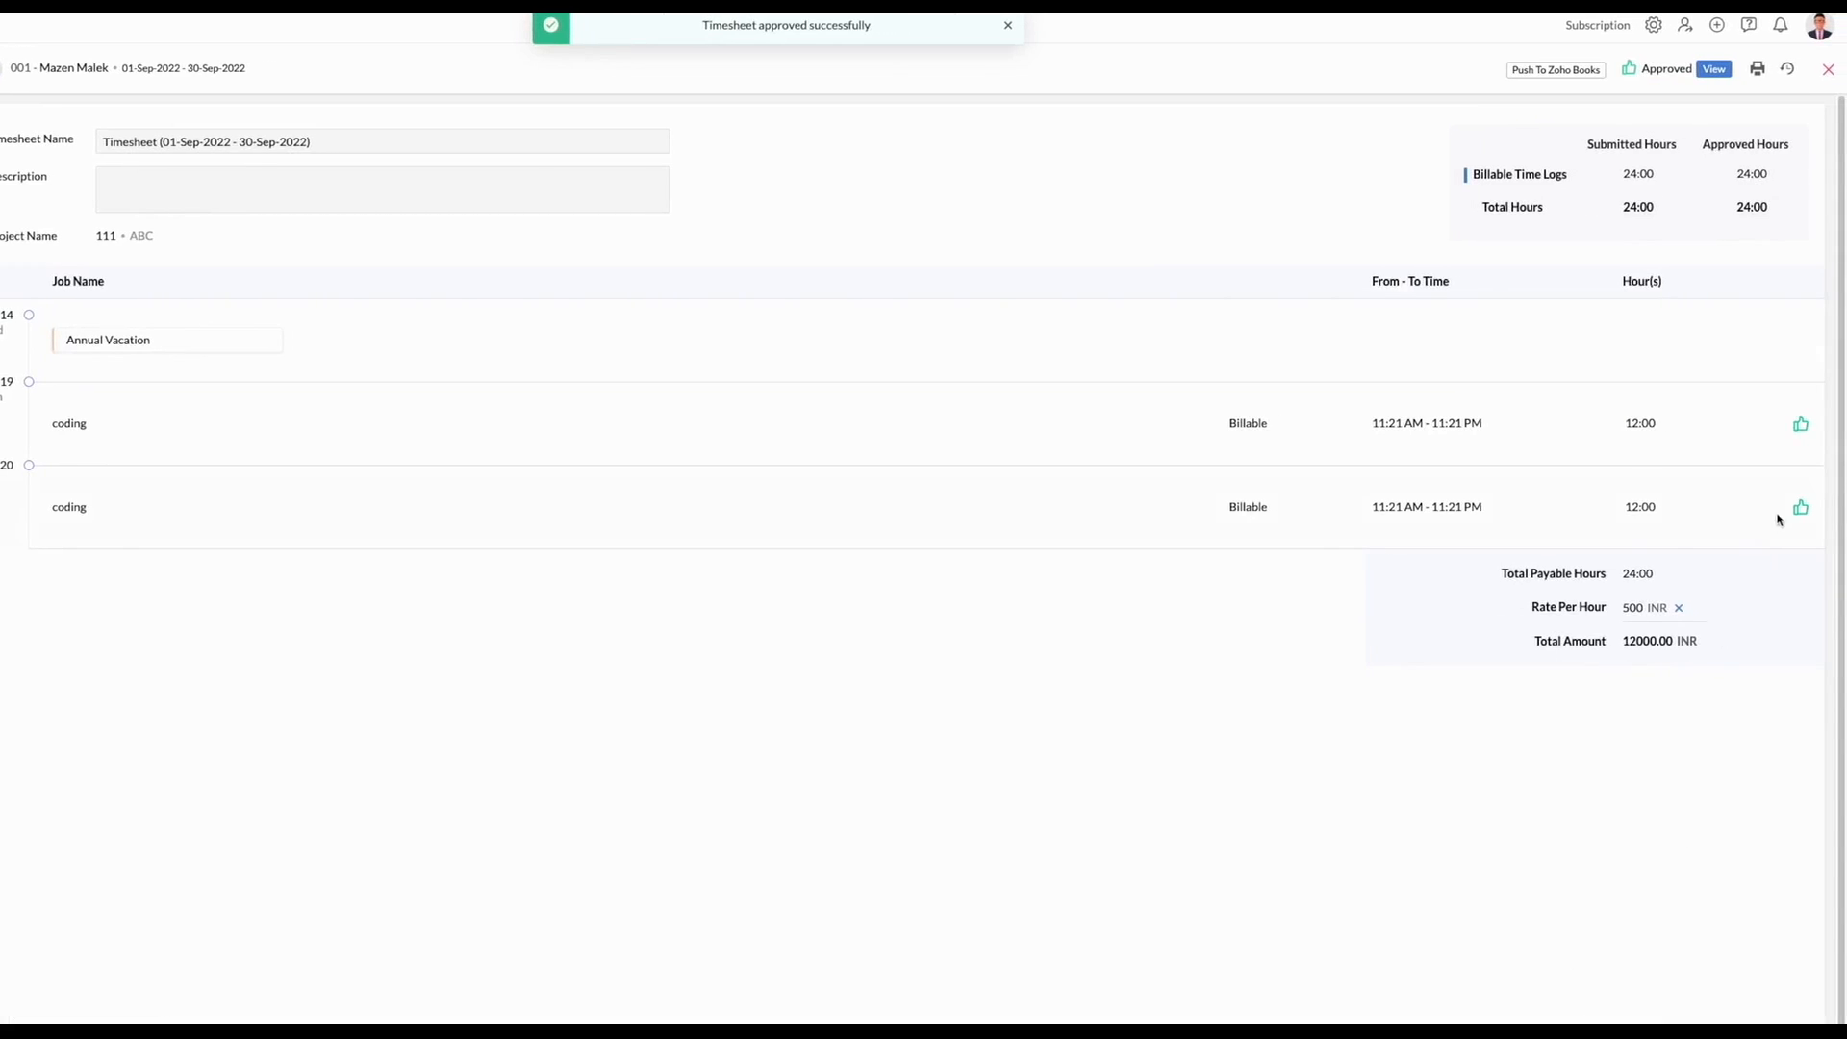
{"action": "left_click", "coordinate": [1801, 509]}
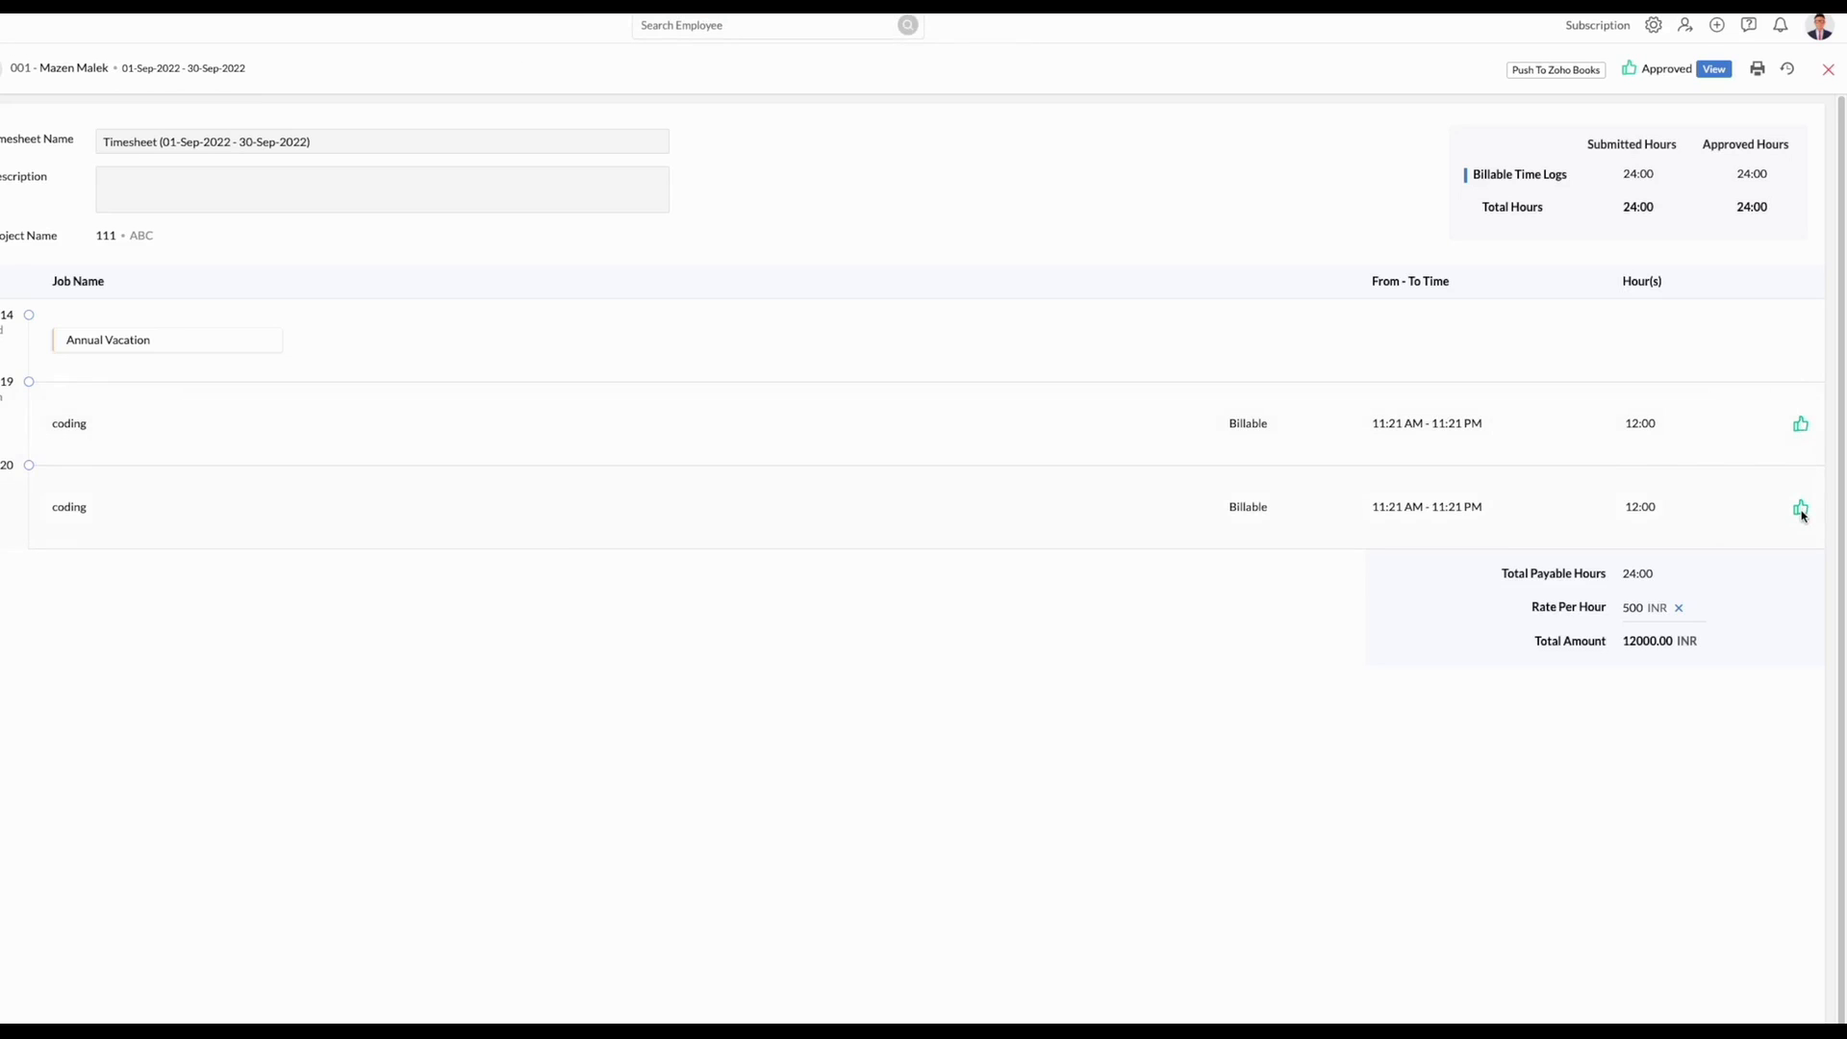
{"action": "key", "text": "Escape"}
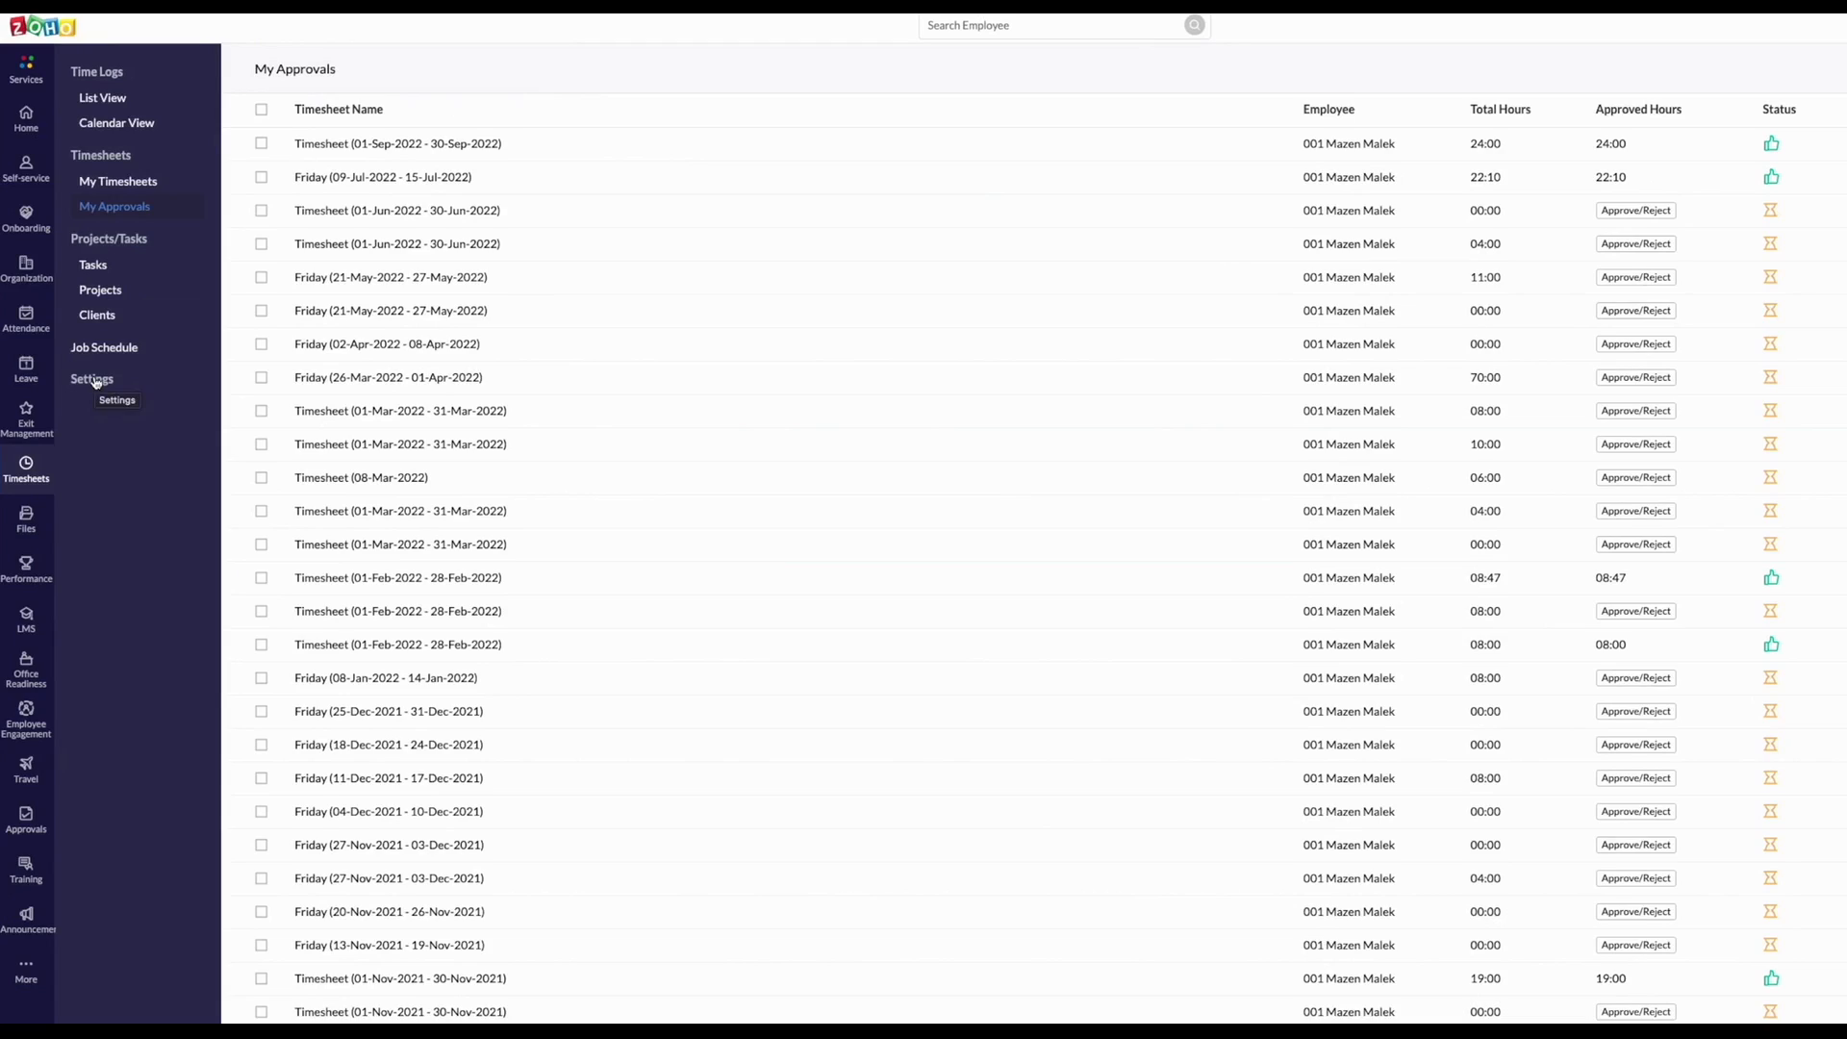
- Open the general timesheet settings and check the available timer edit permission options
{"action": "left_click", "coordinate": [94, 381]}
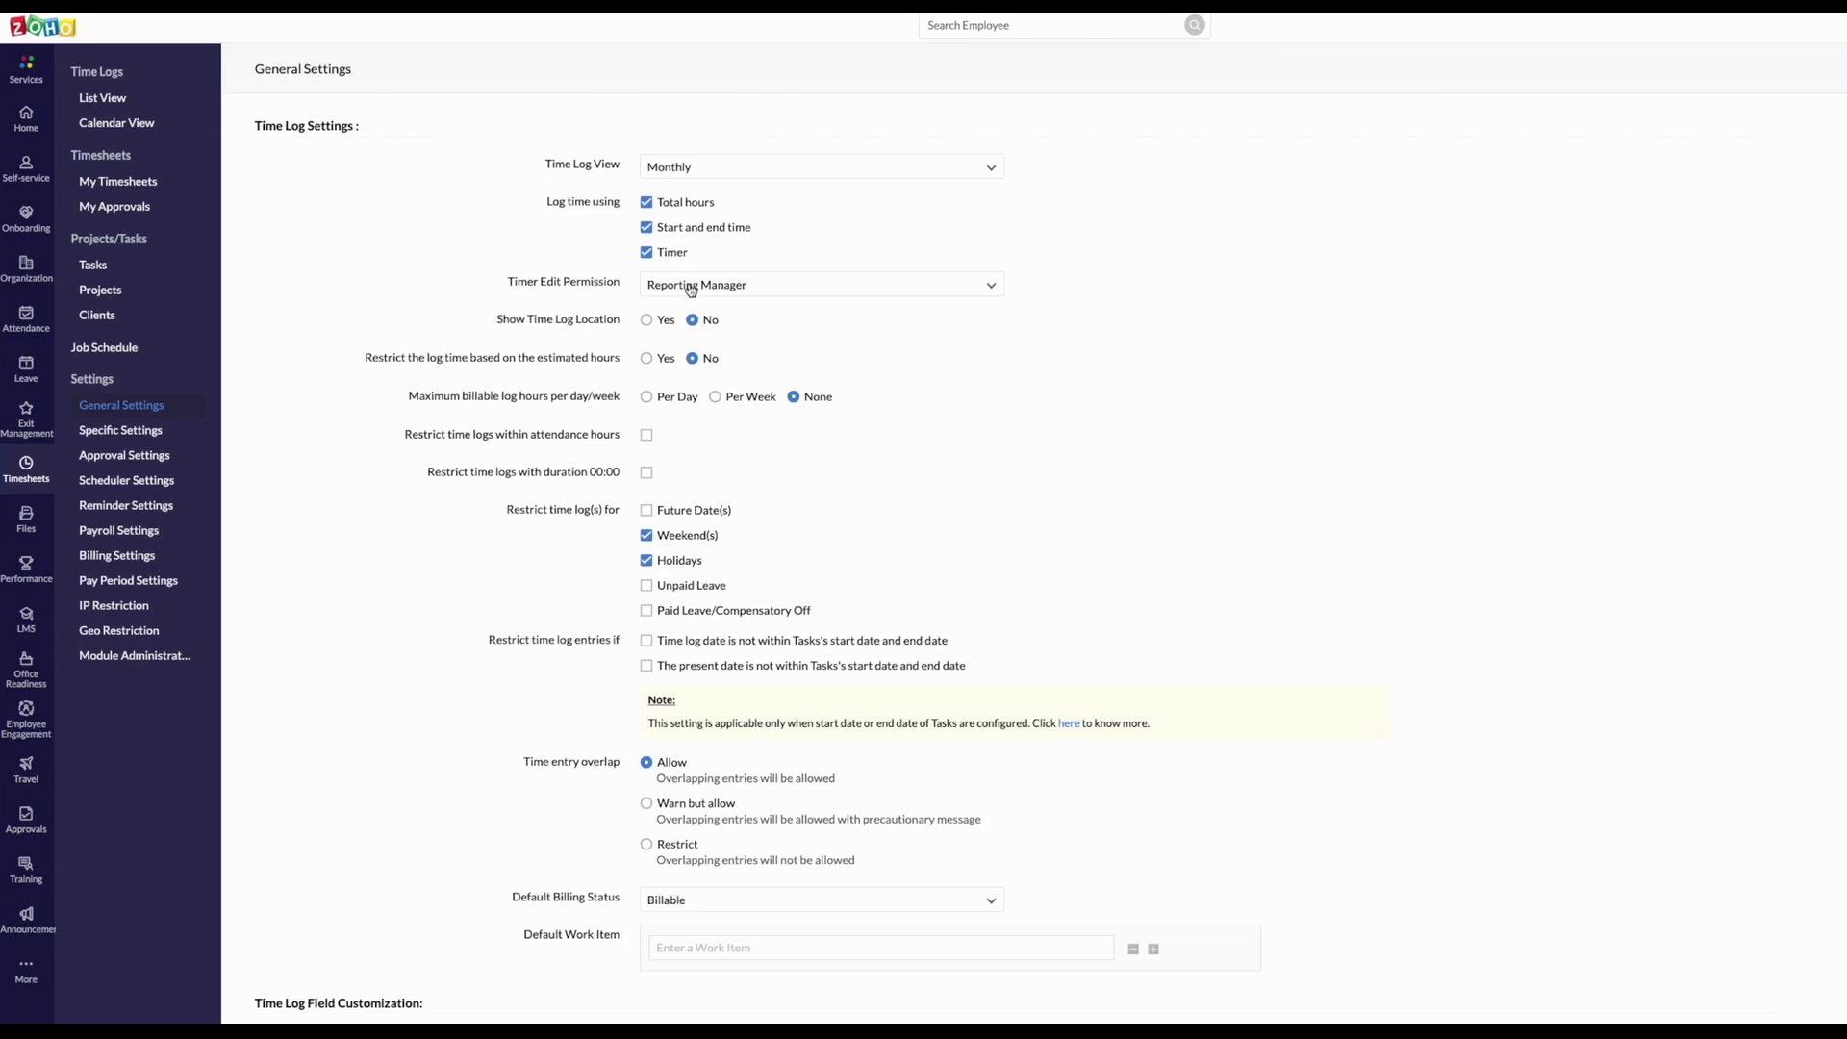
{"action": "left_click", "coordinate": [771, 285]}
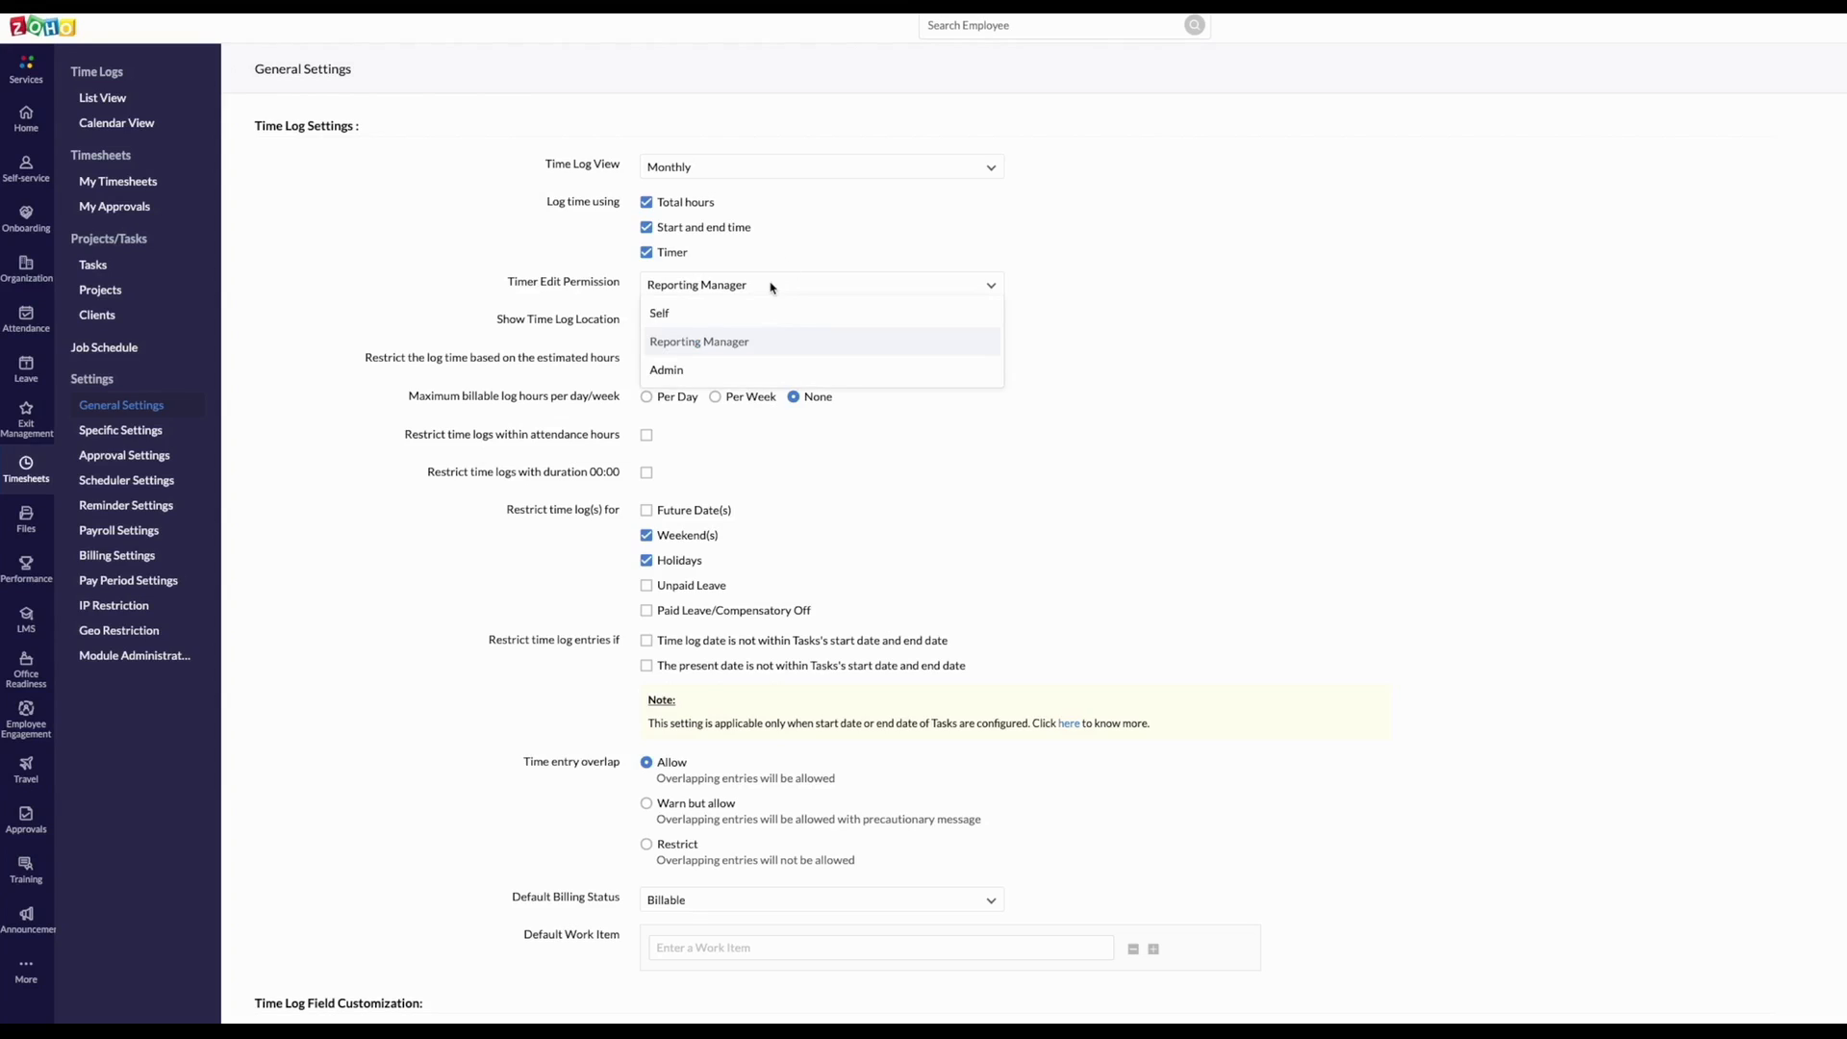
{"action": "left_click", "coordinate": [792, 273]}
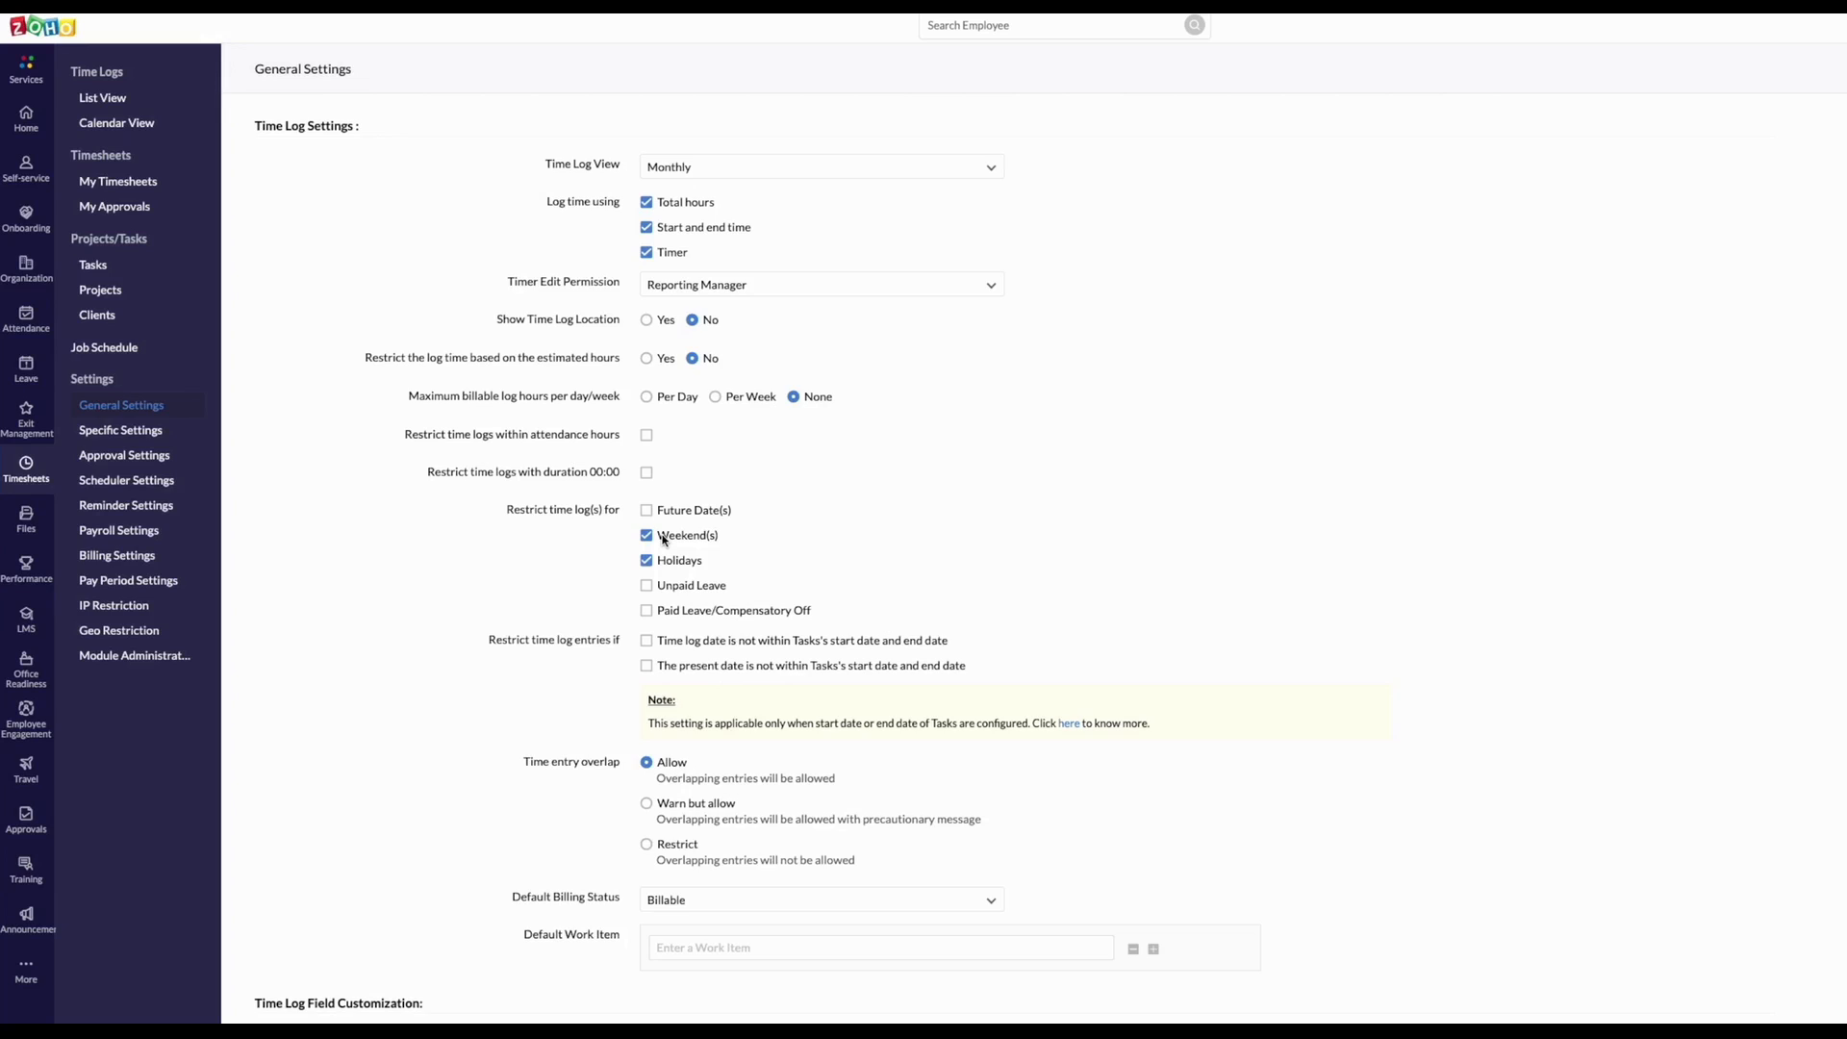
- Make the Project Name field non-mandatory in the time log field customization and review the timesheet settings
{"action": "scroll", "coordinate": [663, 540], "scroll_direction": "down", "scroll_amount": 3}
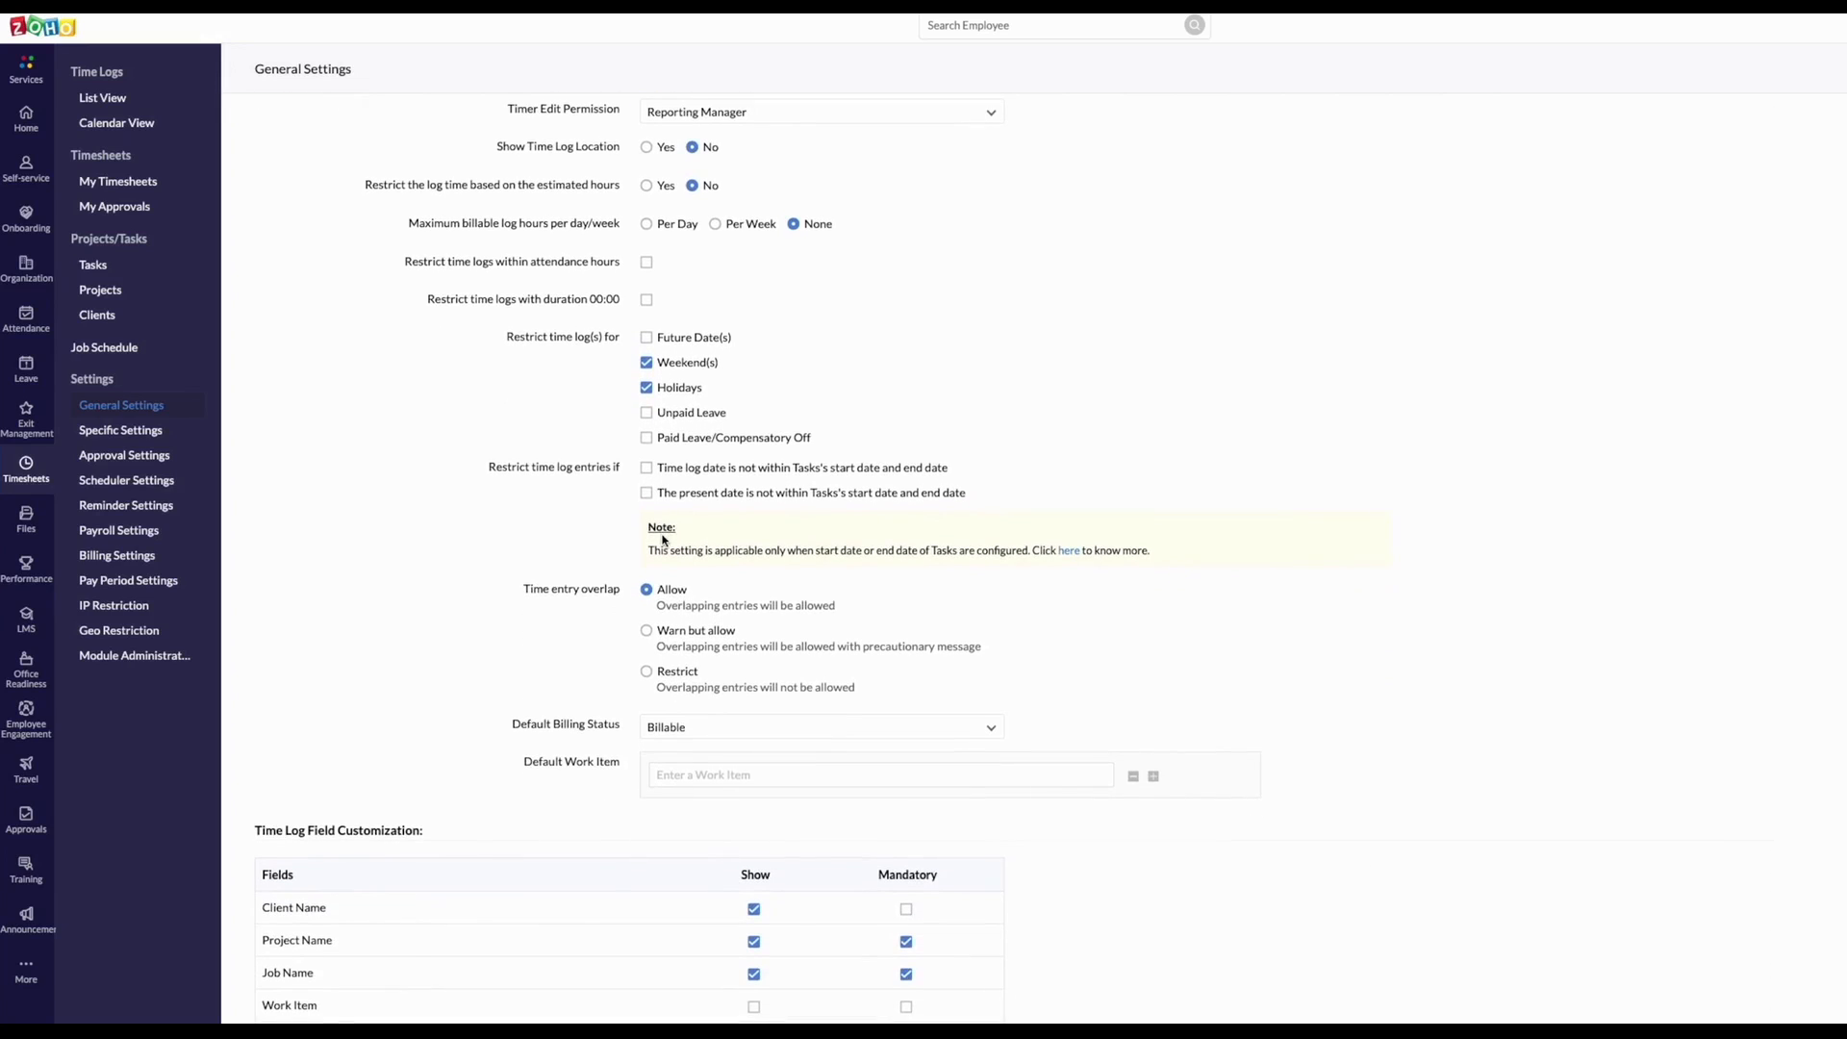
{"action": "scroll", "coordinate": [662, 539], "scroll_direction": "down", "scroll_amount": 5}
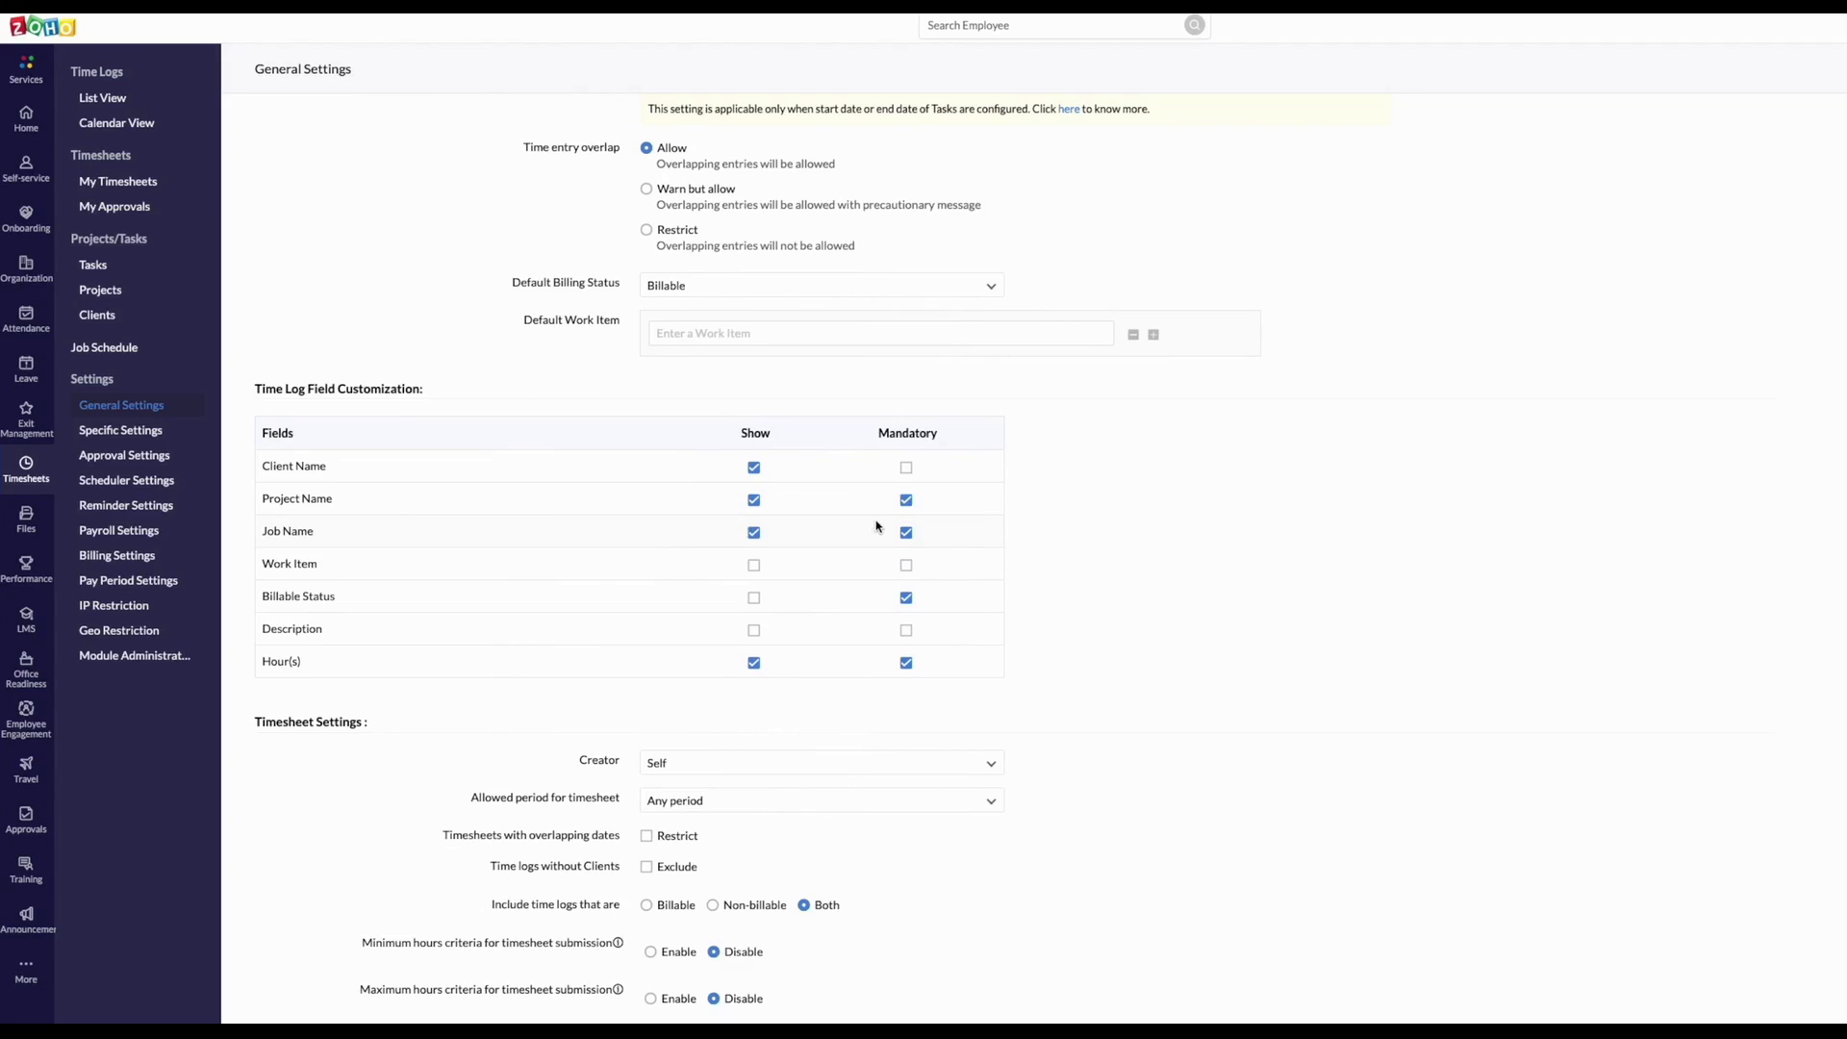
{"action": "left_click", "coordinate": [904, 501]}
{"action": "scroll", "coordinate": [890, 497], "scroll_direction": "down", "scroll_amount": 3}
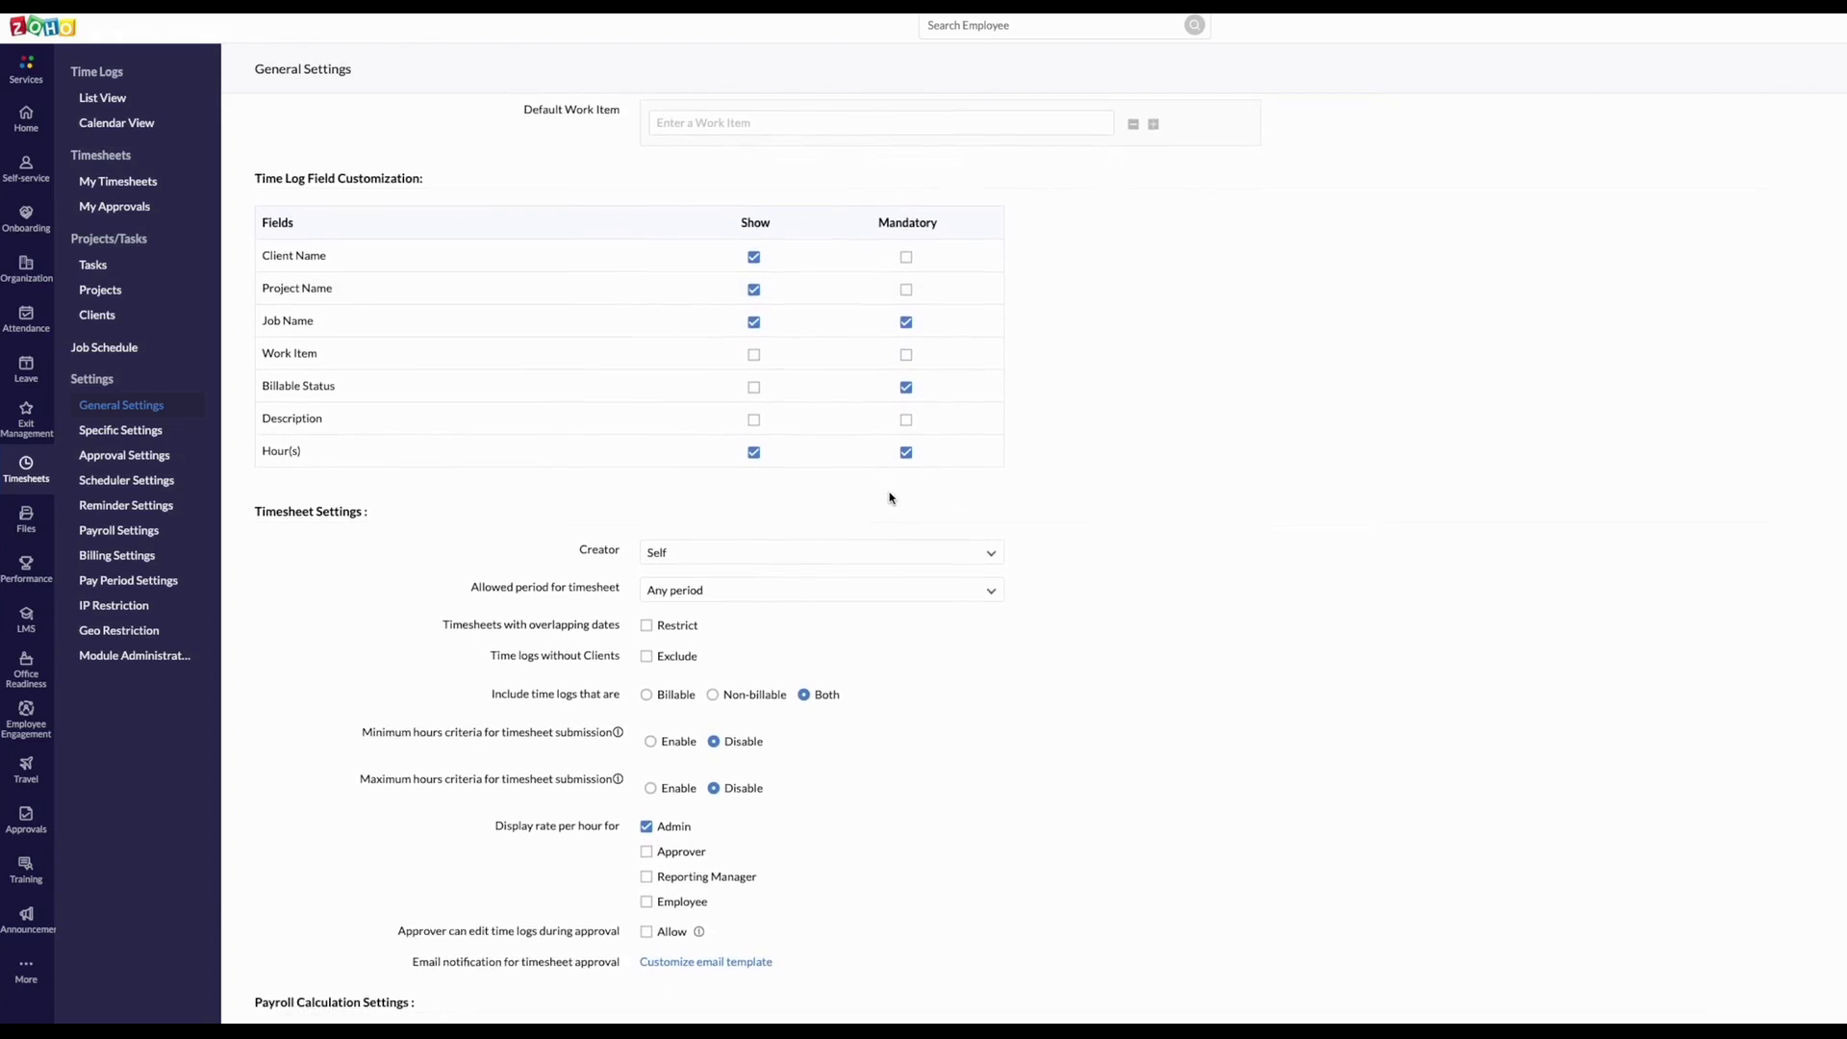
{"action": "scroll", "coordinate": [890, 497], "scroll_direction": "down", "scroll_amount": 1}
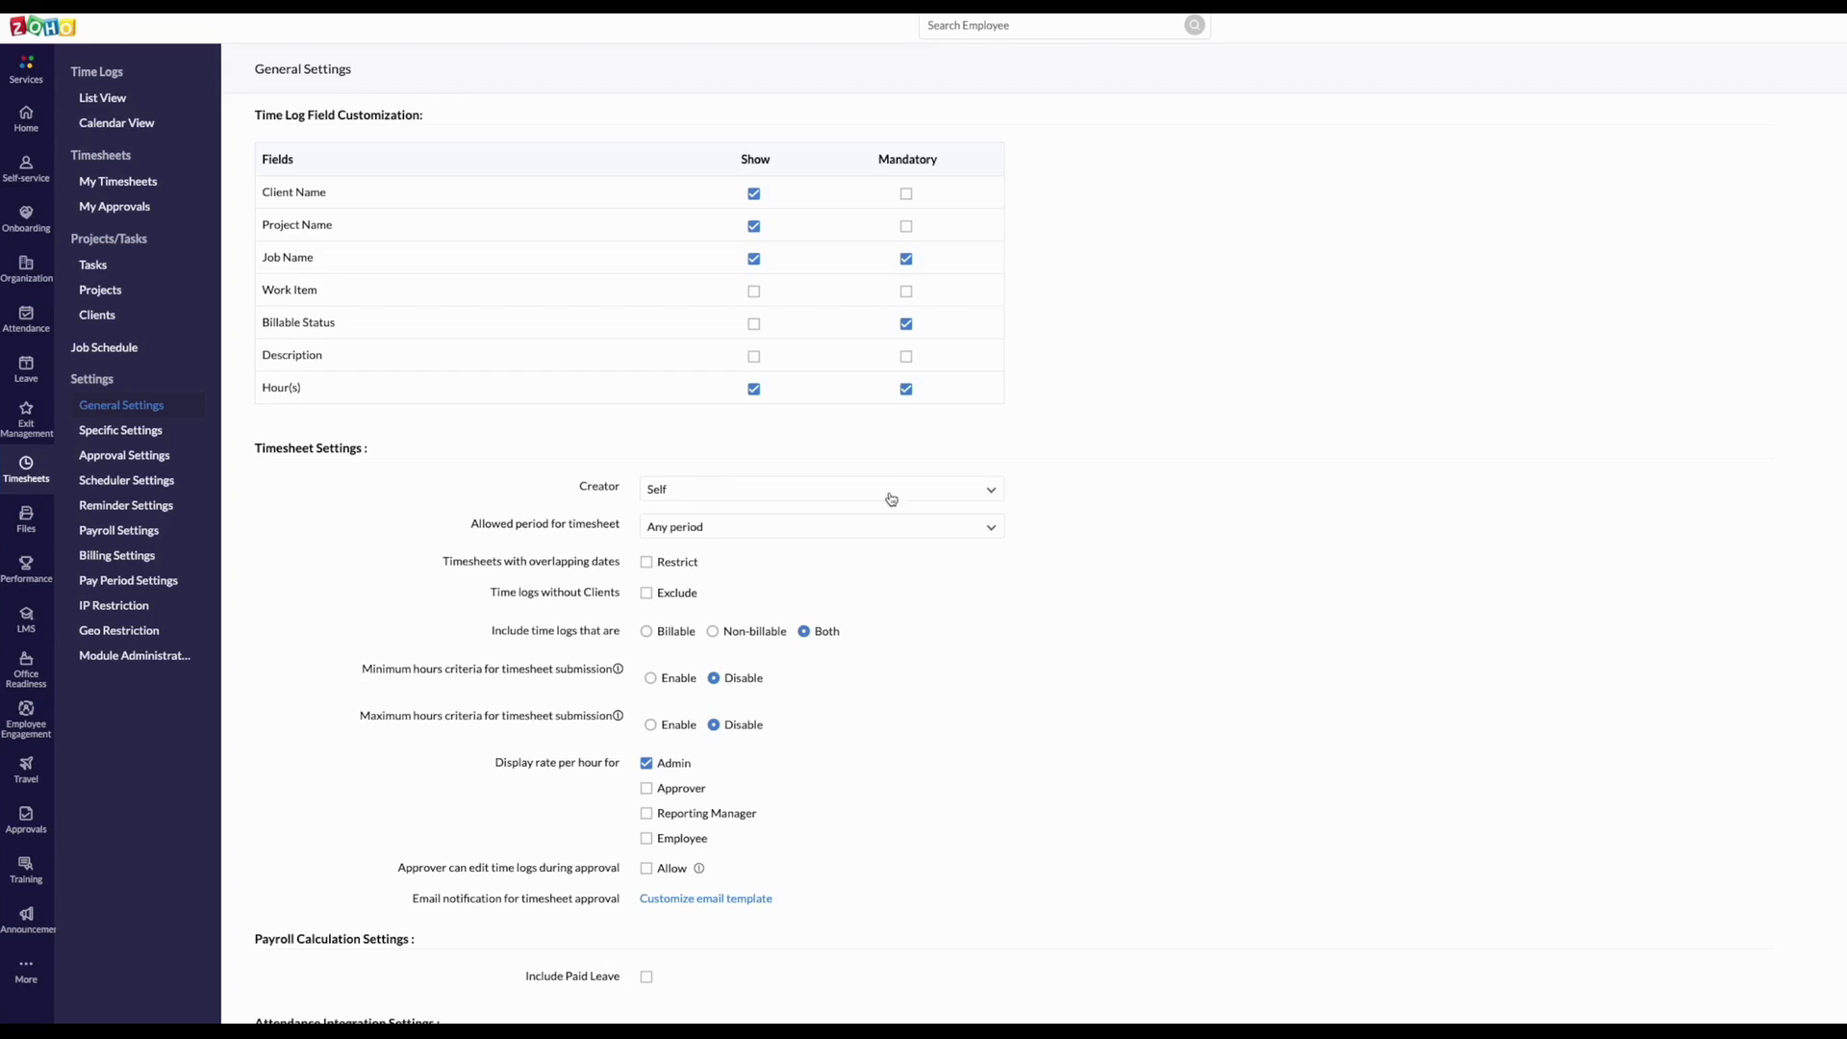
- Open the Timesheet approval rule from the approval settings for editing
{"action": "left_click", "coordinate": [102, 457]}
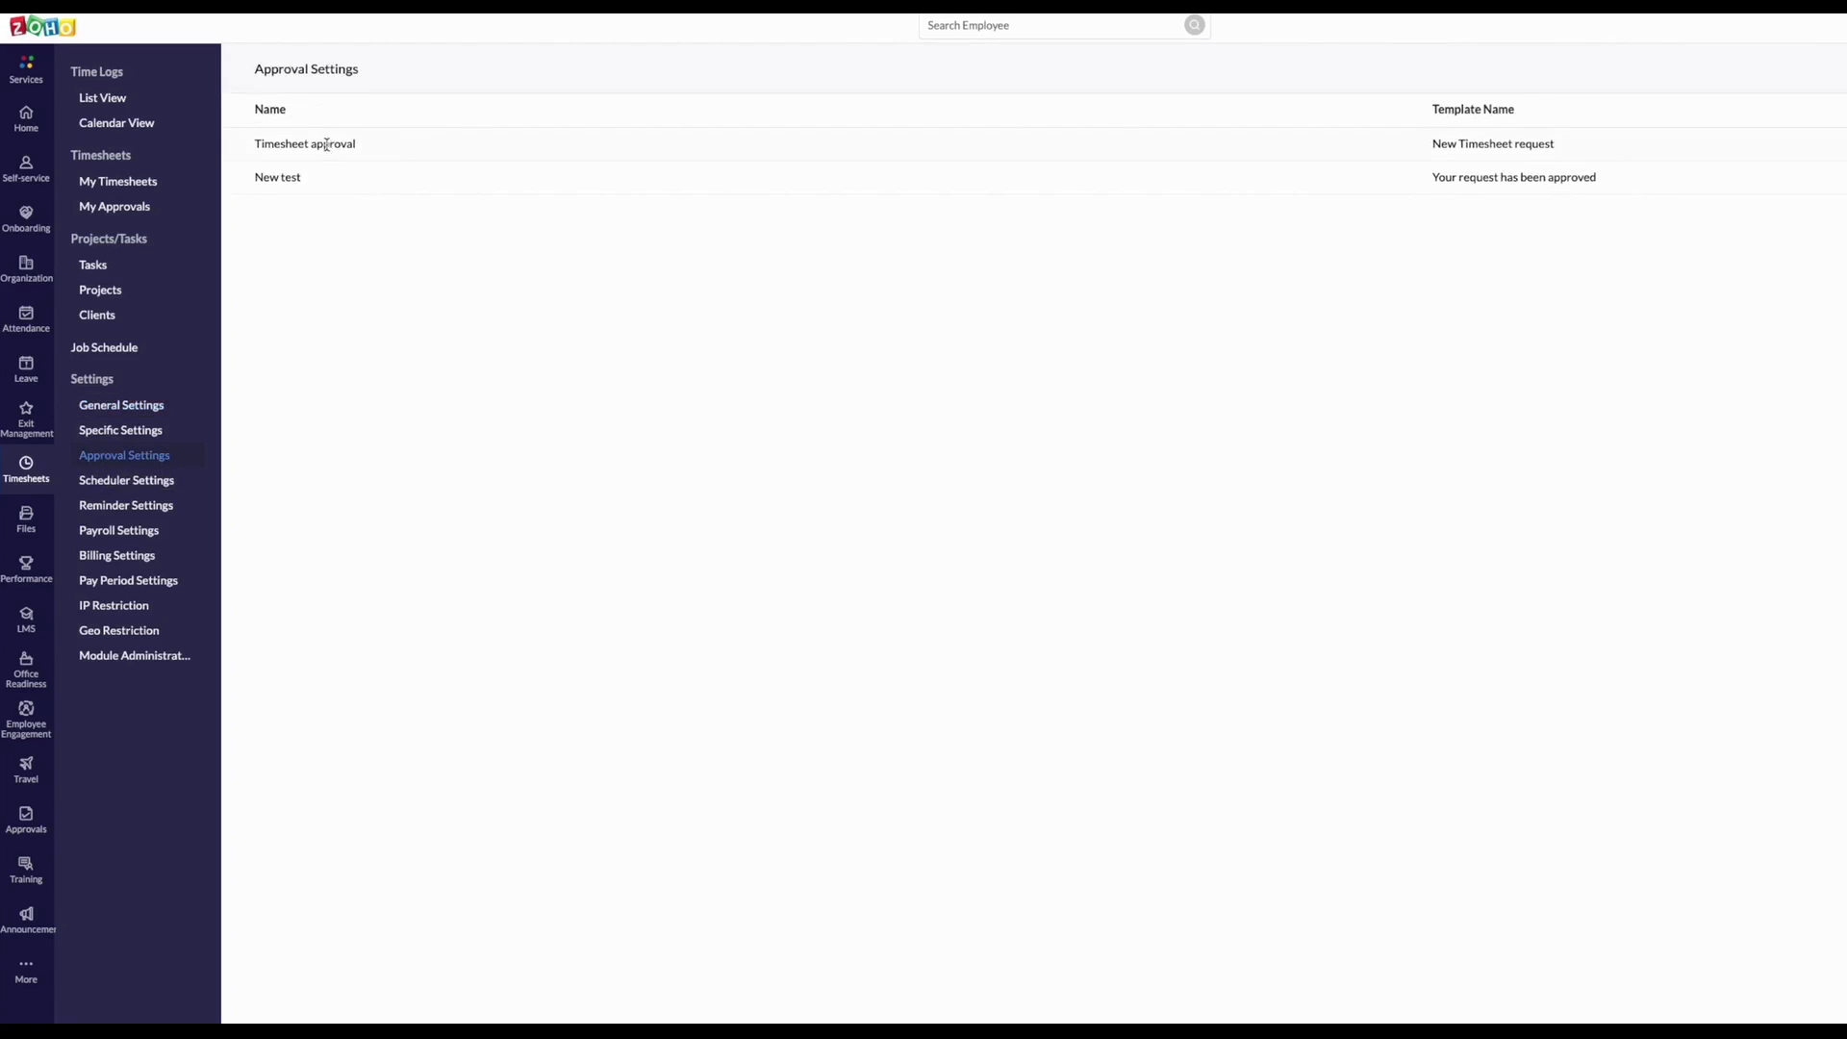
{"action": "left_click", "coordinate": [305, 144]}
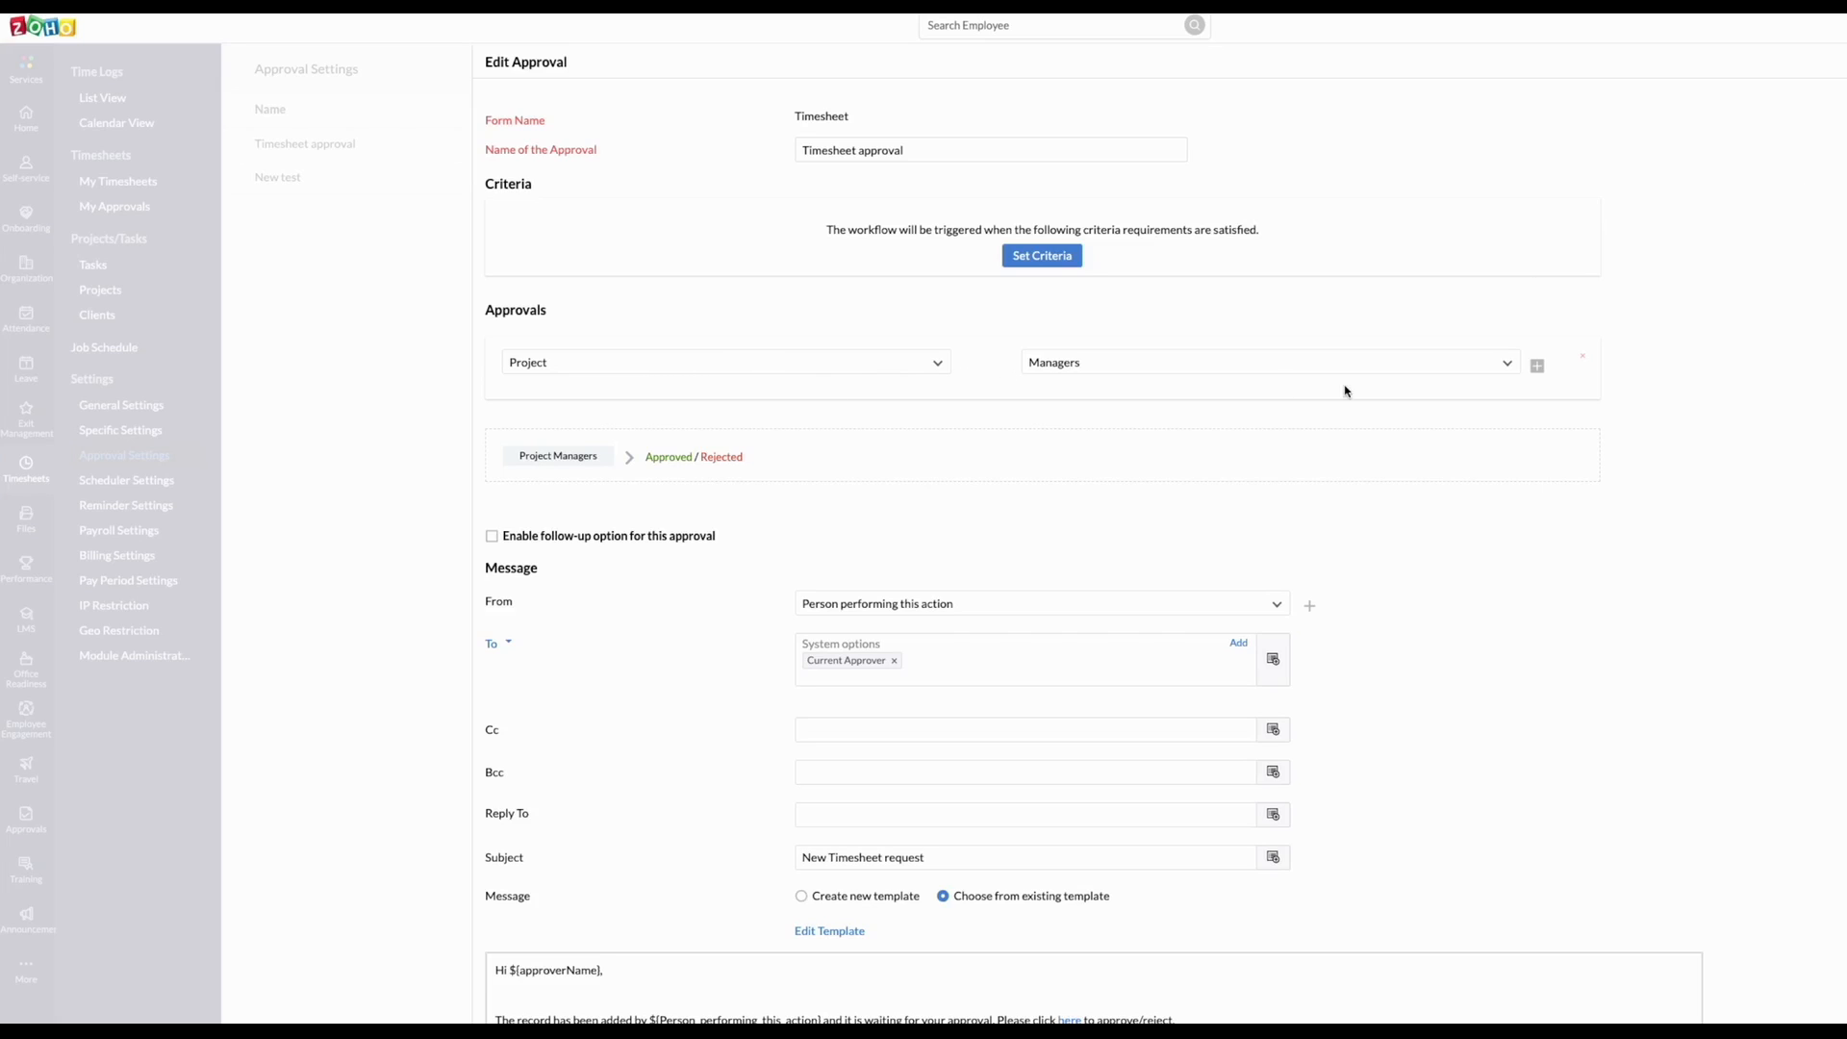
- Add a second approval level to the Timesheet approval rule, with the approver based on the Manager role
{"action": "left_click", "coordinate": [1537, 366]}
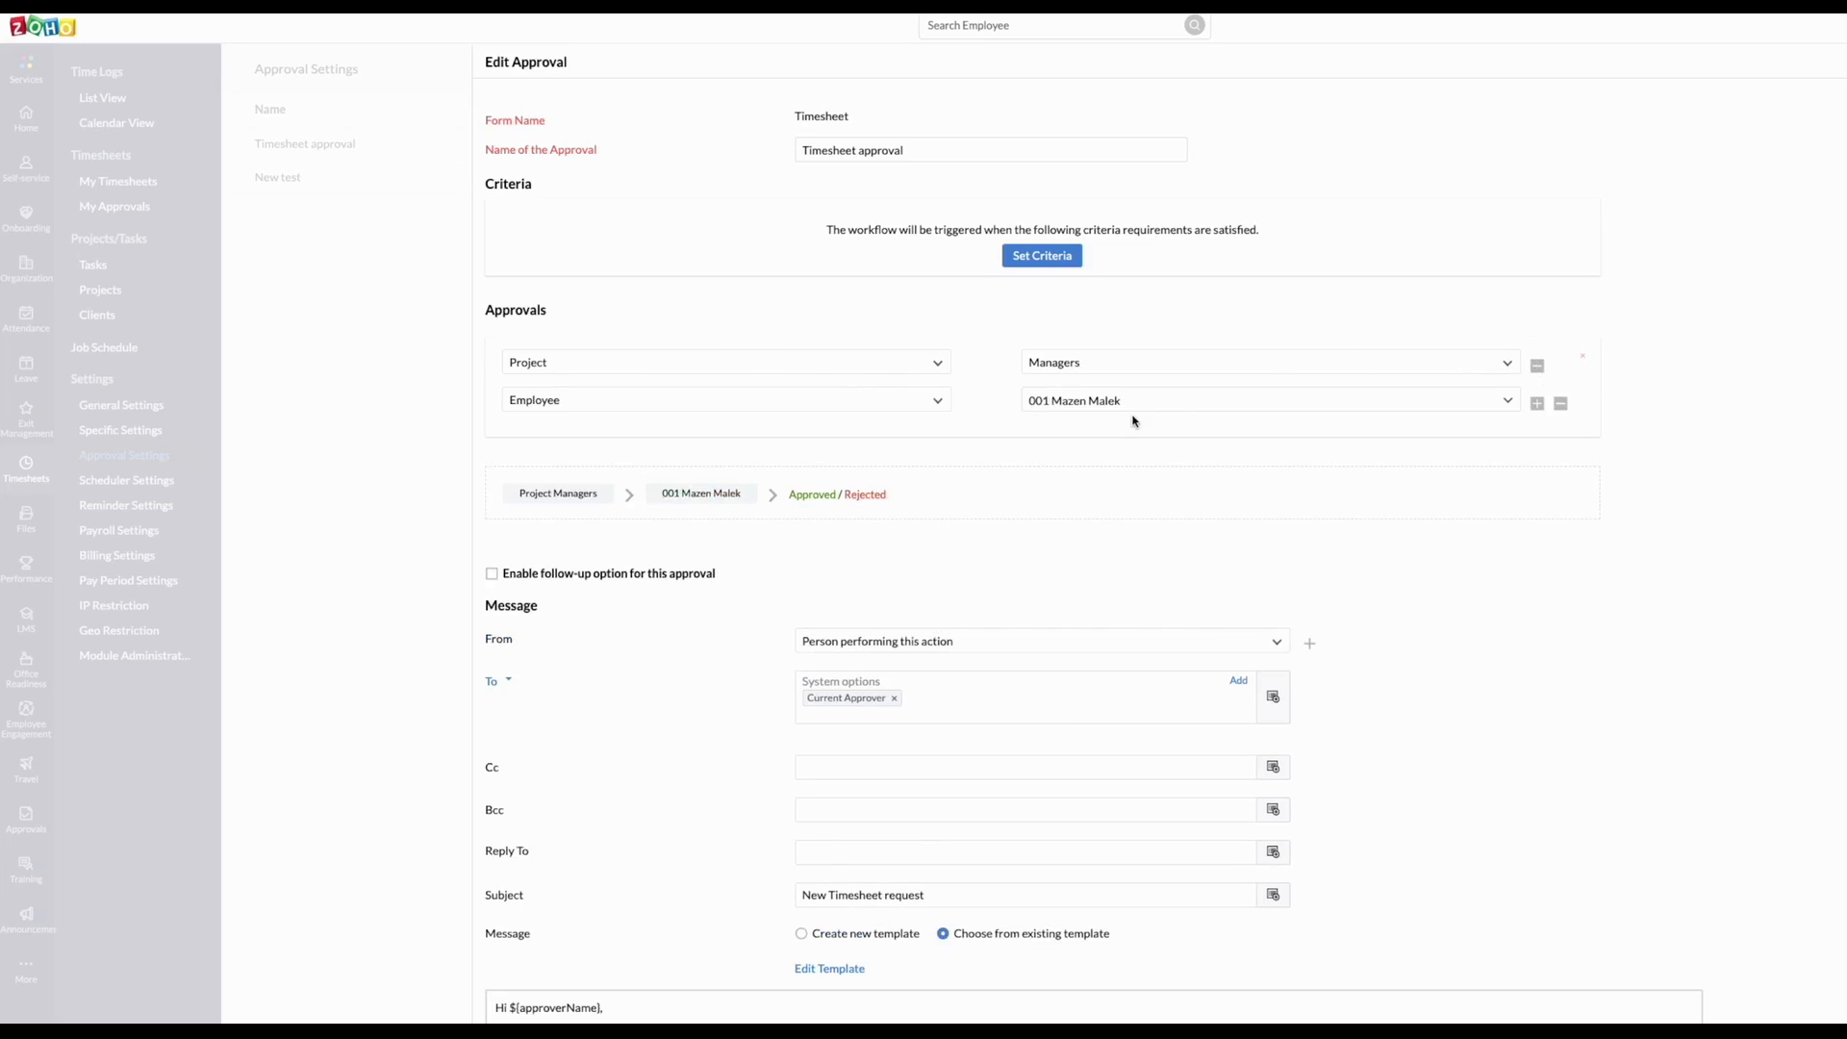
{"action": "left_click", "coordinate": [903, 404]}
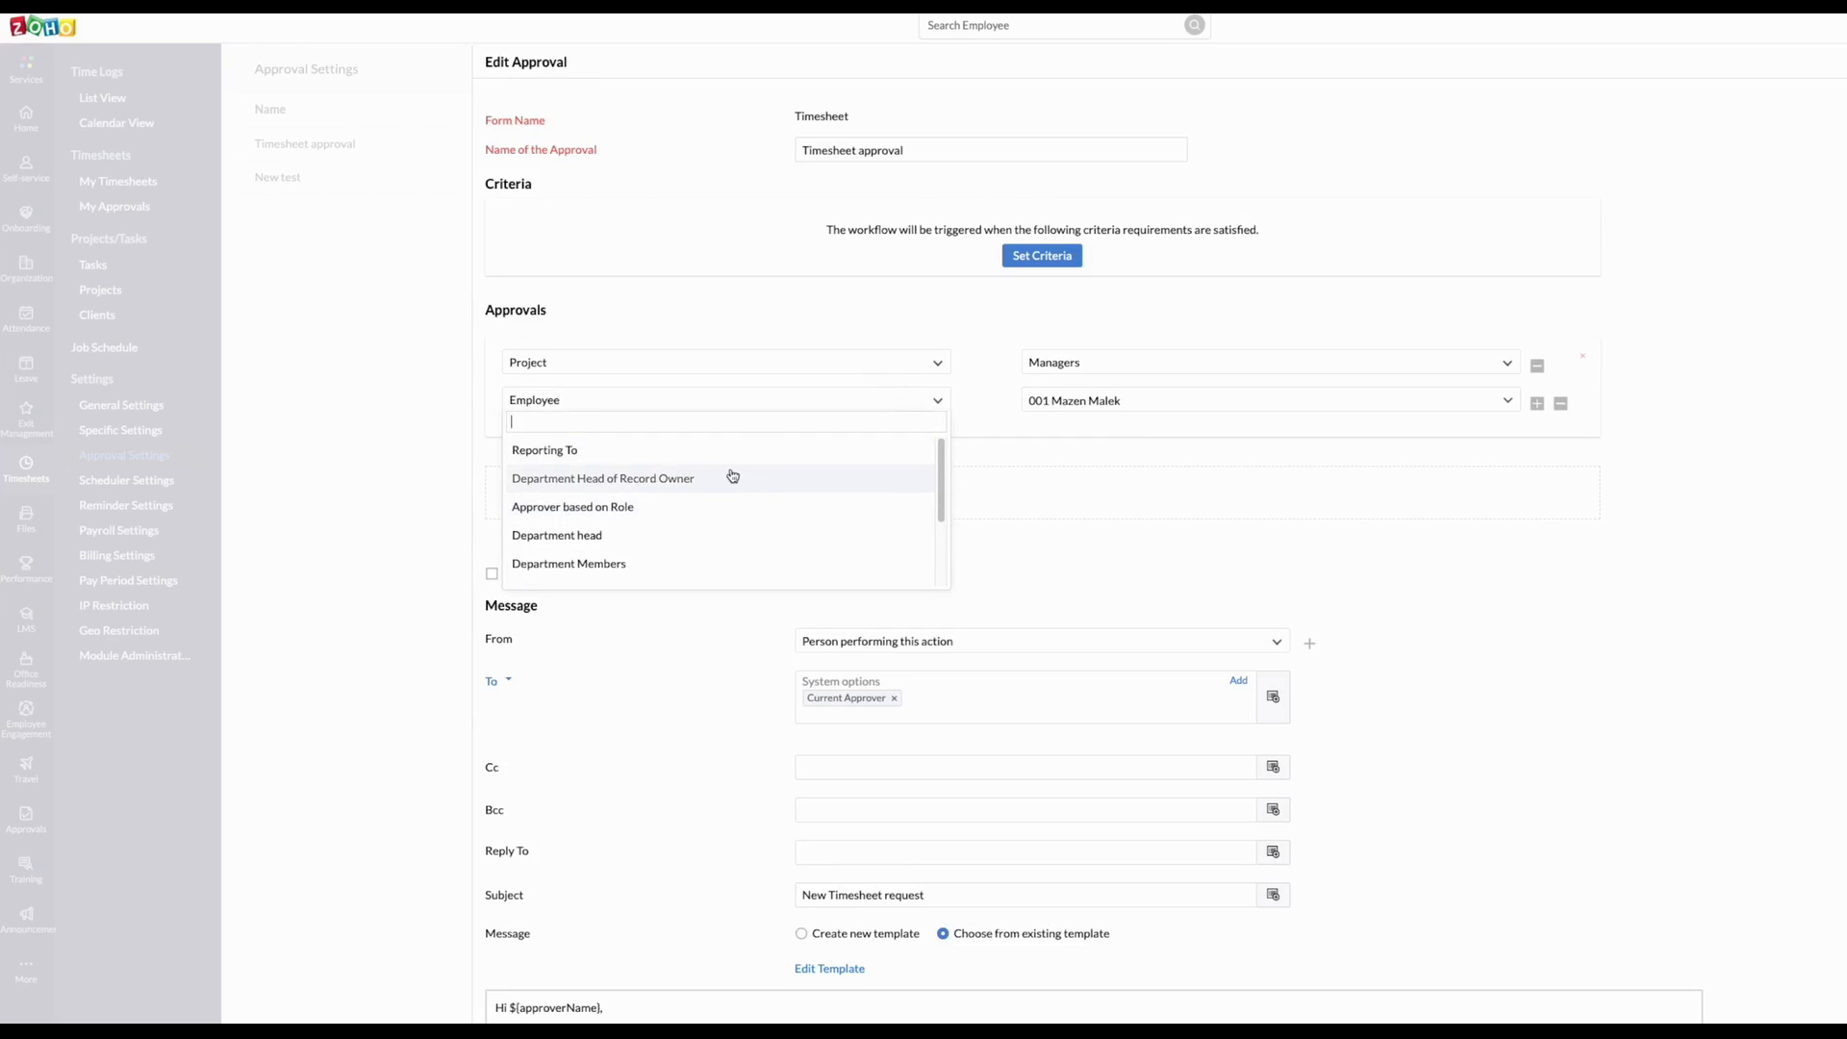
{"action": "left_click", "coordinate": [613, 508]}
{"action": "left_click", "coordinate": [1070, 400]}
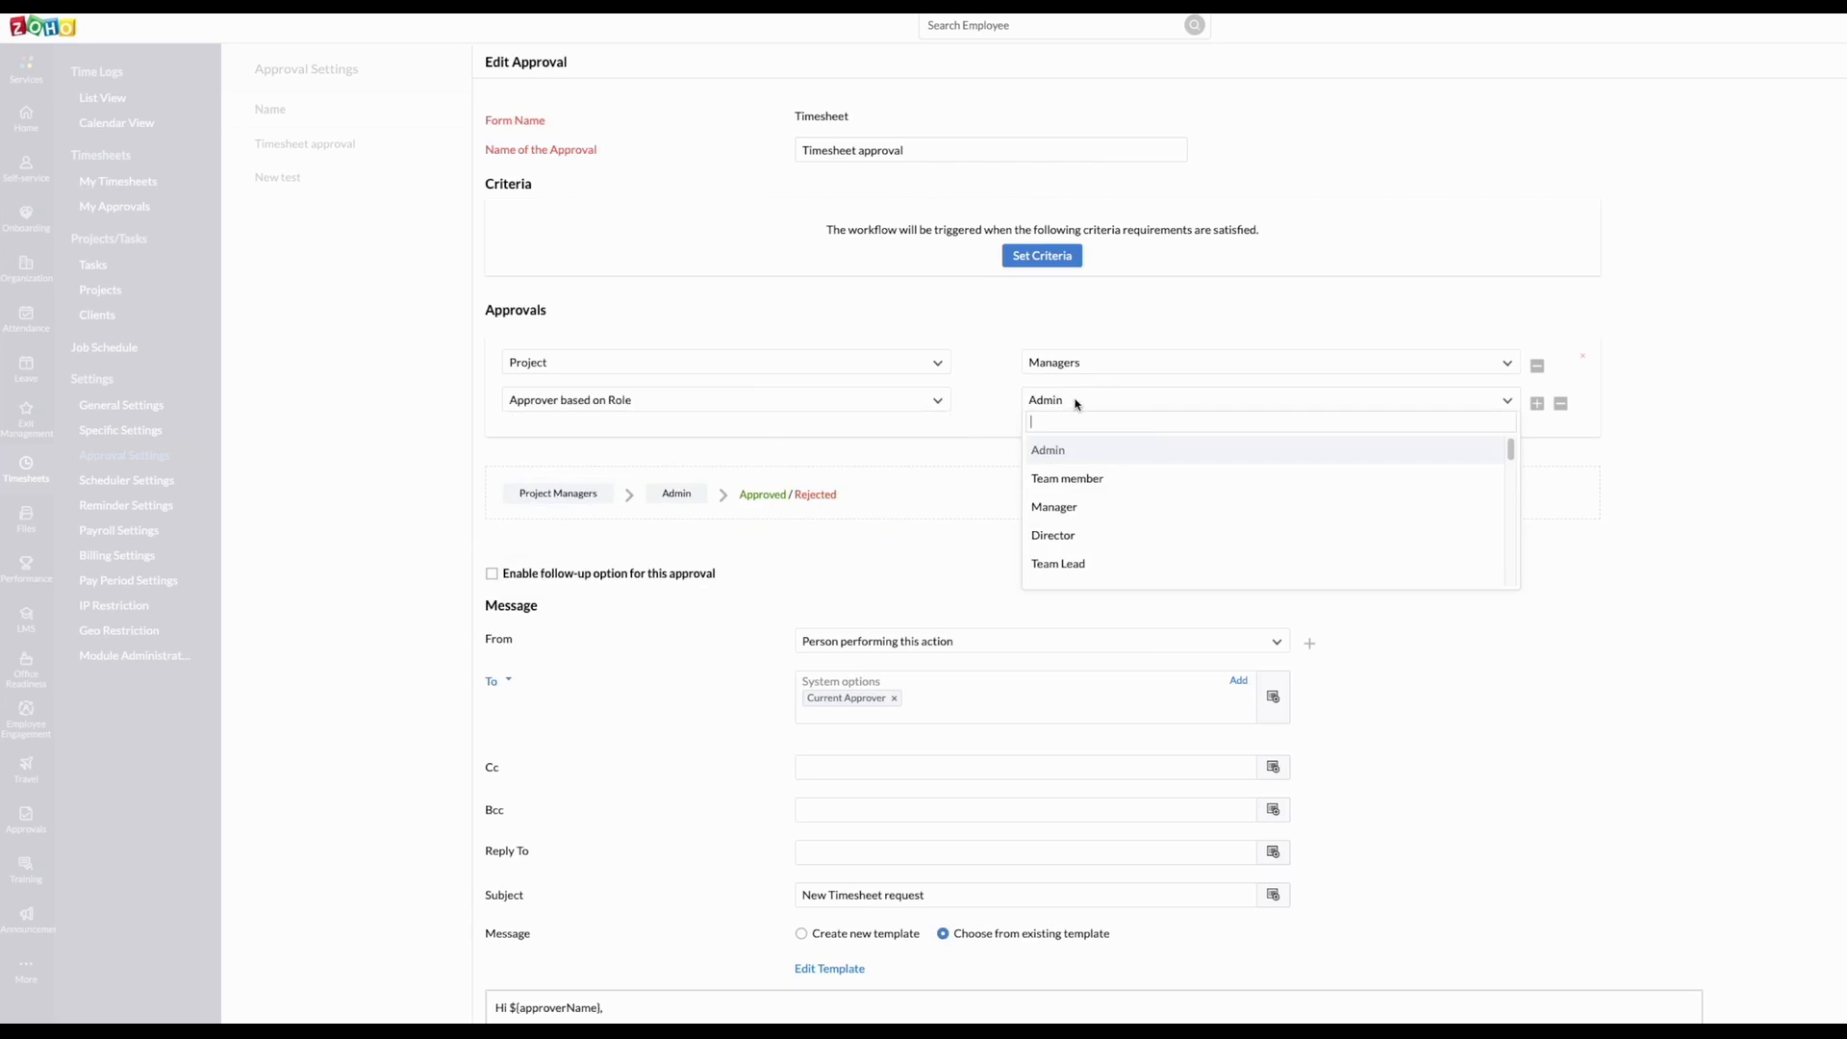
{"action": "left_click", "coordinate": [1052, 504]}
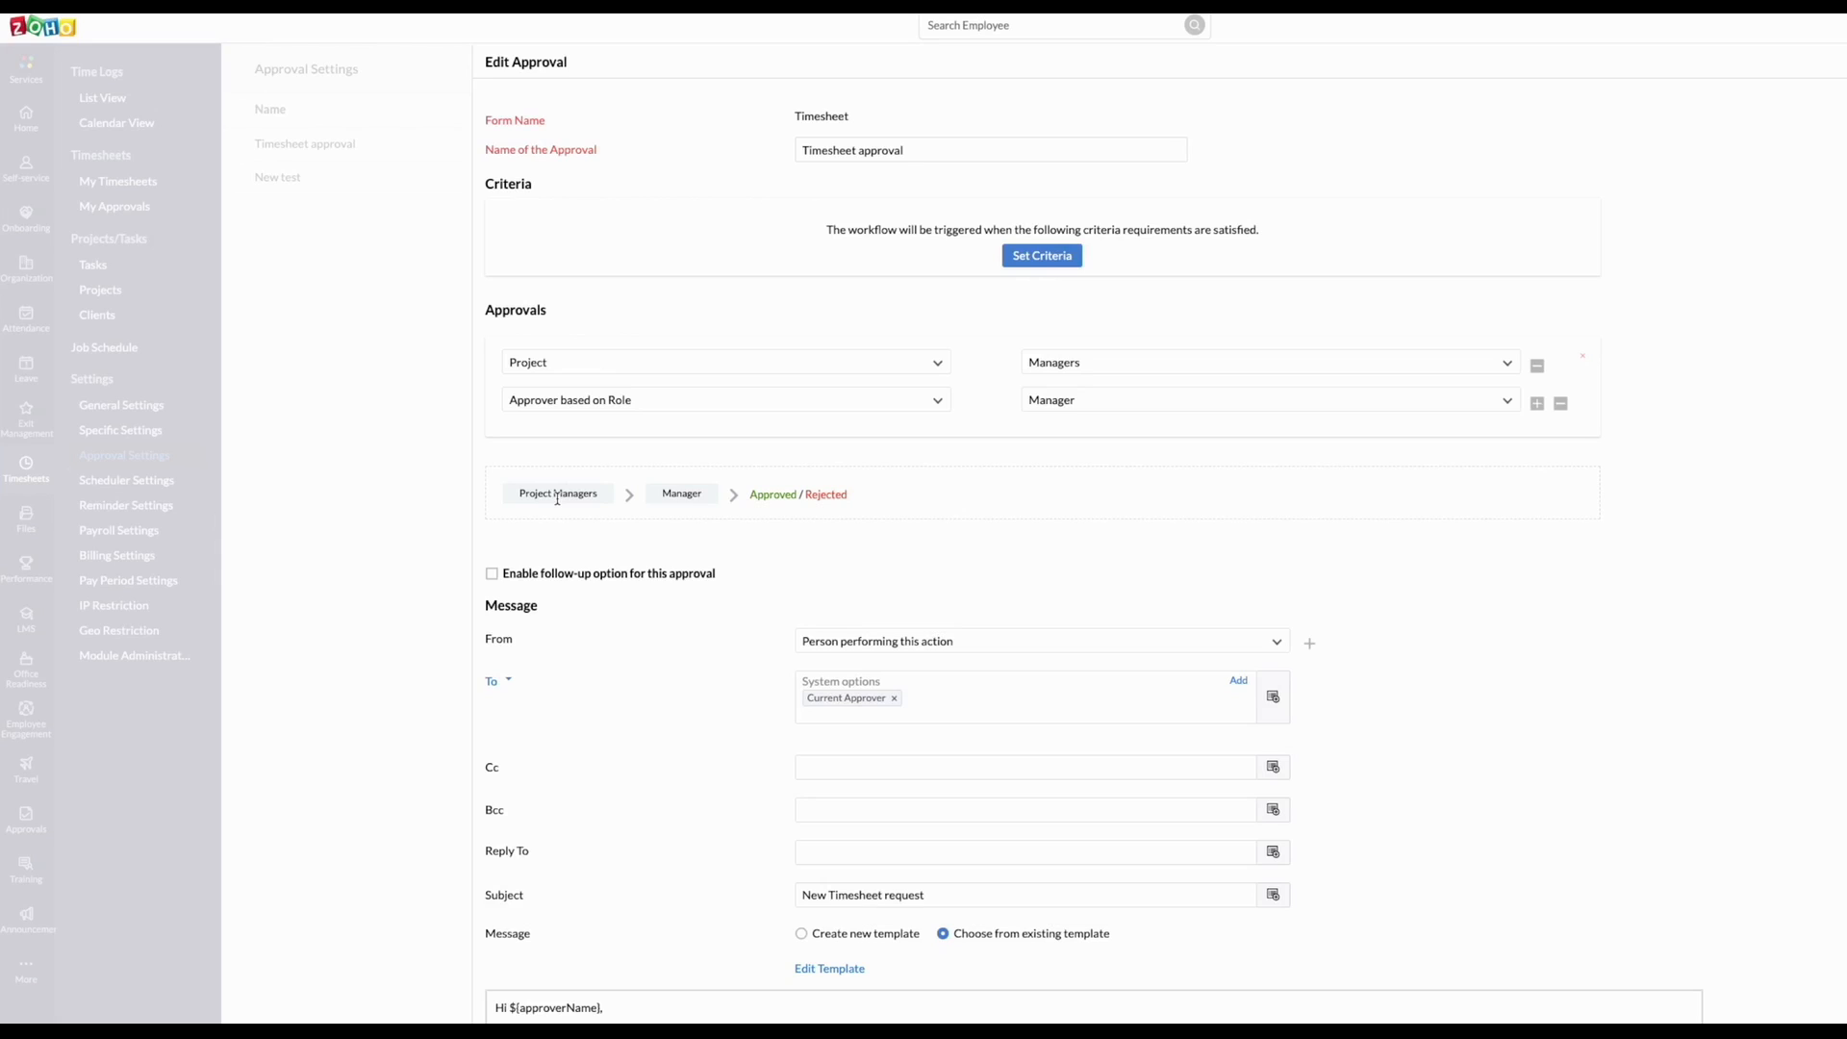
- Set a criterion for the approval rule that timesheet Billable Hours are greater than 8
{"action": "left_click", "coordinate": [1043, 256]}
{"action": "left_click", "coordinate": [939, 231]}
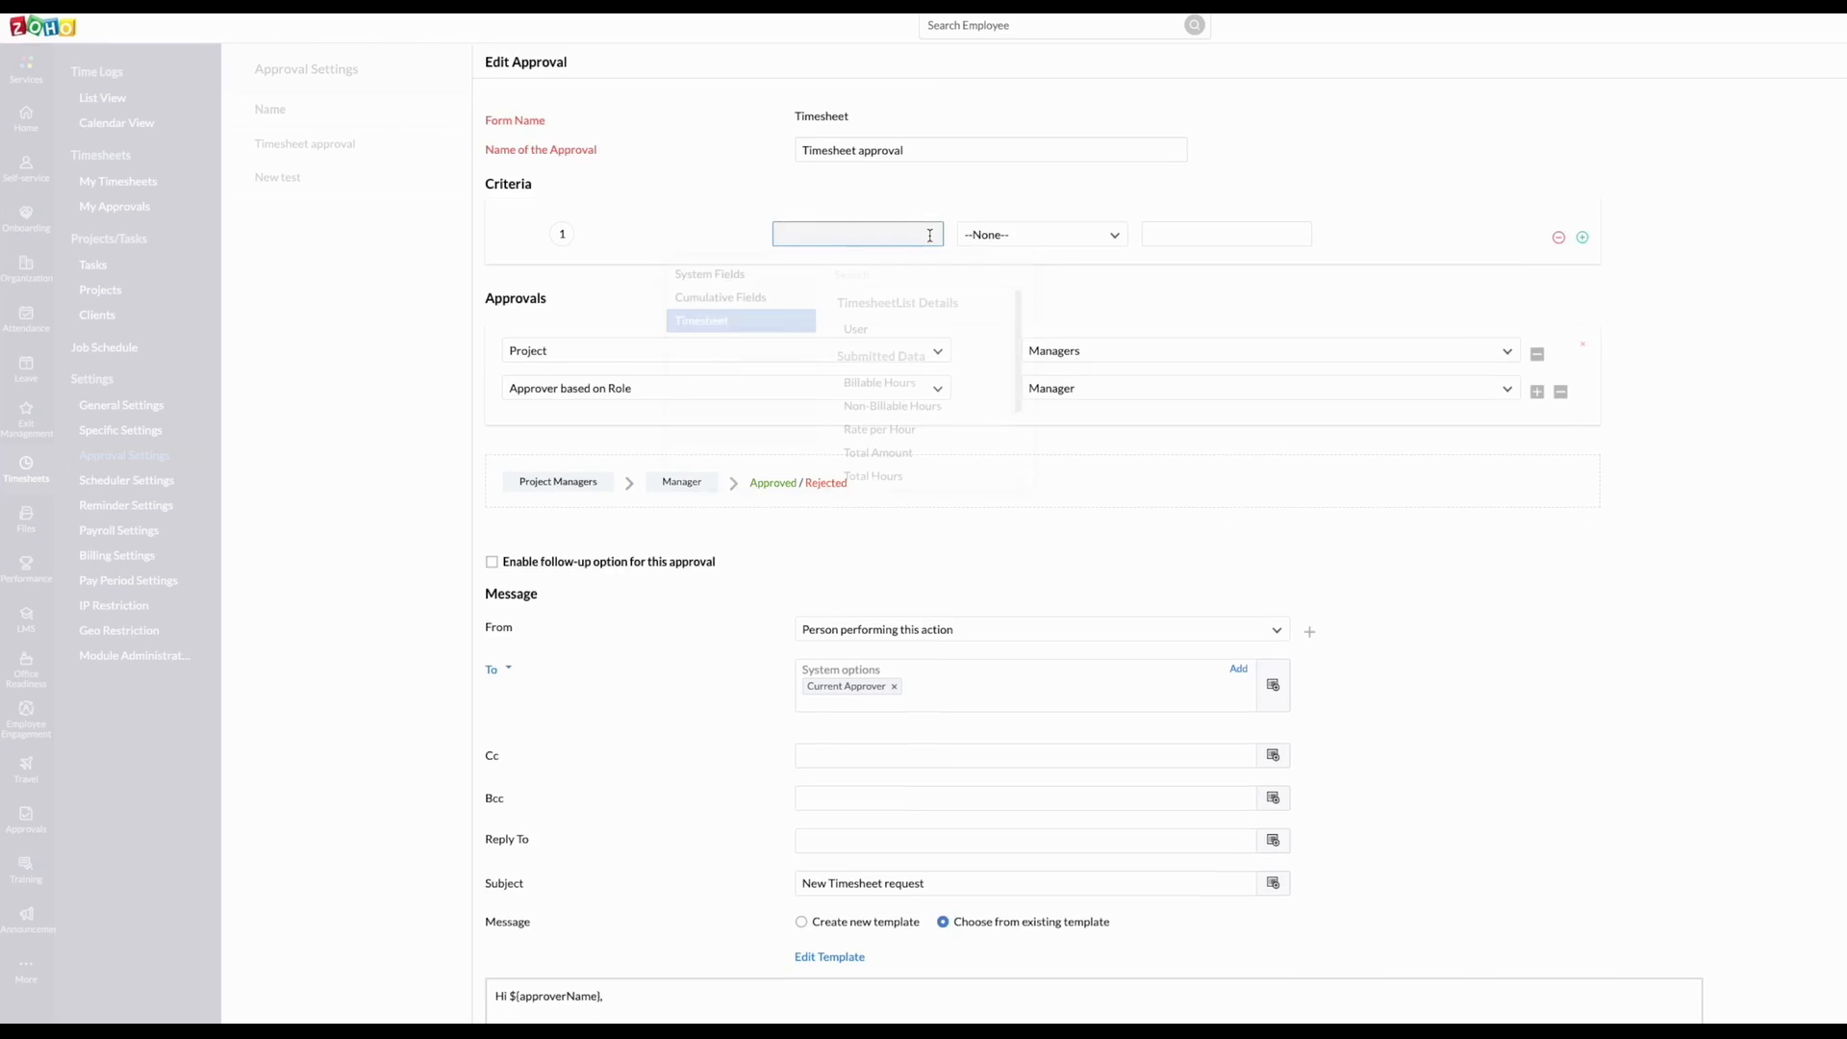
{"action": "left_click", "coordinate": [856, 383]}
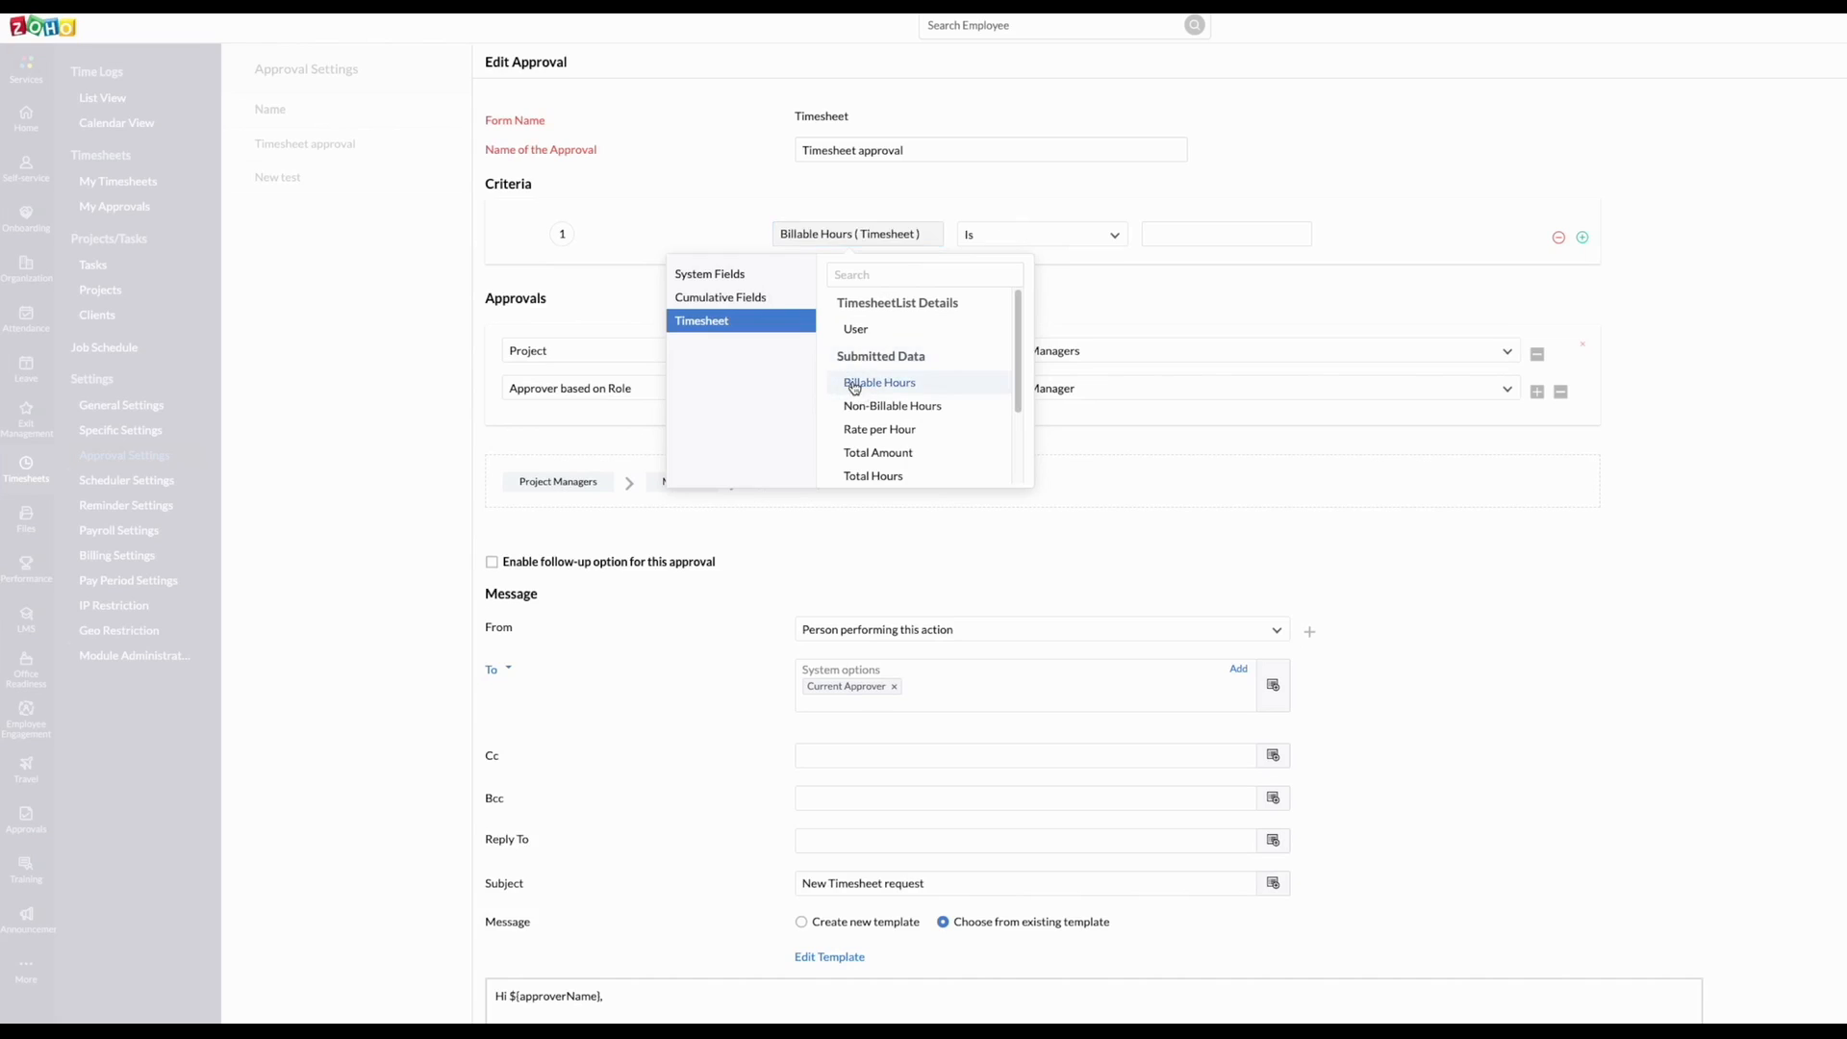
{"action": "left_click", "coordinate": [974, 235]}
{"action": "left_click", "coordinate": [1001, 369]}
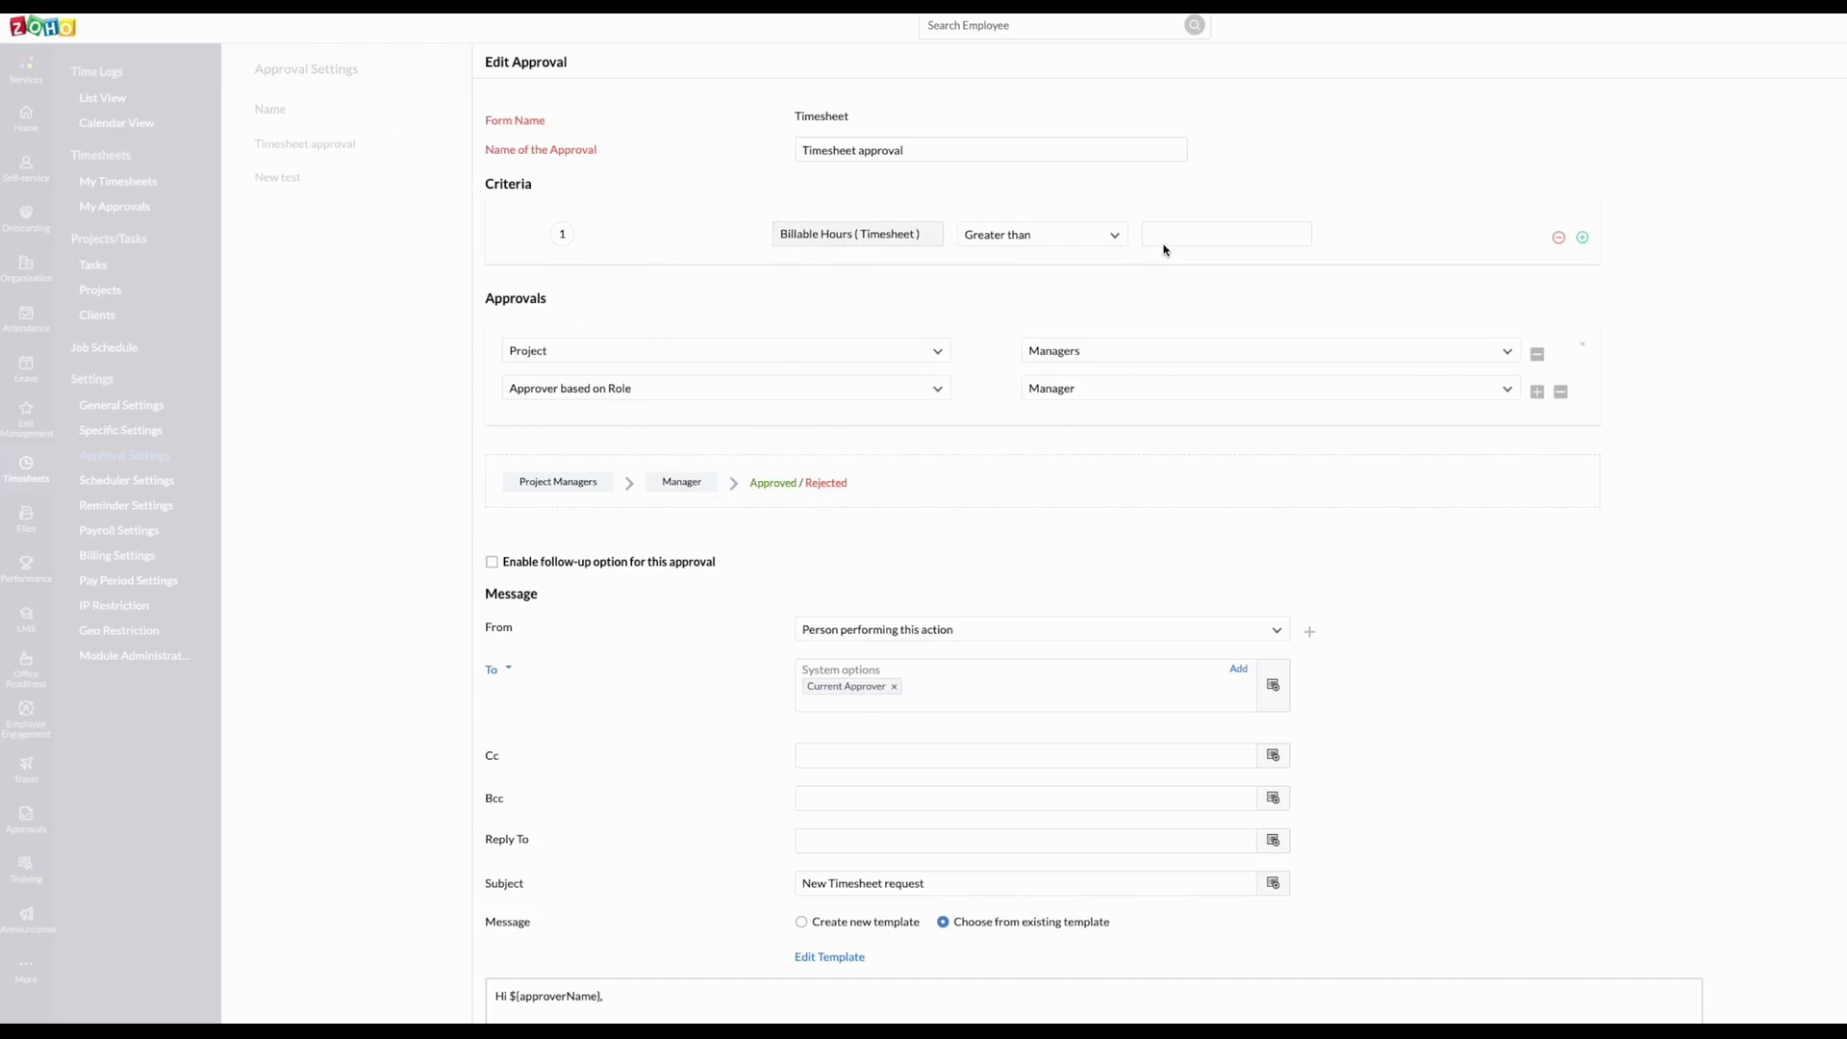
{"action": "left_click", "coordinate": [1164, 223]}
{"action": "type", "text": "8"}
- Remove the project managers level from the approval rule, review the notification message settings, and close the rule without saving
{"action": "left_click", "coordinate": [1472, 291]}
{"action": "left_click", "coordinate": [1537, 359]}
{"action": "scroll", "coordinate": [1424, 674], "scroll_direction": "down", "scroll_amount": 3}
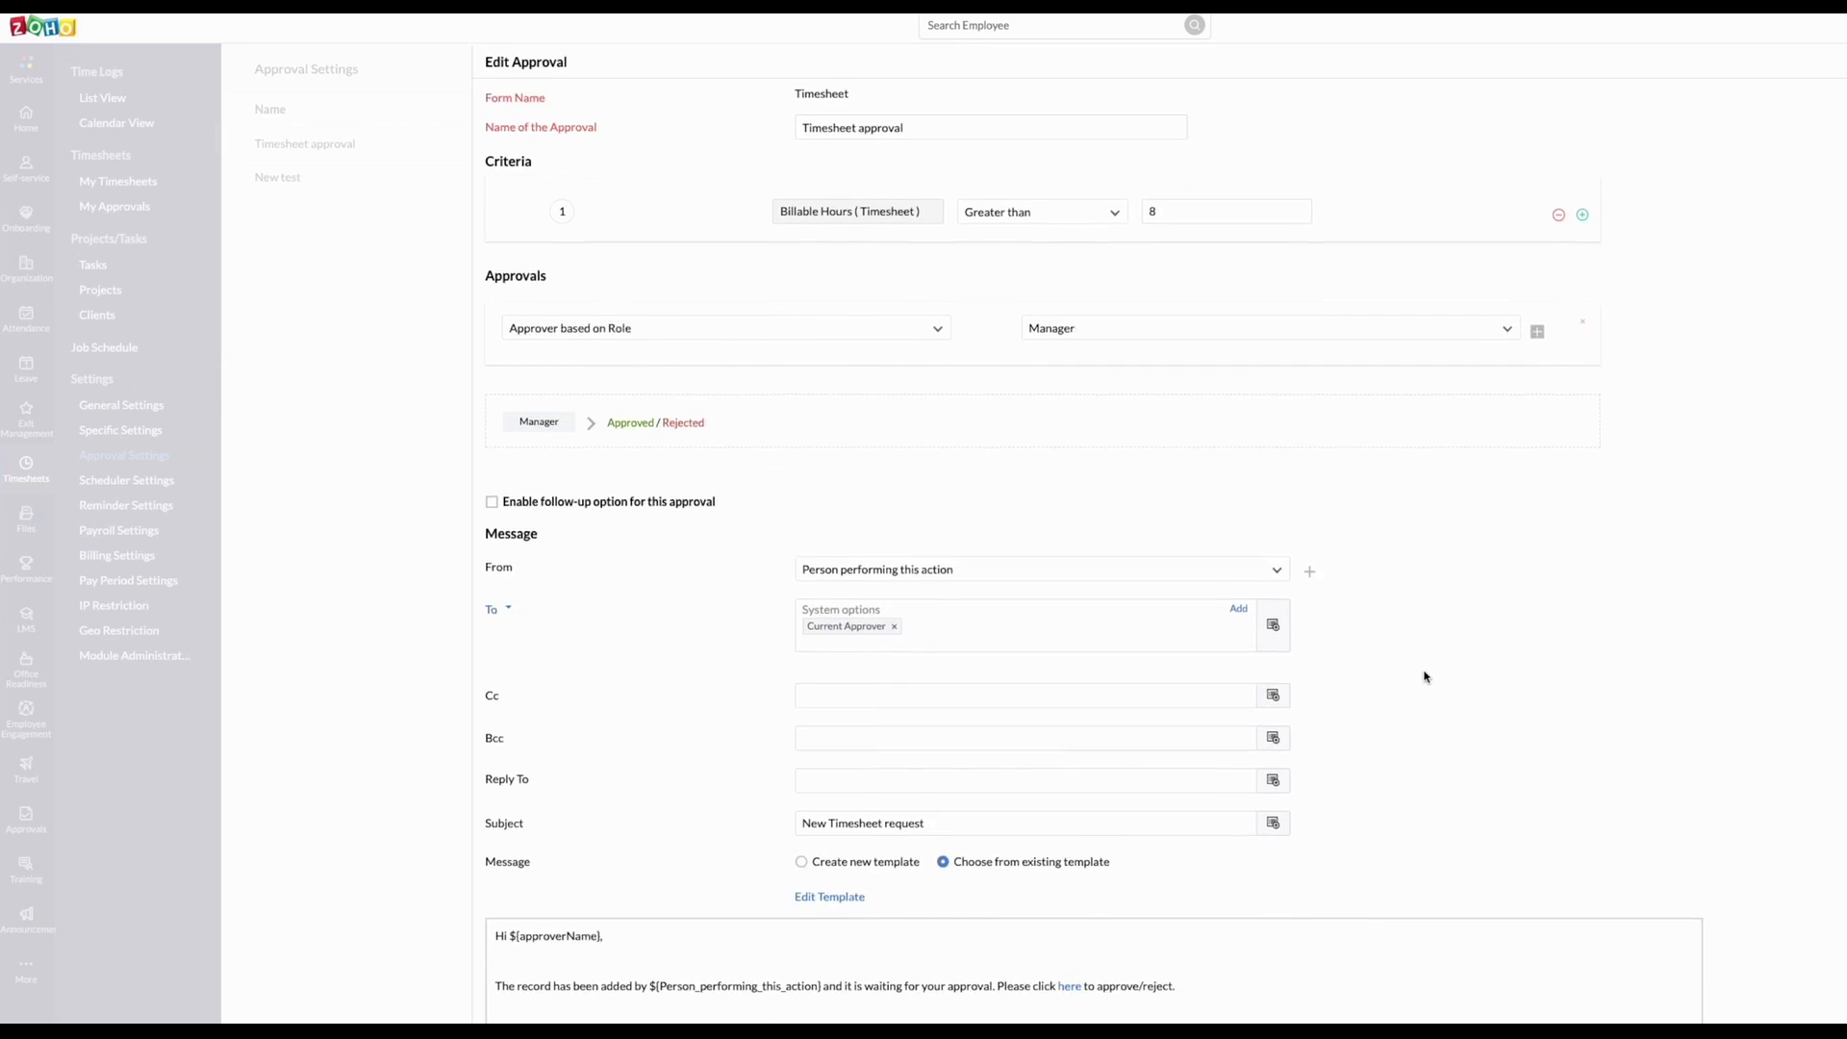
{"action": "scroll", "coordinate": [1425, 676], "scroll_direction": "down", "scroll_amount": 1}
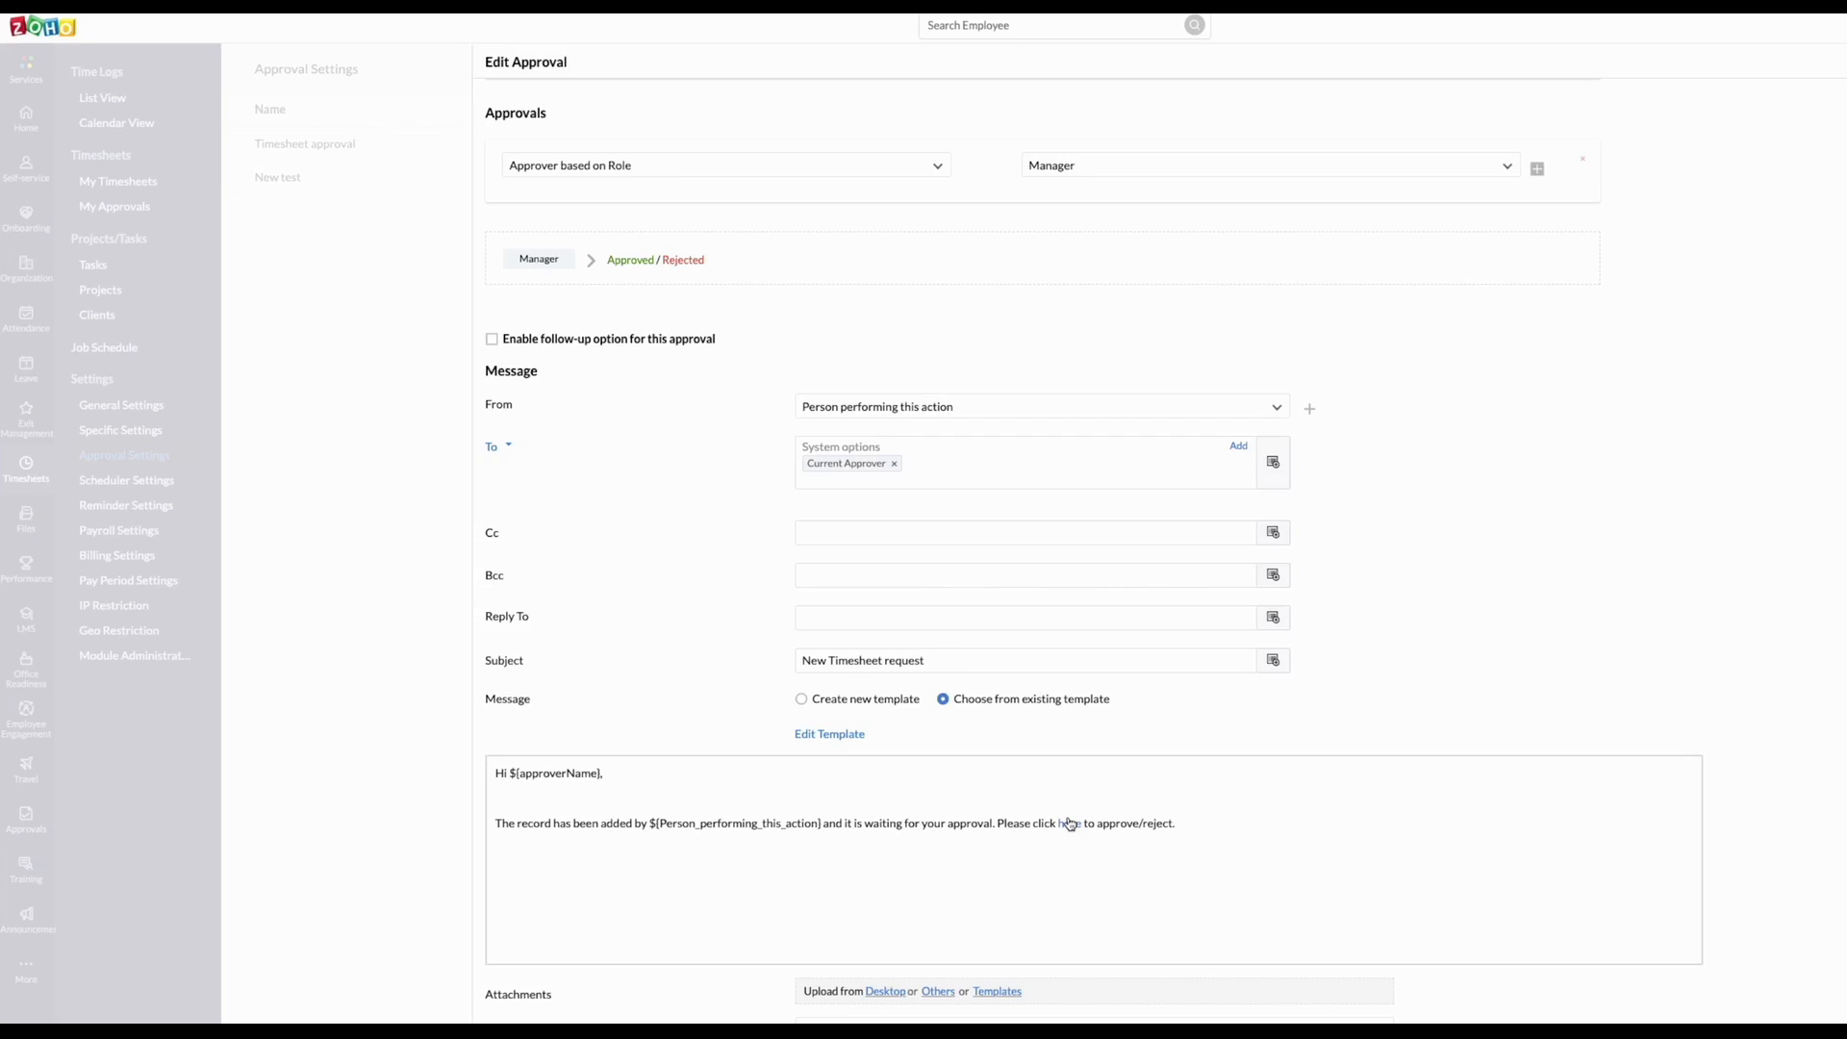
{"action": "scroll", "coordinate": [1070, 823], "scroll_direction": "up", "scroll_amount": 2}
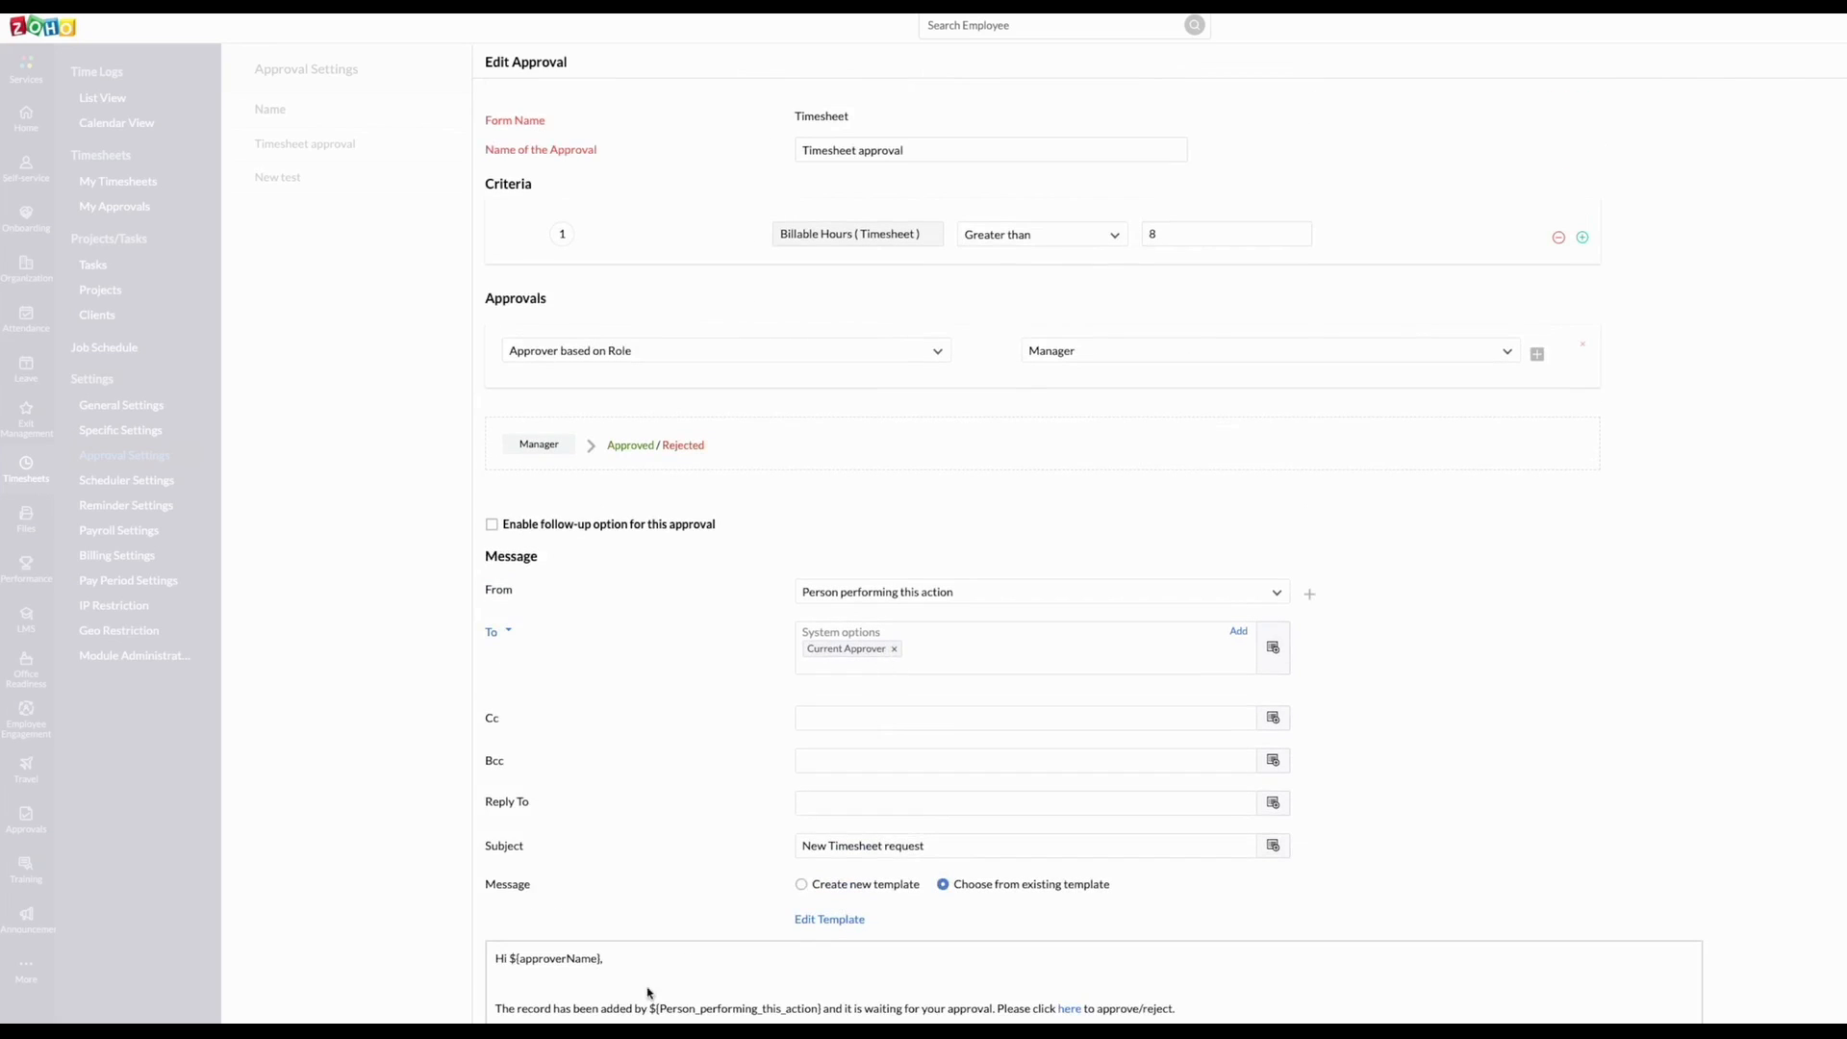
{"action": "key", "text": "Escape"}
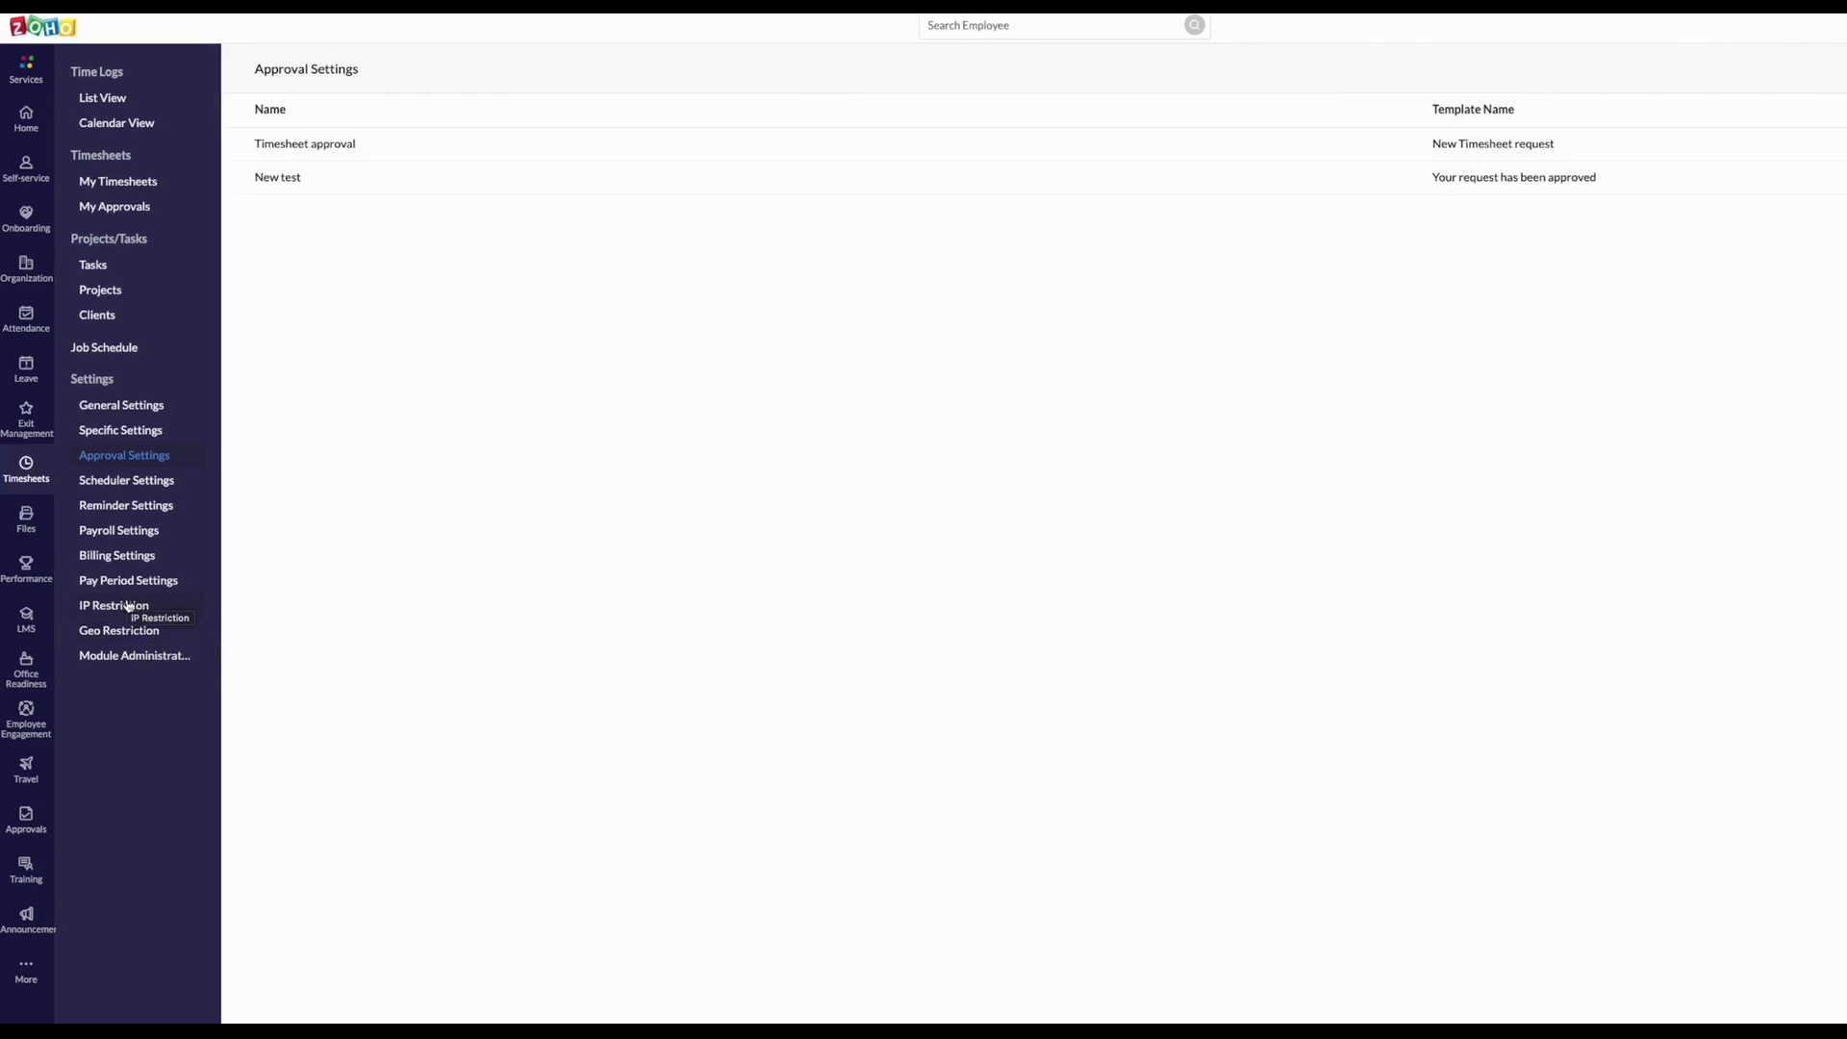
- Start a geo restriction for the Time tracker module, locate the office's street address on the map, and apply it to the USA location
{"action": "left_click", "coordinate": [119, 631]}
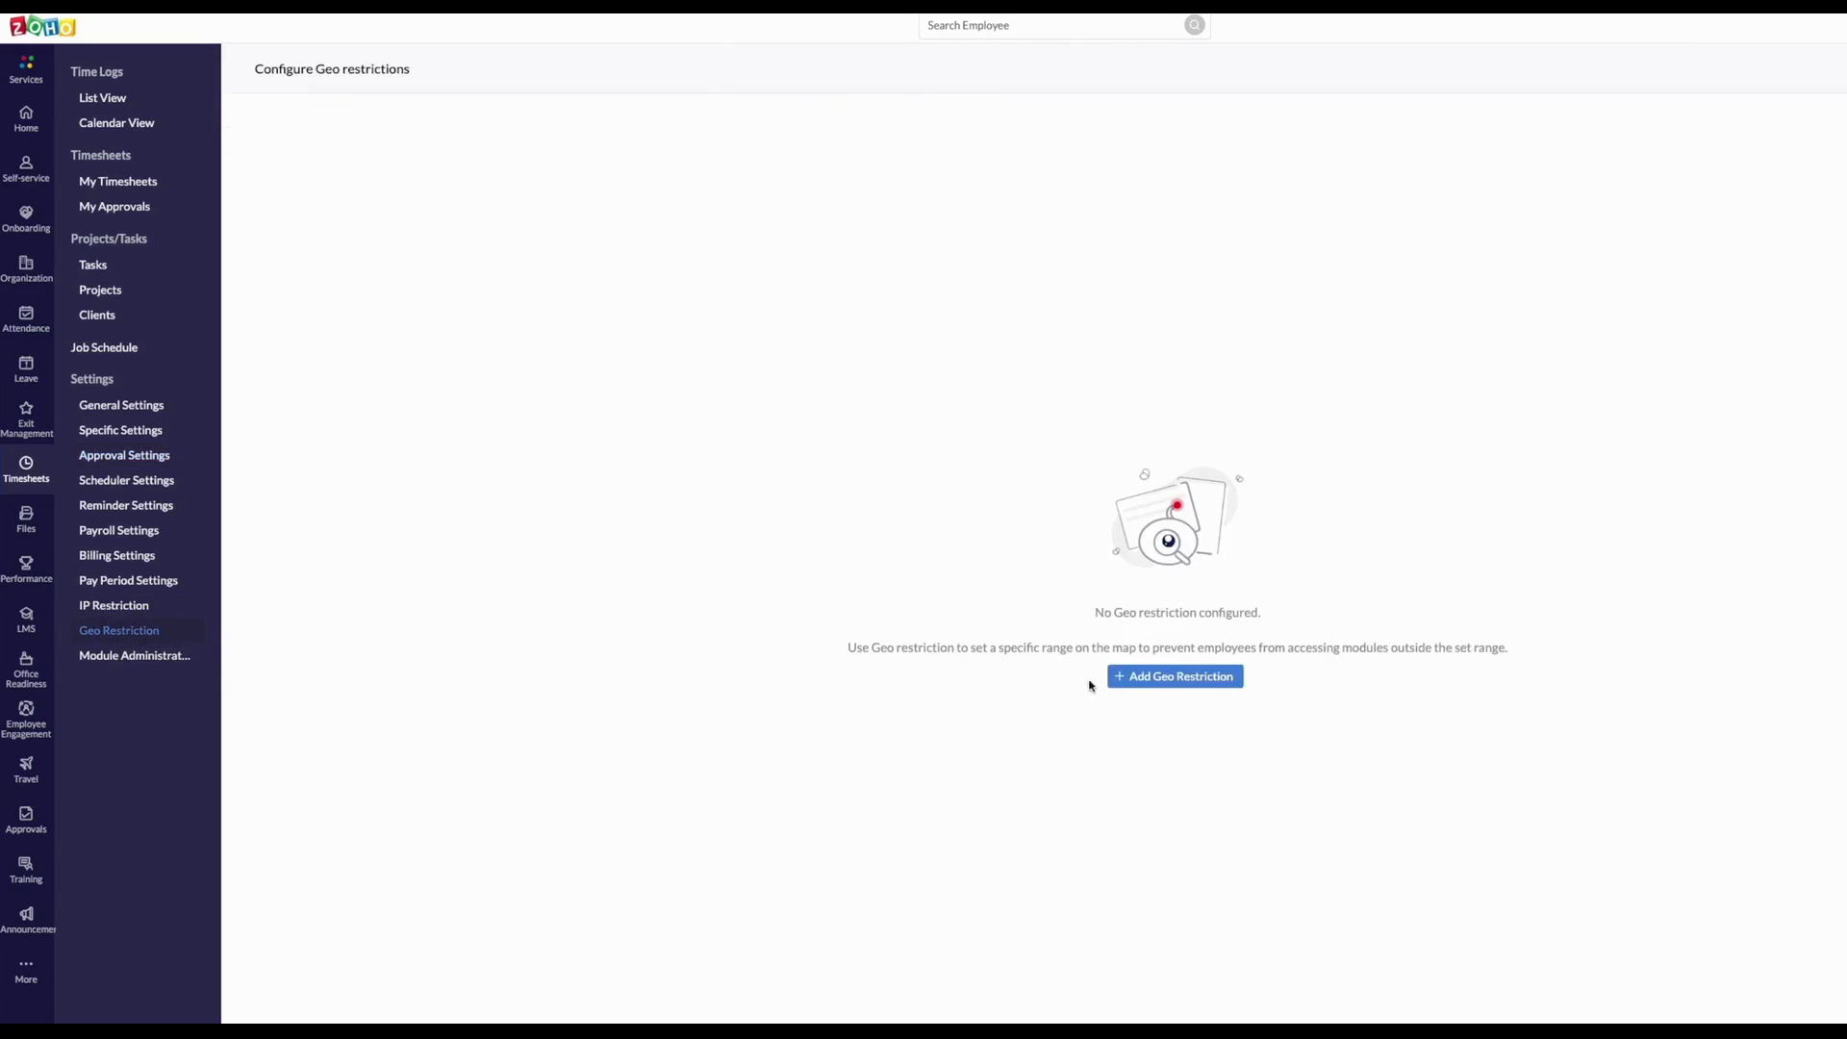
{"action": "left_click", "coordinate": [1158, 679]}
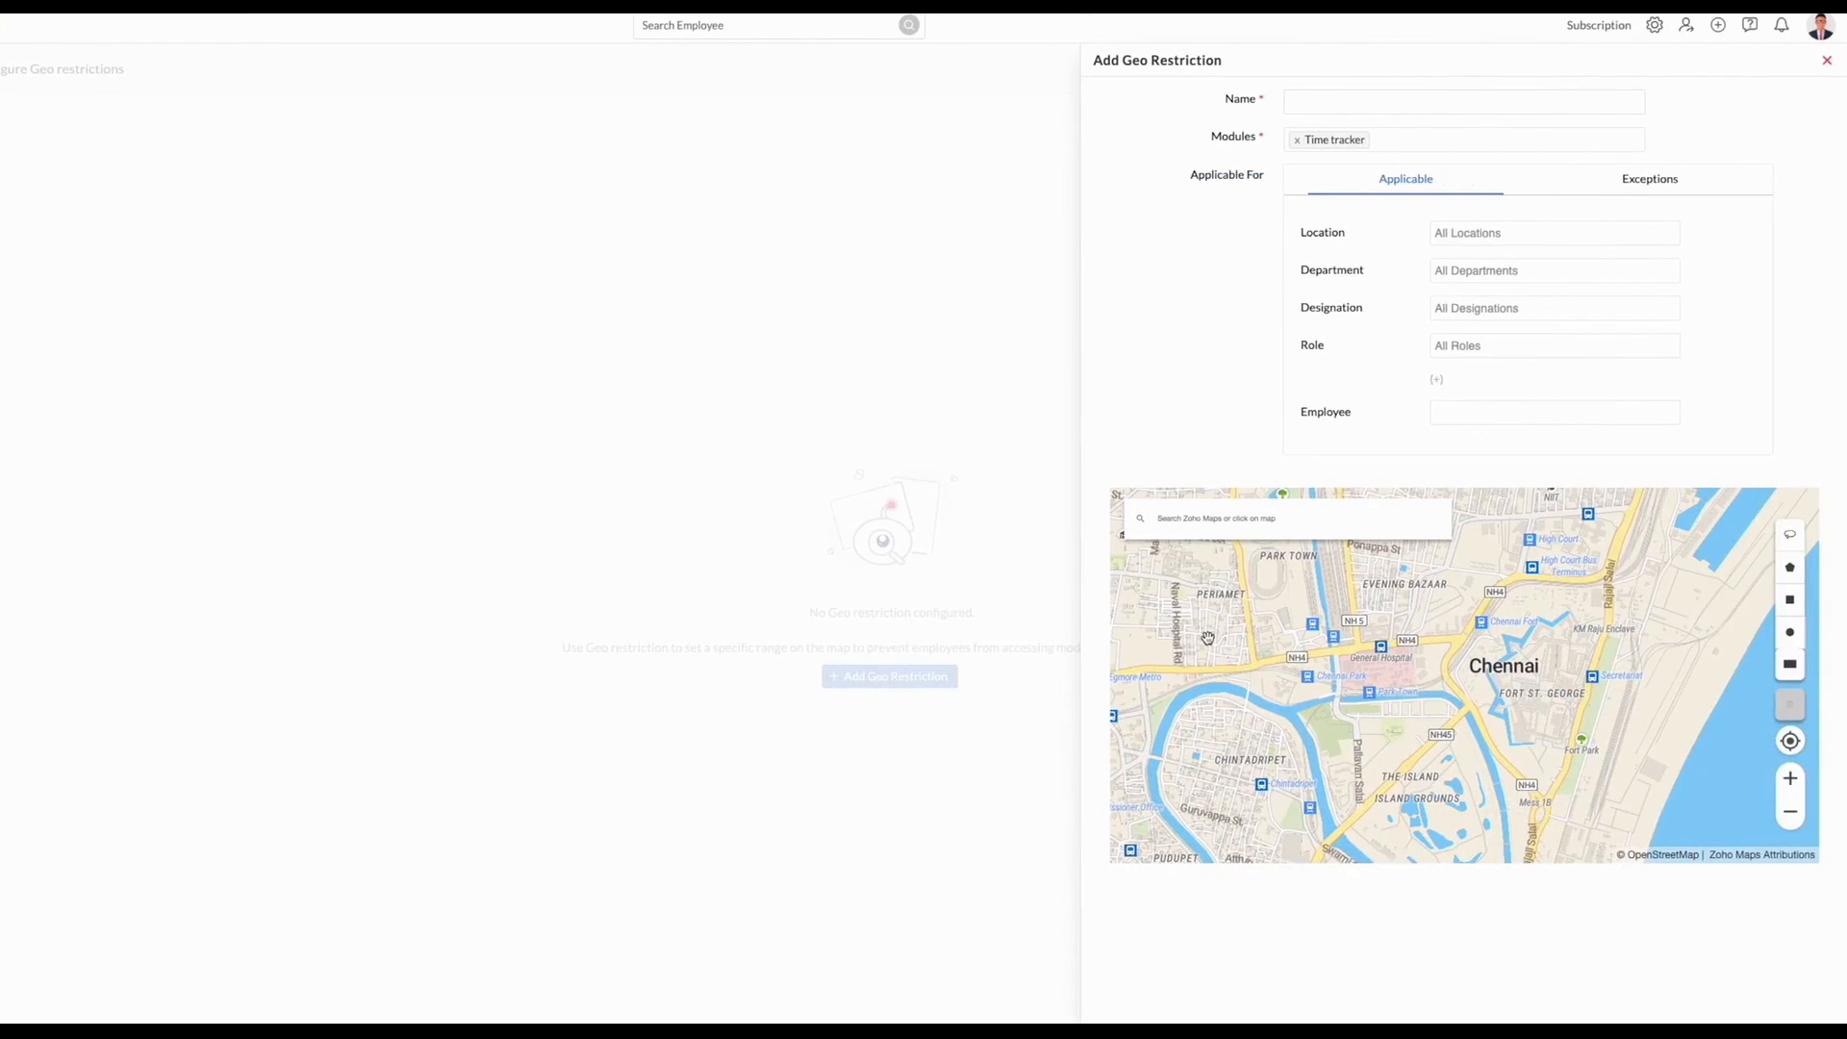
{"action": "left_click", "coordinate": [1218, 528]}
{"action": "type", "text": "6800 Bur"}
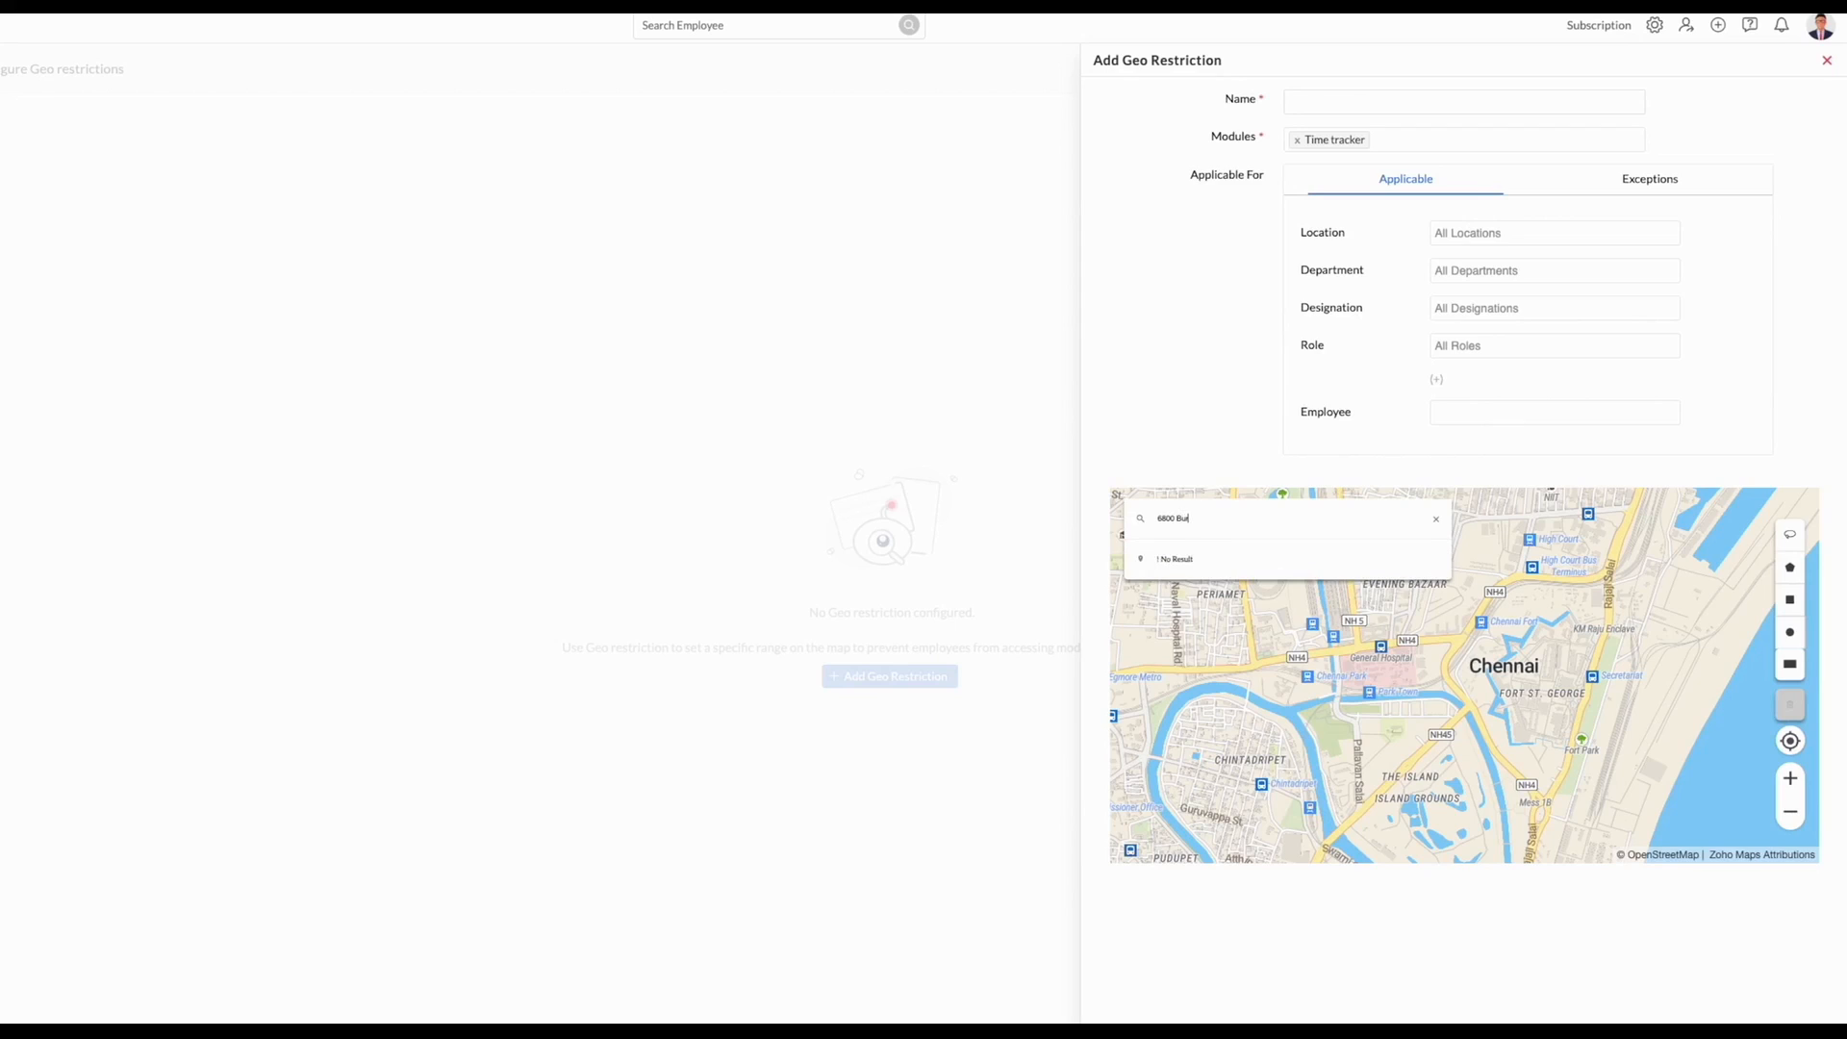
{"action": "type", "text": "l"}
{"action": "left_click", "coordinate": [1217, 558]}
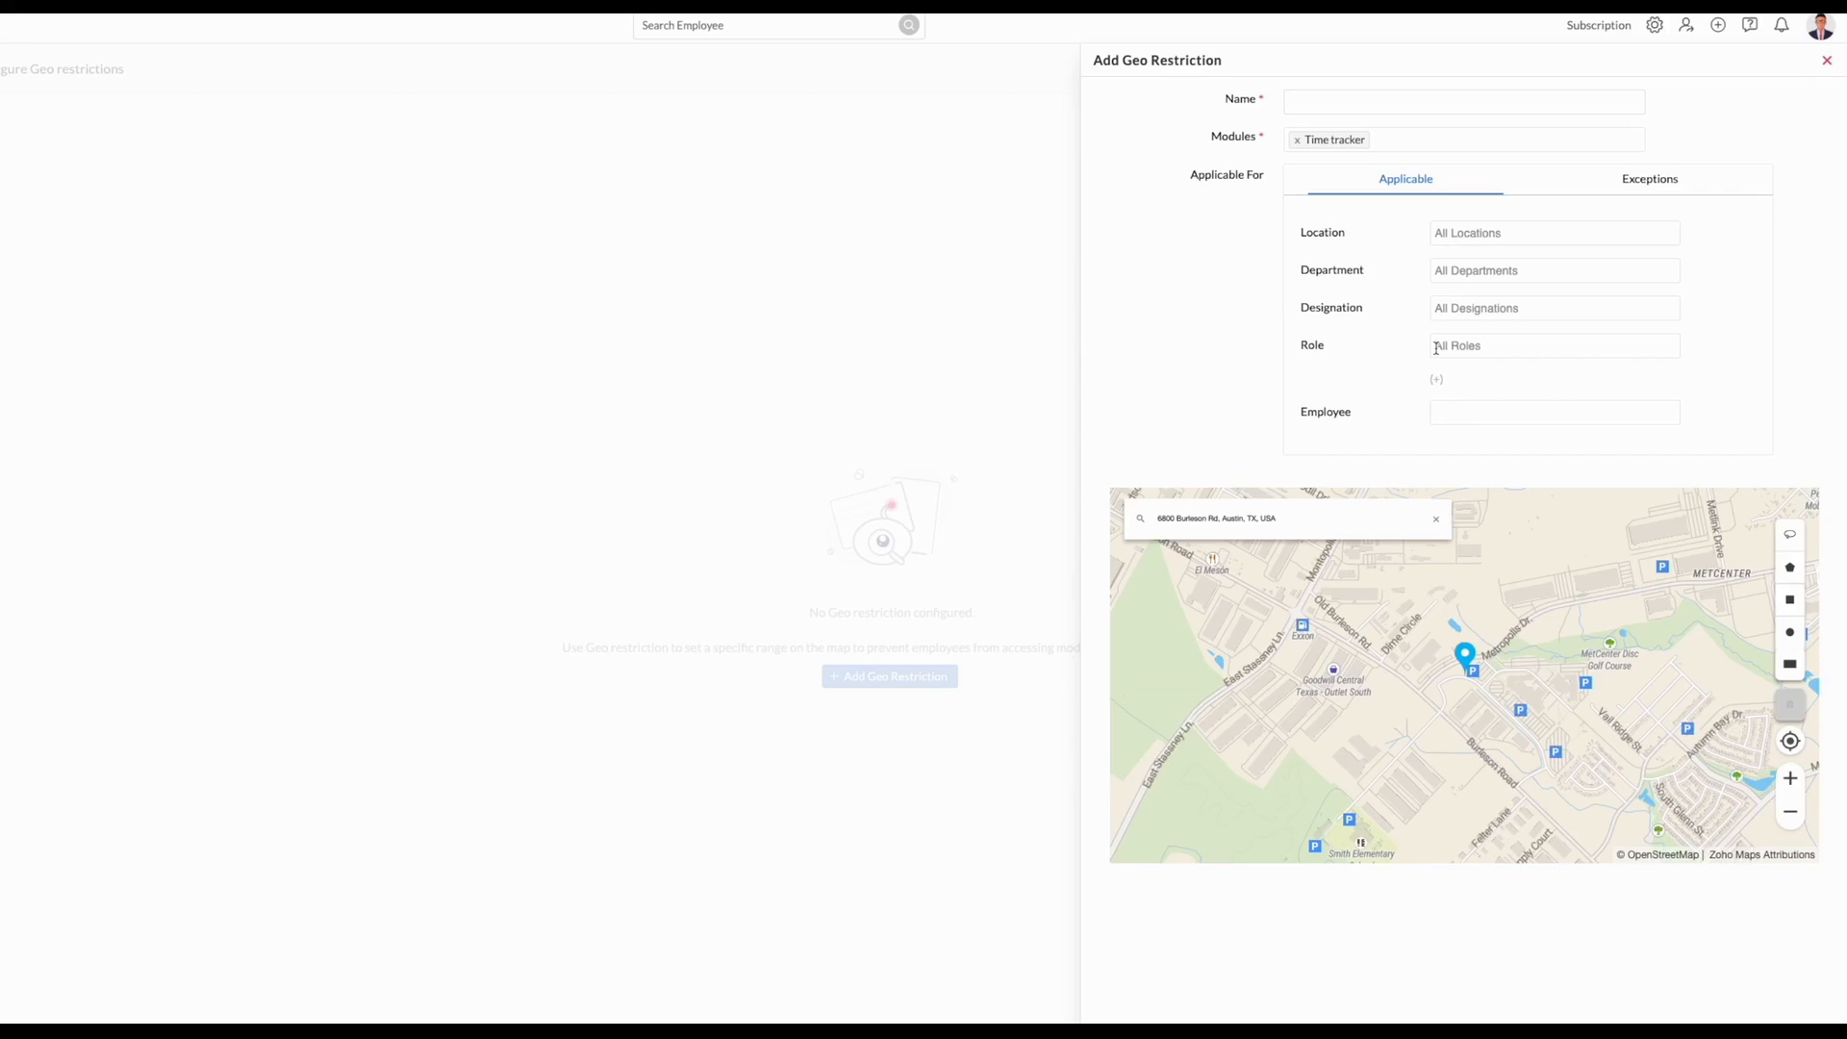
{"action": "left_click", "coordinate": [1462, 233]}
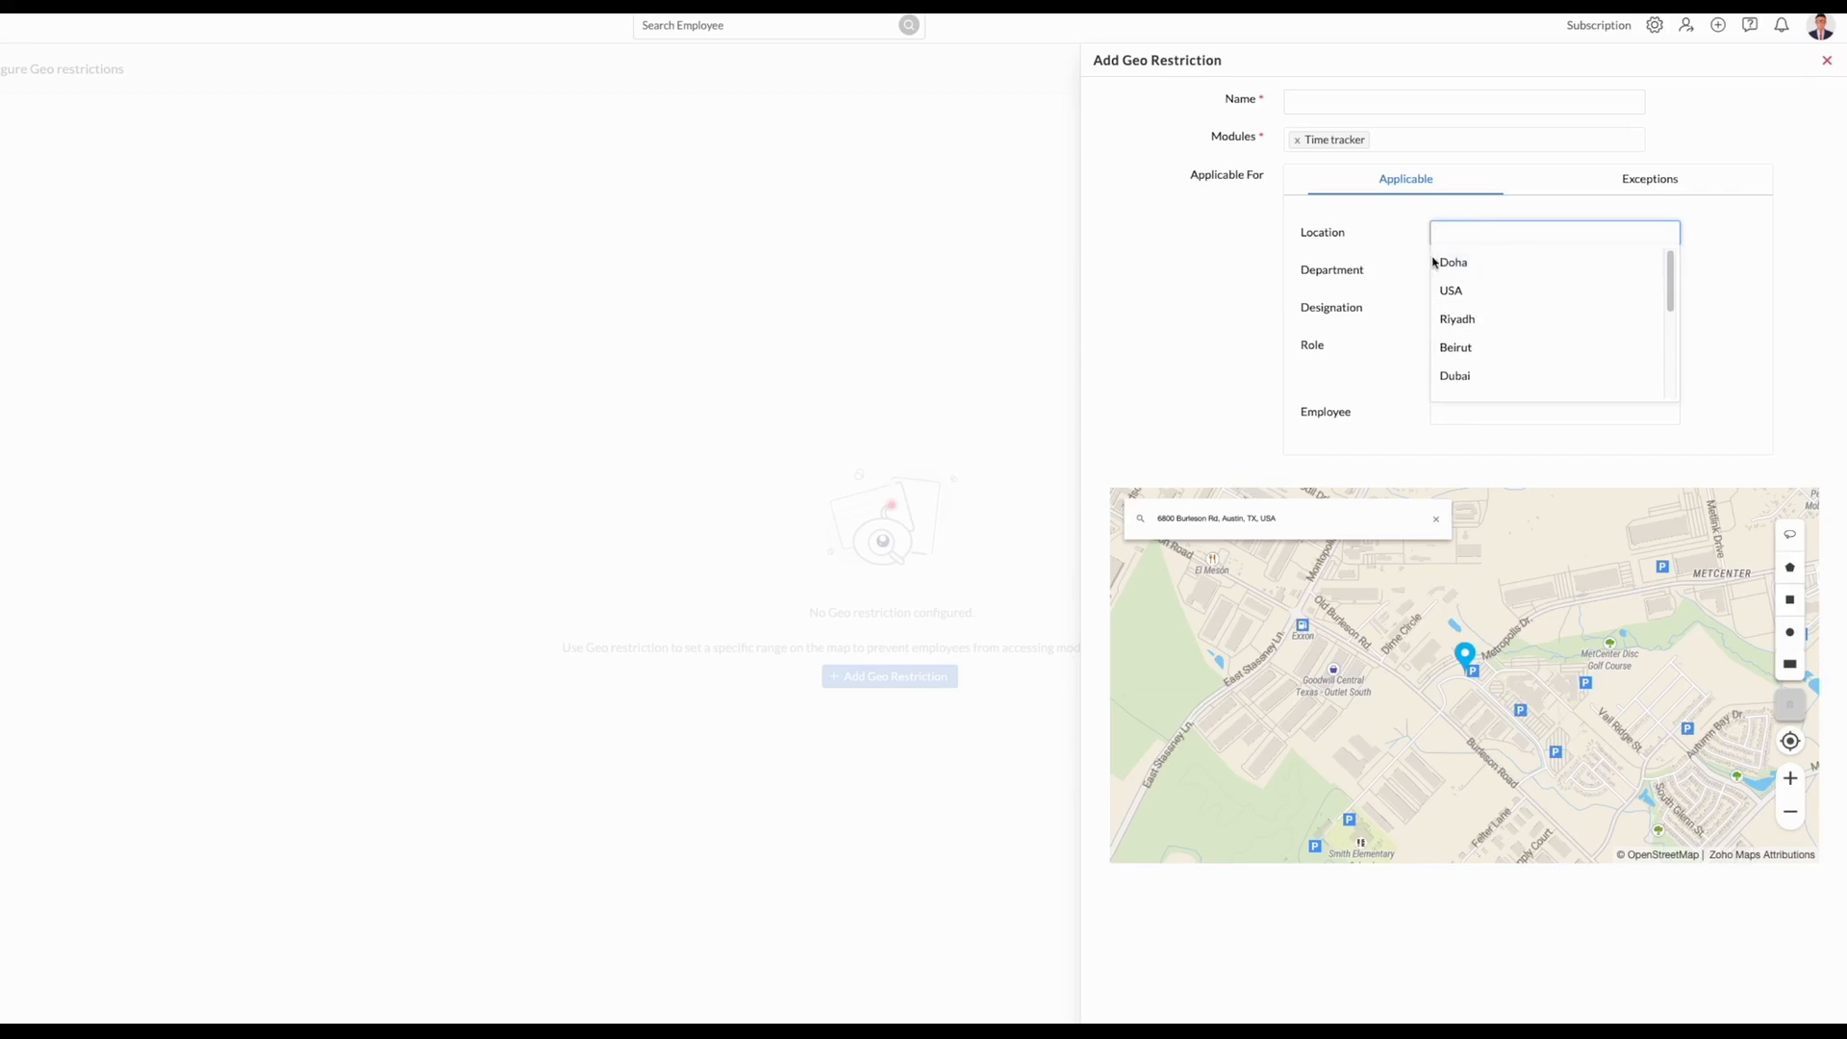
{"action": "left_click", "coordinate": [1453, 290]}
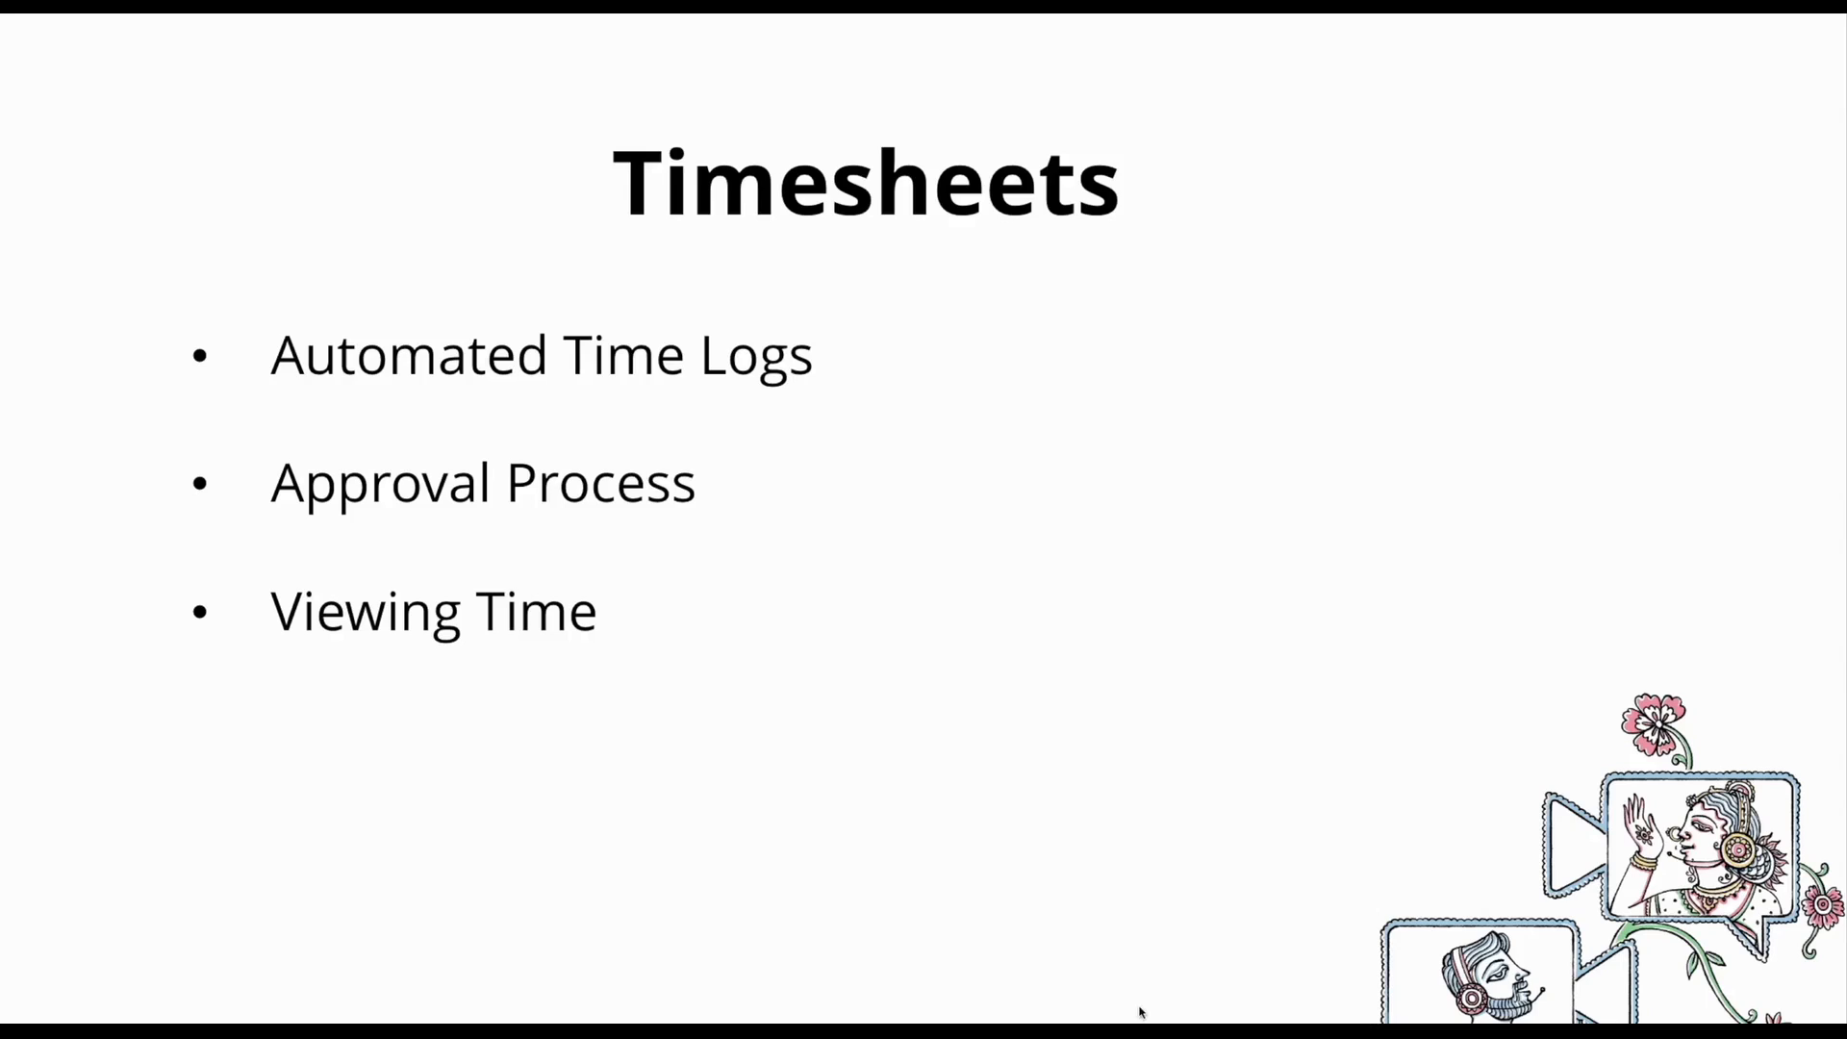
{"action": "left_click", "coordinate": [1182, 694]}
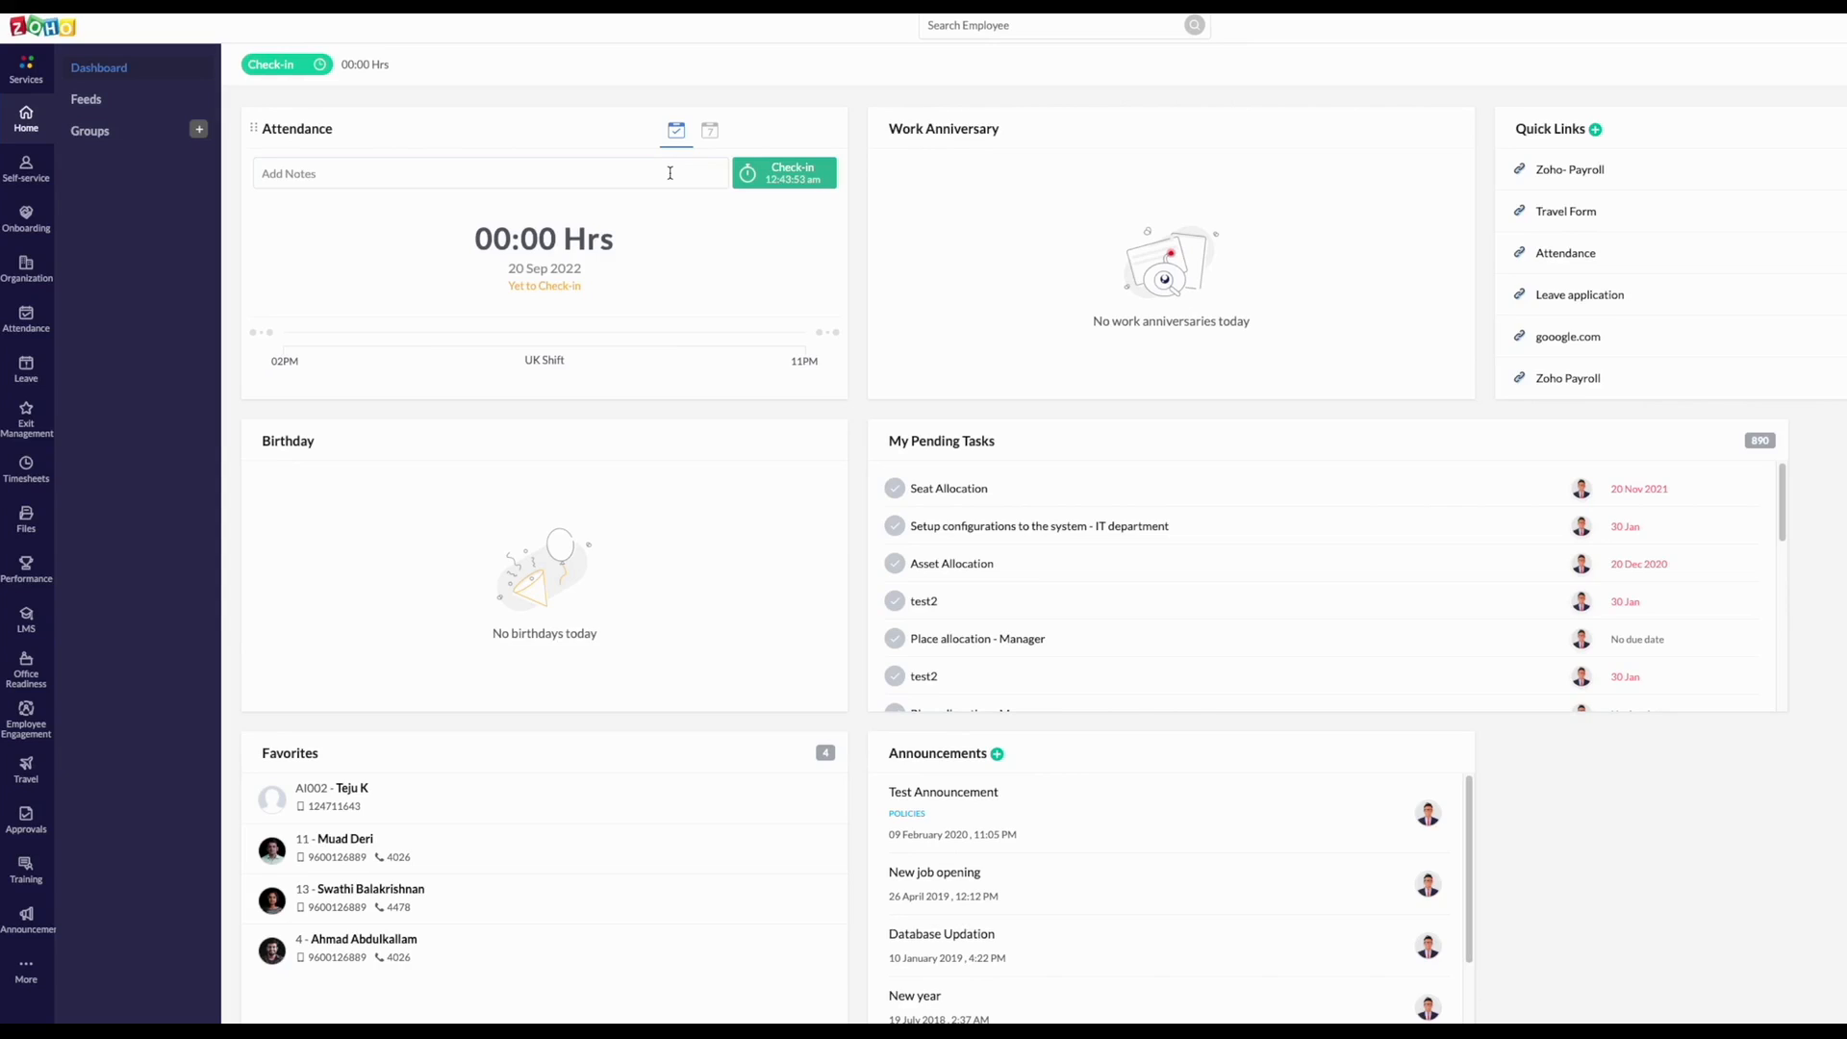
- Check in for attendance from the home dashboard and check out again
{"action": "left_click", "coordinate": [763, 182]}
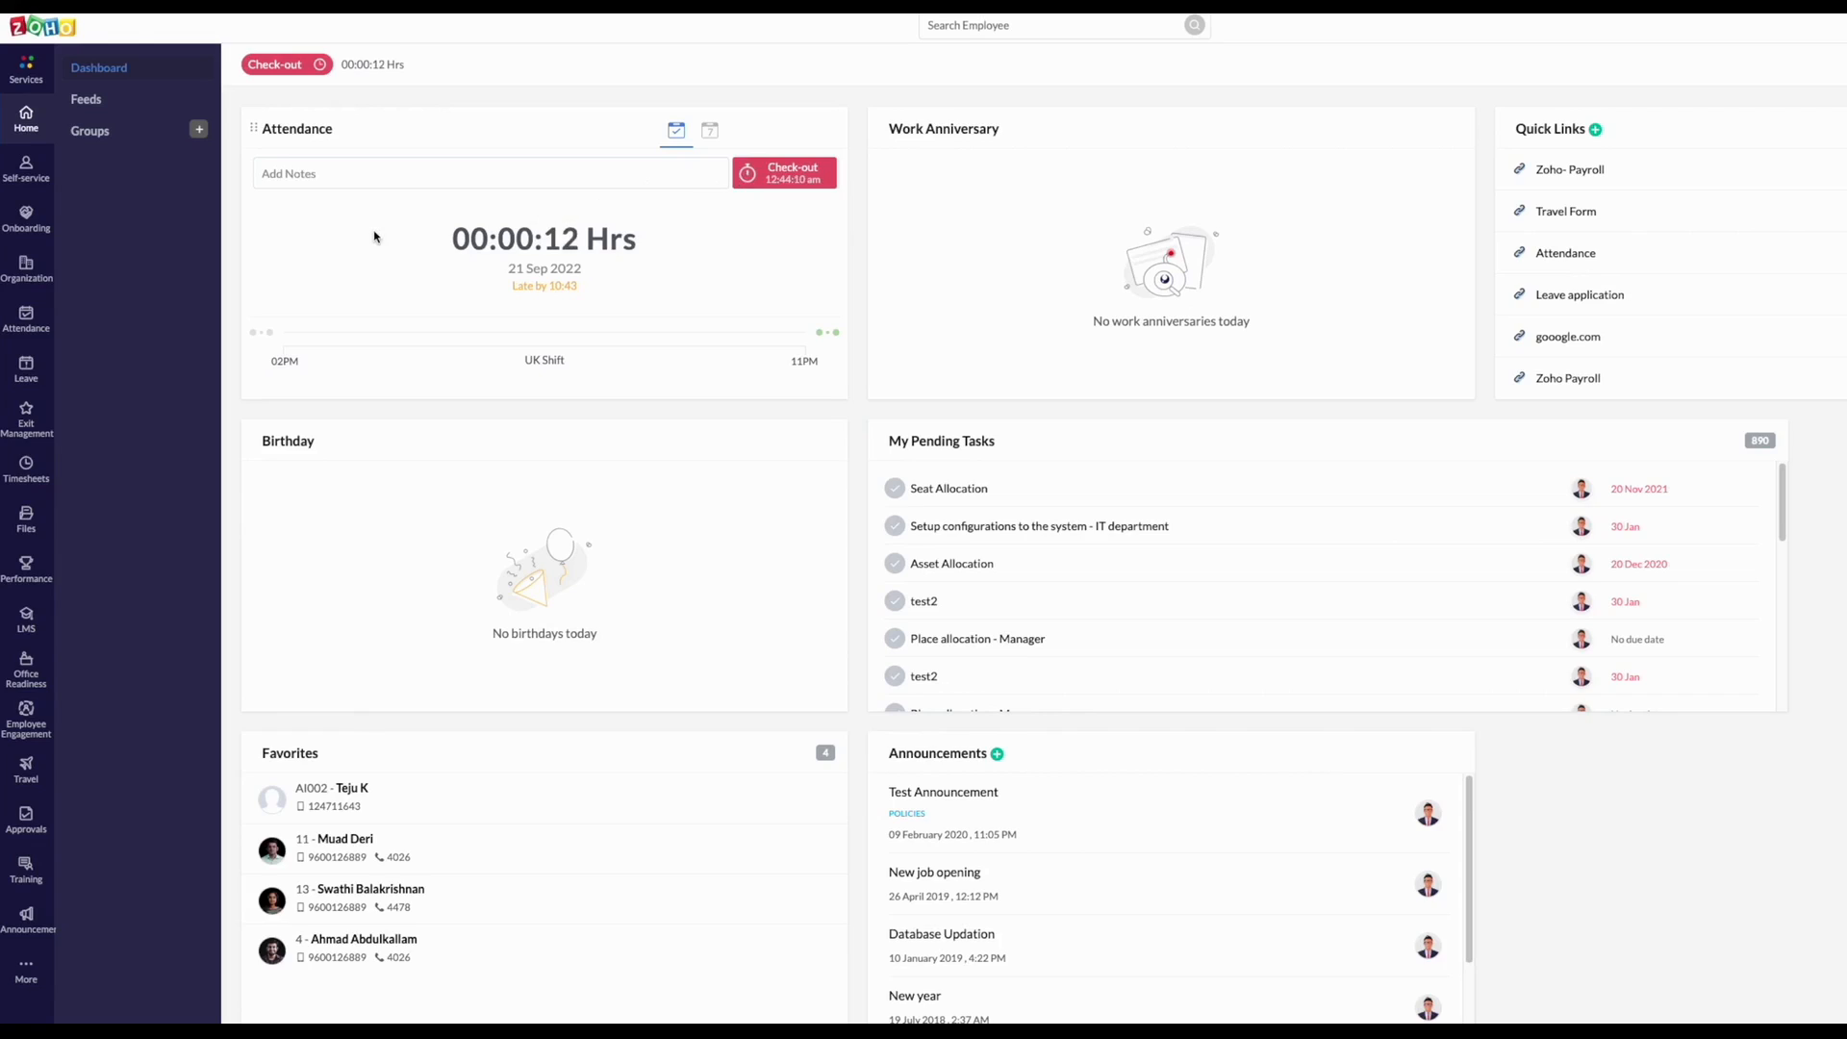
{"action": "left_click", "coordinate": [748, 183]}
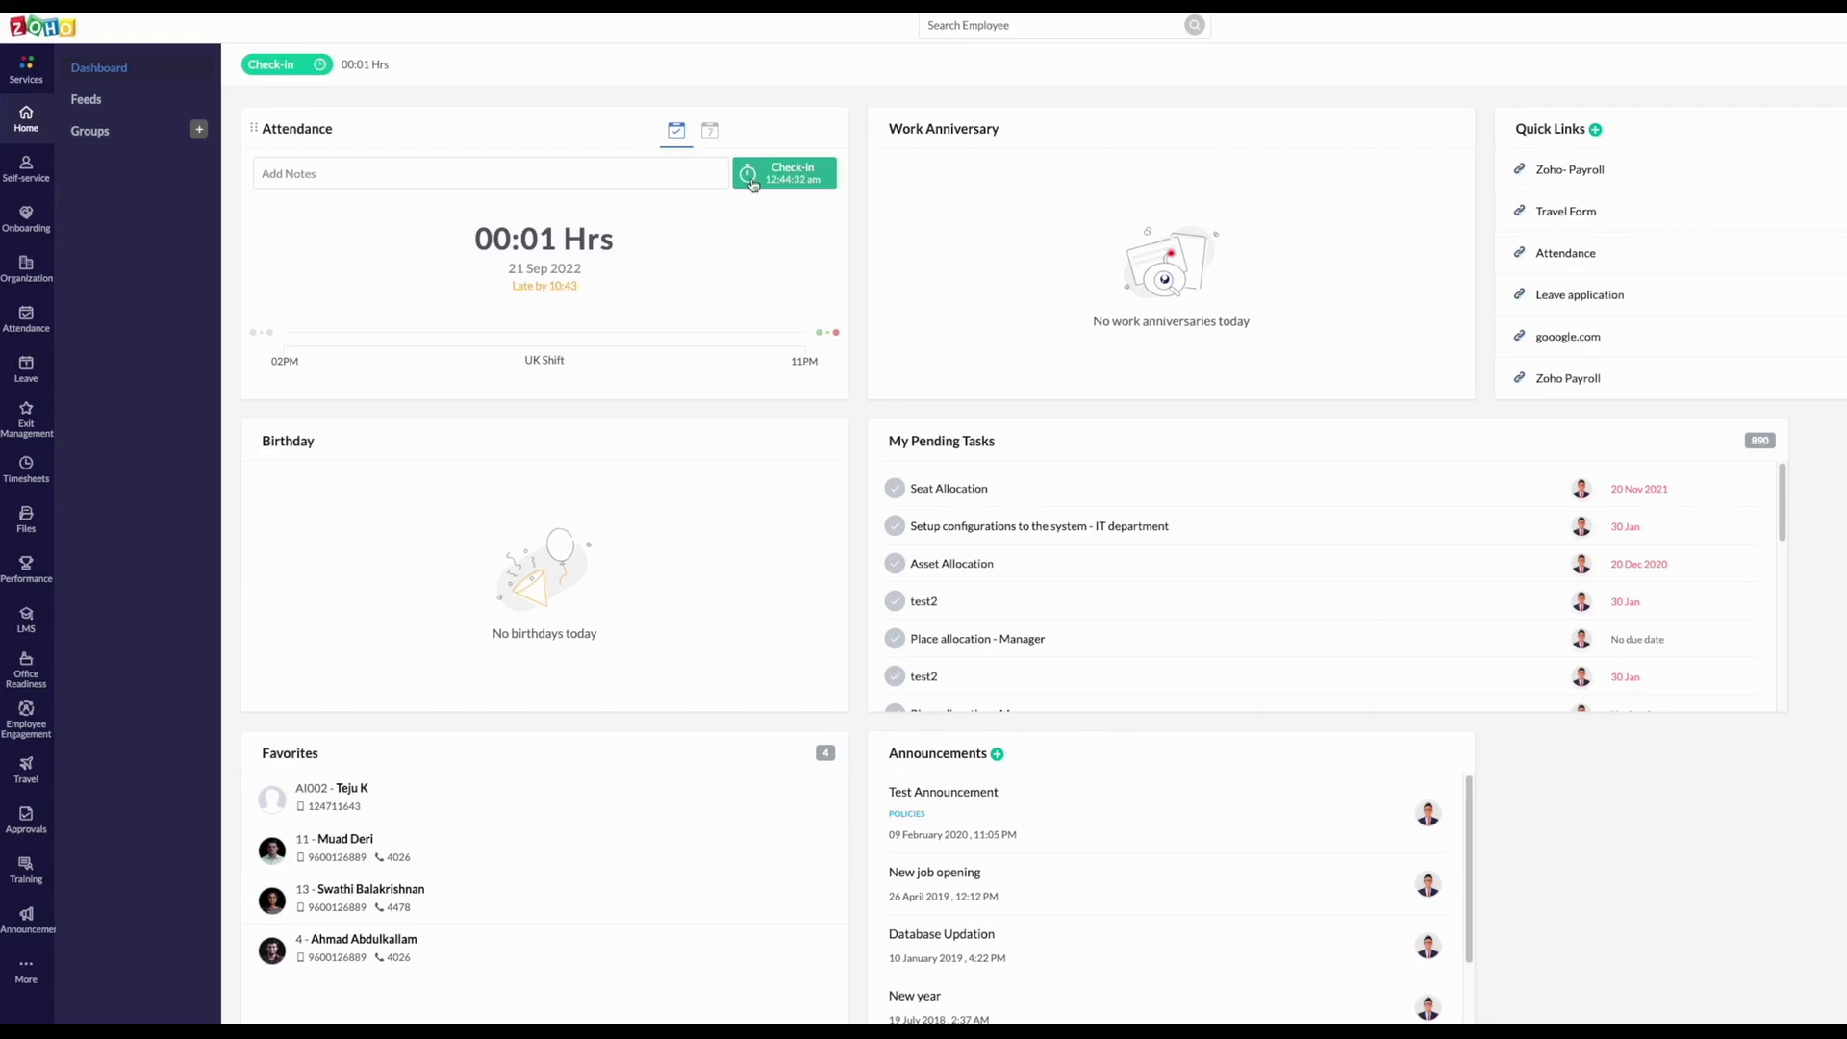
- Examine the monthly attendance calendar back to July 2022 and return to September 2022
{"action": "left_click", "coordinate": [19, 325]}
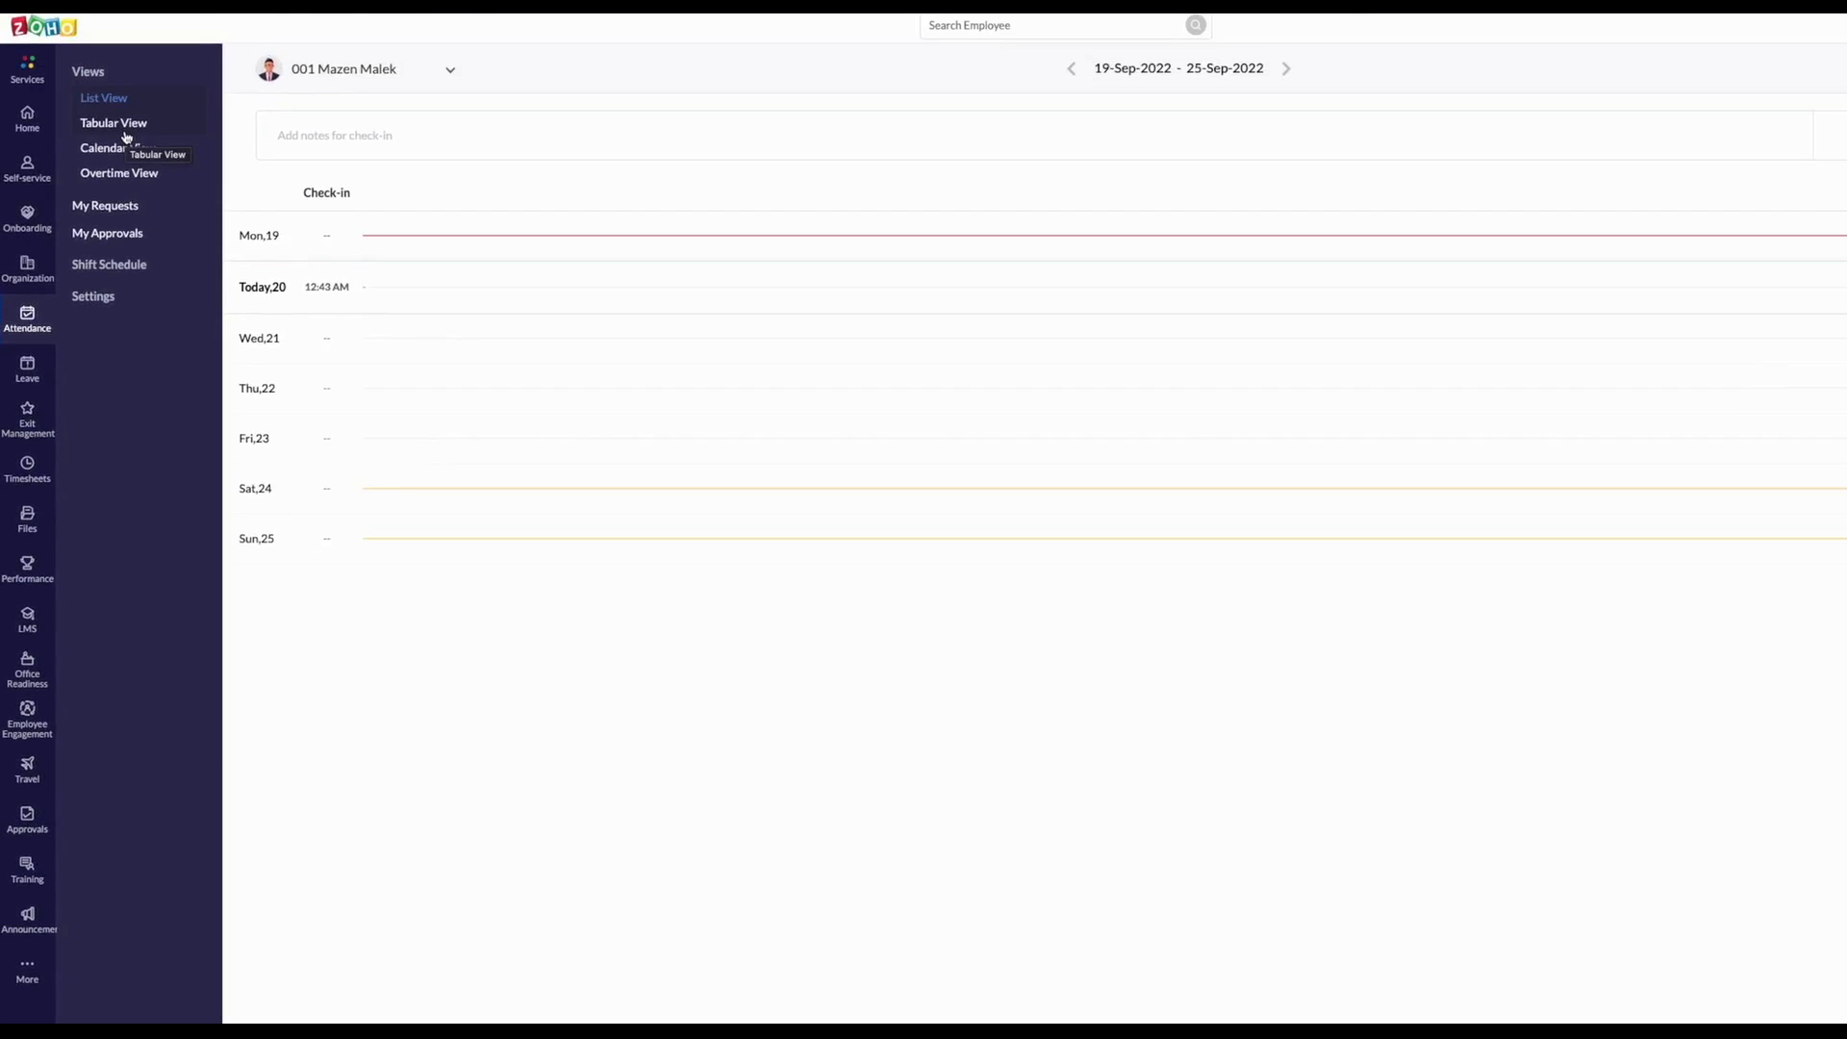
{"action": "left_click", "coordinate": [104, 152]}
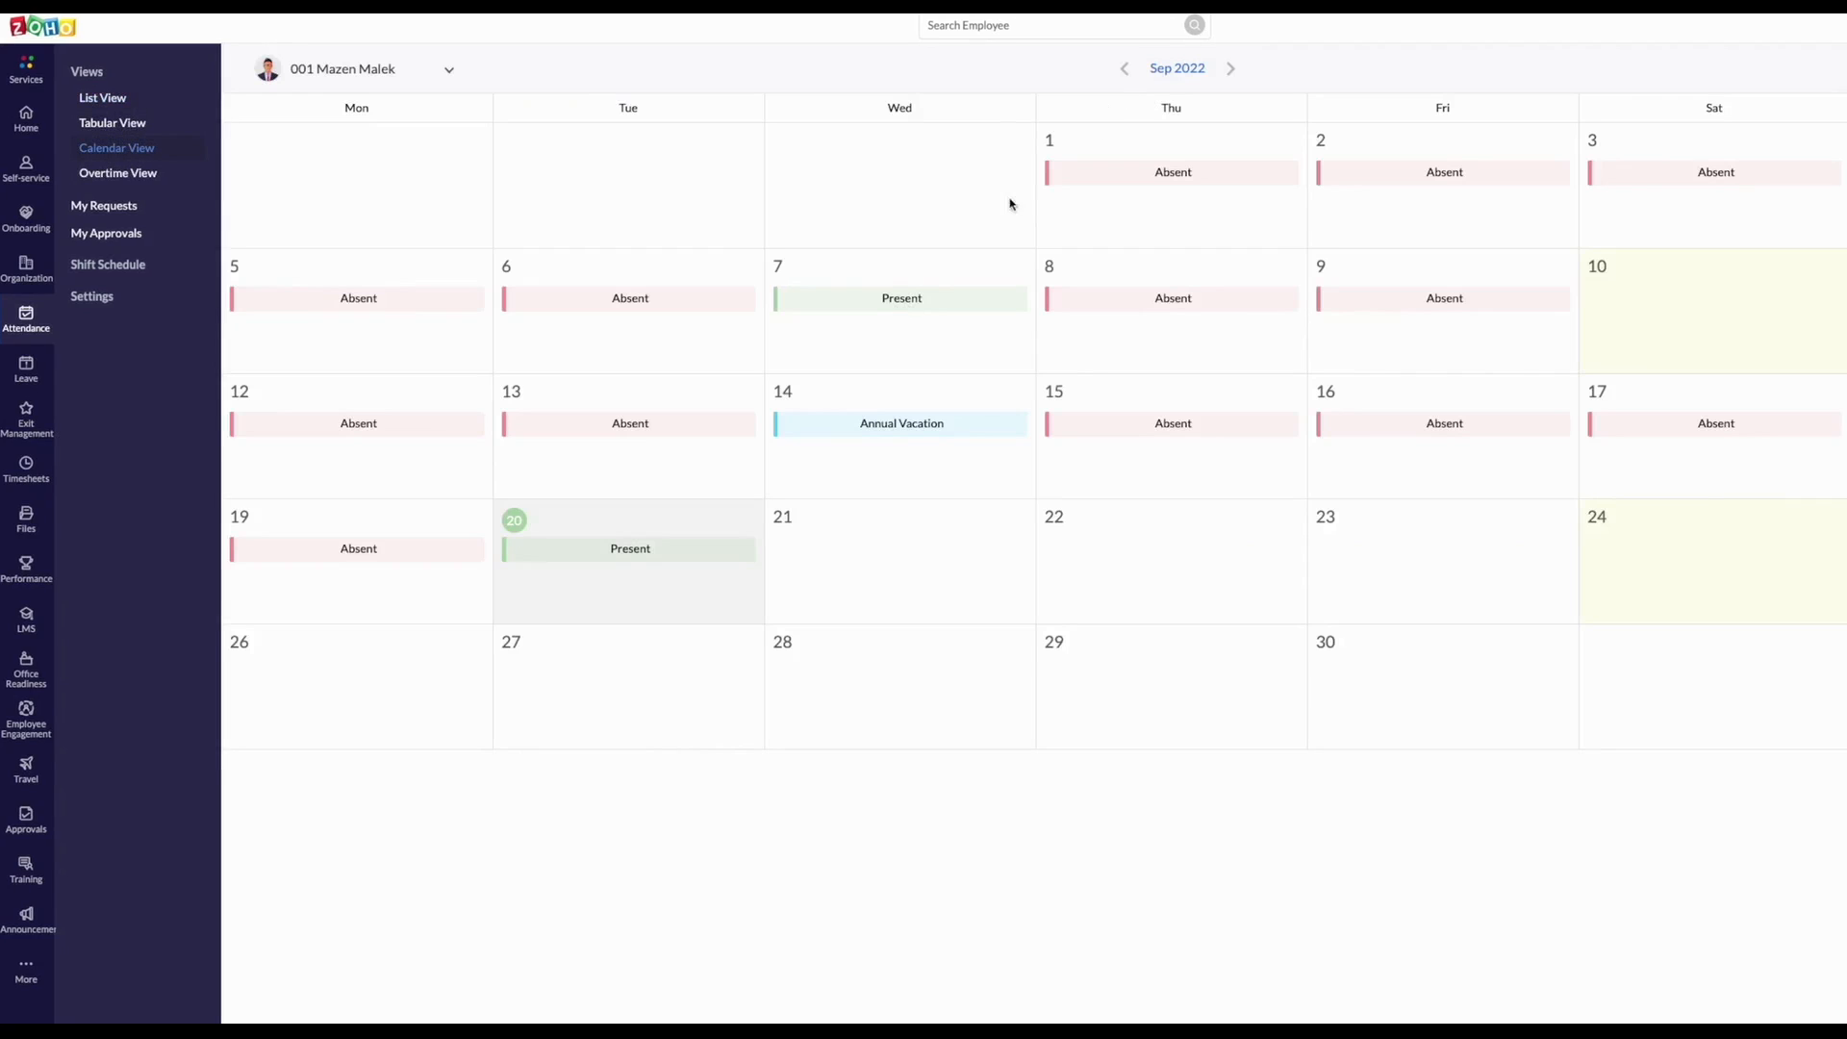
{"action": "left_click", "coordinate": [1125, 70]}
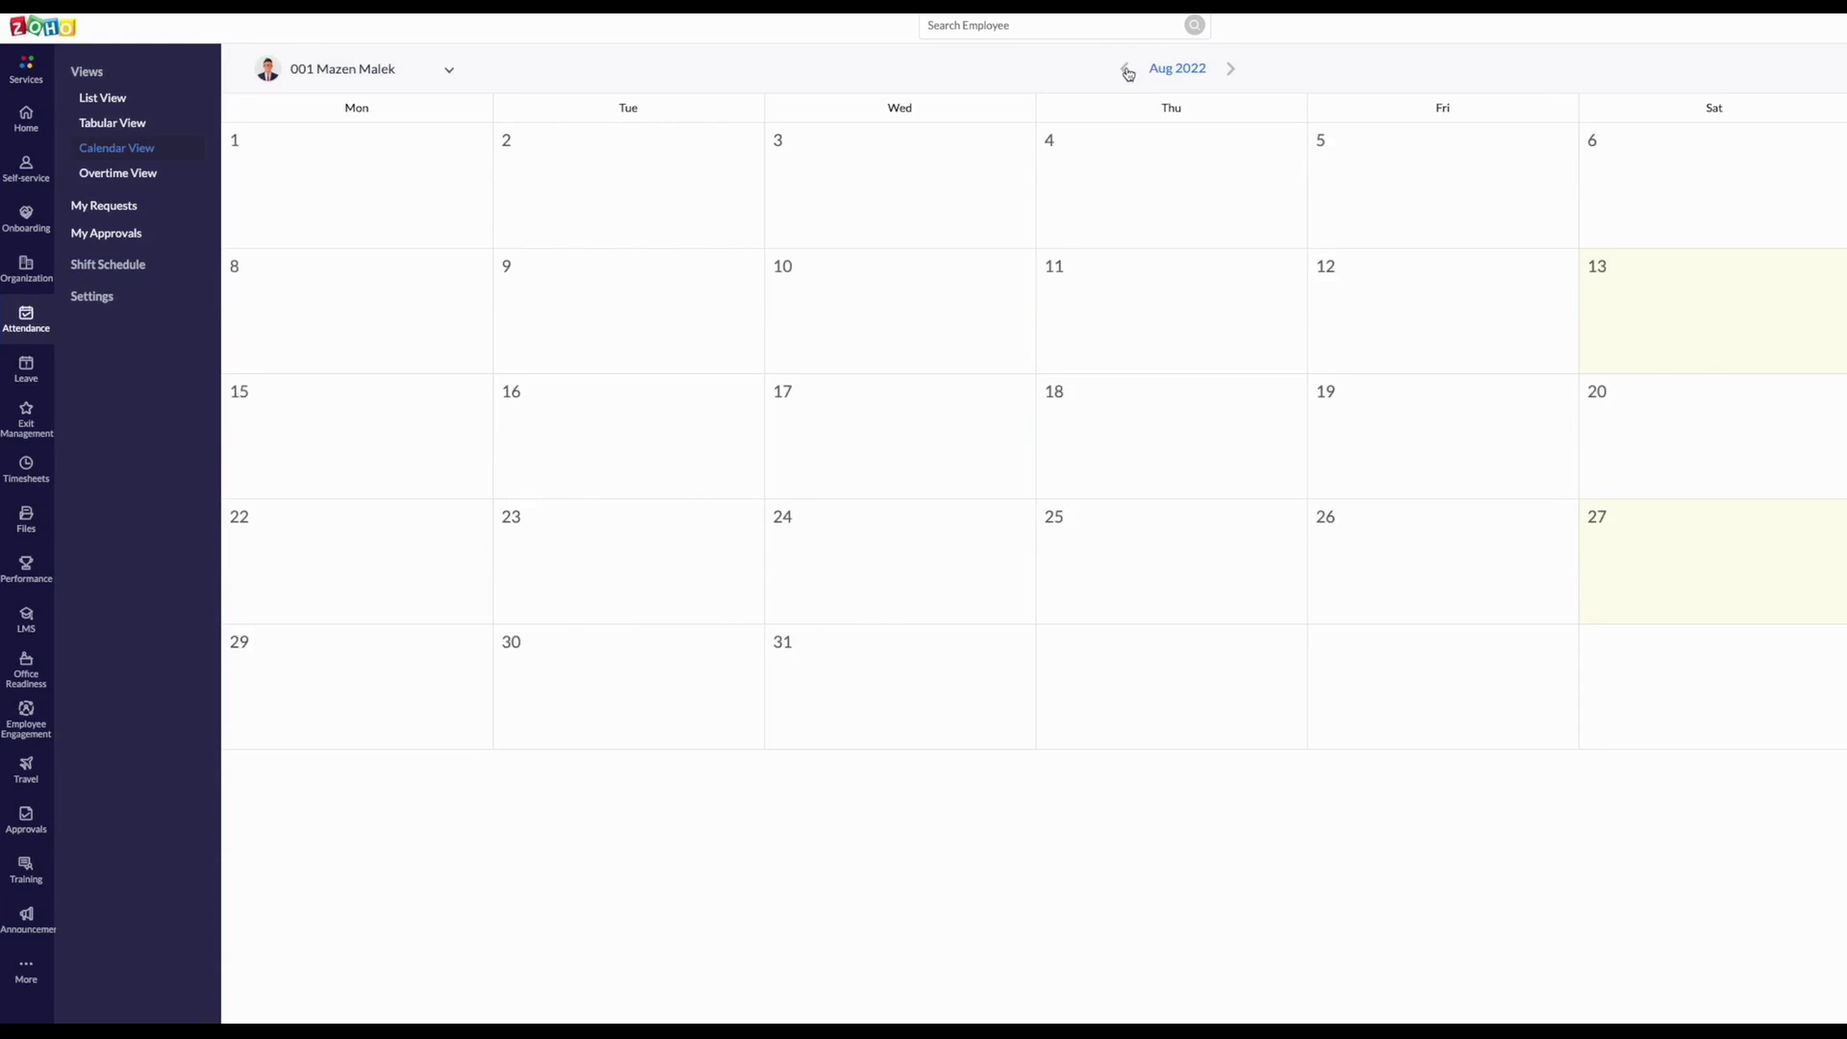
{"action": "left_click", "coordinate": [1125, 70]}
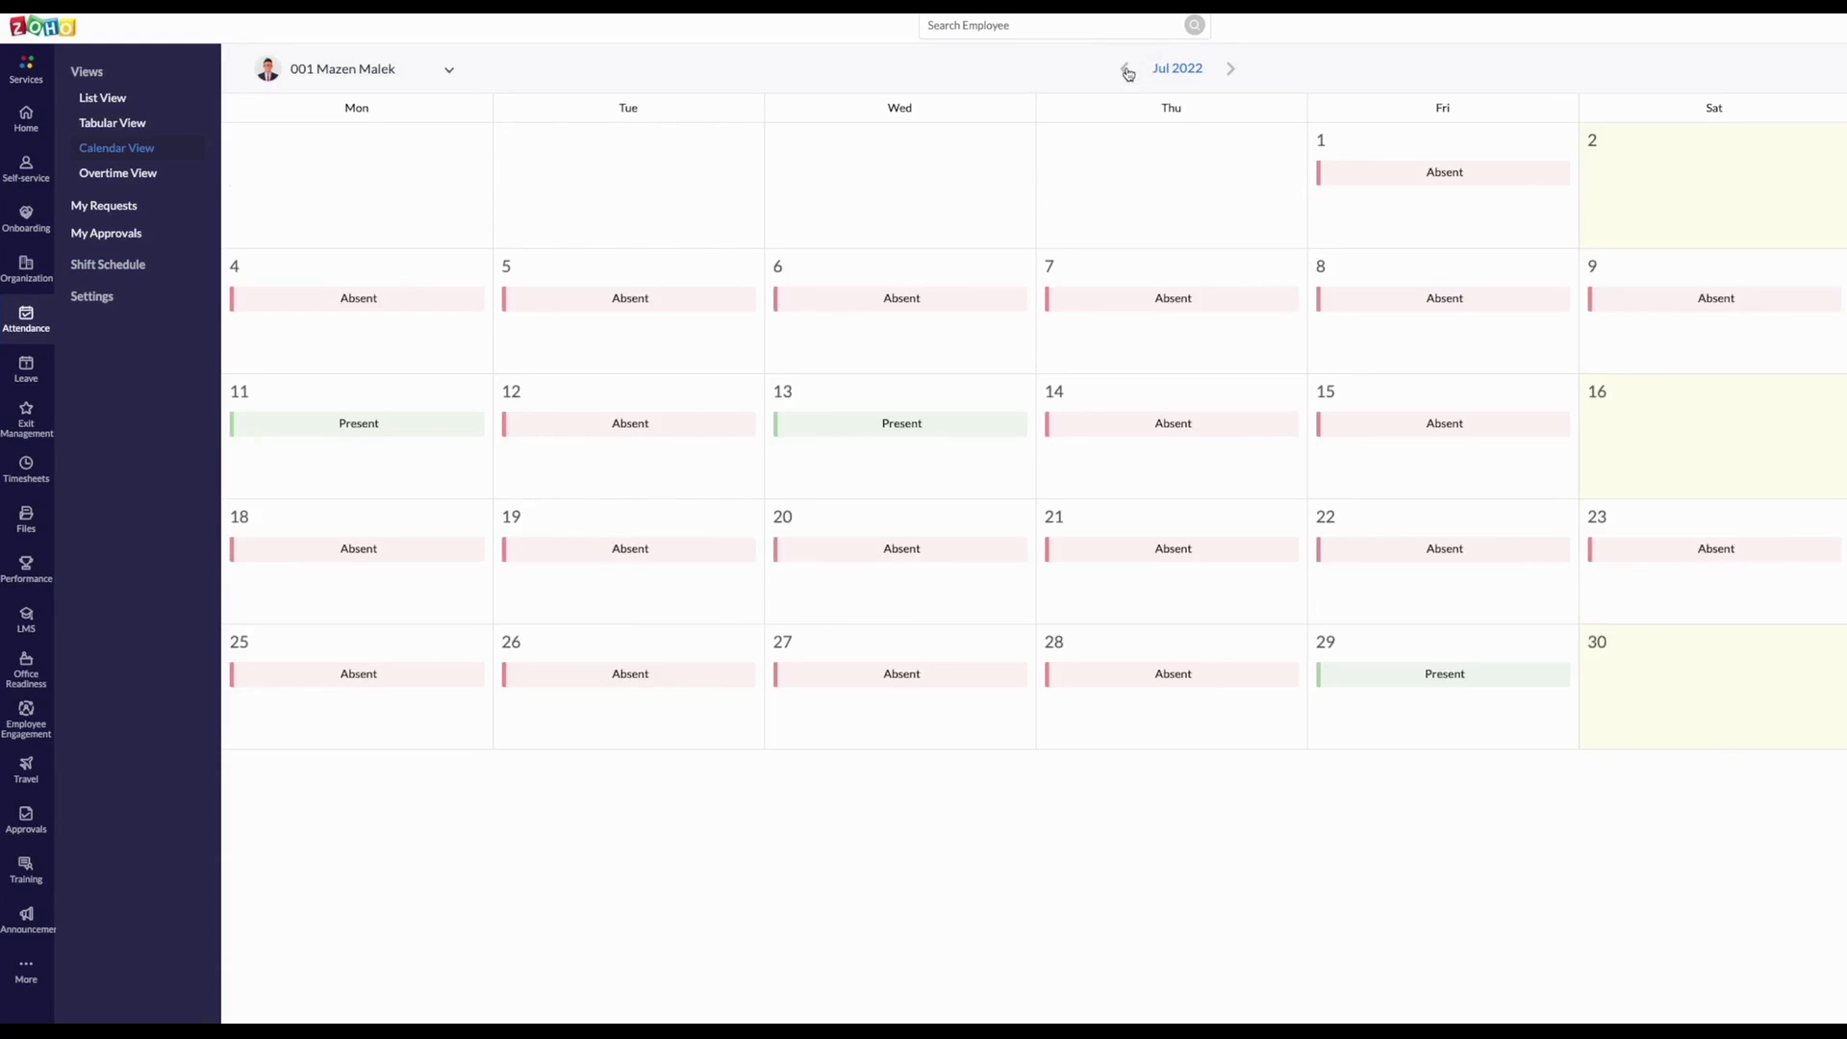
{"action": "left_click", "coordinate": [1229, 70]}
{"action": "left_click", "coordinate": [1230, 70]}
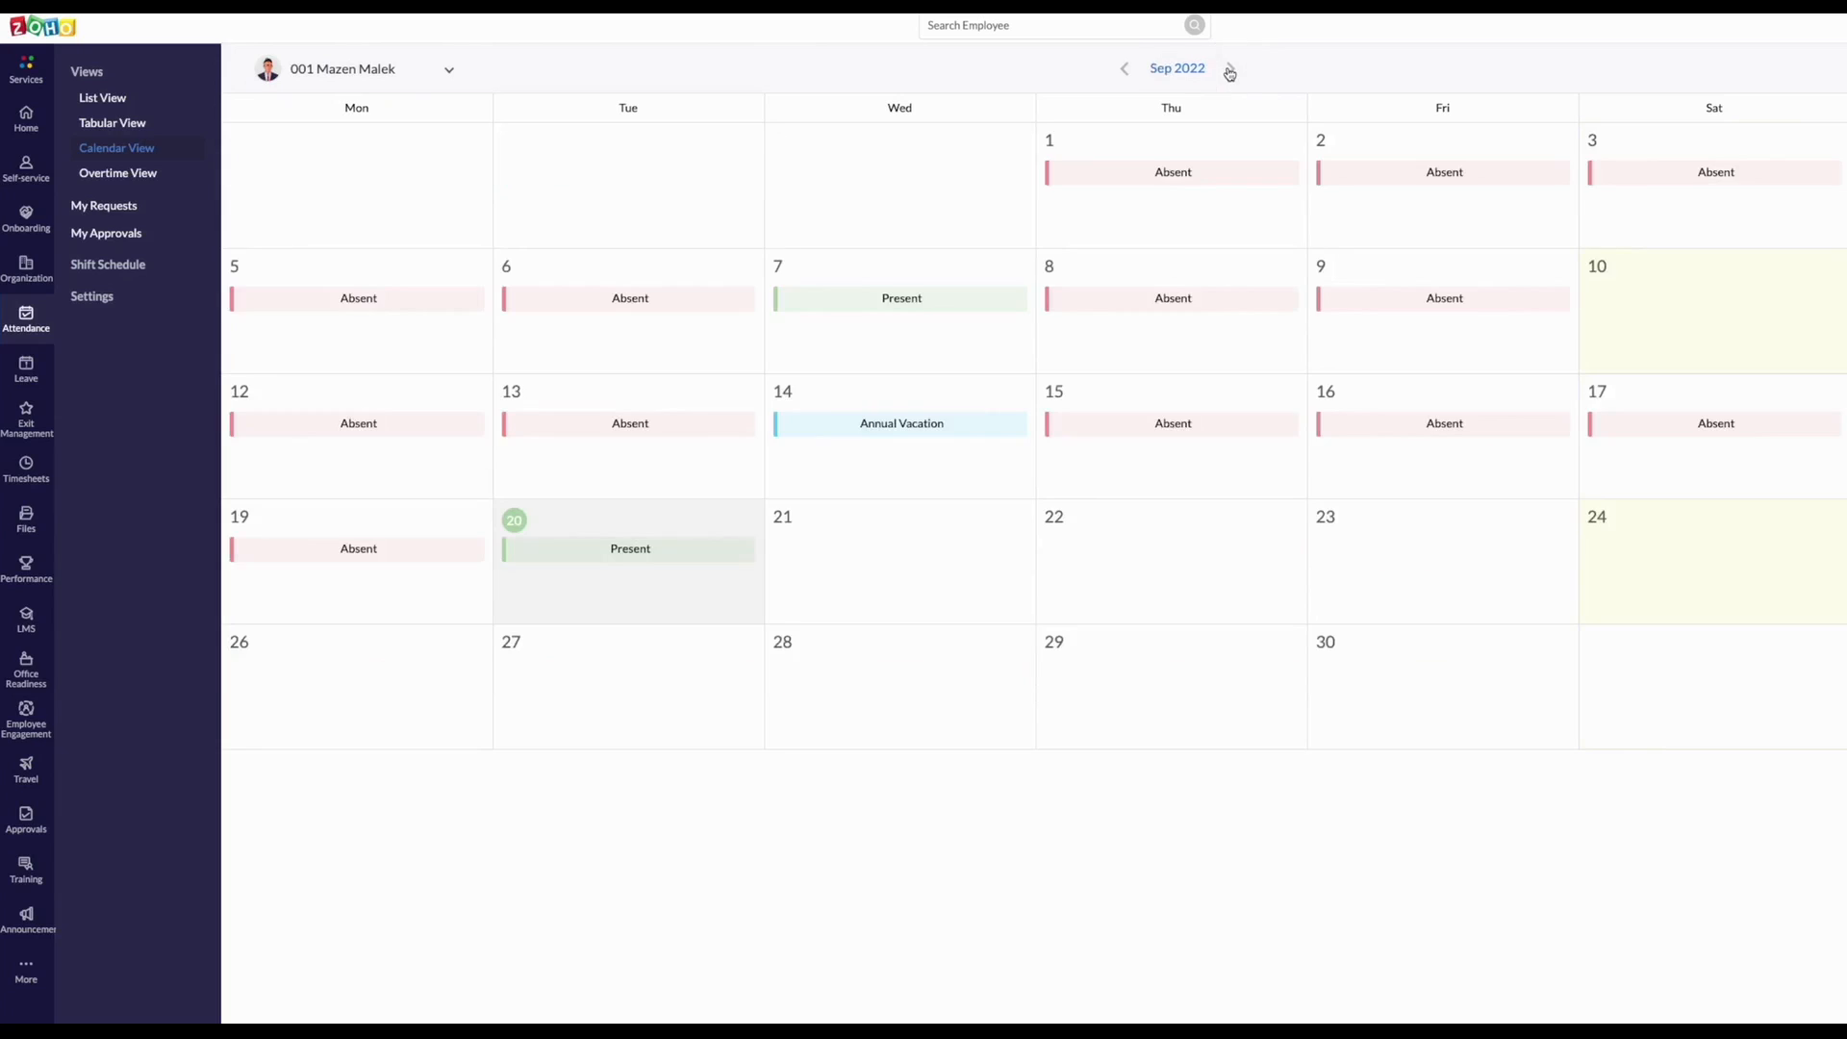
- Review the attendance overtime records and the employee's own regularization requests
{"action": "left_click", "coordinate": [117, 178]}
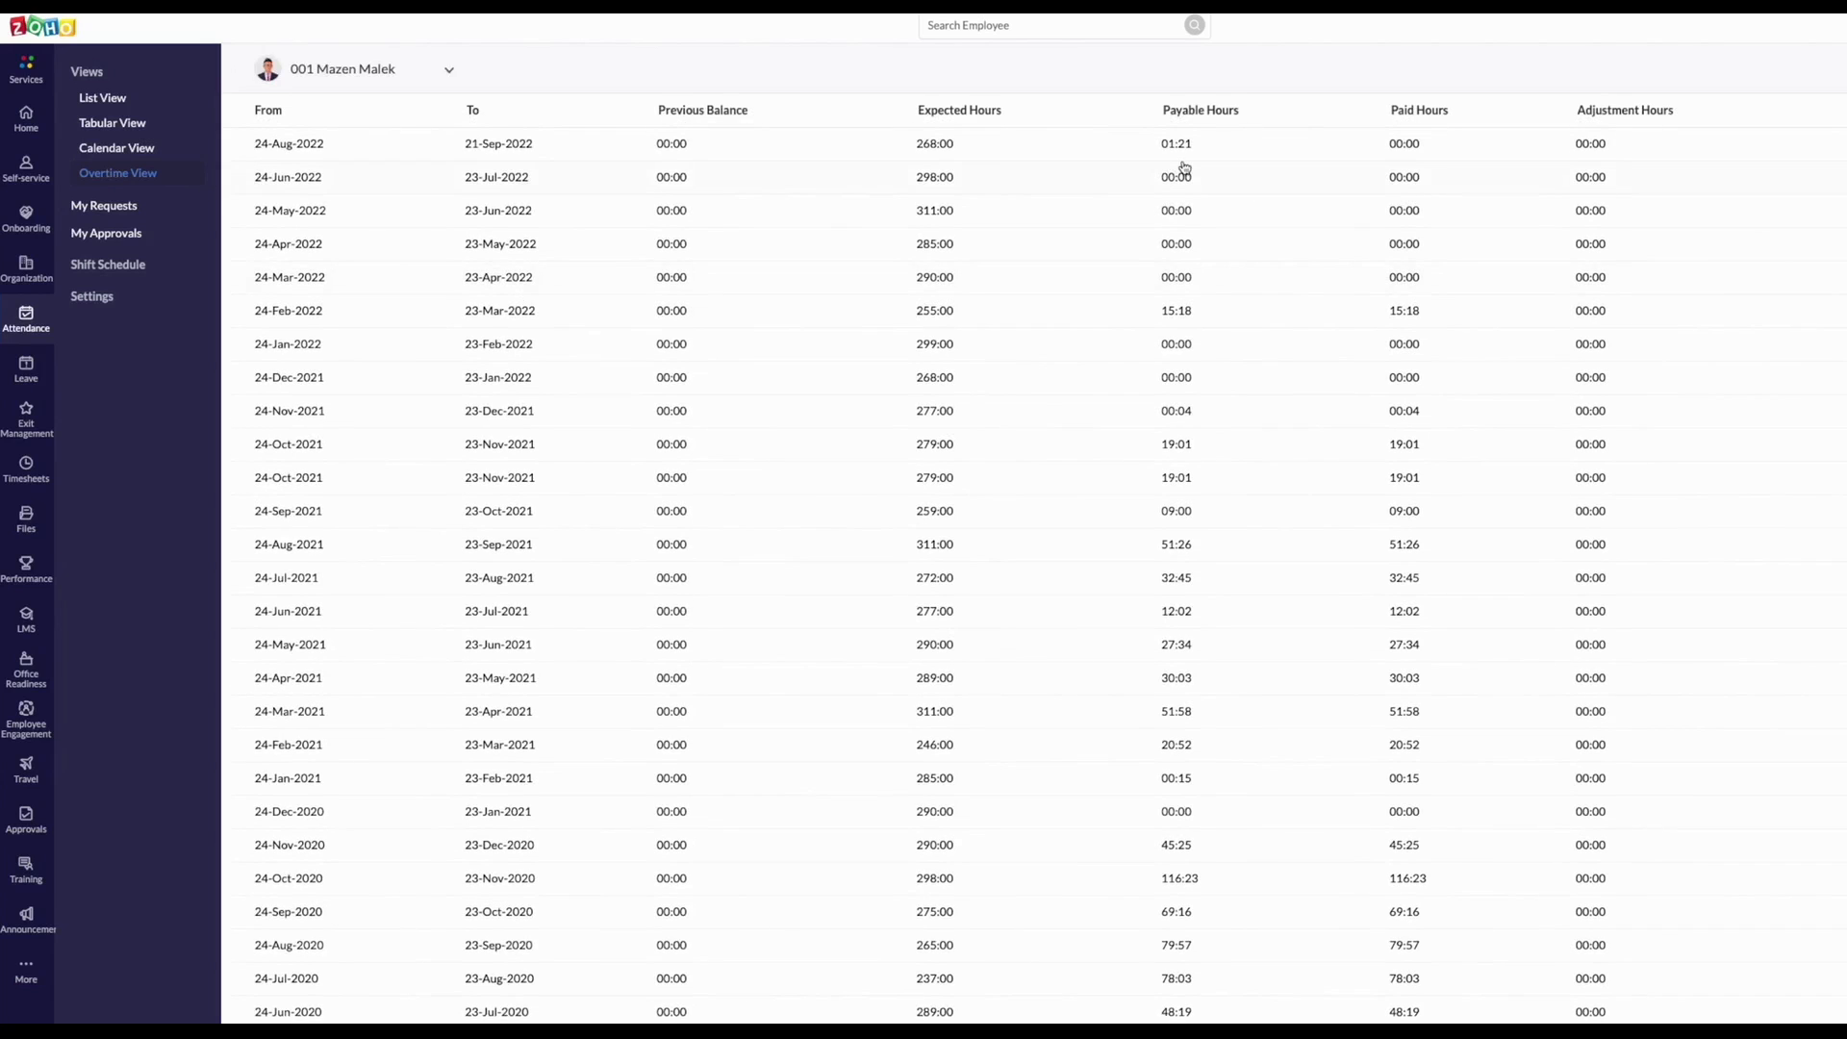
{"action": "scroll", "coordinate": [1237, 234], "scroll_direction": "down", "scroll_amount": 8}
{"action": "left_click", "coordinate": [110, 214]}
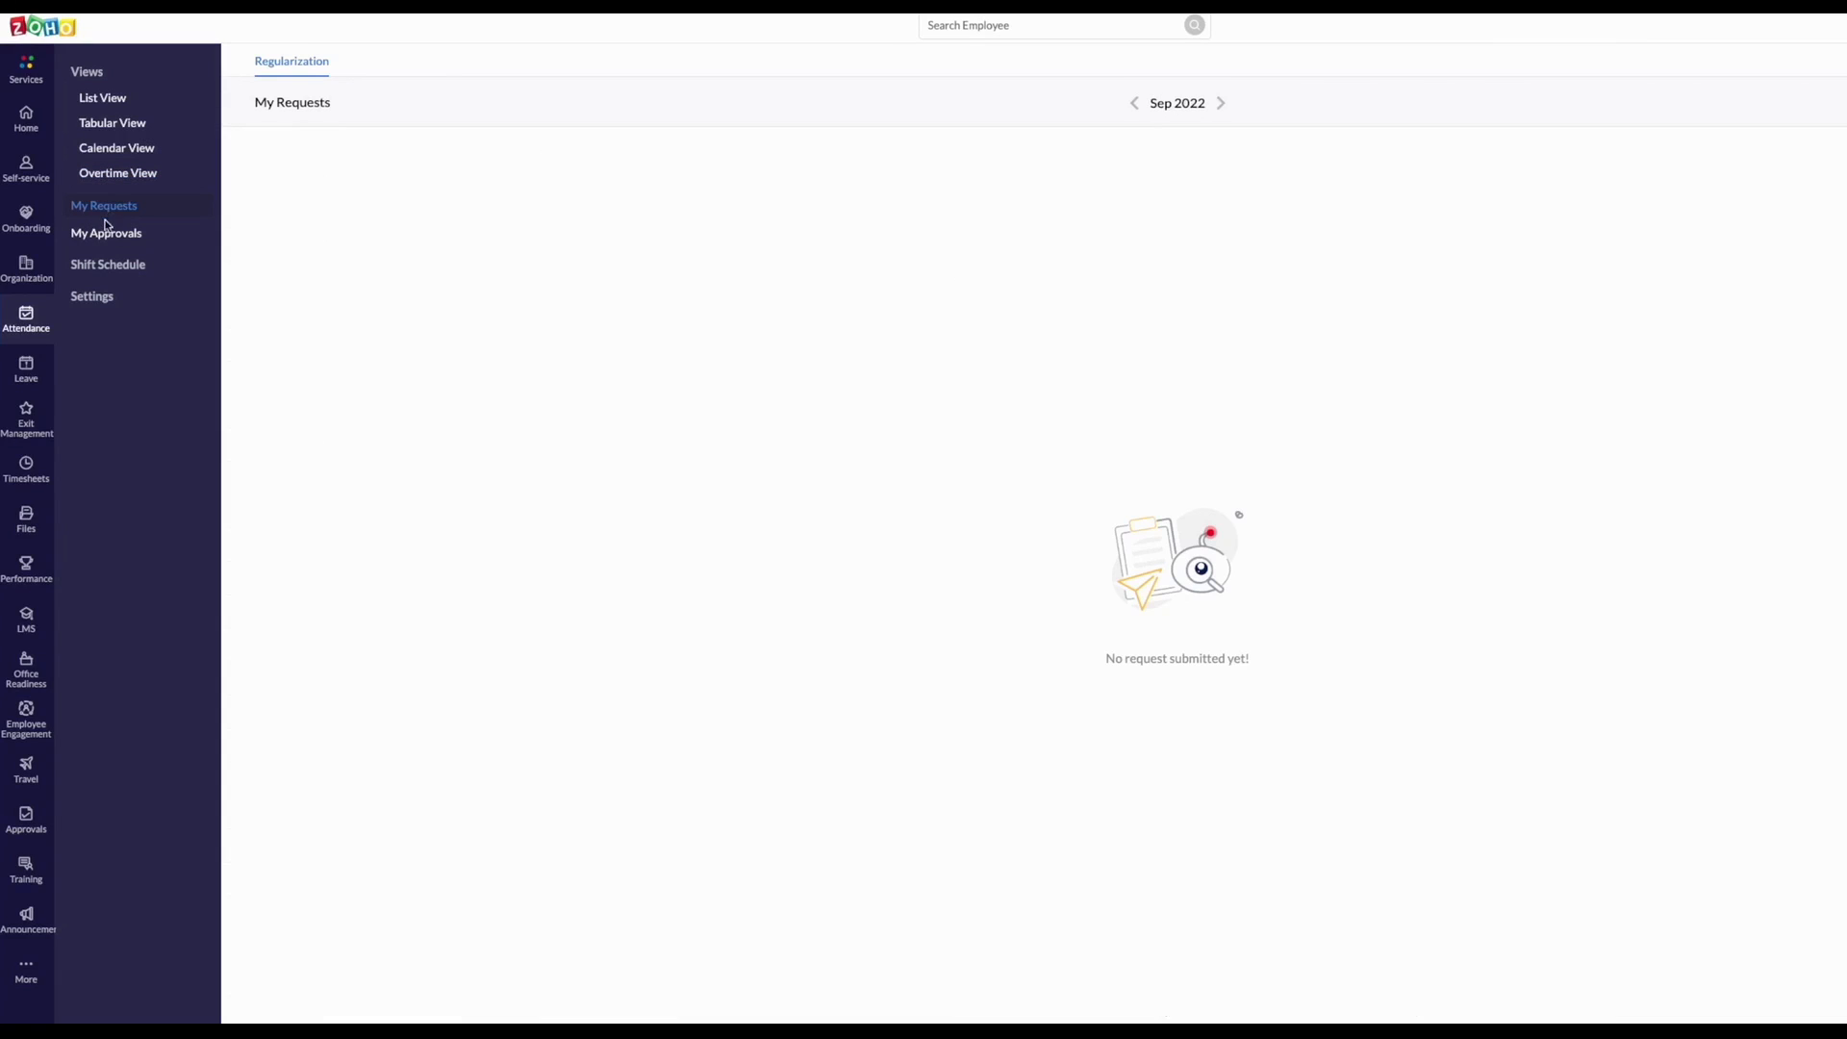
- Approve the pending 11-Oct-2021 attendance regularization request with the comment "Approved, make sure it does not happen again."
{"action": "left_click", "coordinate": [90, 234]}
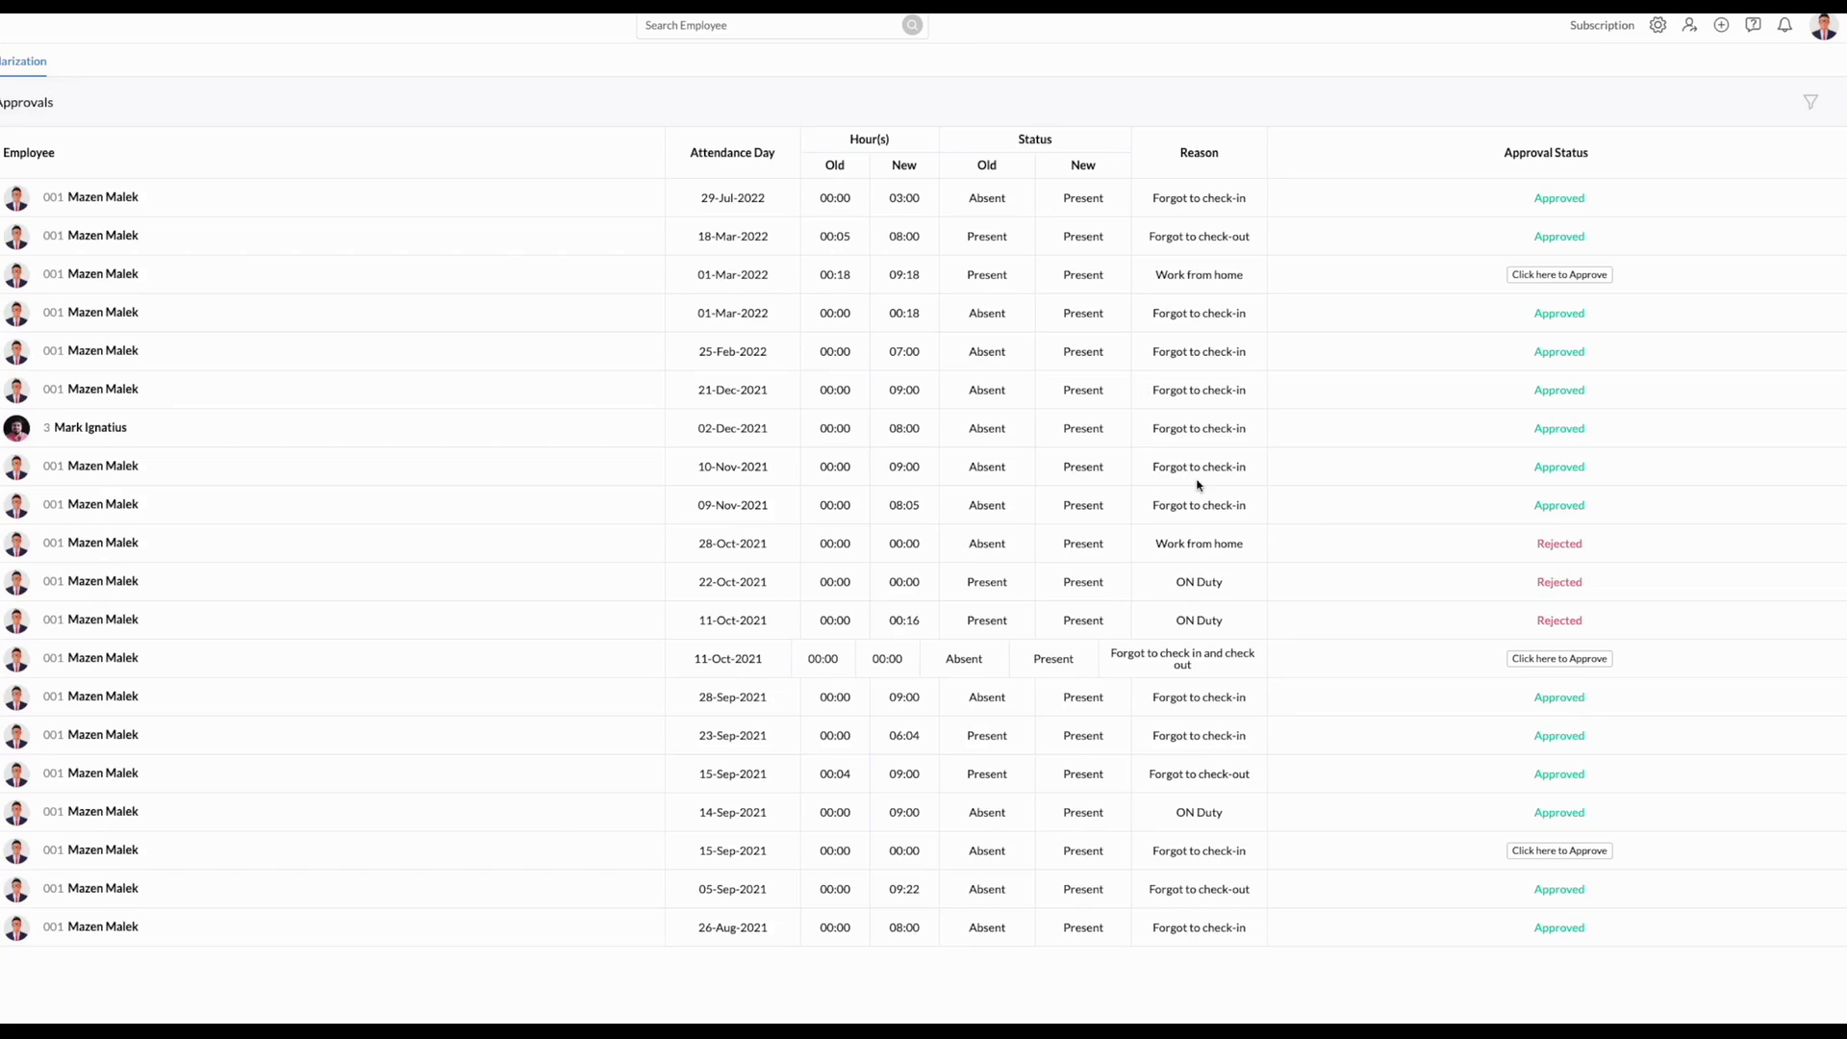
{"action": "left_click_drag", "start_coordinate": [1166, 653], "coordinate": [1208, 678]}
{"action": "left_click", "coordinate": [1579, 662]}
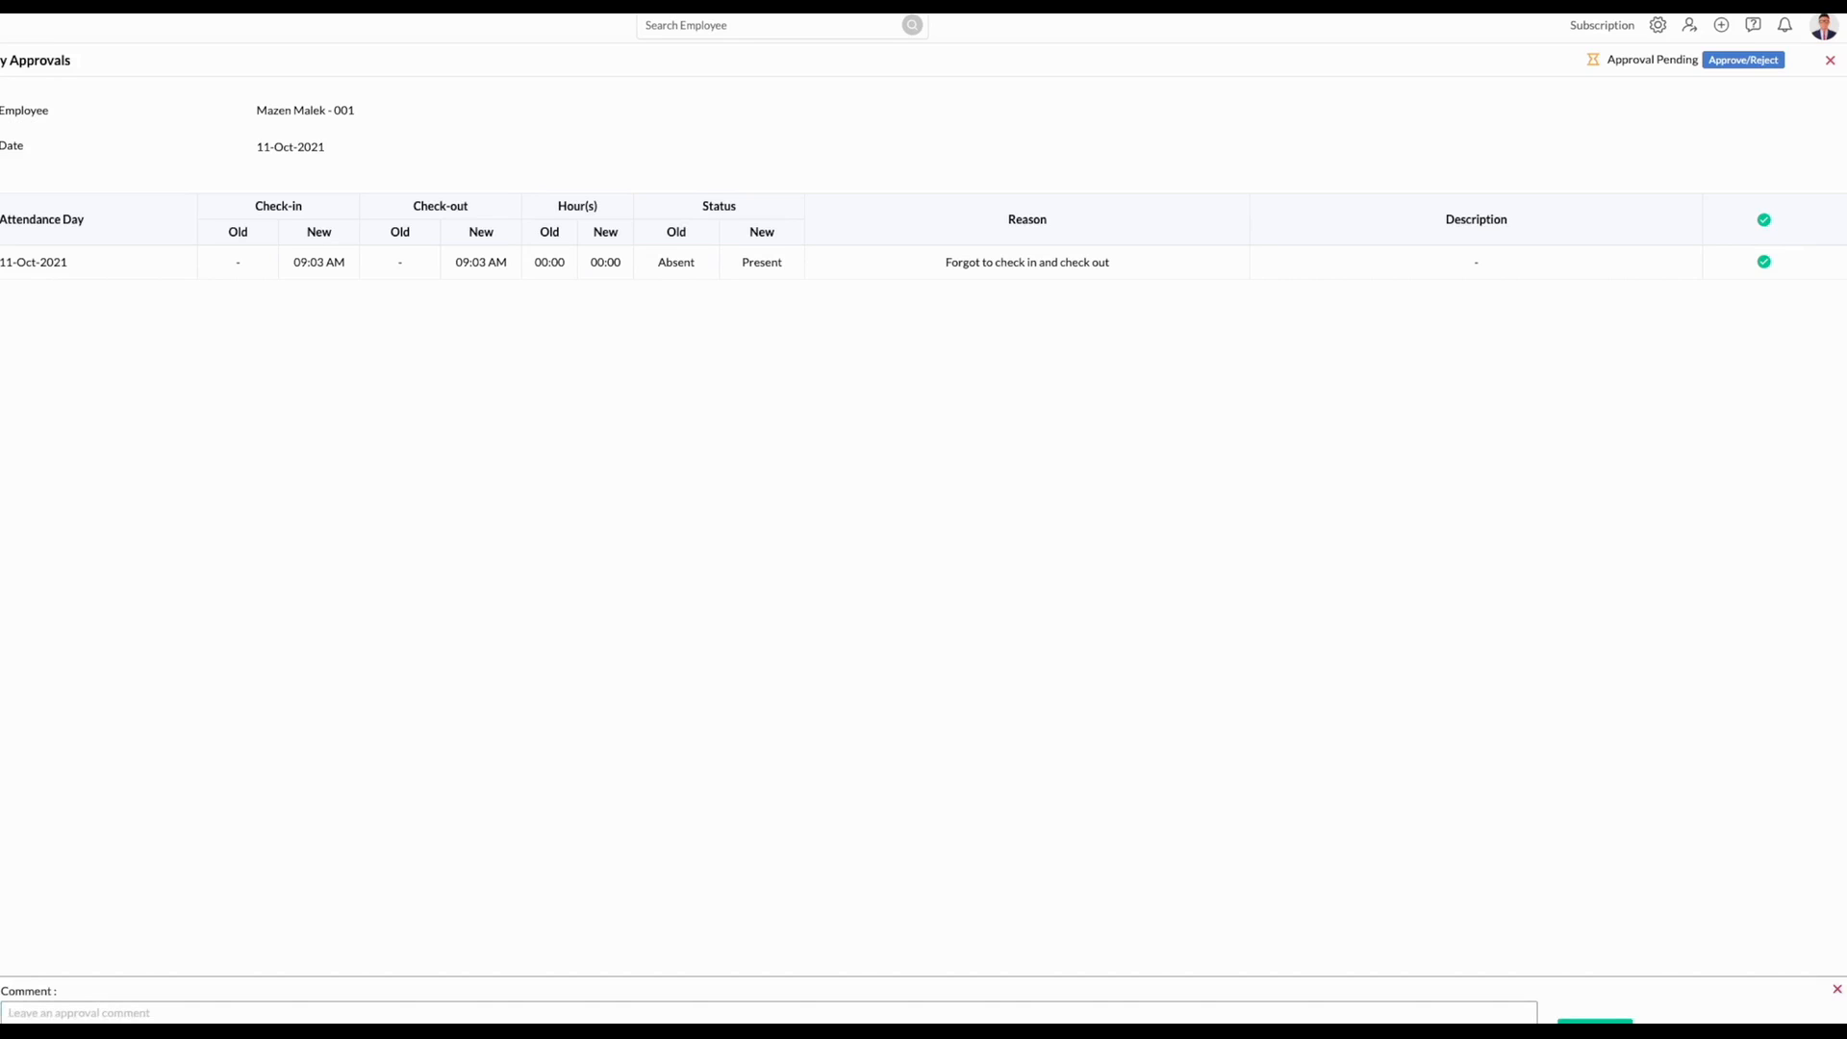
{"action": "type", "text": "Approved, make sure it does not happen again."}
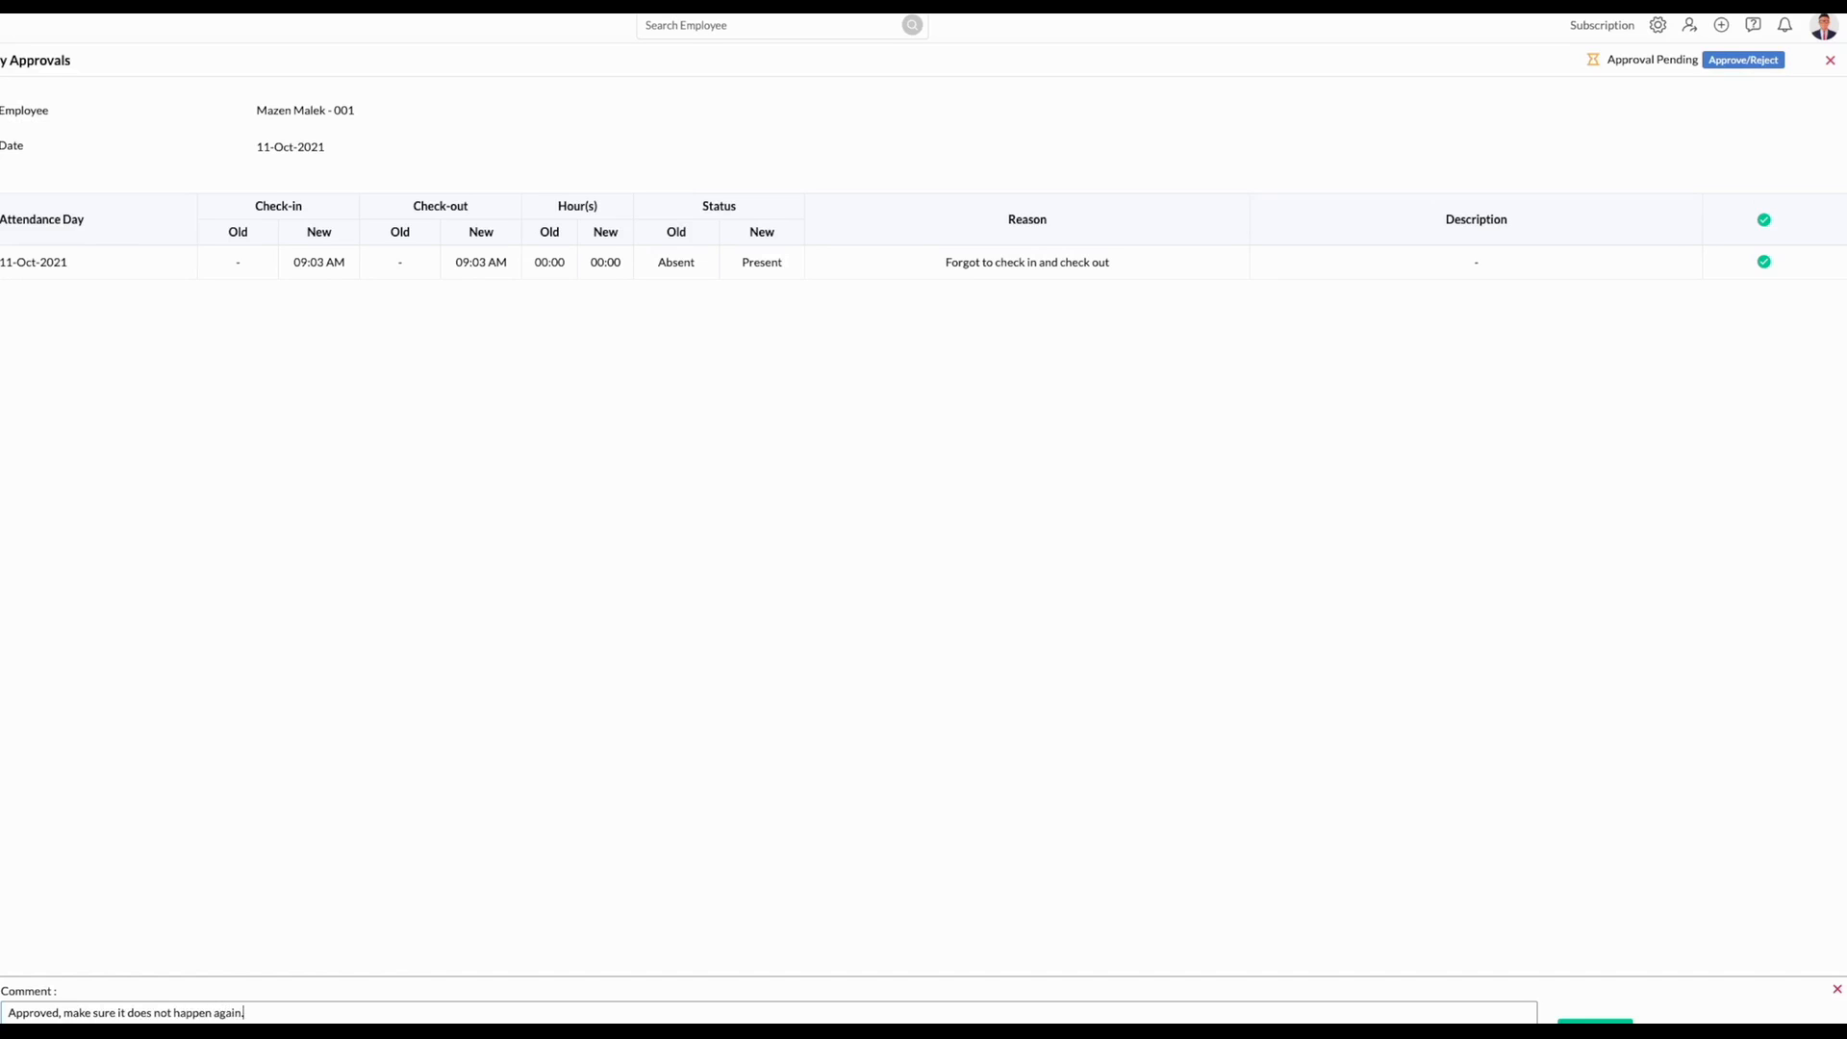
{"action": "left_click", "coordinate": [1596, 1018]}
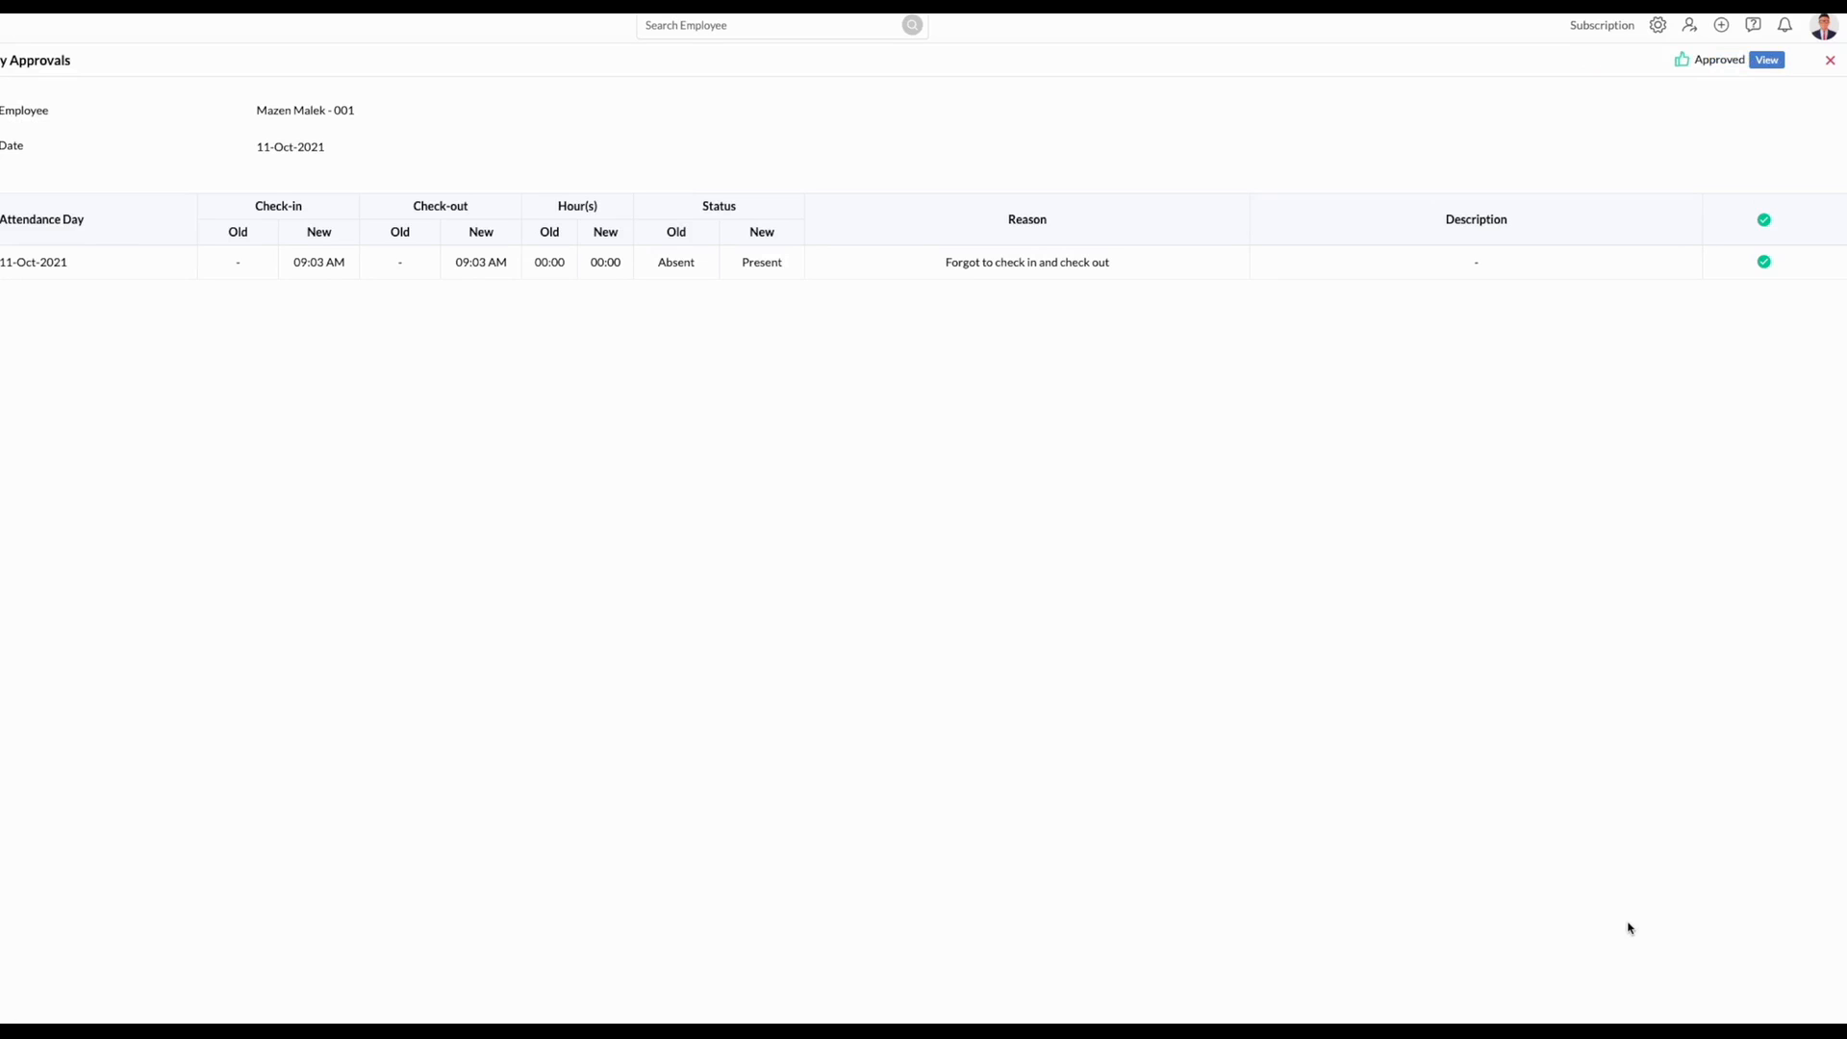
- Check the approval timeline of the 11-Oct-2021 regularization request, and close the timeline and the request
{"action": "left_click", "coordinate": [1761, 62]}
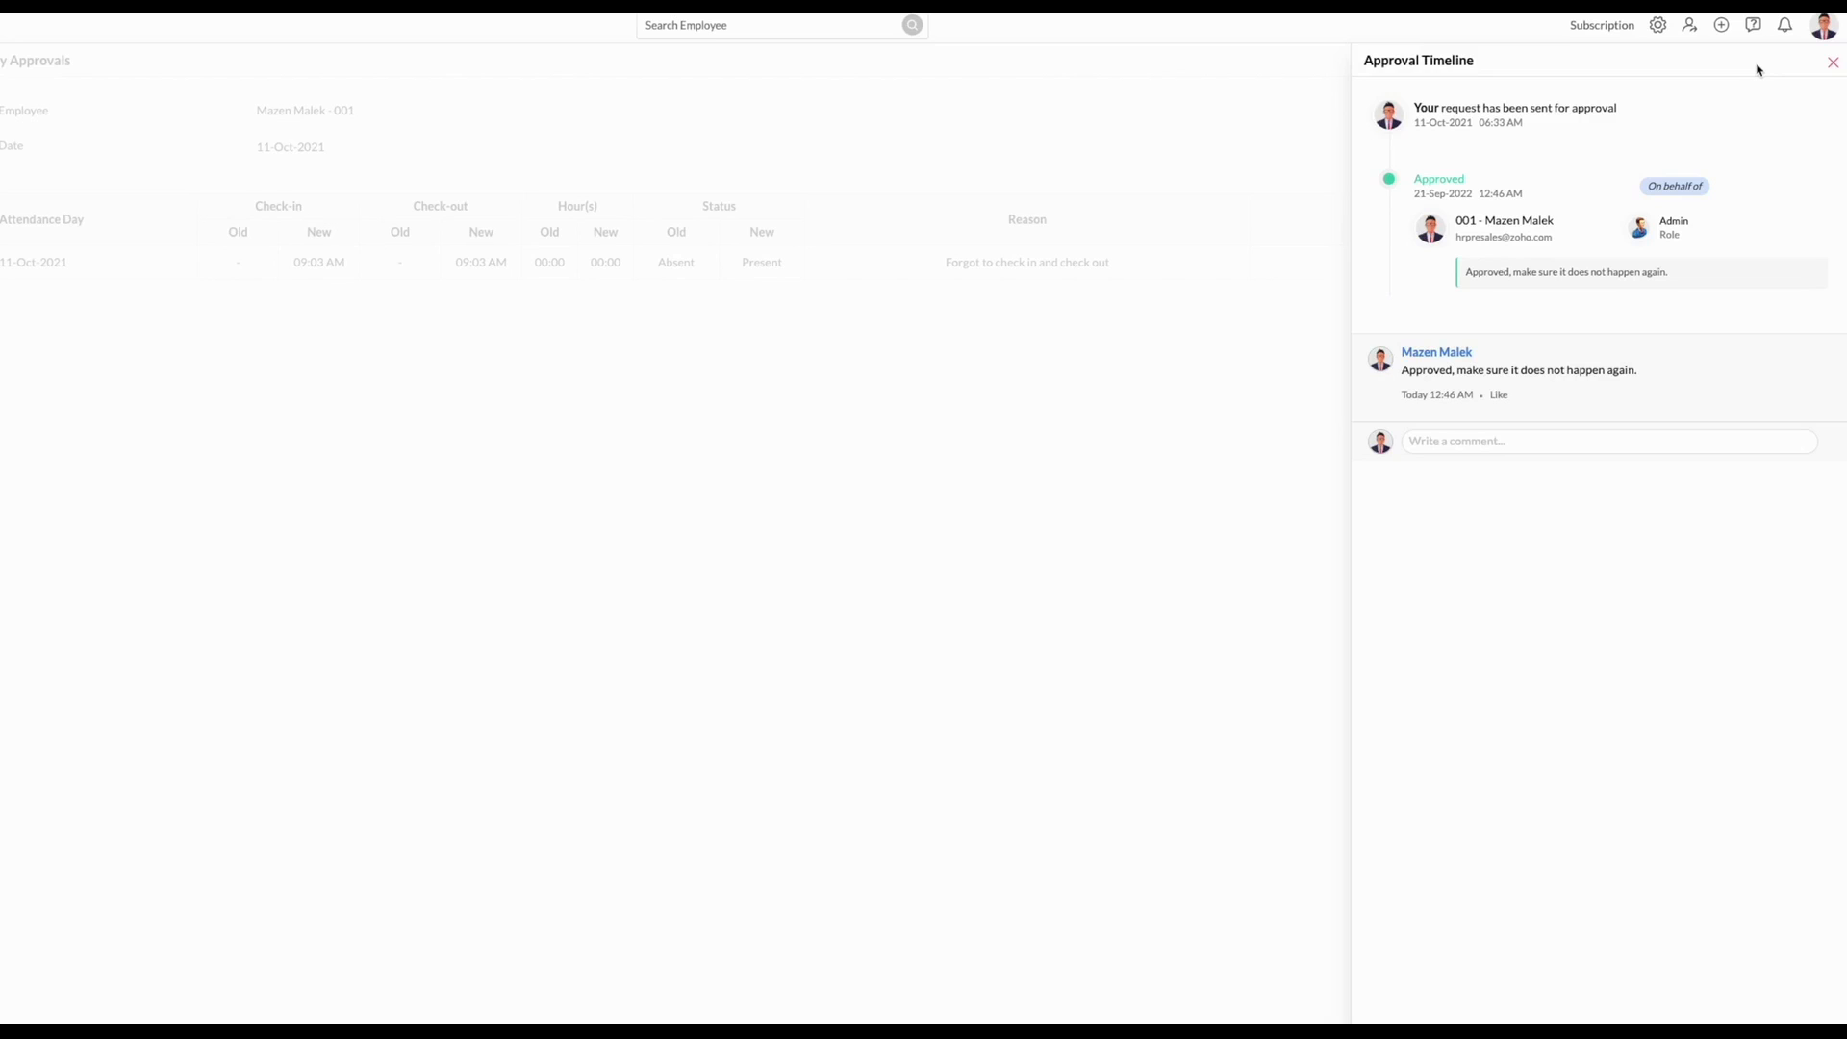
{"action": "left_click", "coordinate": [1833, 63]}
{"action": "left_click", "coordinate": [1832, 61]}
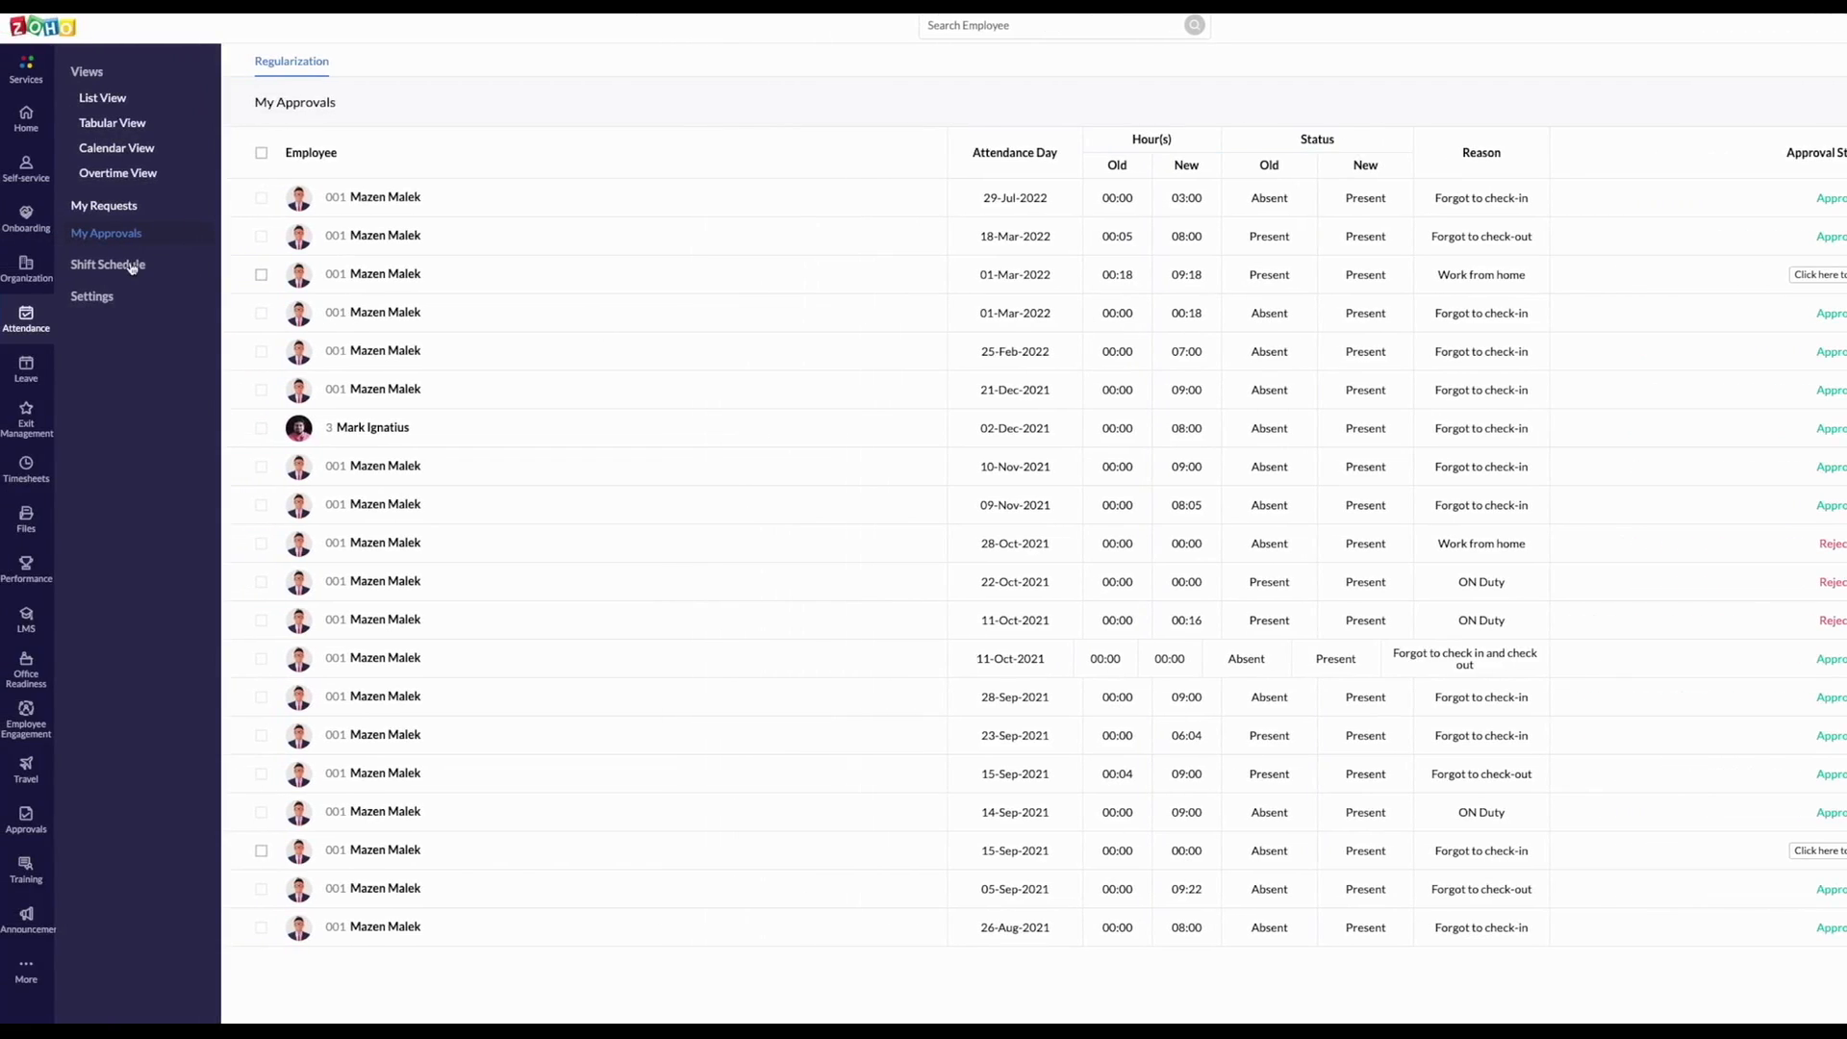
- Review the list of defined shifts and open the employees' weekly shift calendar
{"action": "left_click", "coordinate": [116, 270]}
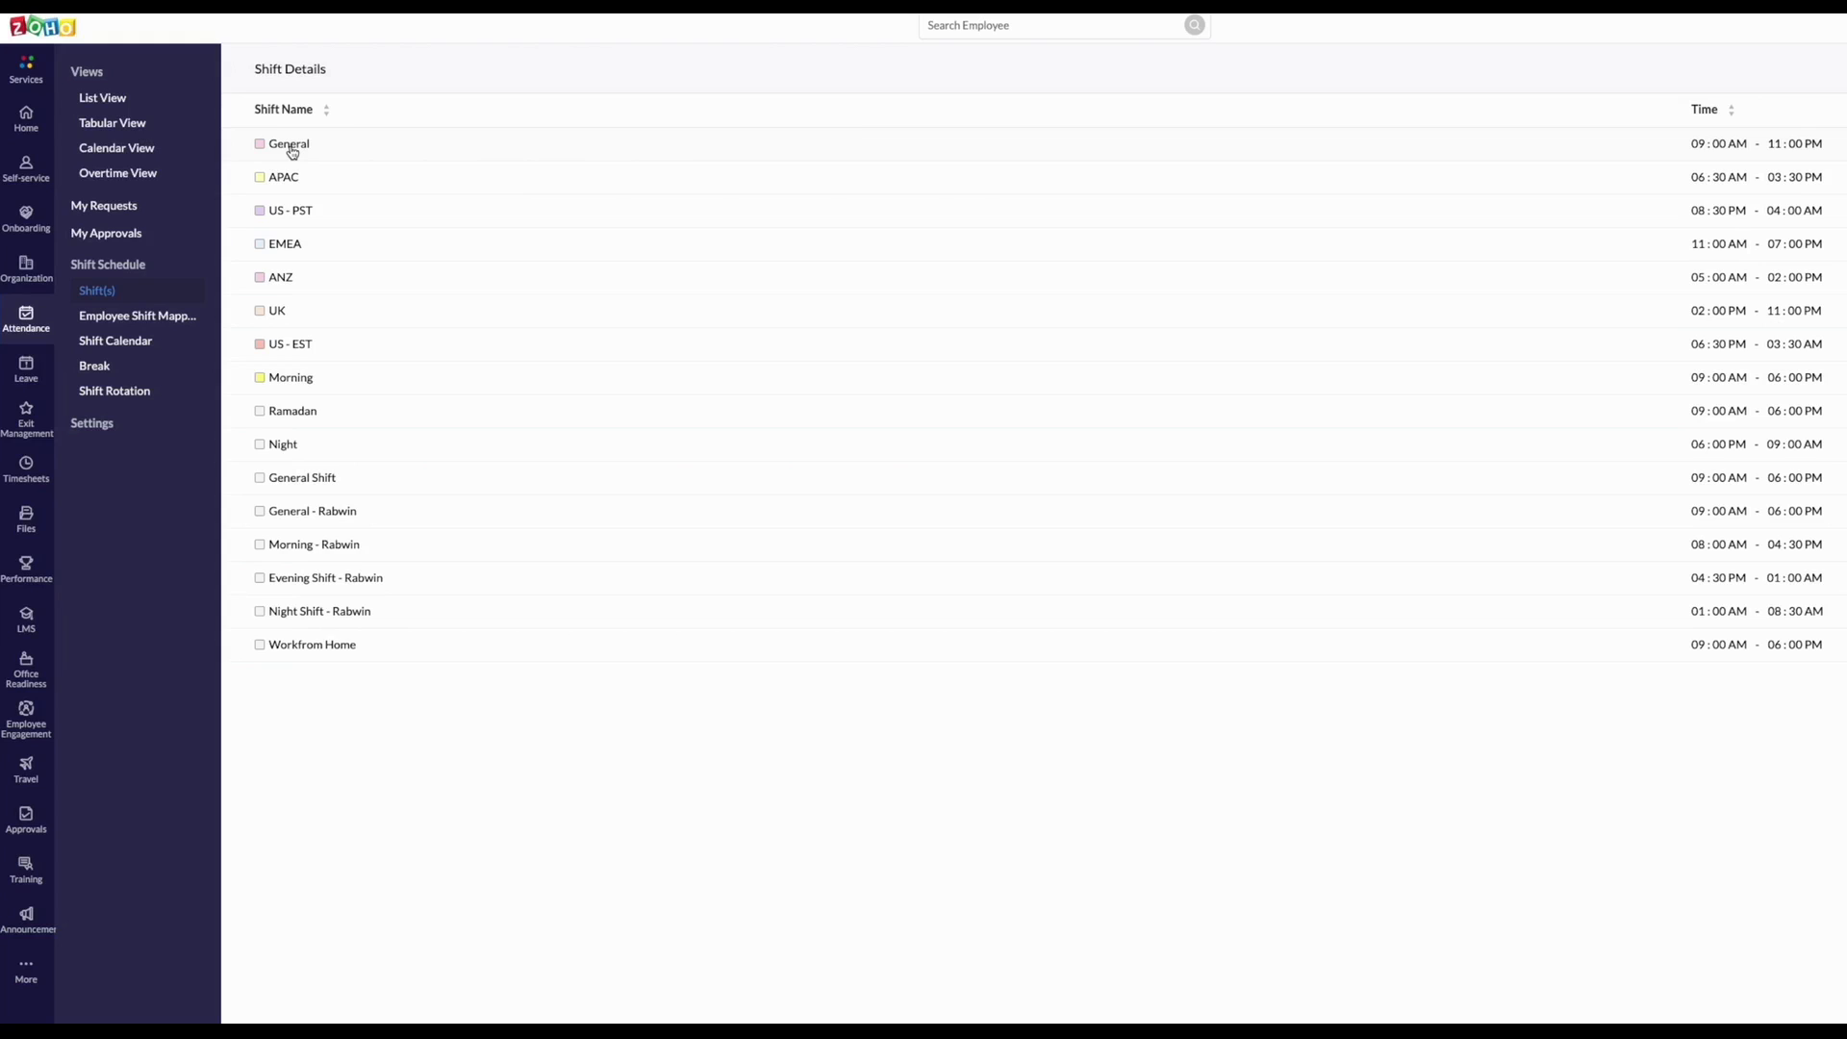
{"action": "left_click", "coordinate": [112, 344]}
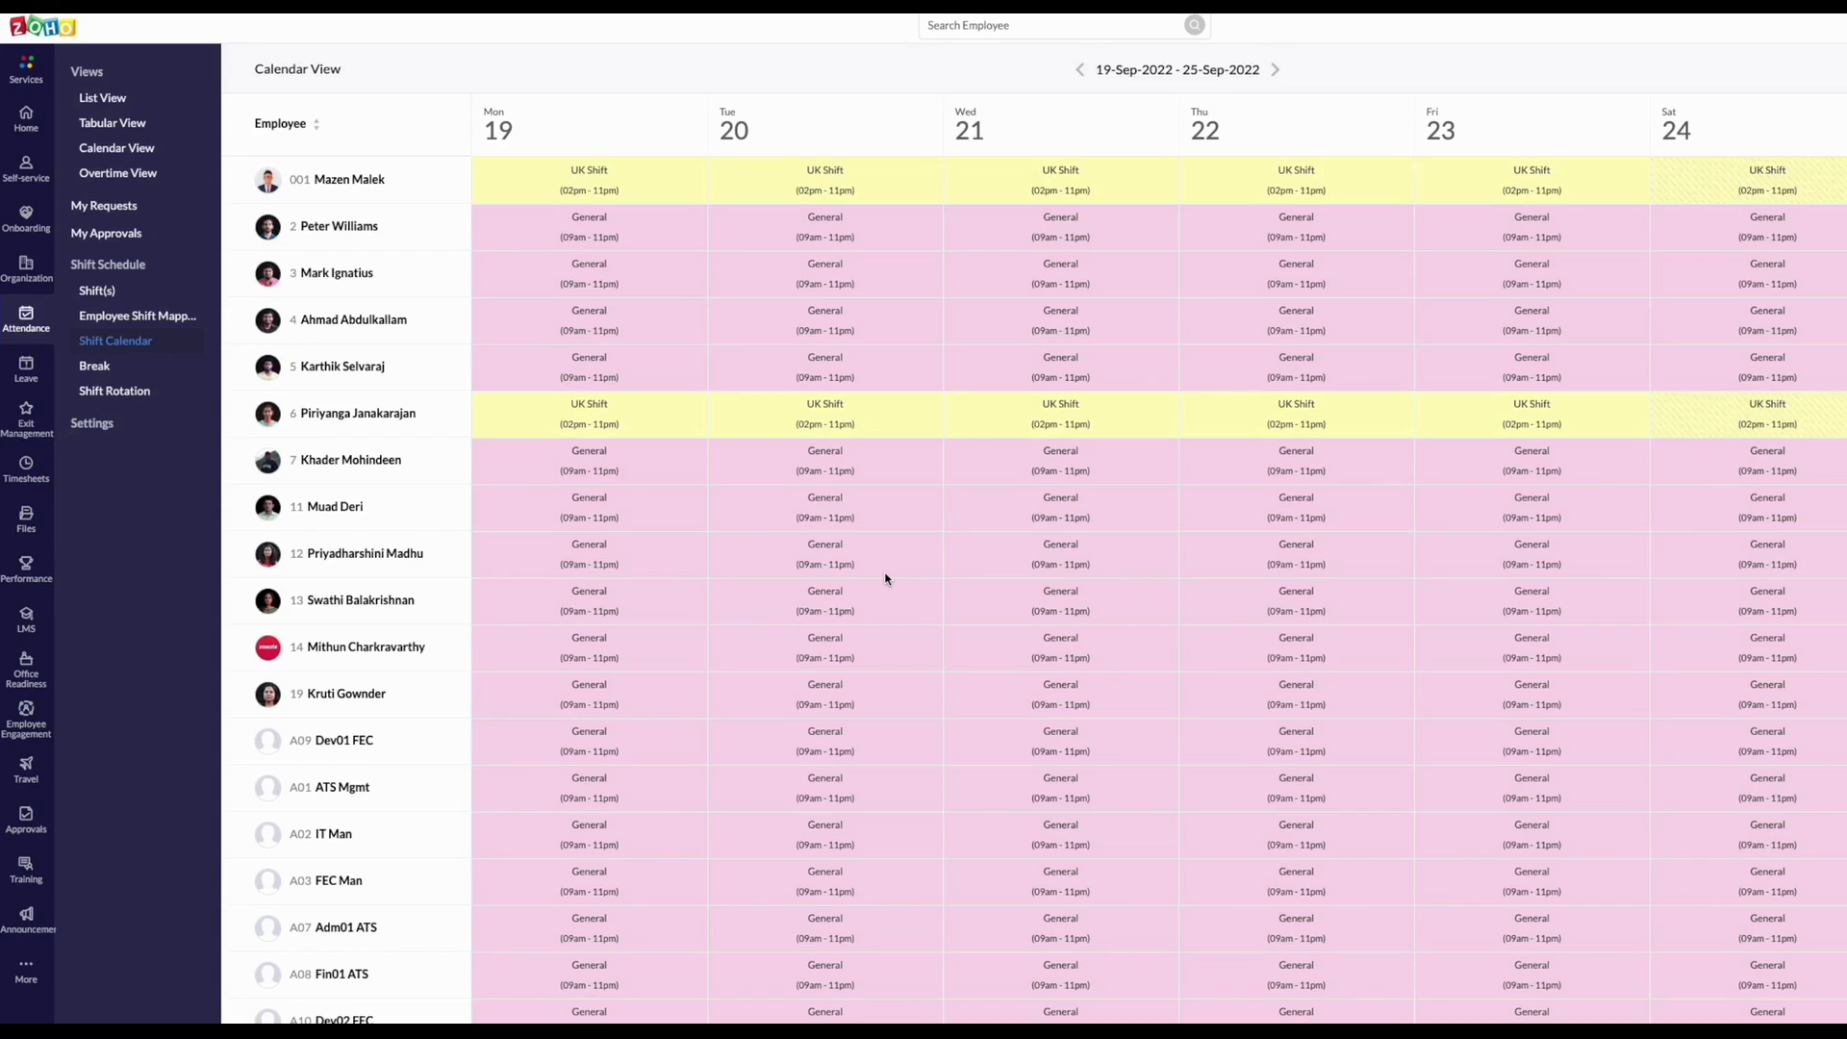
- Look through the employees' weekly shift calendar and open the attendance general settings
{"action": "scroll", "coordinate": [885, 578], "scroll_direction": "down", "scroll_amount": 1}
{"action": "scroll", "coordinate": [885, 577], "scroll_direction": "down", "scroll_amount": 5}
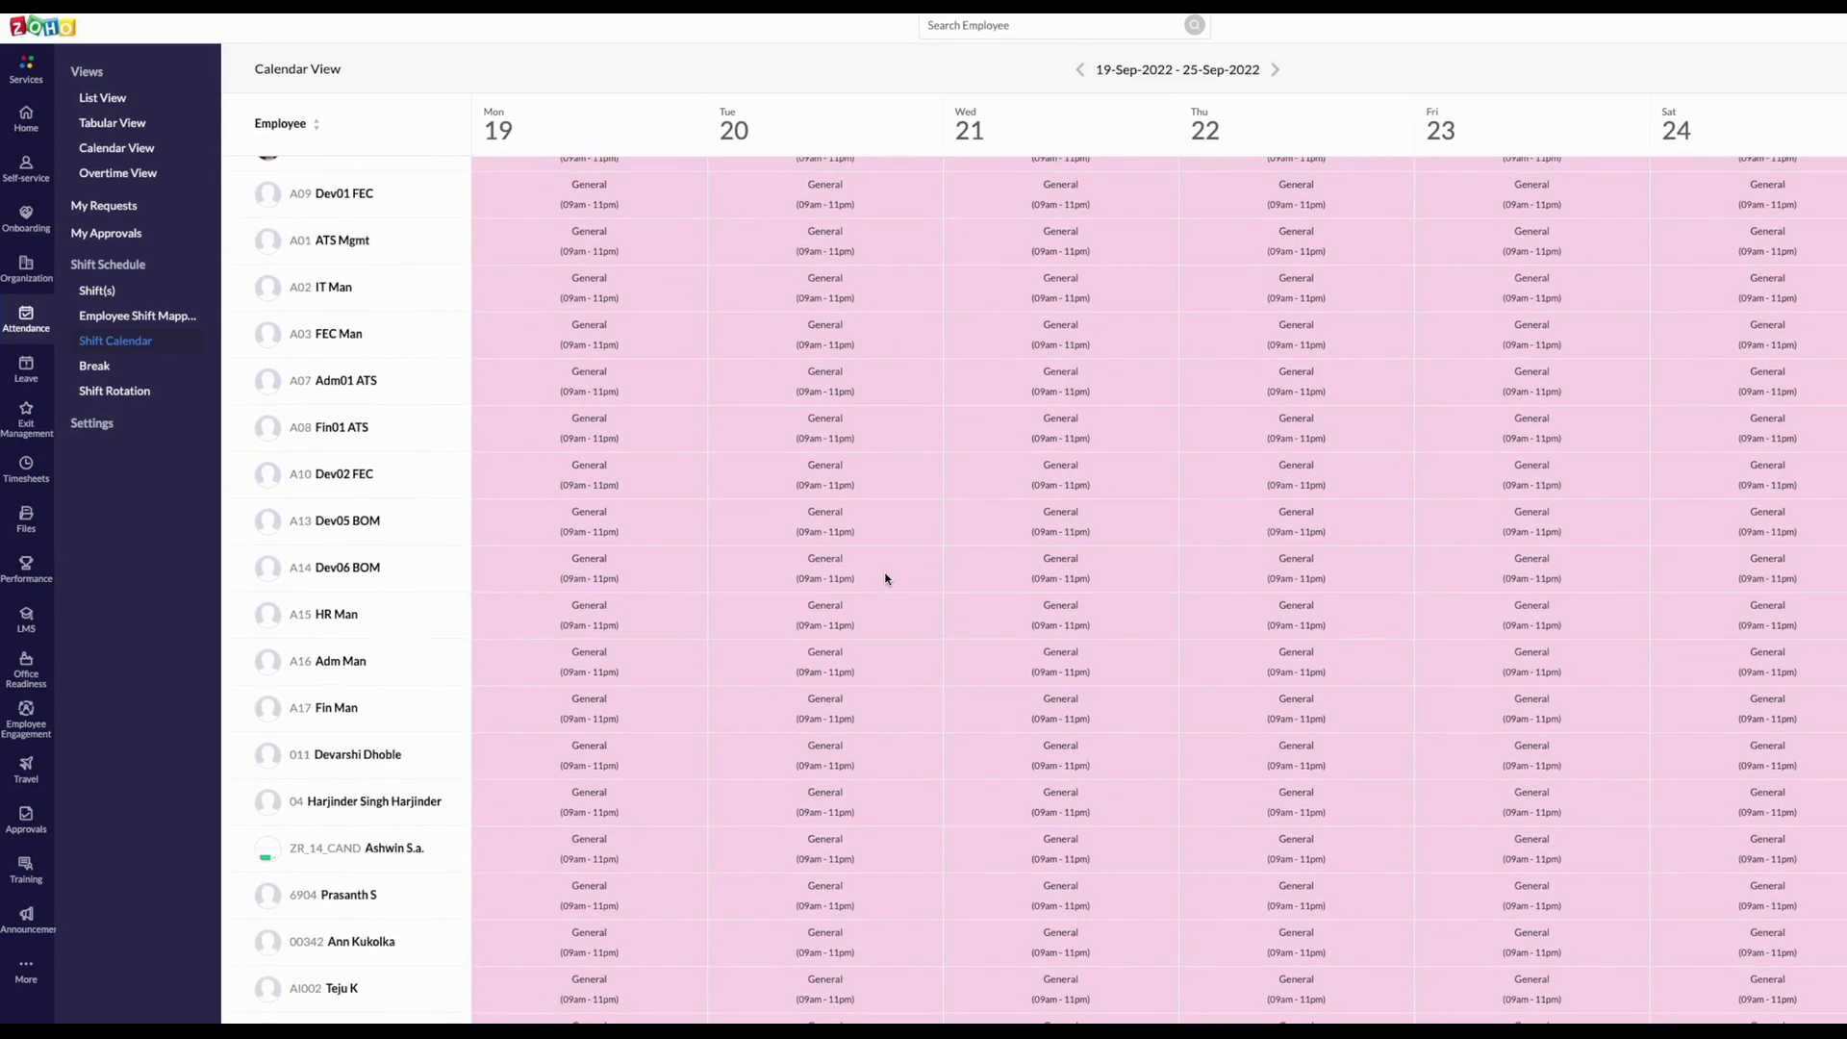
{"action": "left_click", "coordinate": [84, 430]}
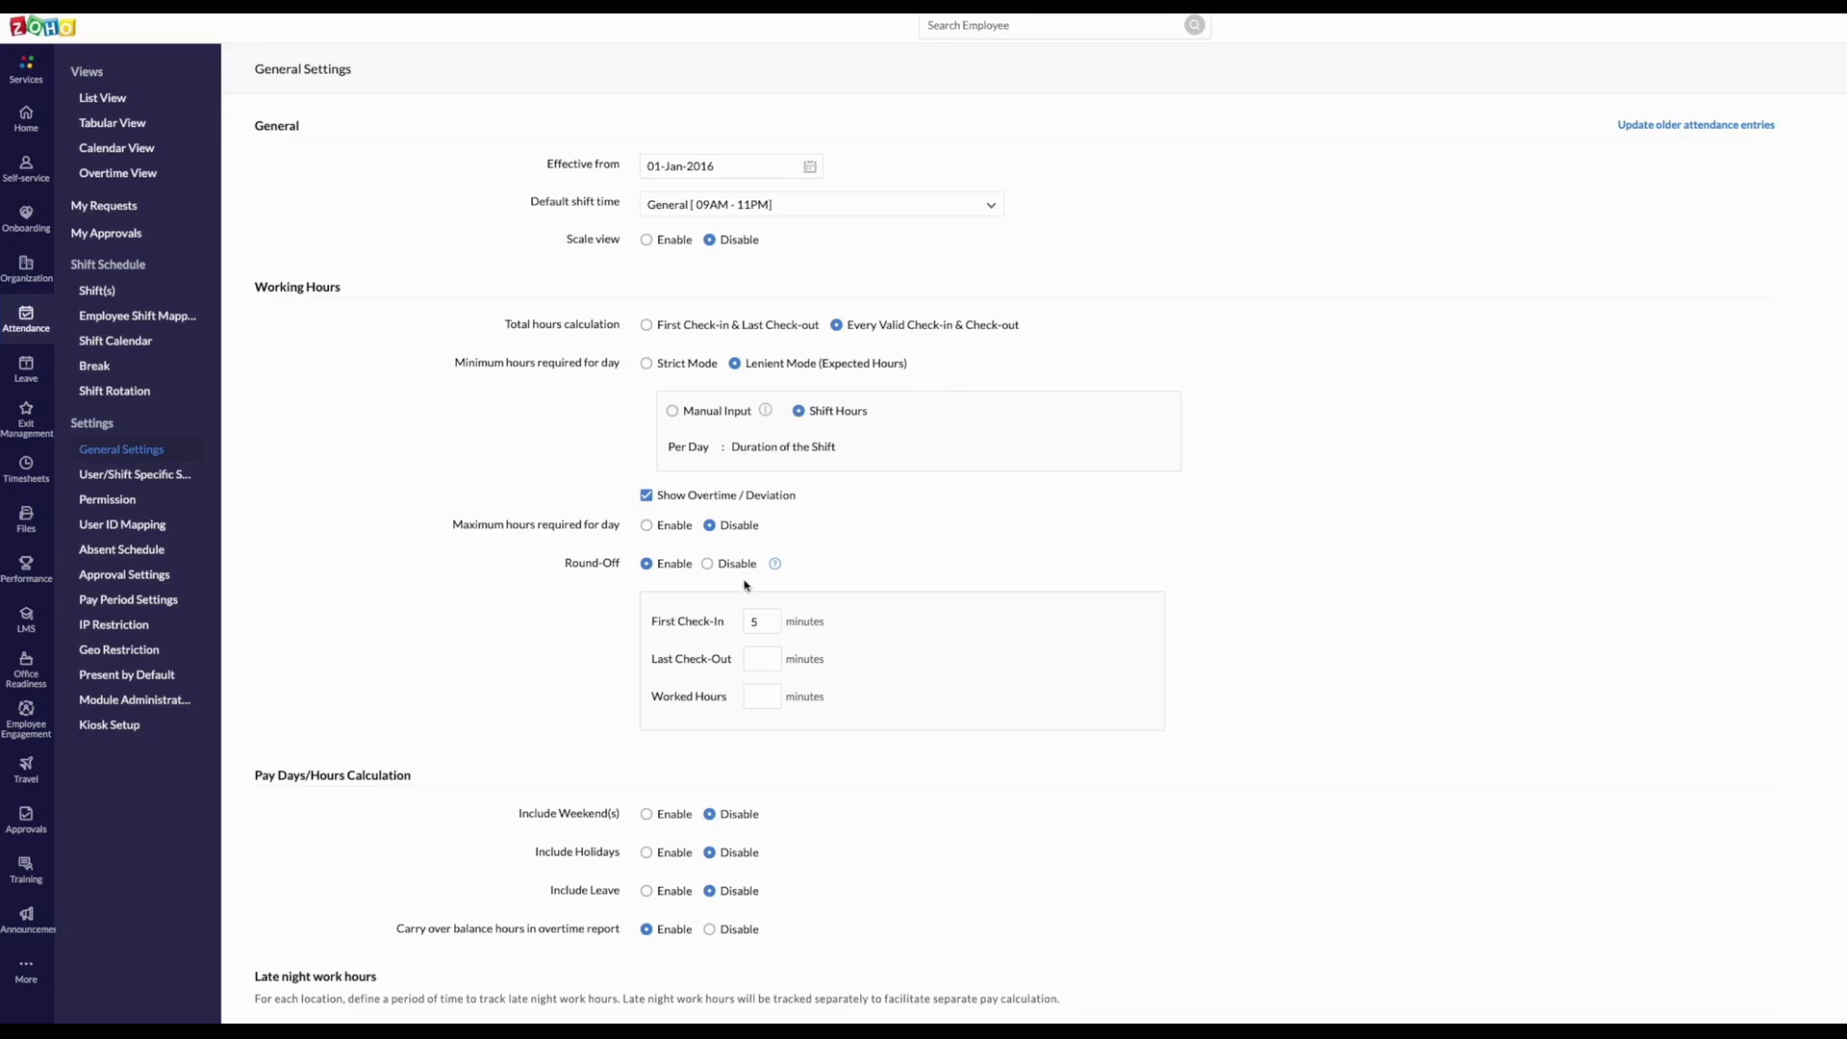
- Inspect the round-off minutes, try enabling the maximum hours required for a day, and disable that option again
{"action": "left_click", "coordinate": [764, 623]}
{"action": "left_click", "coordinate": [756, 665]}
{"action": "left_click", "coordinate": [658, 529]}
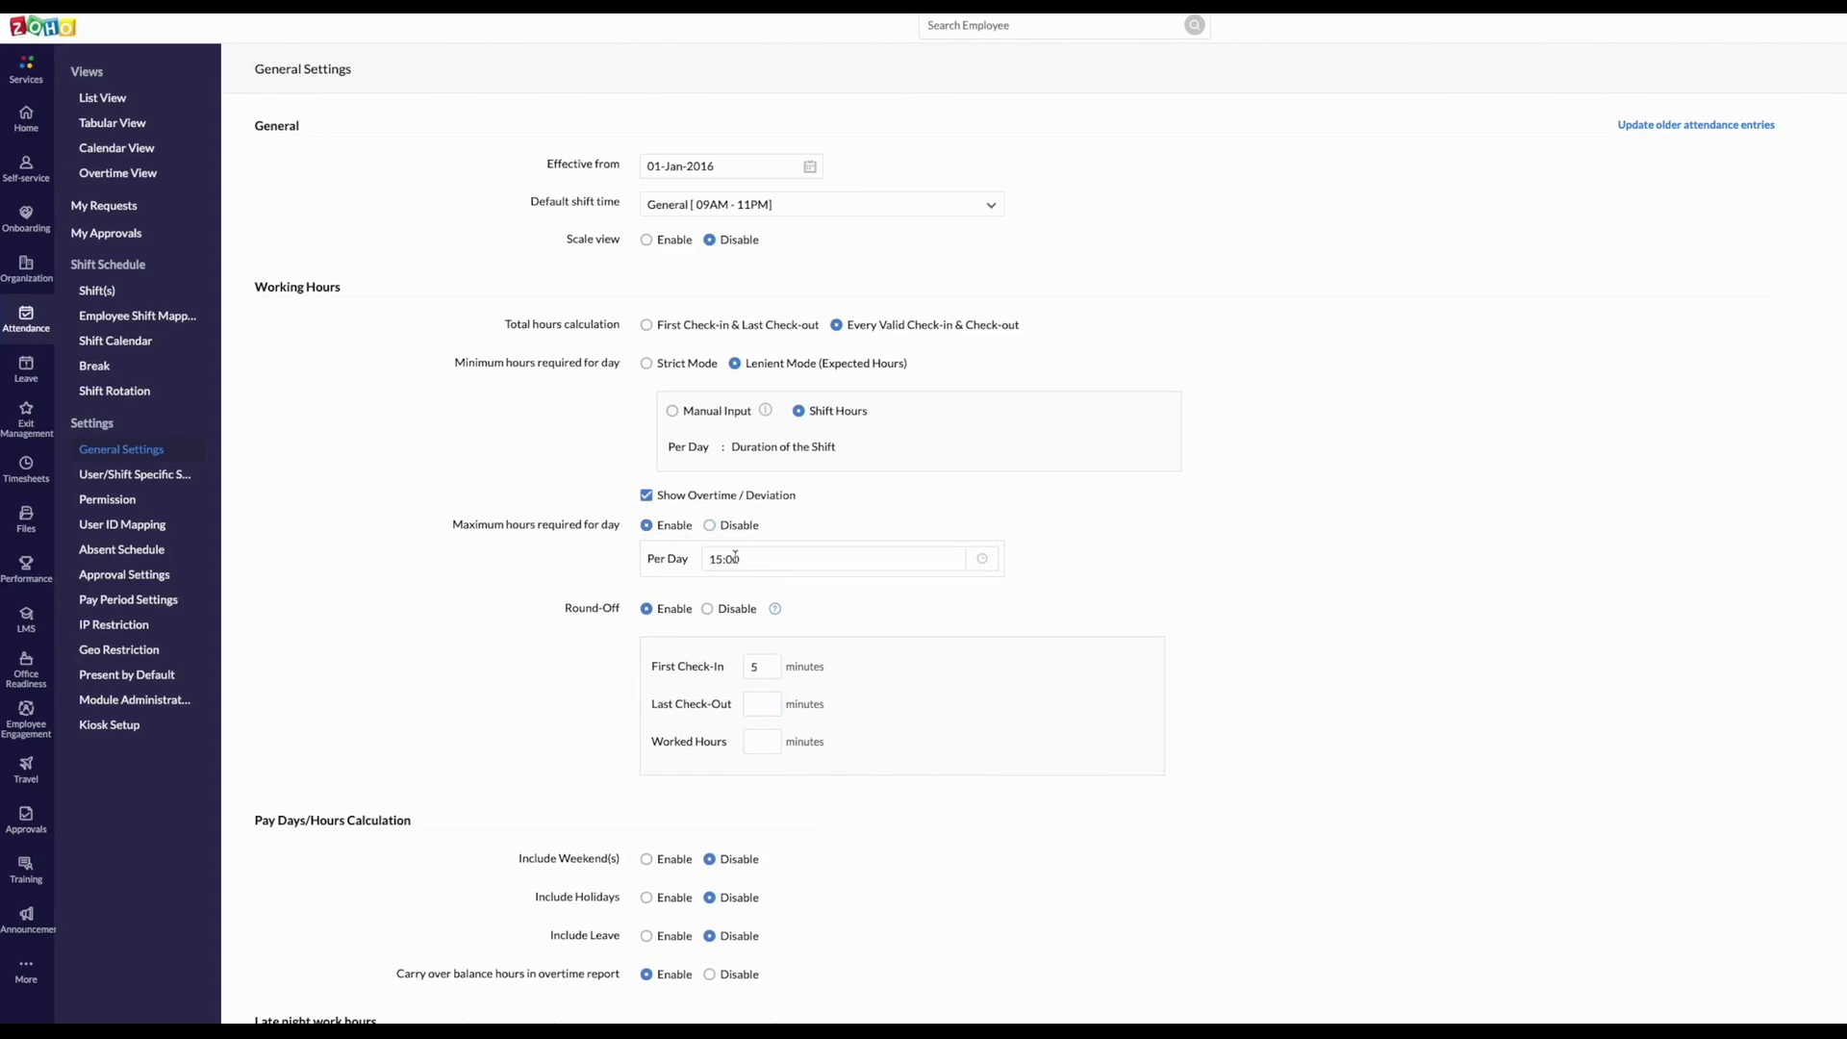
{"action": "left_click", "coordinate": [712, 558]}
{"action": "double_click", "coordinate": [715, 558]}
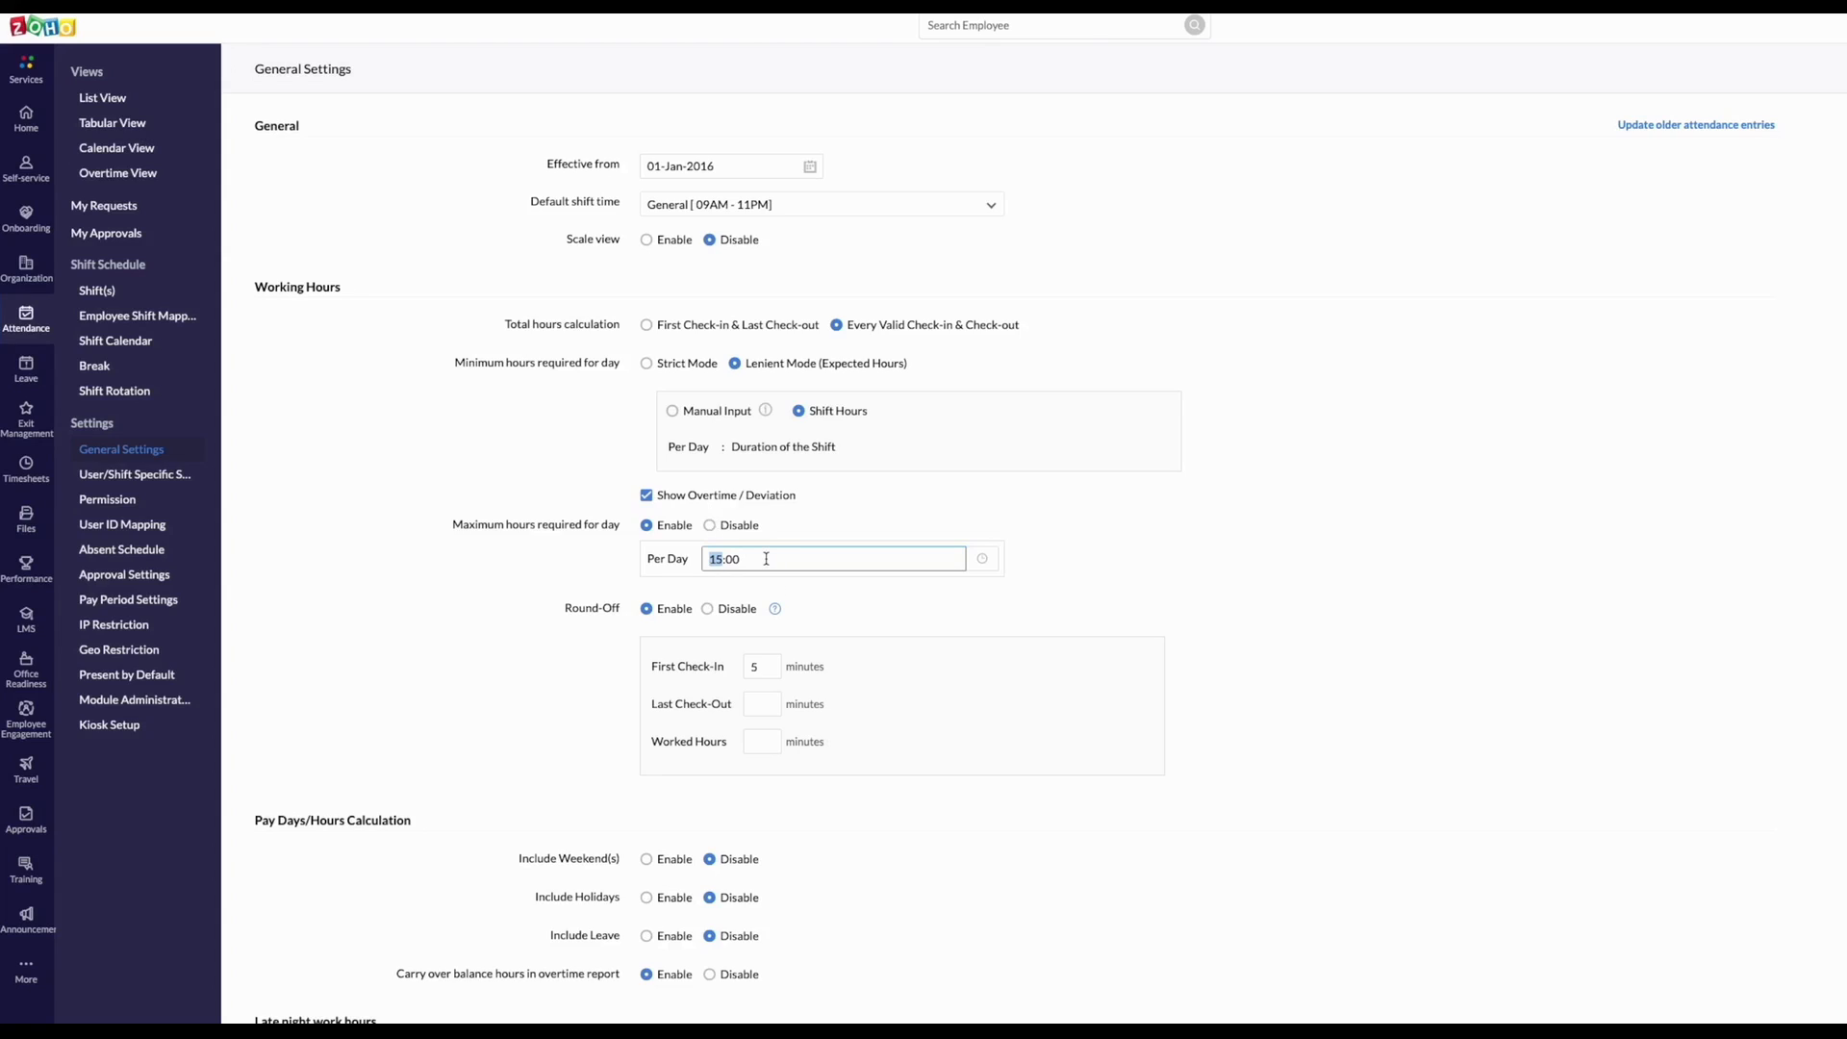
{"action": "left_click", "coordinate": [709, 526]}
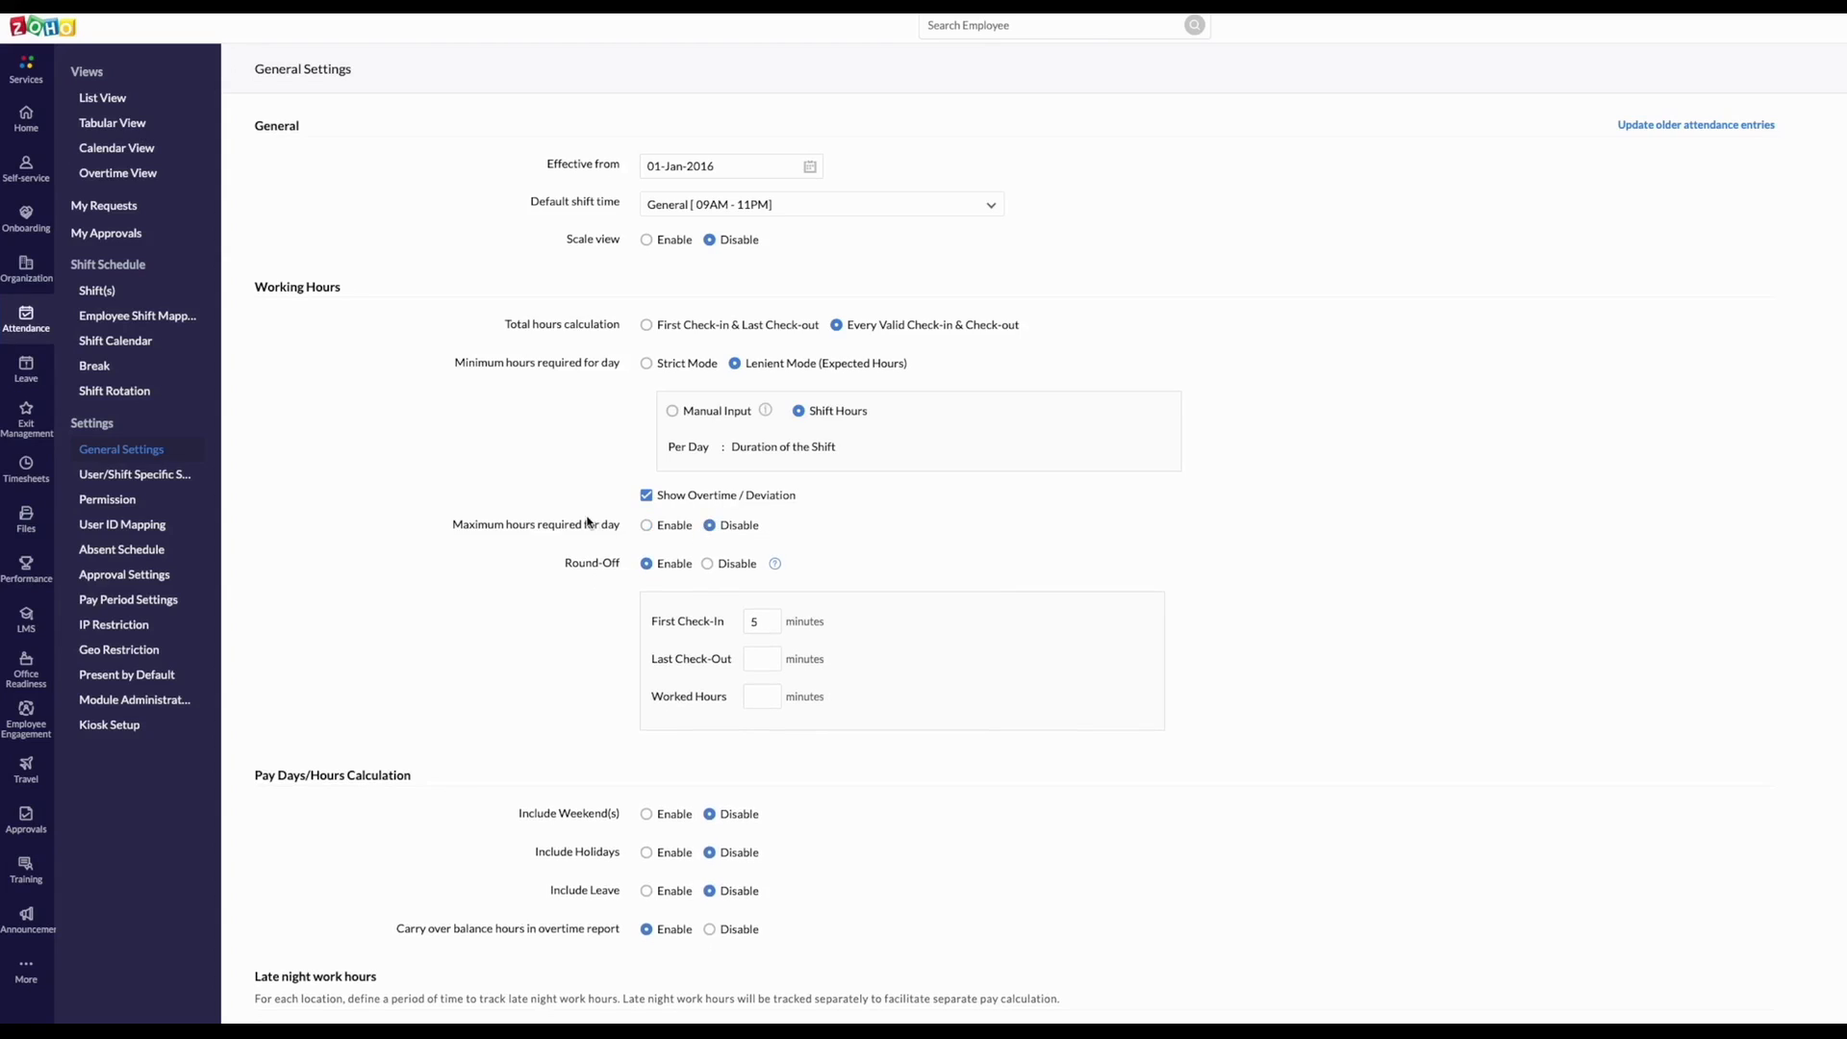
- Examine the attendance general settings for pay days calculation, late night hours, check-in permissions, shift settings and shift reminders
{"action": "scroll", "coordinate": [554, 469], "scroll_direction": "down", "scroll_amount": 1}
{"action": "scroll", "coordinate": [553, 469], "scroll_direction": "down", "scroll_amount": 4}
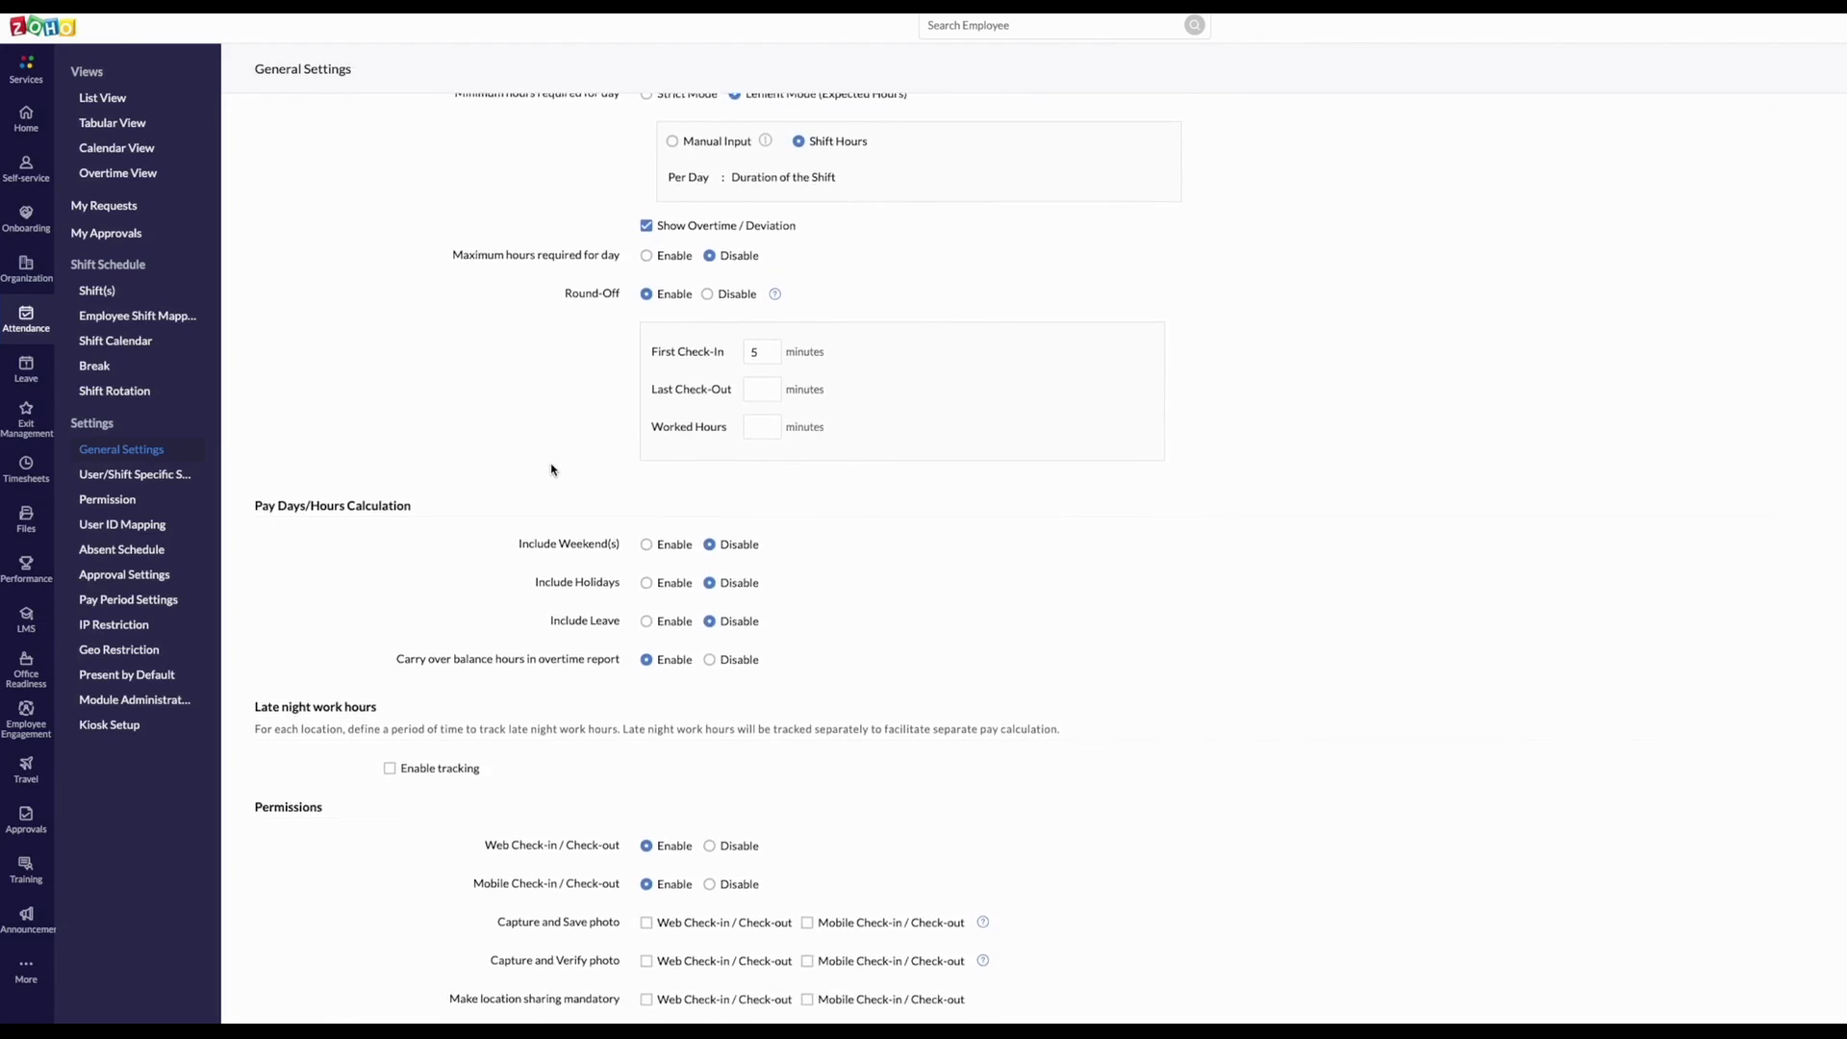
{"action": "scroll", "coordinate": [553, 469], "scroll_direction": "down", "scroll_amount": 3}
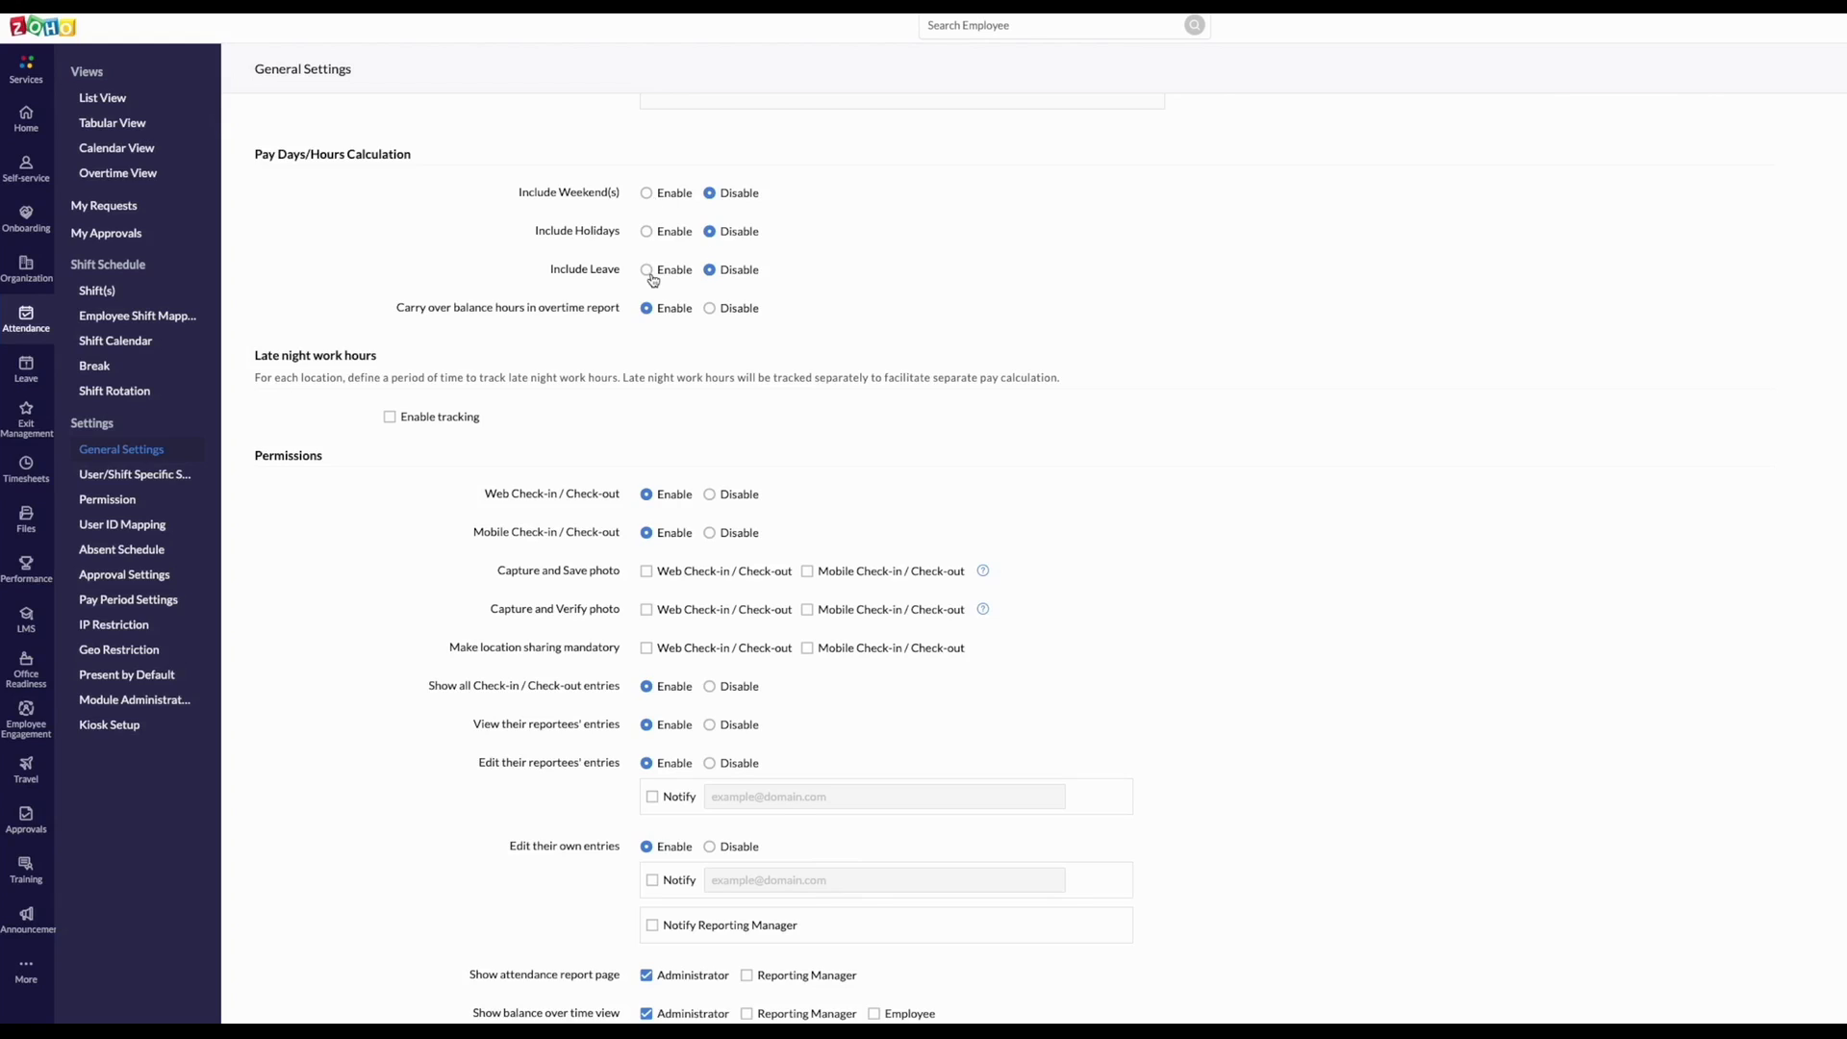
{"action": "scroll", "coordinate": [477, 450], "scroll_direction": "down", "scroll_amount": 1}
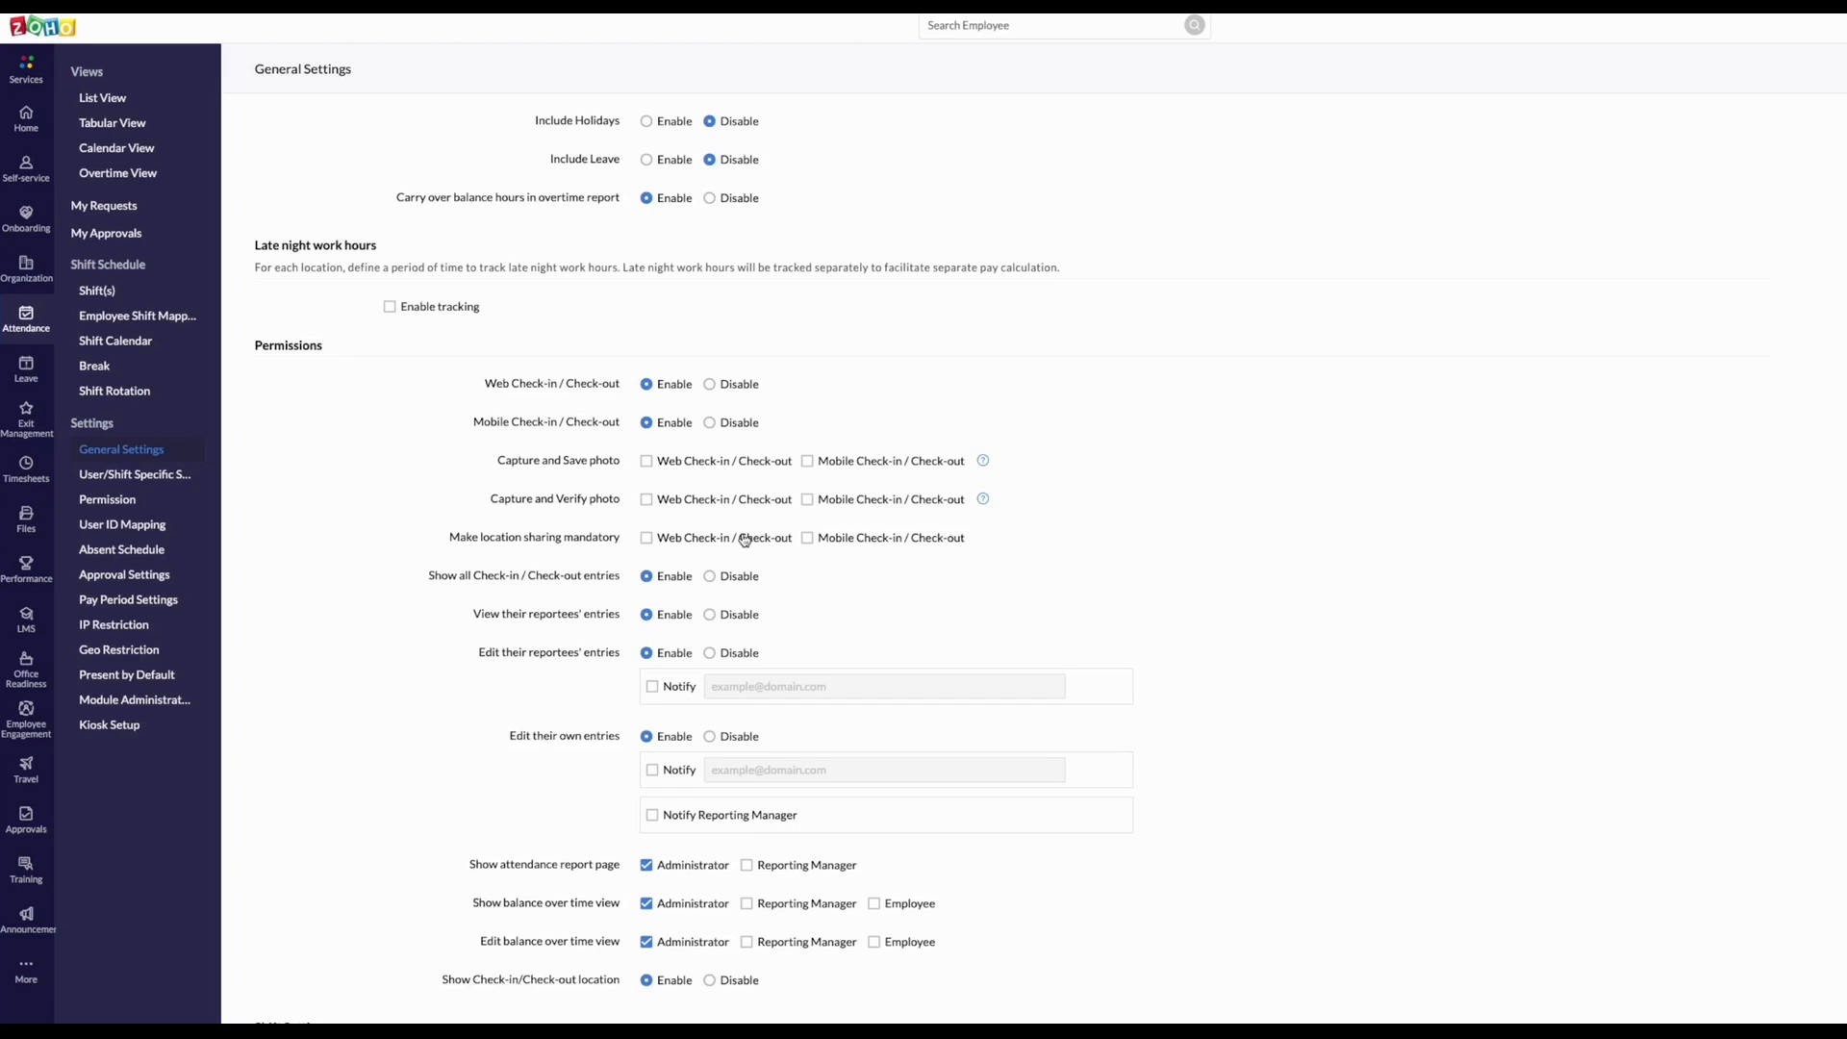
{"action": "scroll", "coordinate": [745, 540], "scroll_direction": "down", "scroll_amount": 4}
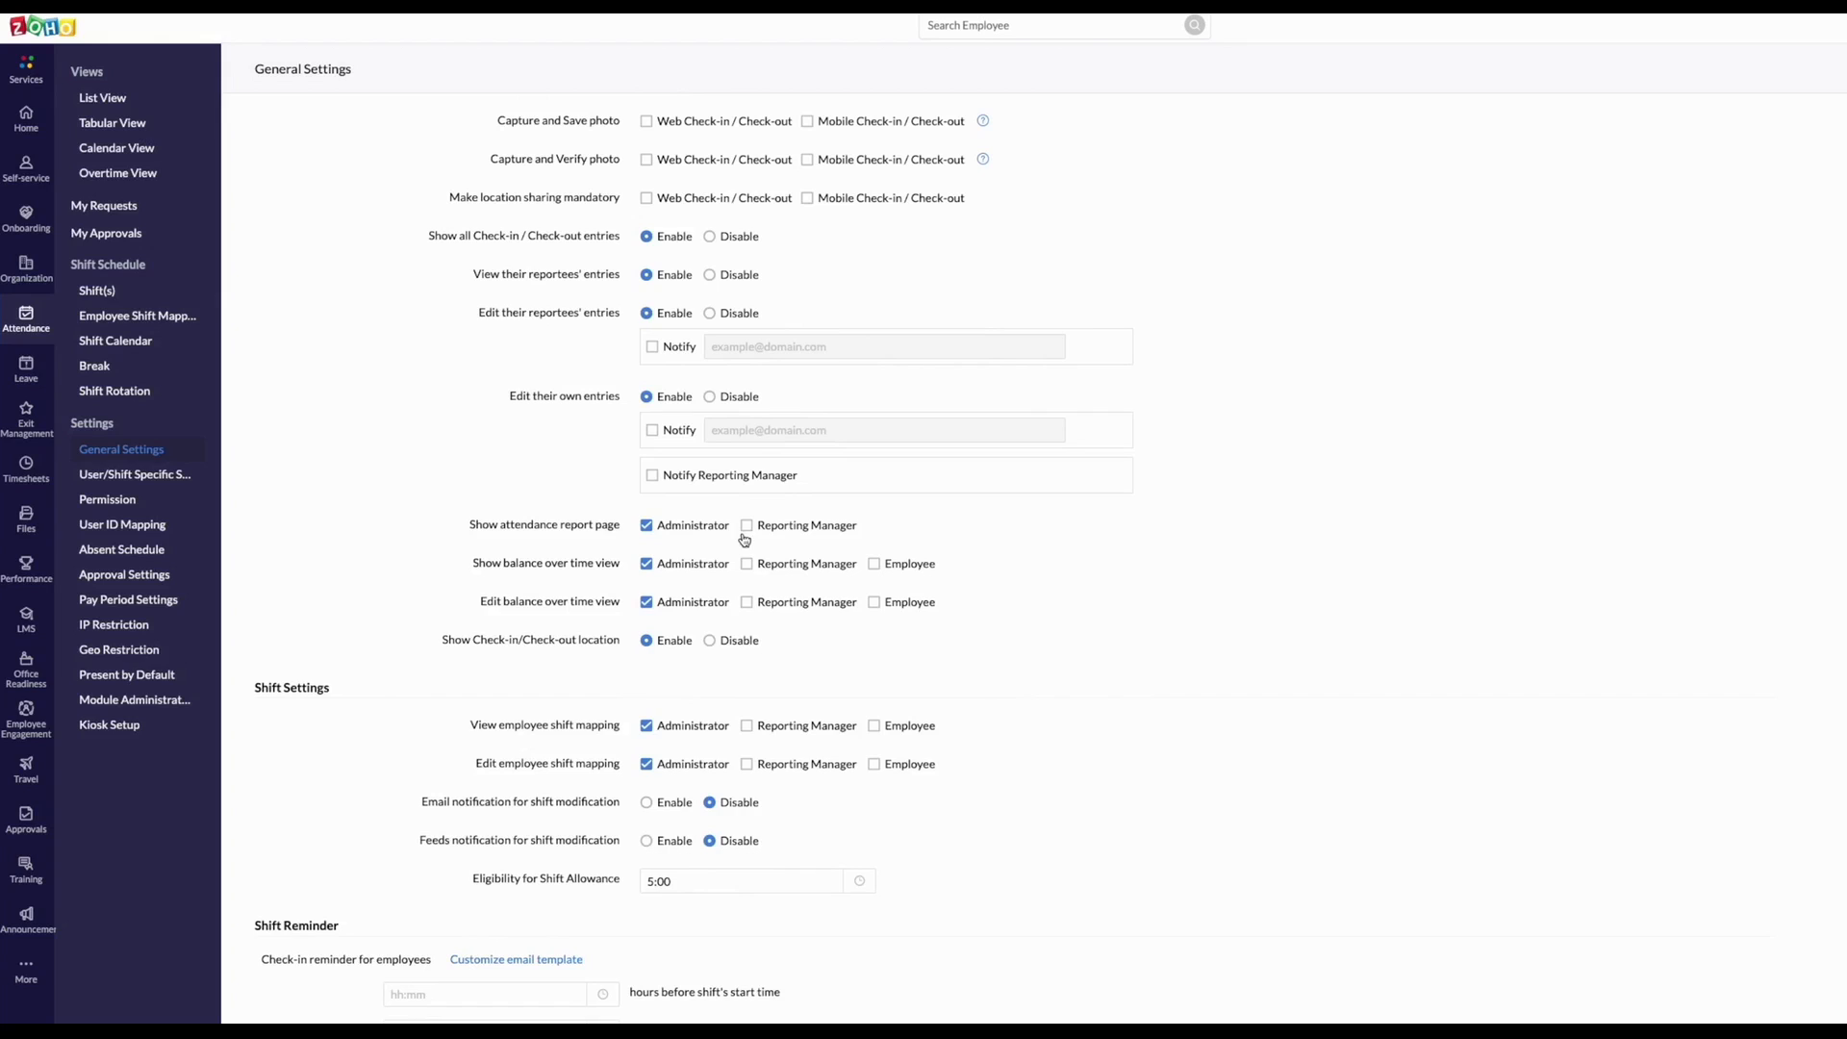
{"action": "scroll", "coordinate": [745, 540], "scroll_direction": "down", "scroll_amount": 3}
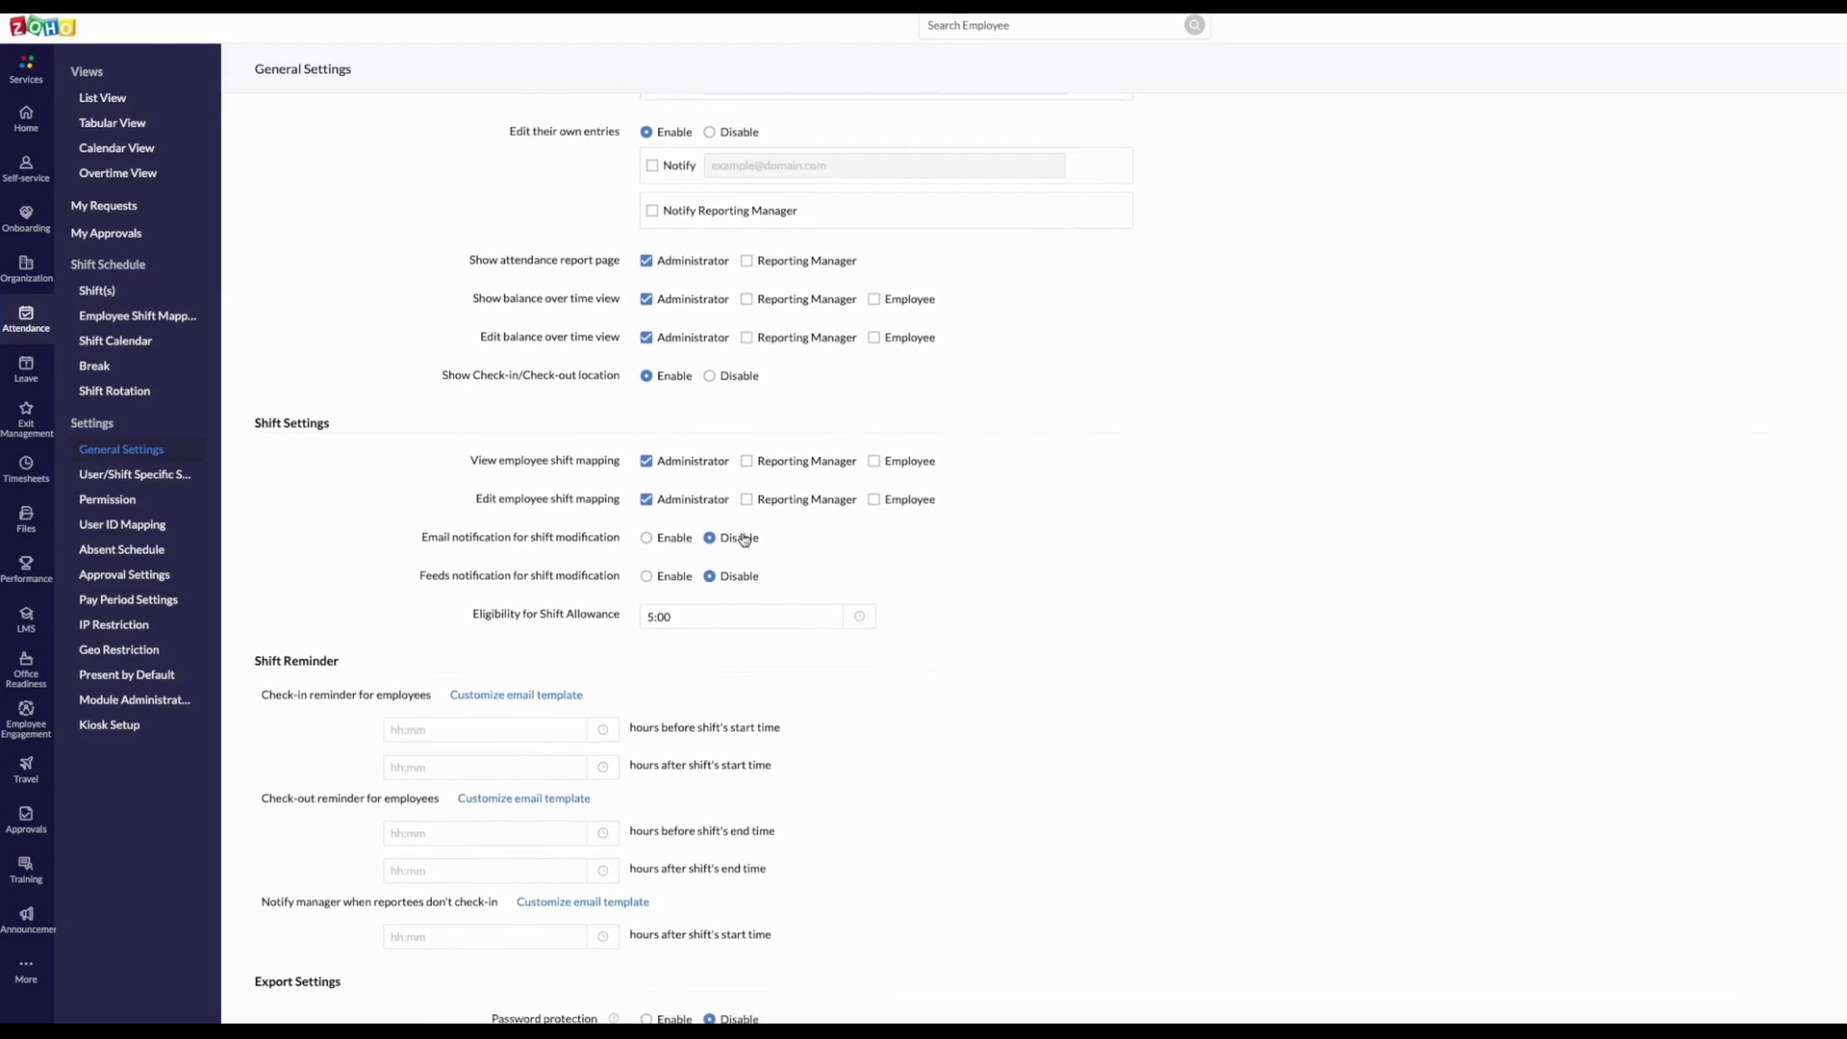
{"action": "scroll", "coordinate": [743, 542], "scroll_direction": "up", "scroll_amount": 8}
{"action": "scroll", "coordinate": [742, 541], "scroll_direction": "up", "scroll_amount": 7}
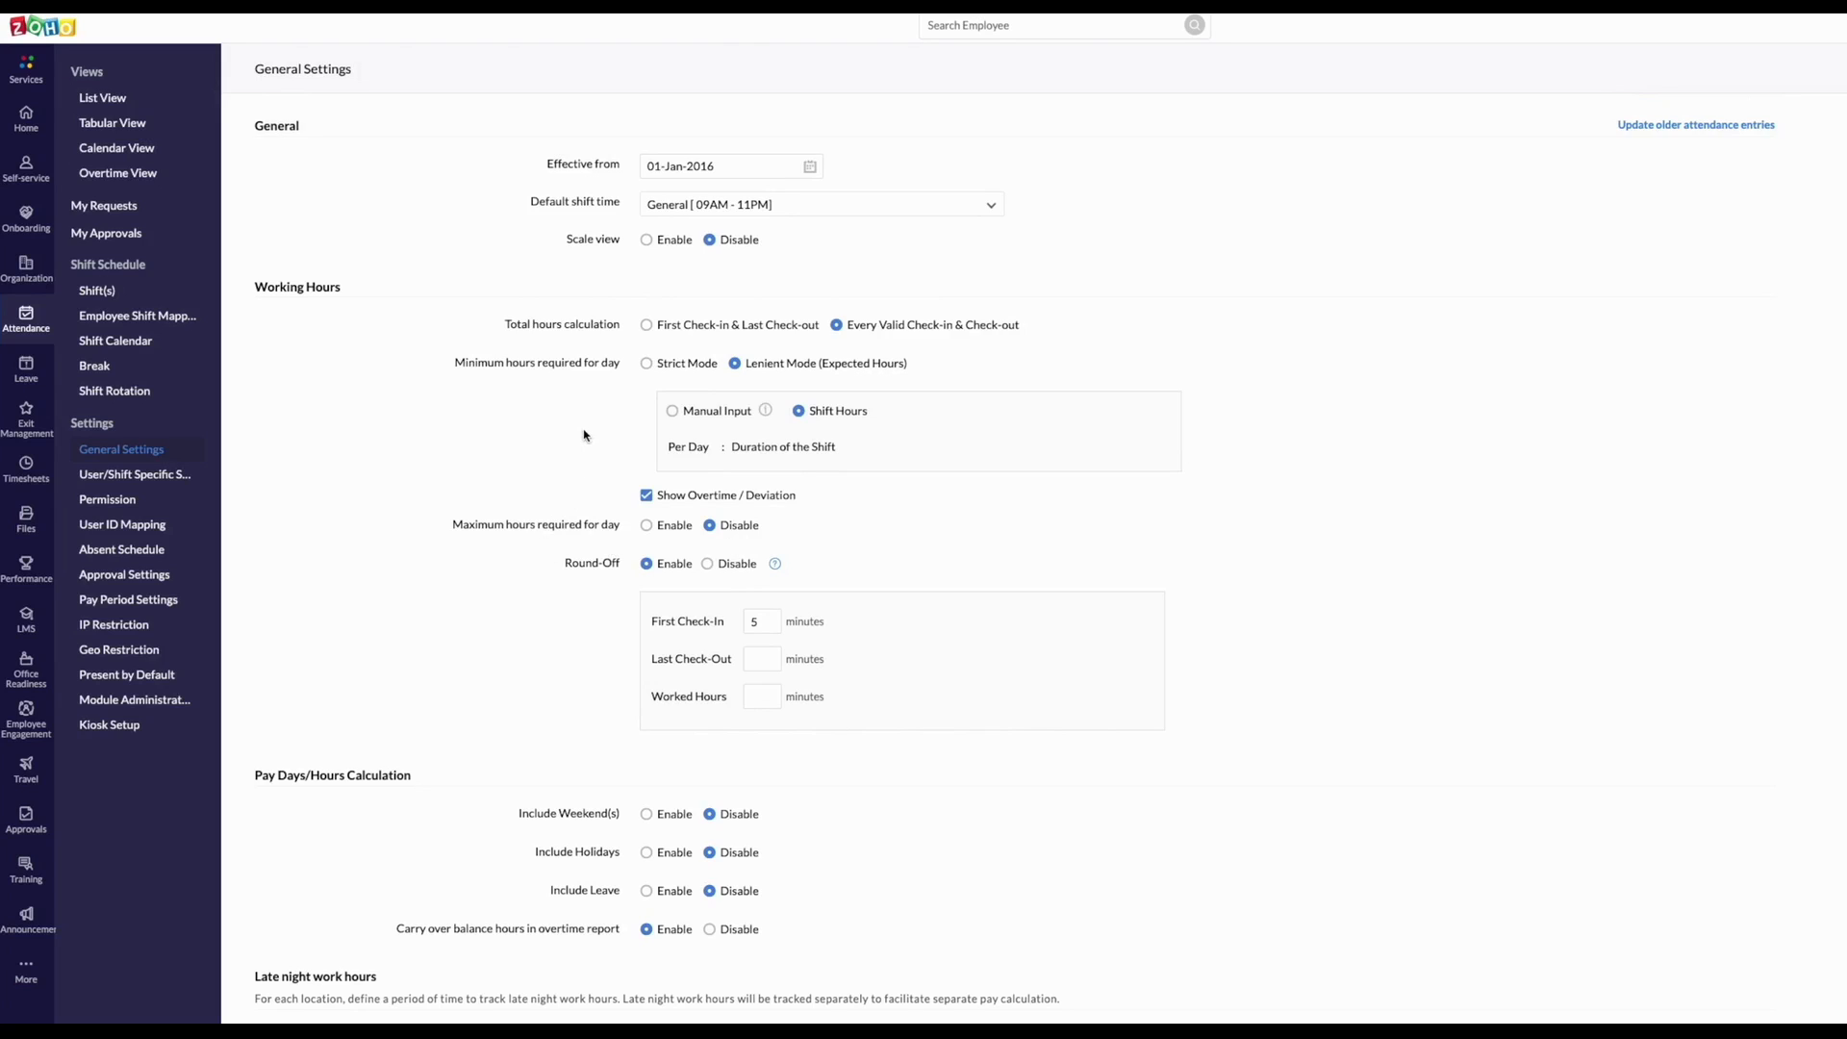
{"action": "scroll", "coordinate": [584, 435], "scroll_direction": "down", "scroll_amount": 4}
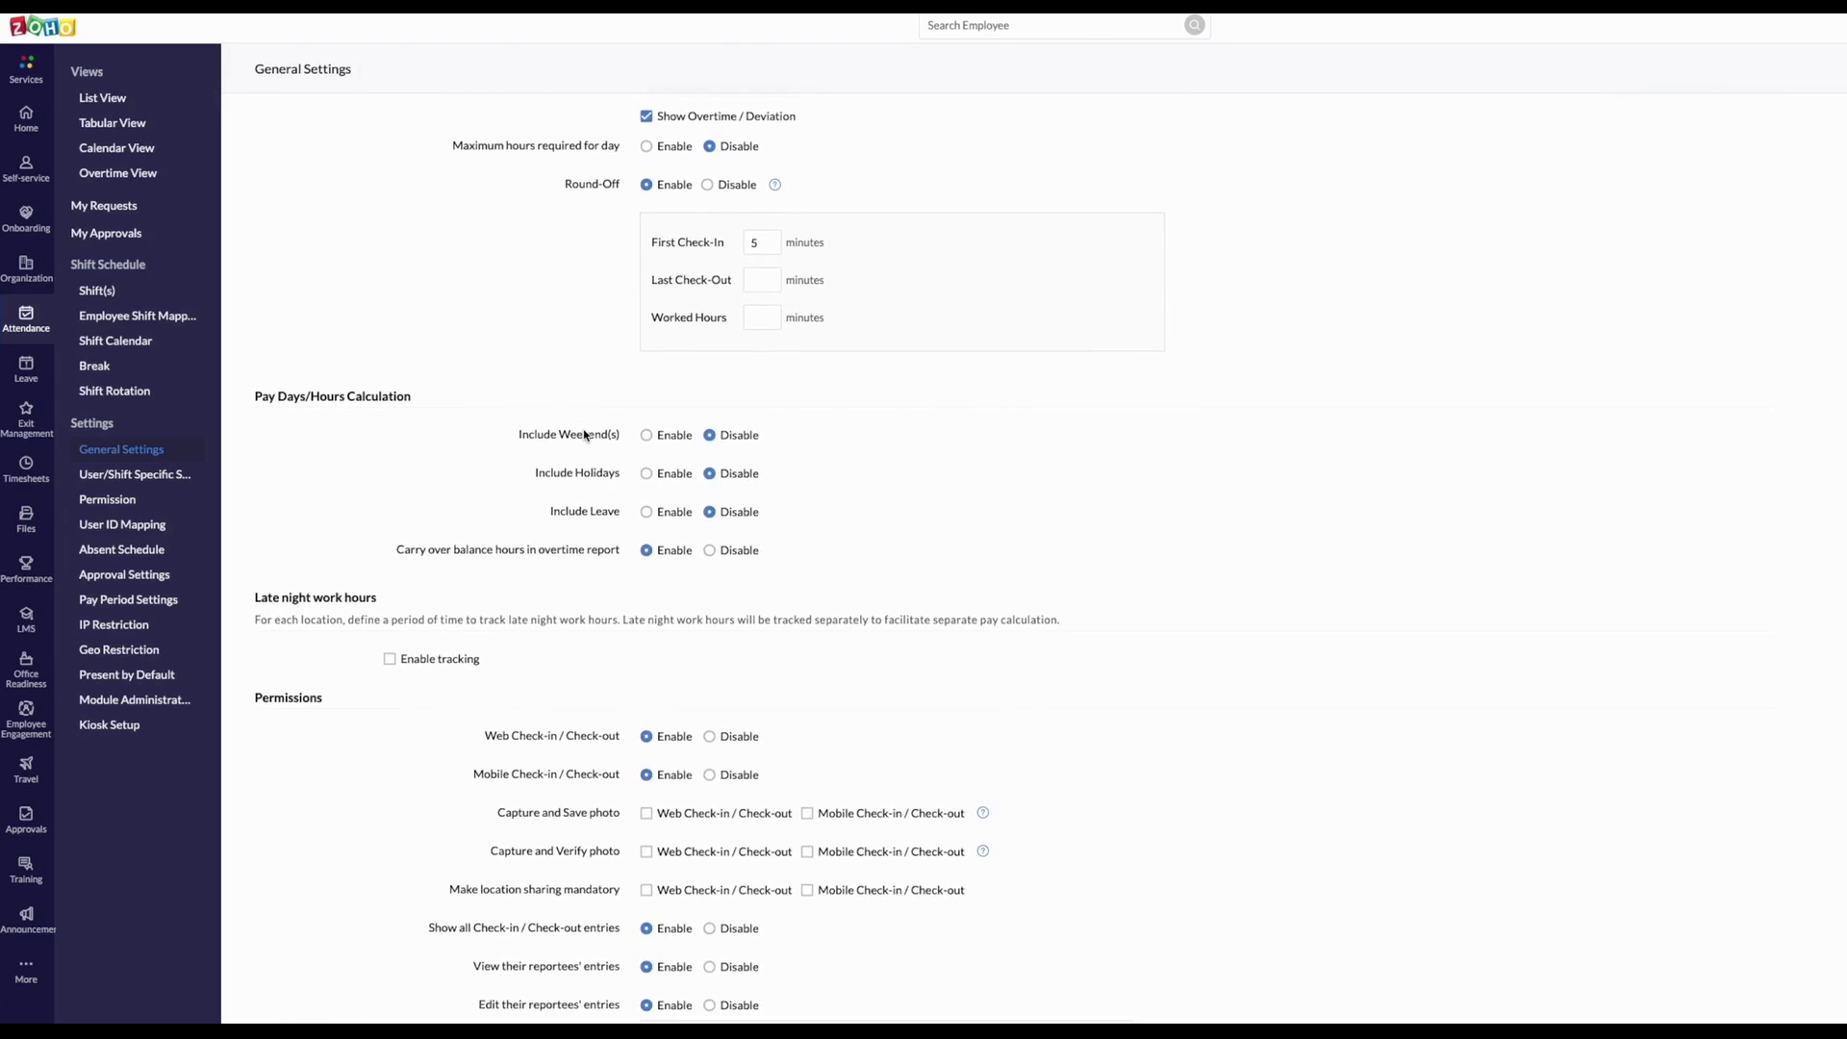
{"action": "scroll", "coordinate": [584, 436], "scroll_direction": "down", "scroll_amount": 5}
{"action": "scroll", "coordinate": [257, 575], "scroll_direction": "down", "scroll_amount": 4}
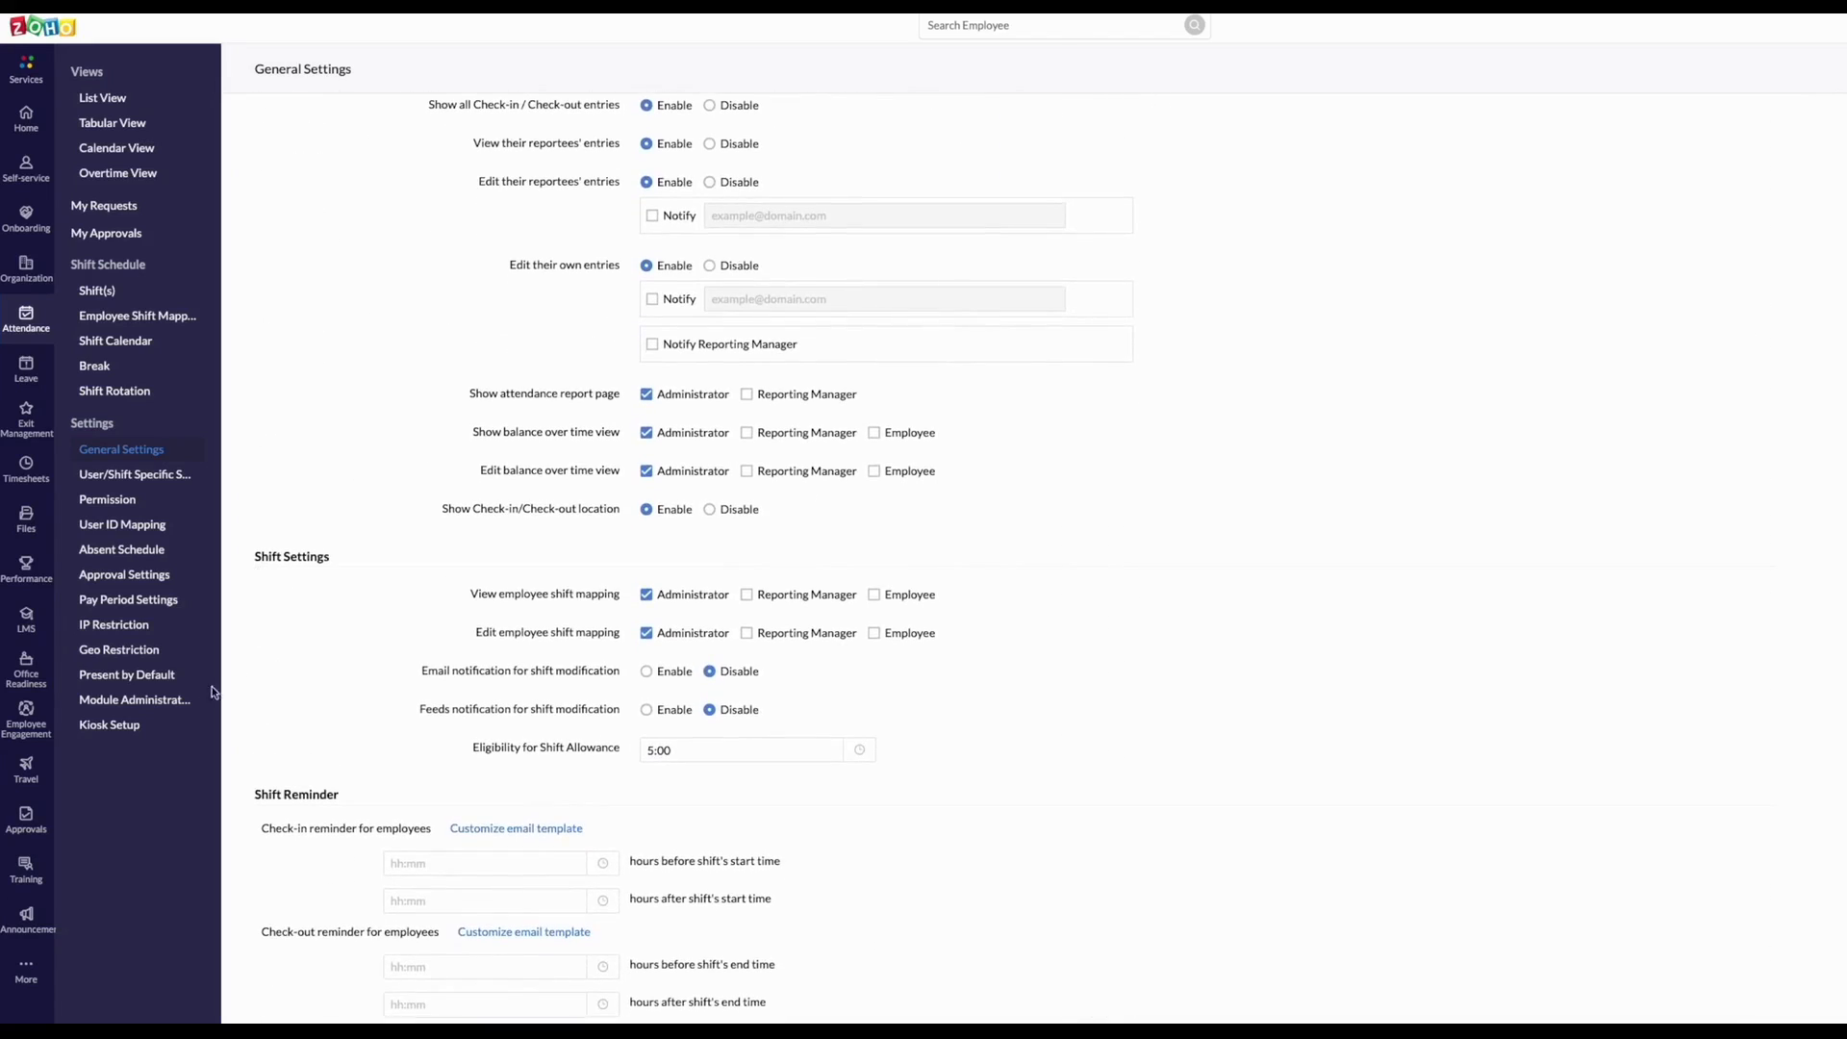
- Start a new Present by Default group and make it applicable for the first three listed employees
{"action": "left_click", "coordinate": [134, 678]}
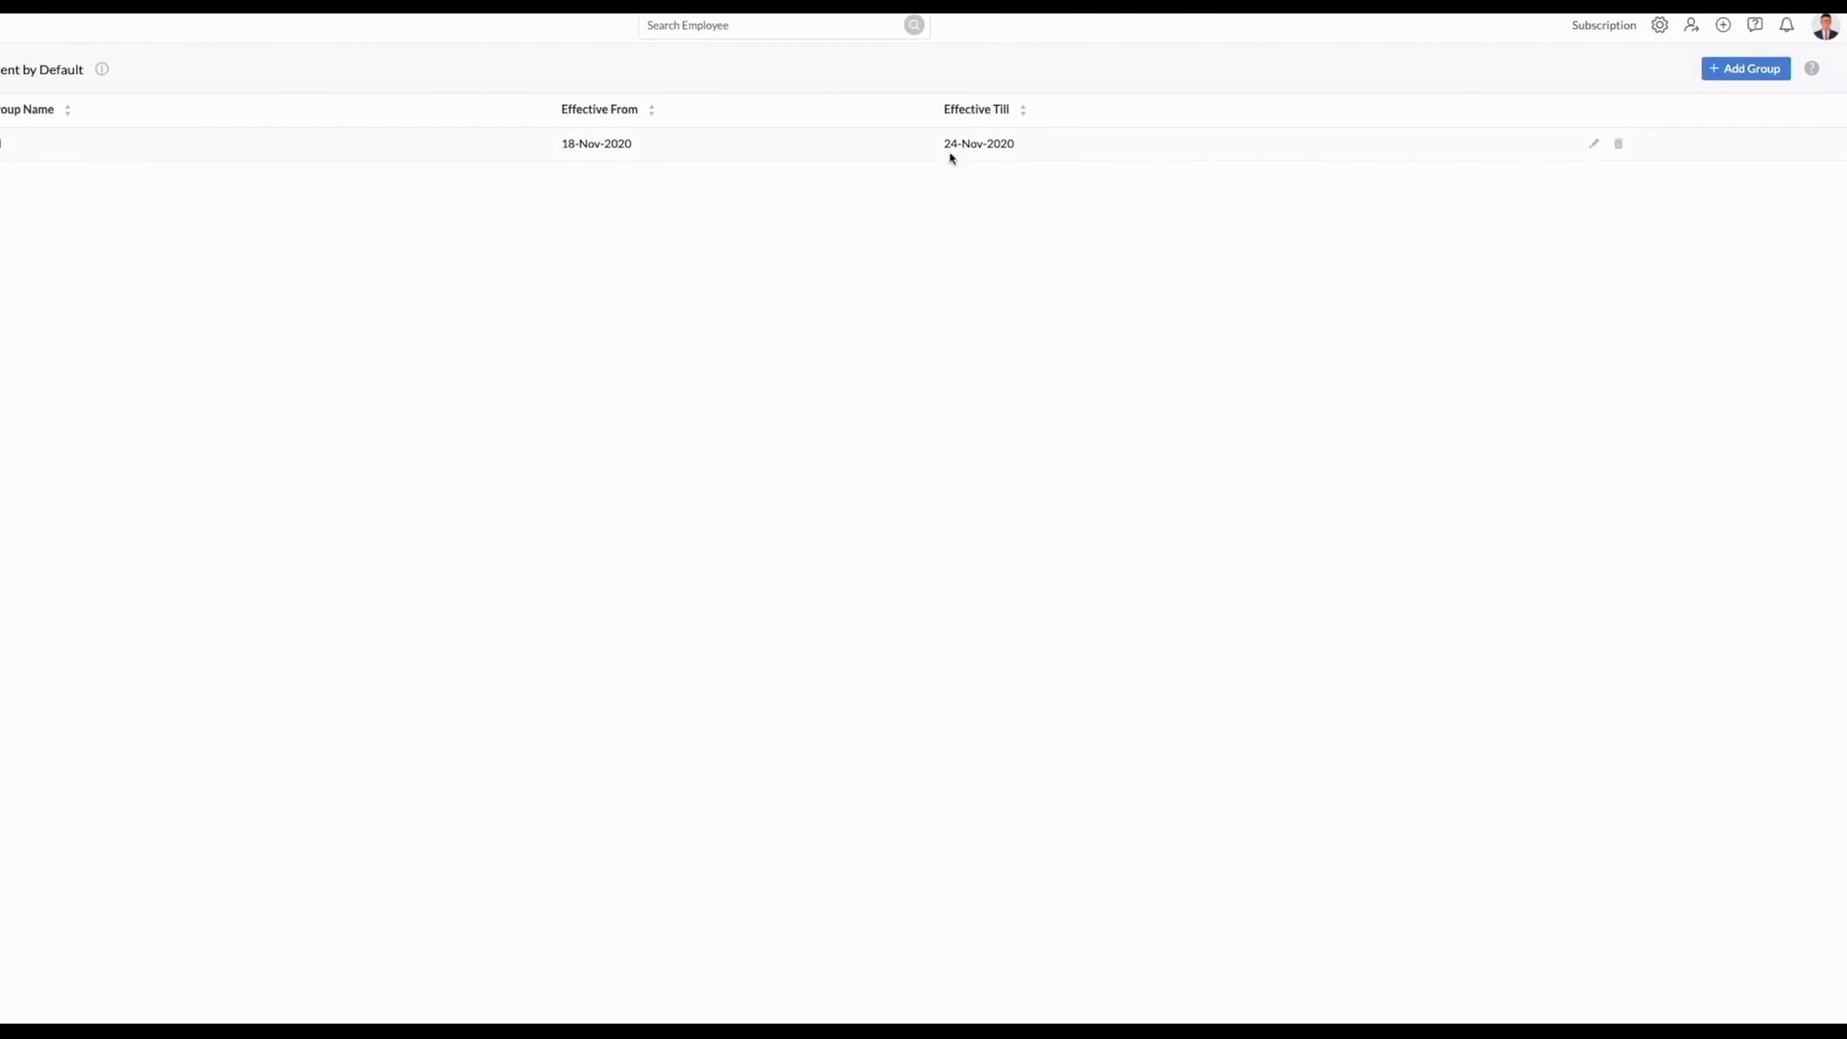
{"action": "left_click", "coordinate": [1732, 75]}
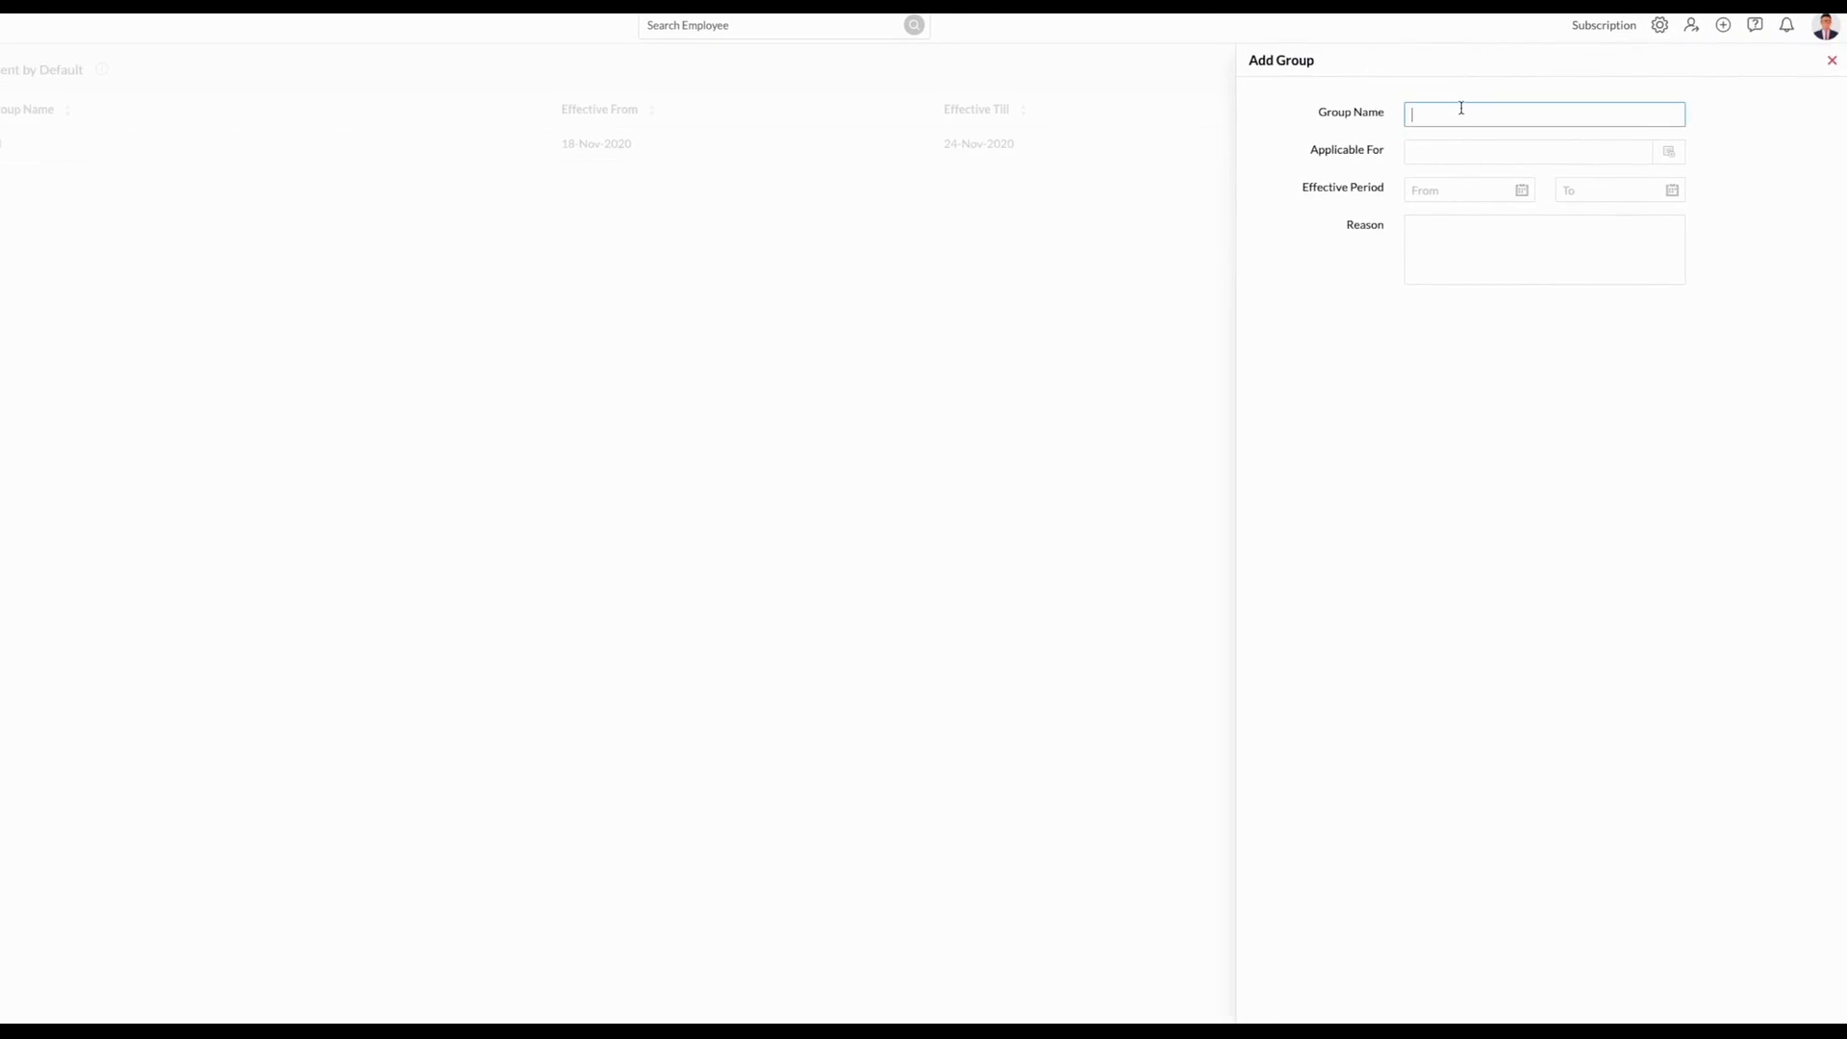
{"action": "left_click", "coordinate": [1667, 155]}
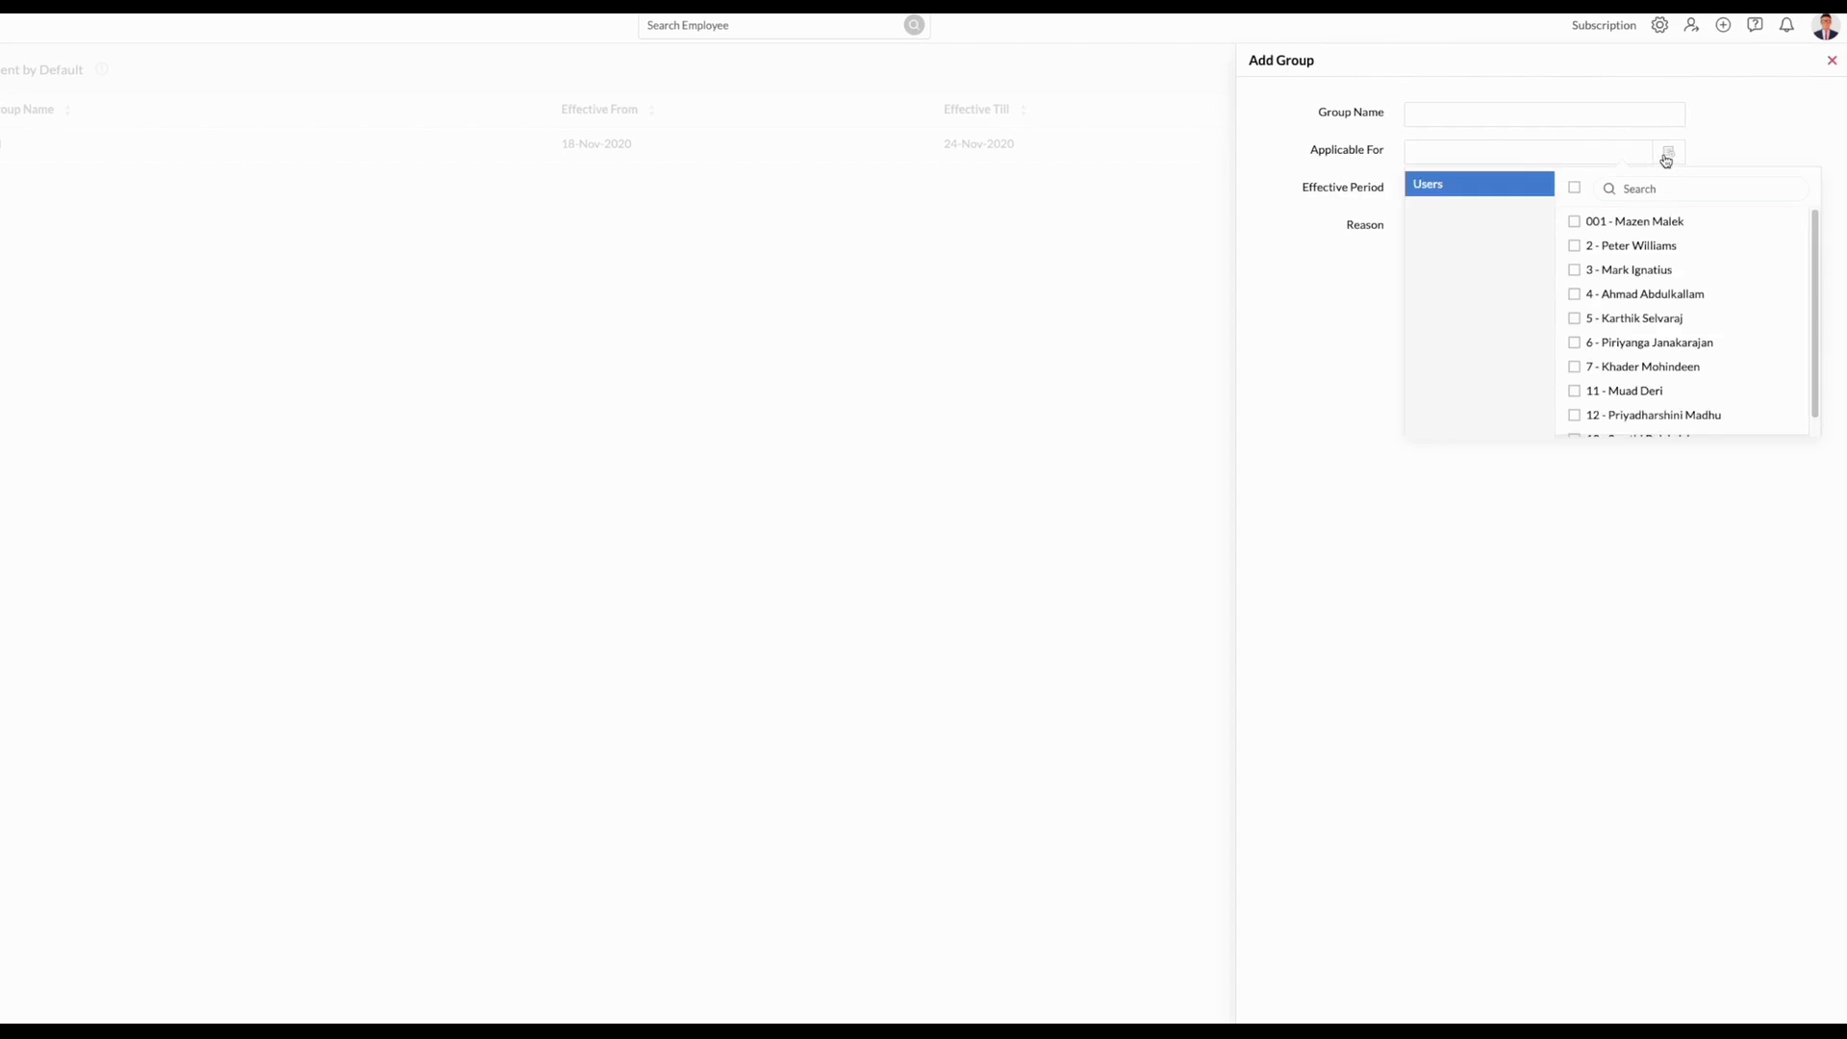
{"action": "left_click", "coordinate": [1575, 247]}
{"action": "left_click", "coordinate": [1574, 304]}
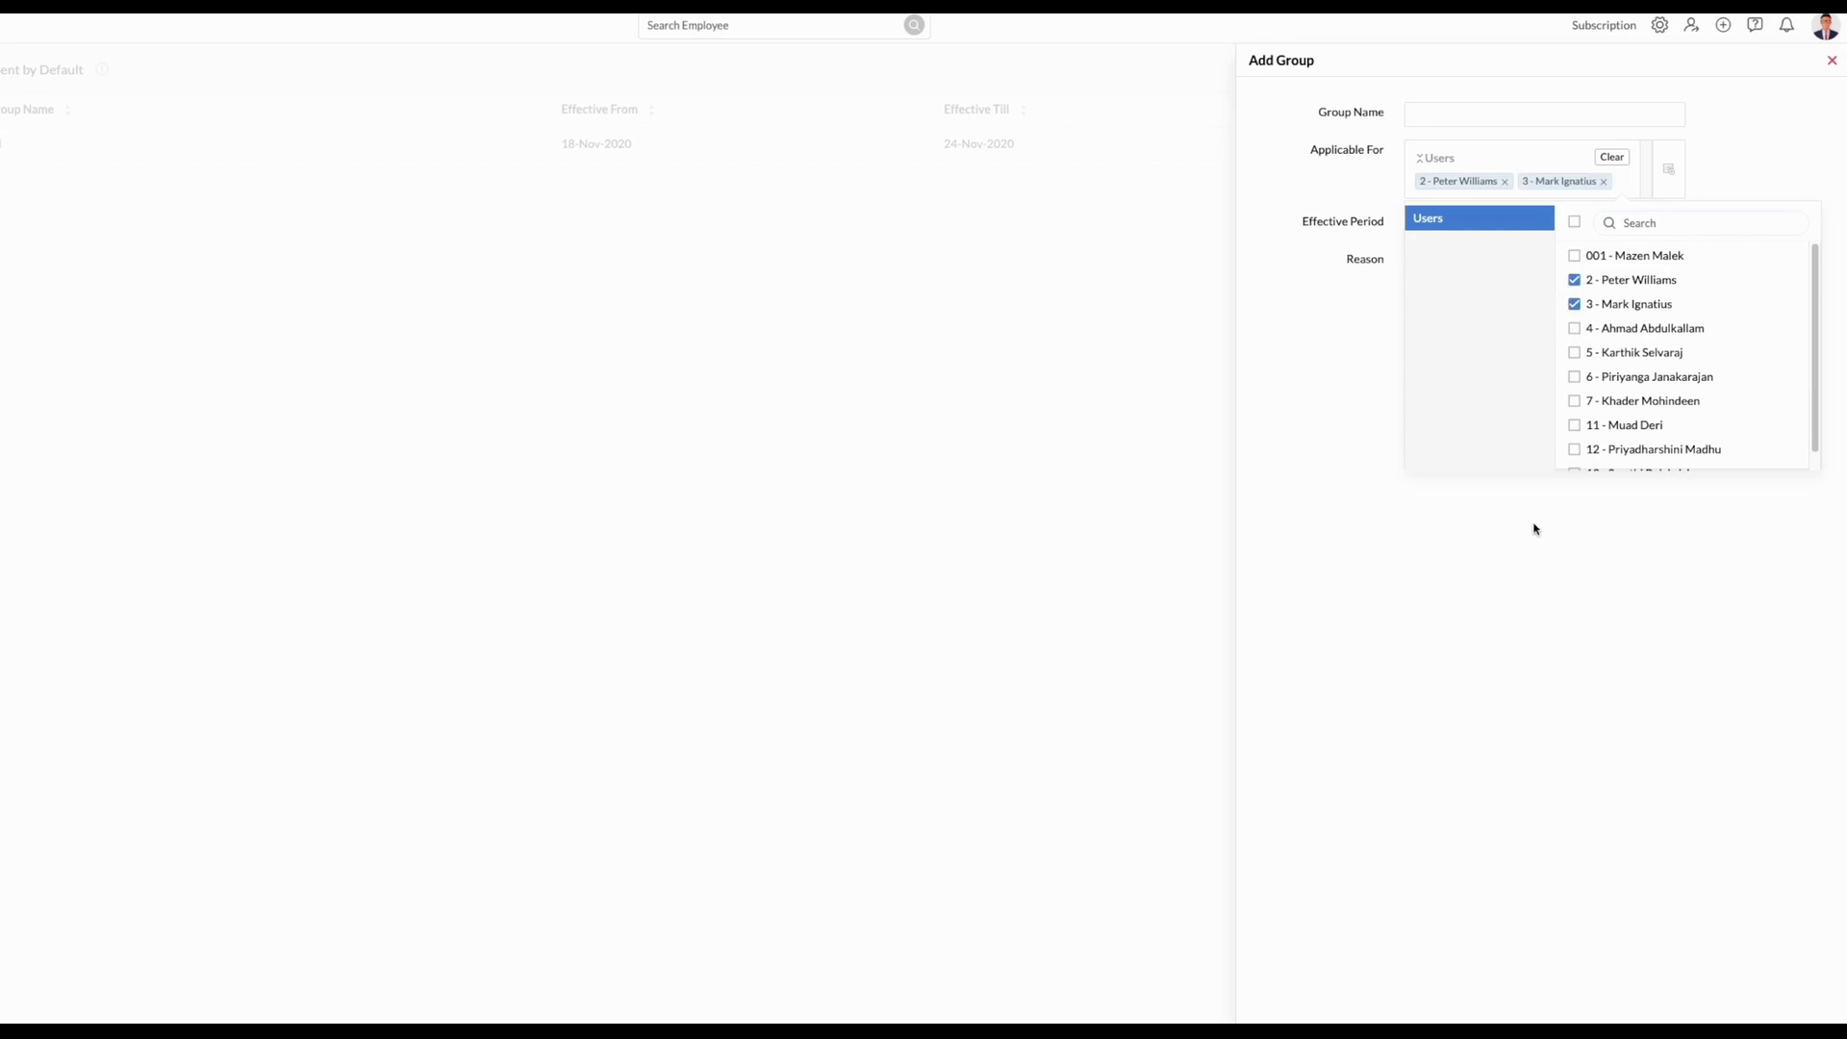
{"action": "left_click", "coordinate": [1575, 254]}
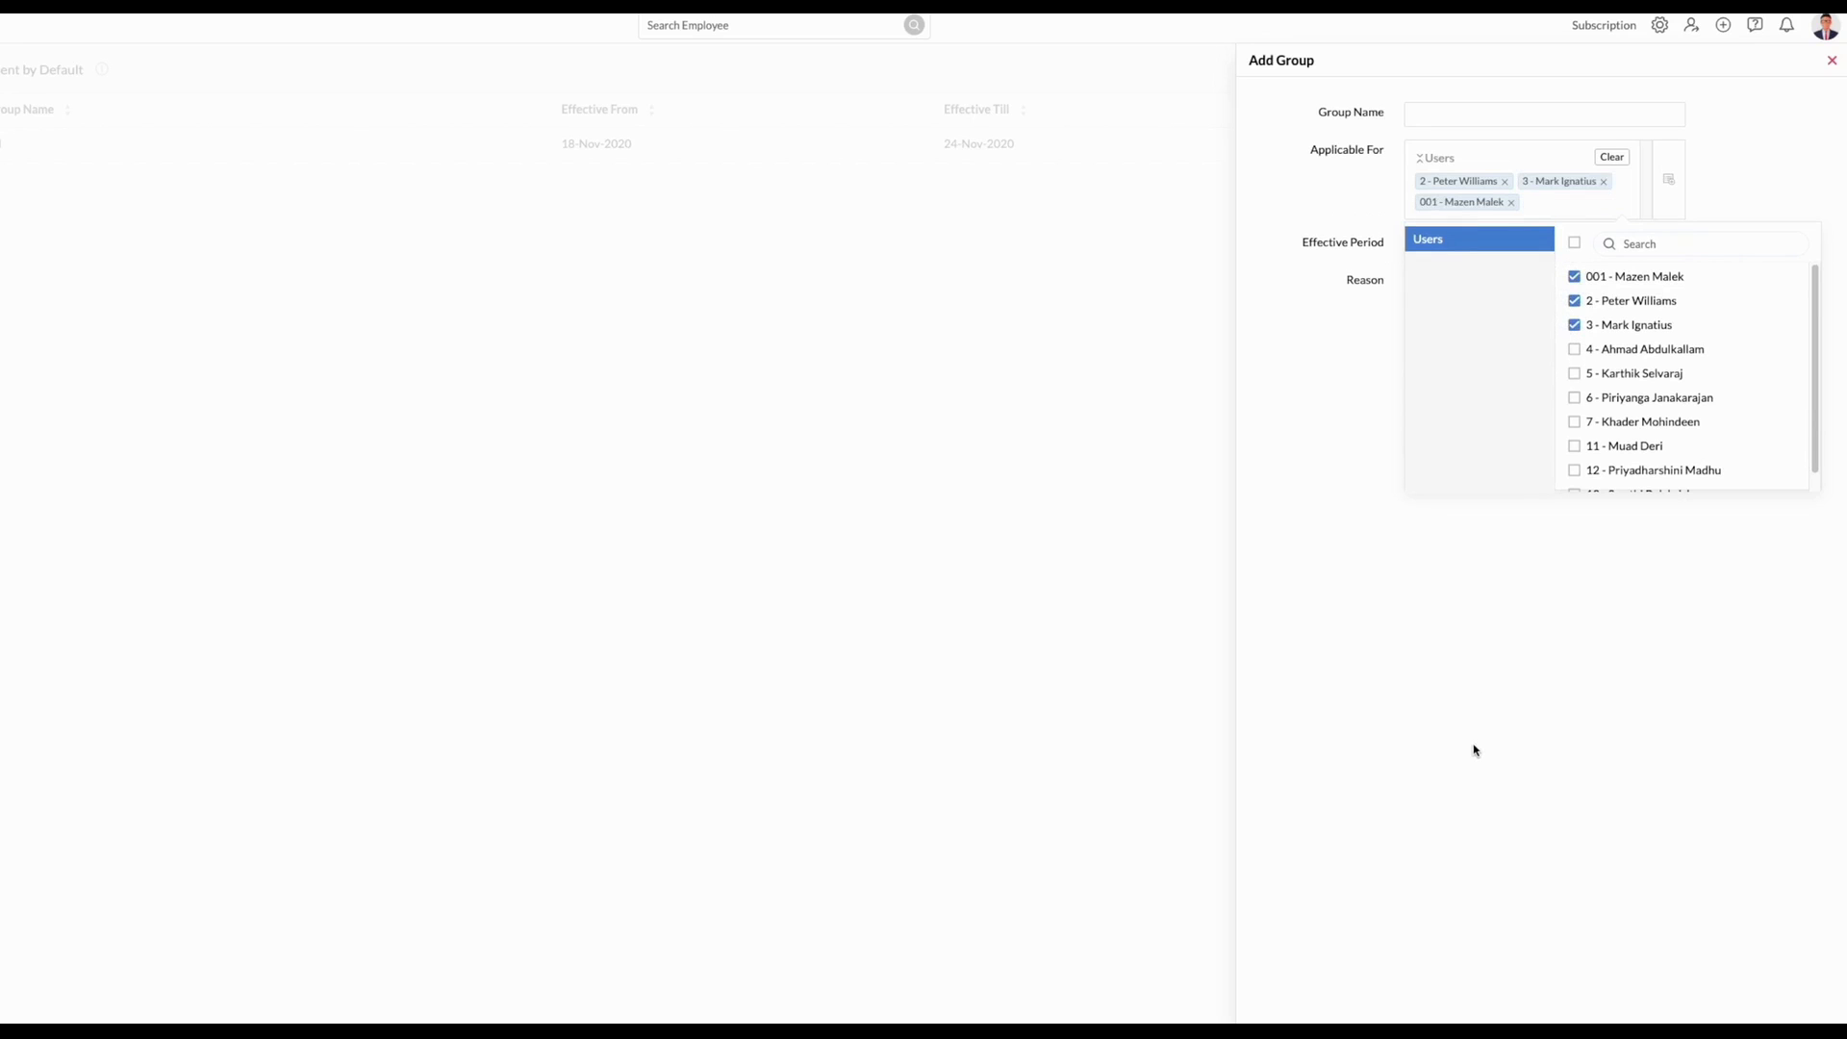
{"action": "left_click", "coordinate": [1363, 284]}
- Set the group's effective period from 20-Sep-2022 to 31-May-2023
{"action": "left_click", "coordinate": [1461, 237]}
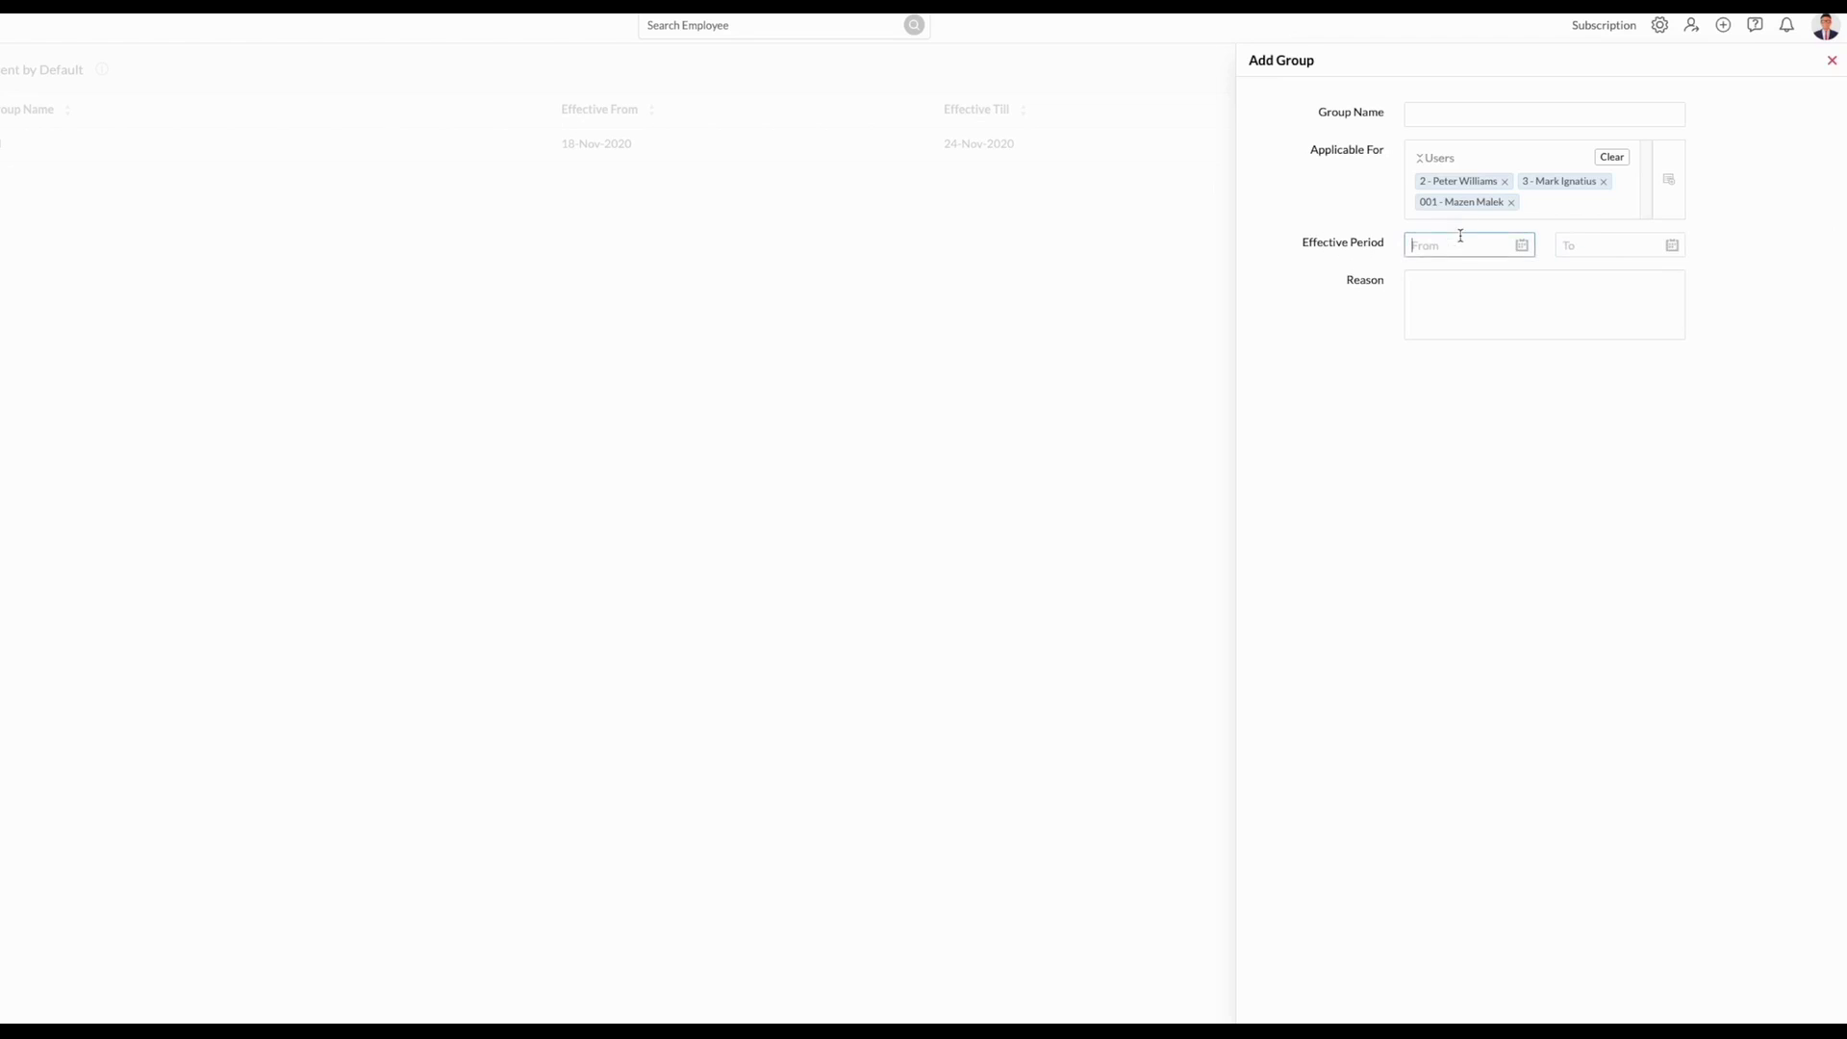
{"action": "left_click", "coordinate": [1480, 419]}
{"action": "left_click", "coordinate": [1602, 242]}
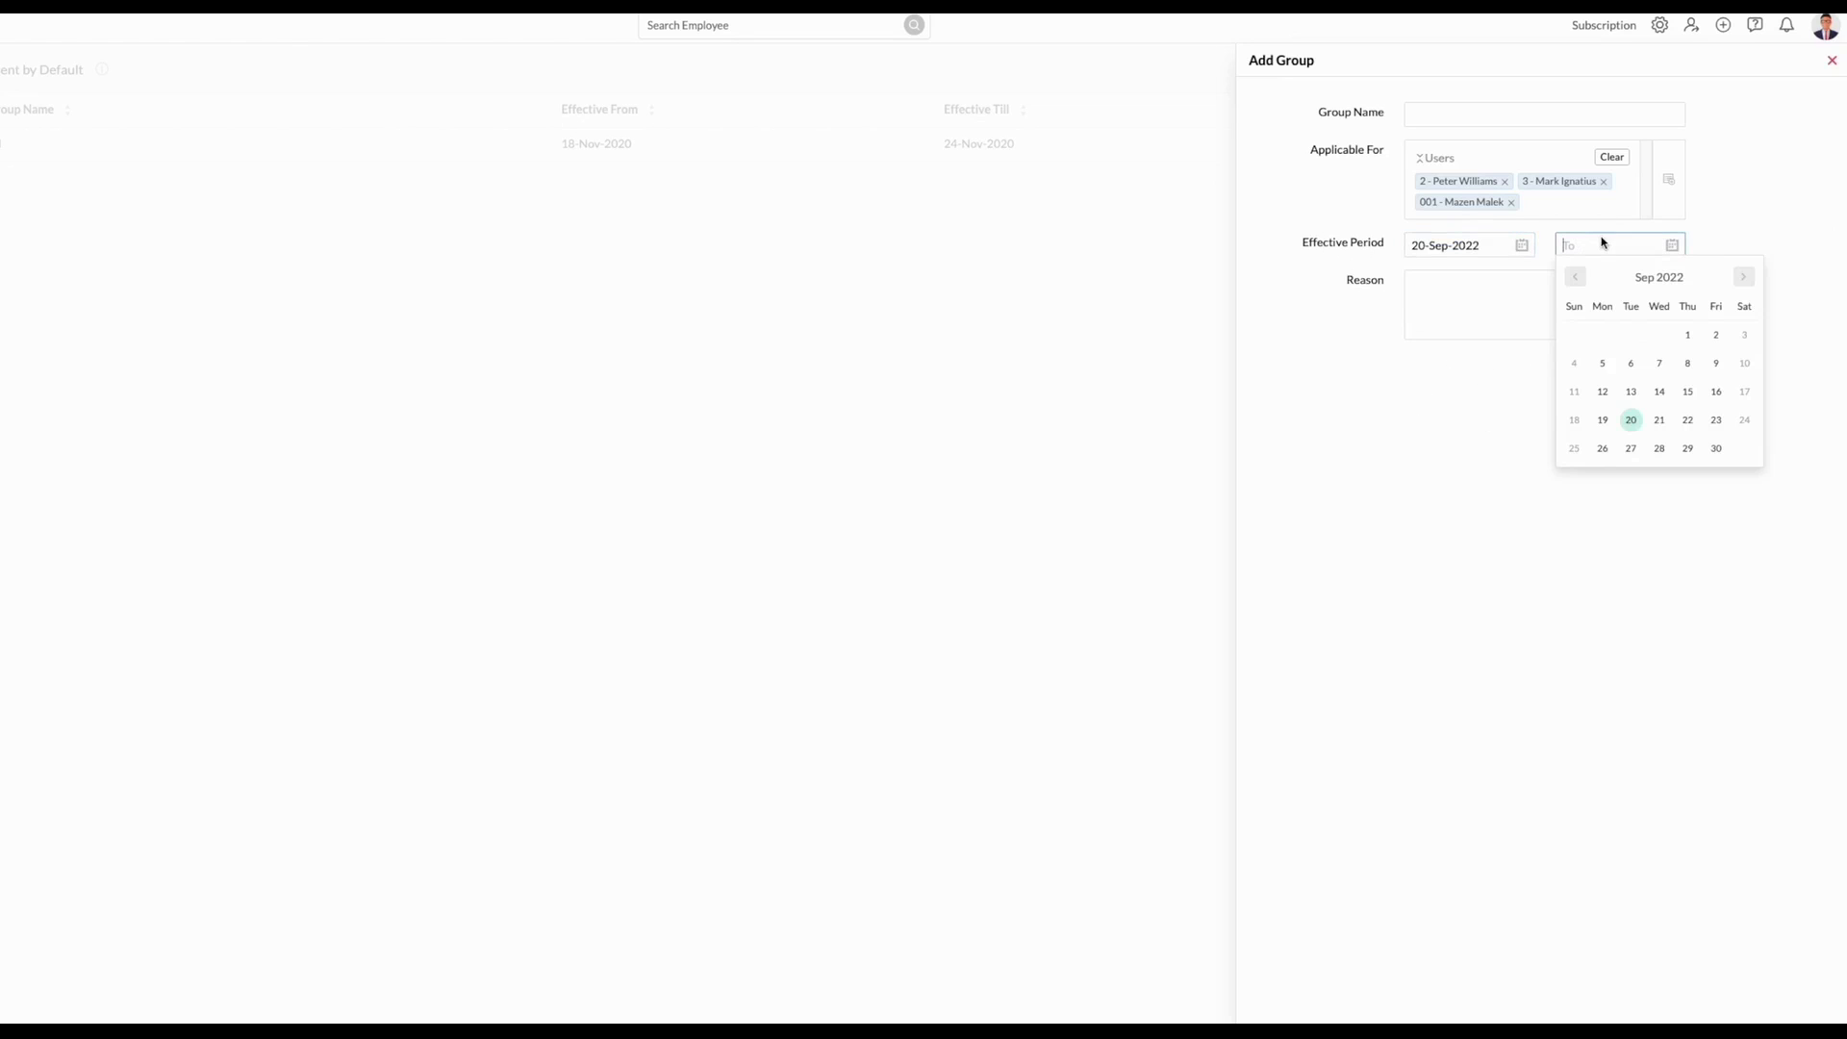
{"action": "left_click", "coordinate": [1743, 277]}
{"action": "left_click", "coordinate": [1743, 277]}
{"action": "left_click", "coordinate": [1744, 277]}
{"action": "left_click", "coordinate": [1743, 277]}
{"action": "left_click", "coordinate": [1743, 277]}
{"action": "left_click", "coordinate": [1743, 277]}
{"action": "left_click", "coordinate": [1743, 277]}
{"action": "left_click", "coordinate": [1743, 277]}
{"action": "left_click", "coordinate": [1660, 448]}
- Enter the reason "Always working off site.", name the group "Default Group for Offsite Visit" and save it
{"action": "left_click", "coordinate": [1559, 292]}
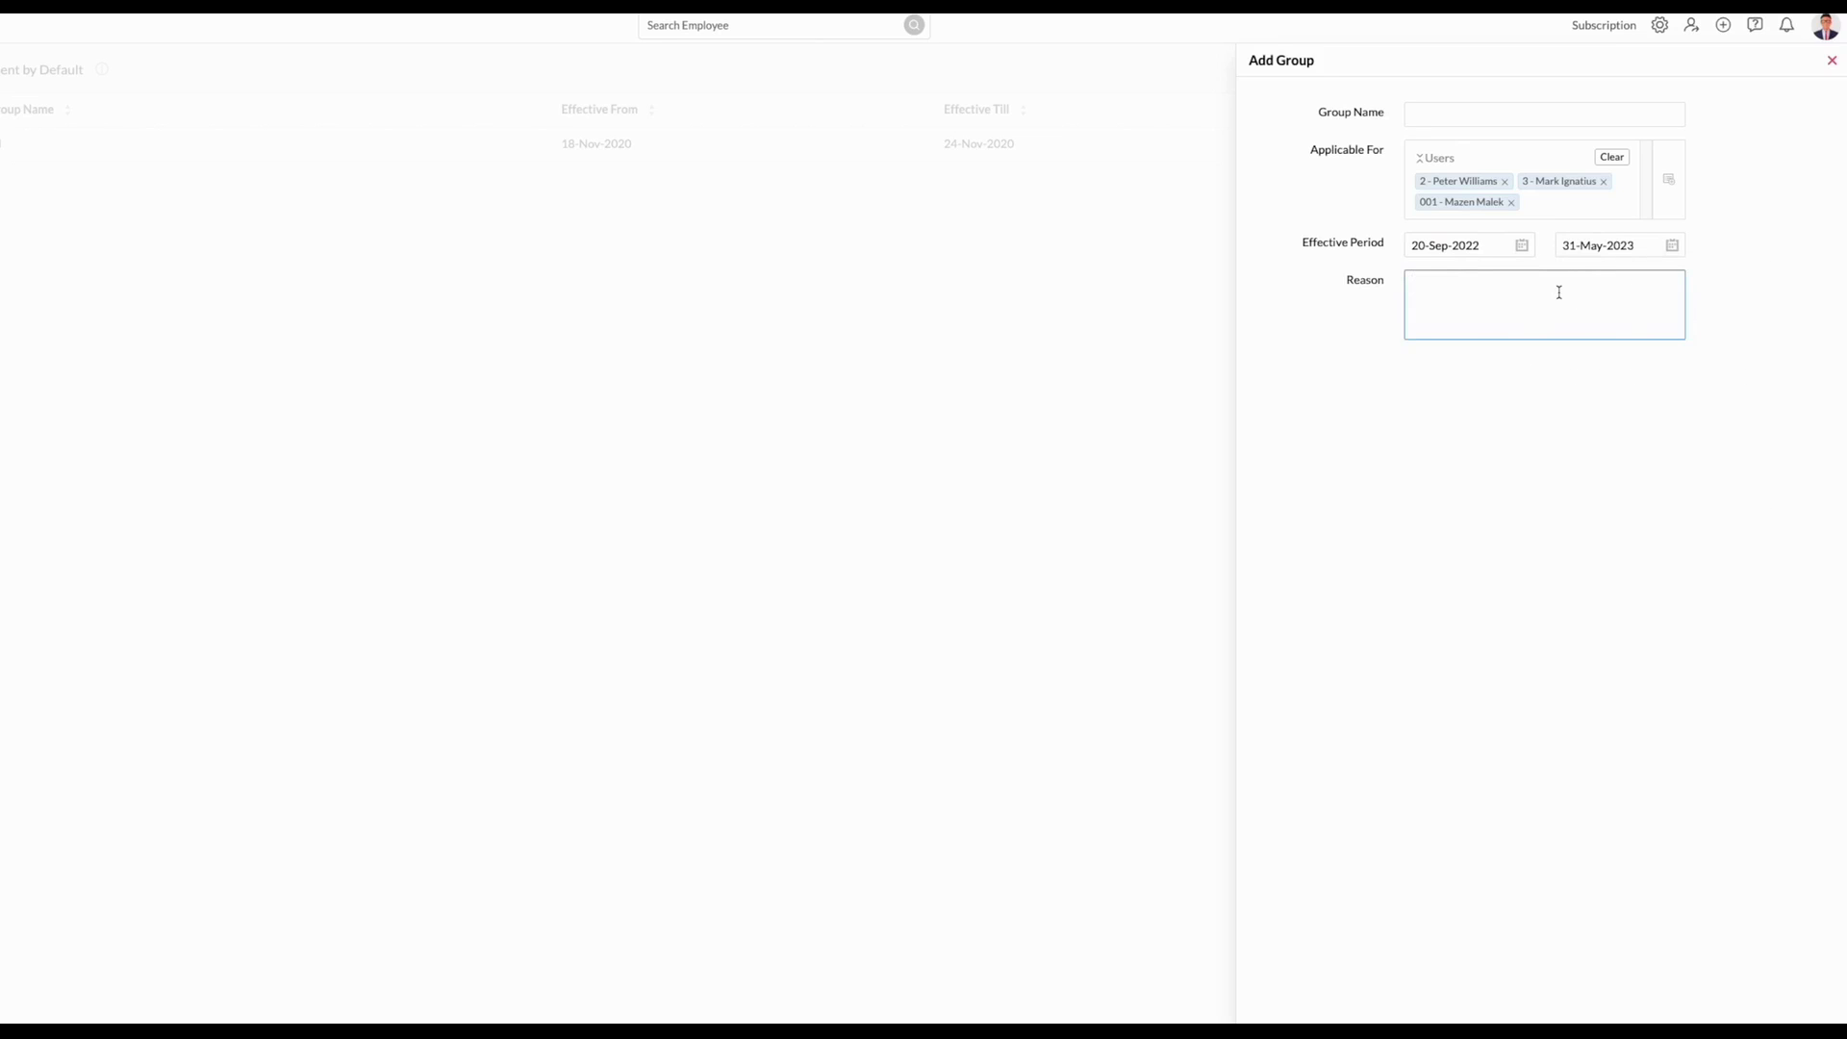
{"action": "type", "text": "Always working off site."}
{"action": "left_click", "coordinate": [1457, 115]}
{"action": "type", "text": "Default Group for Offsite Visit"}
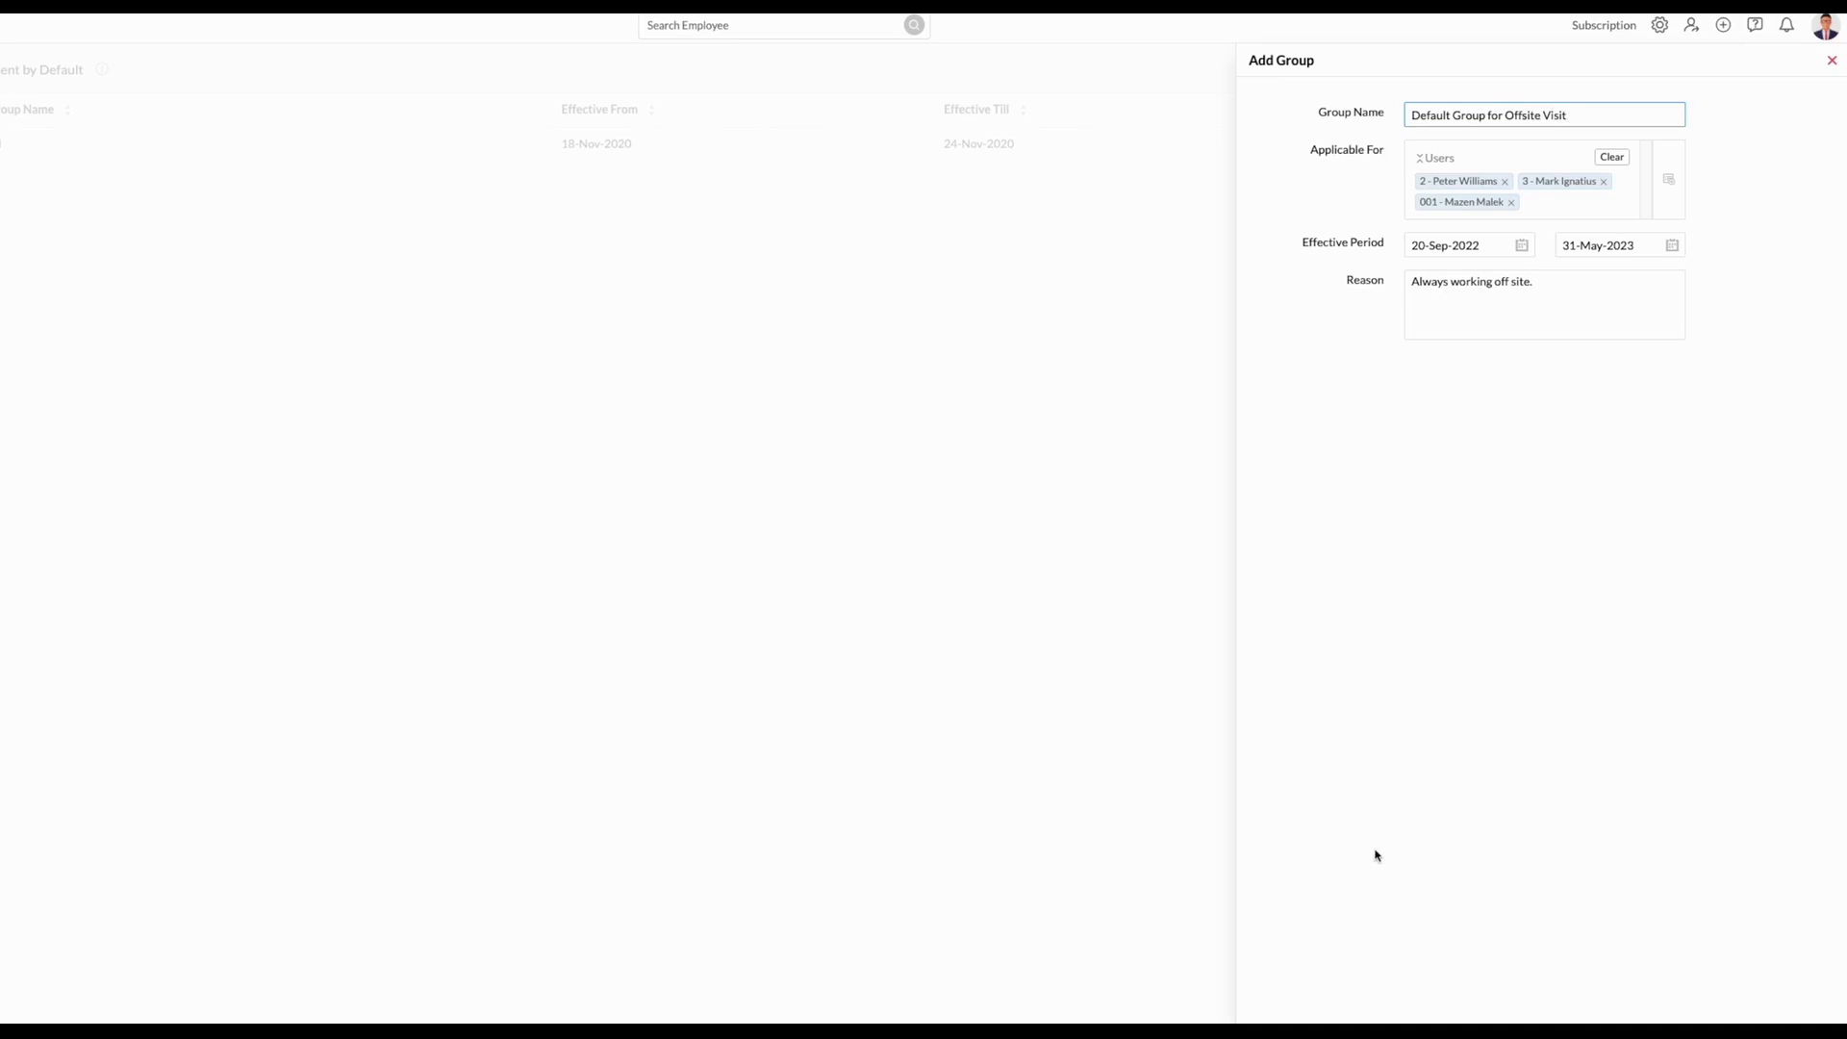
{"action": "left_click", "coordinate": [1289, 1031]}
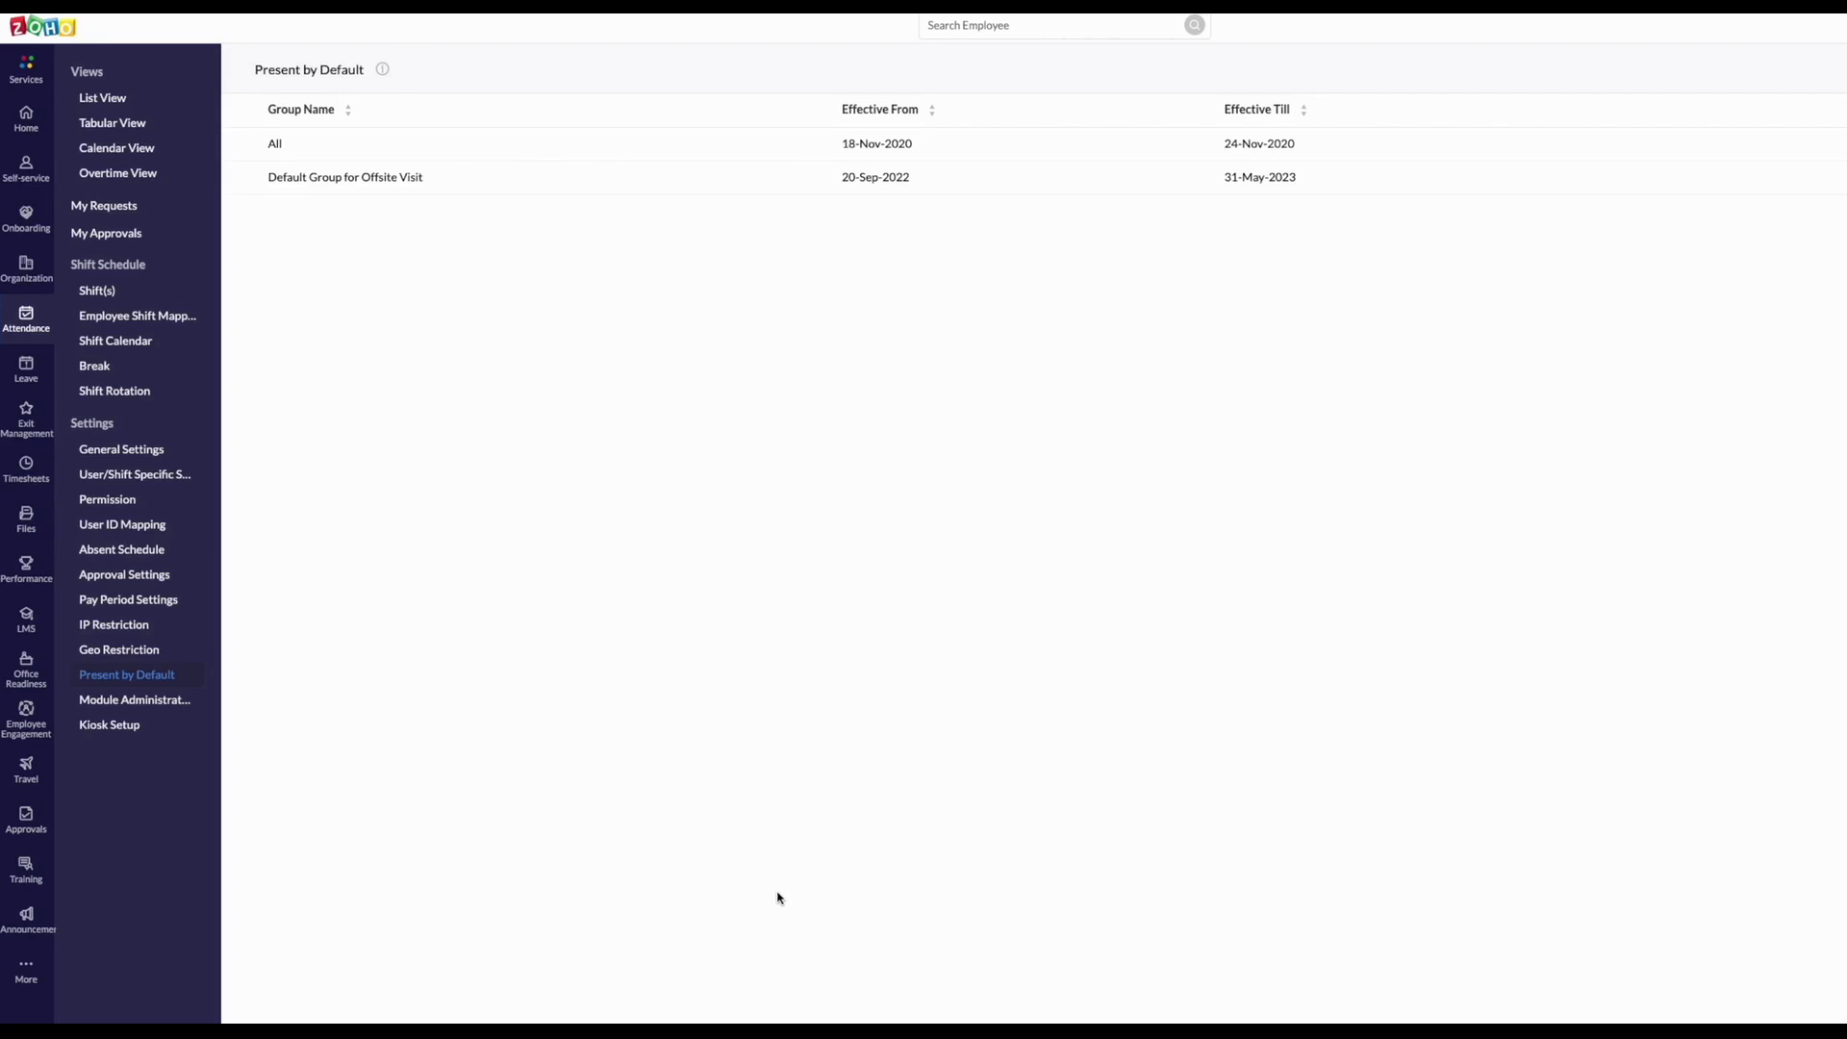
- Try making the Daily absent schedule applicable for the USA location instead of the Marketing group, and leave it without saving
{"action": "left_click", "coordinate": [121, 546]}
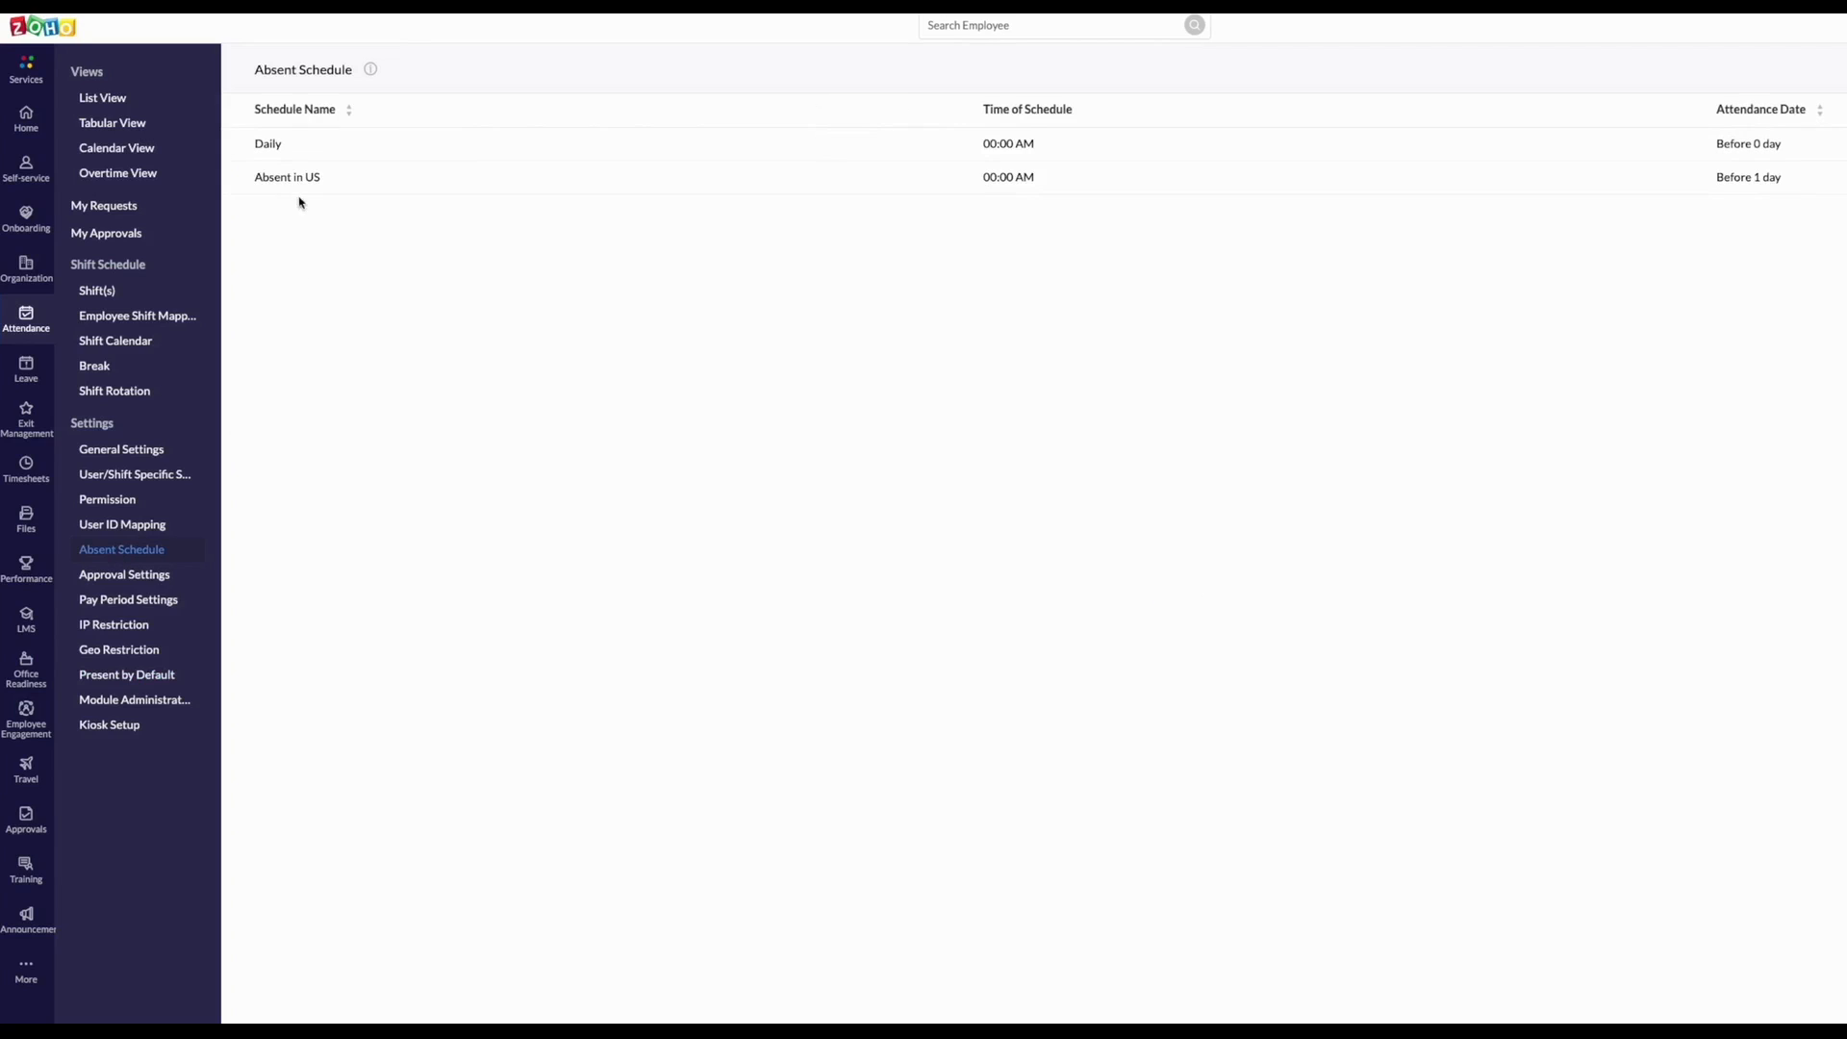
{"action": "left_click", "coordinate": [277, 146]}
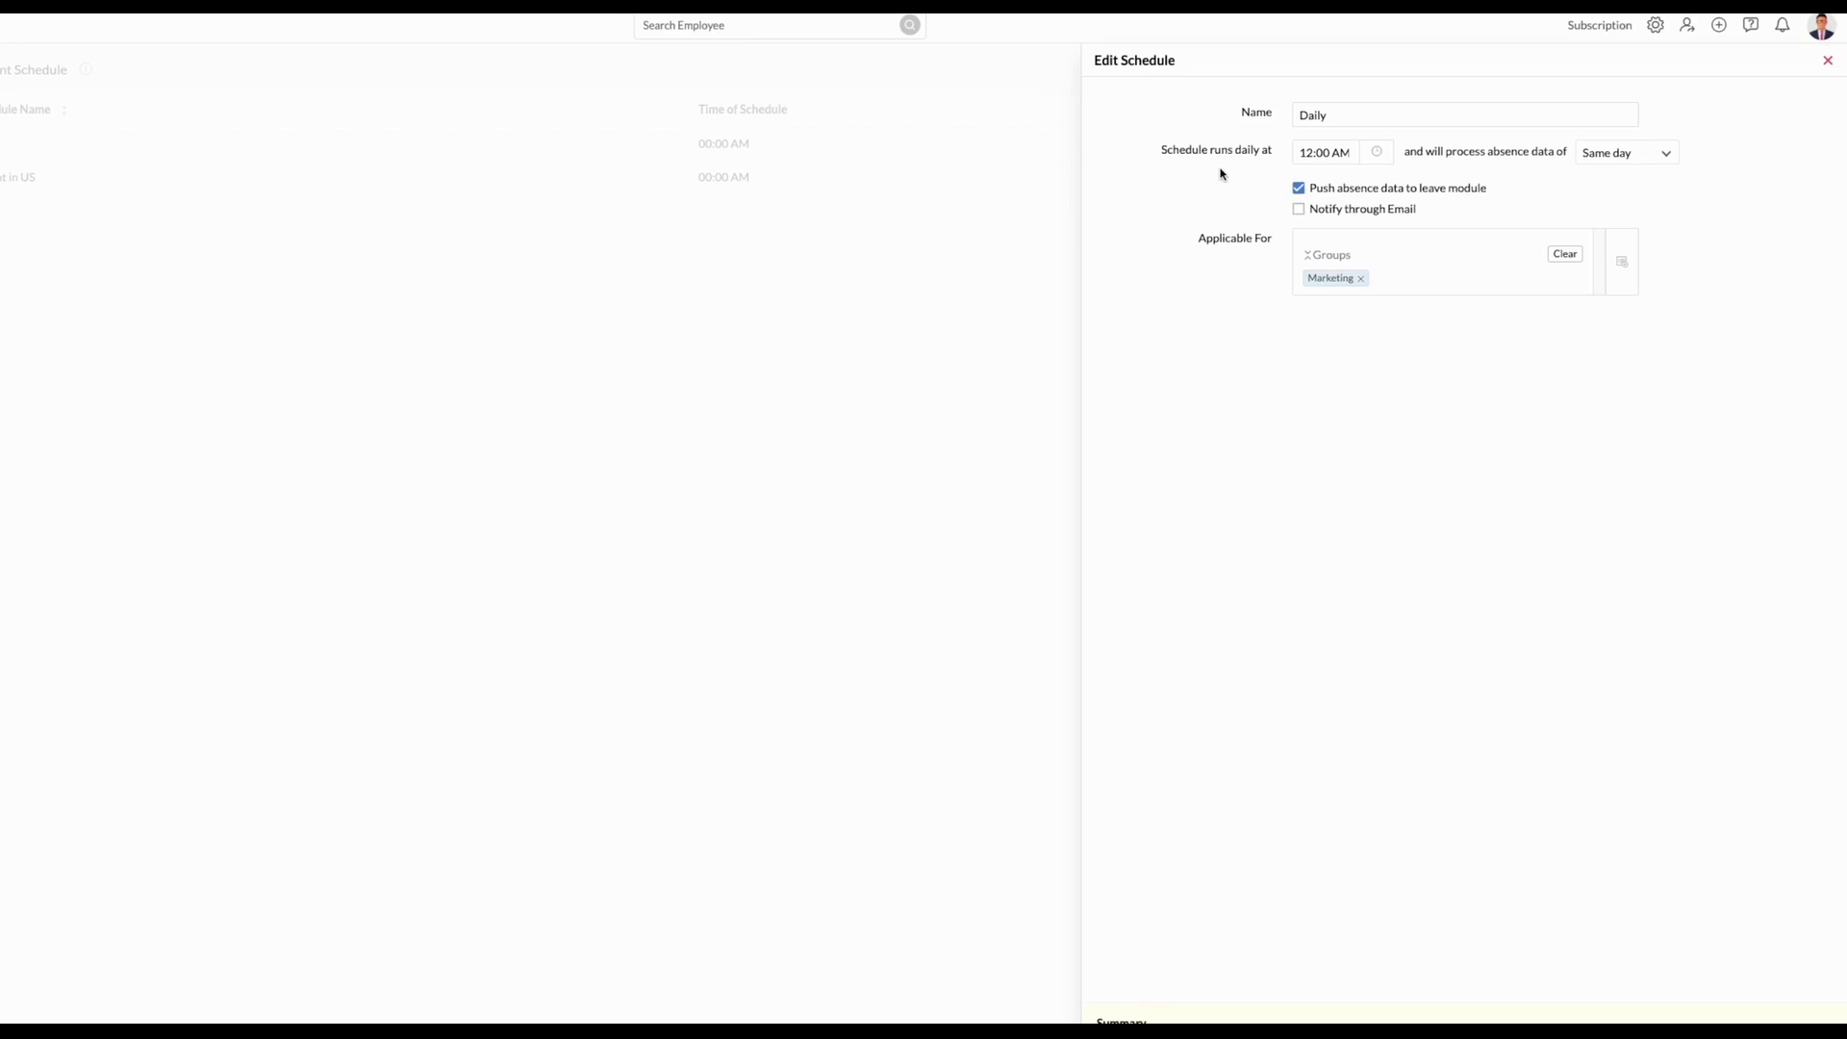
{"action": "left_click", "coordinate": [1431, 154]}
{"action": "left_click", "coordinate": [1621, 263]}
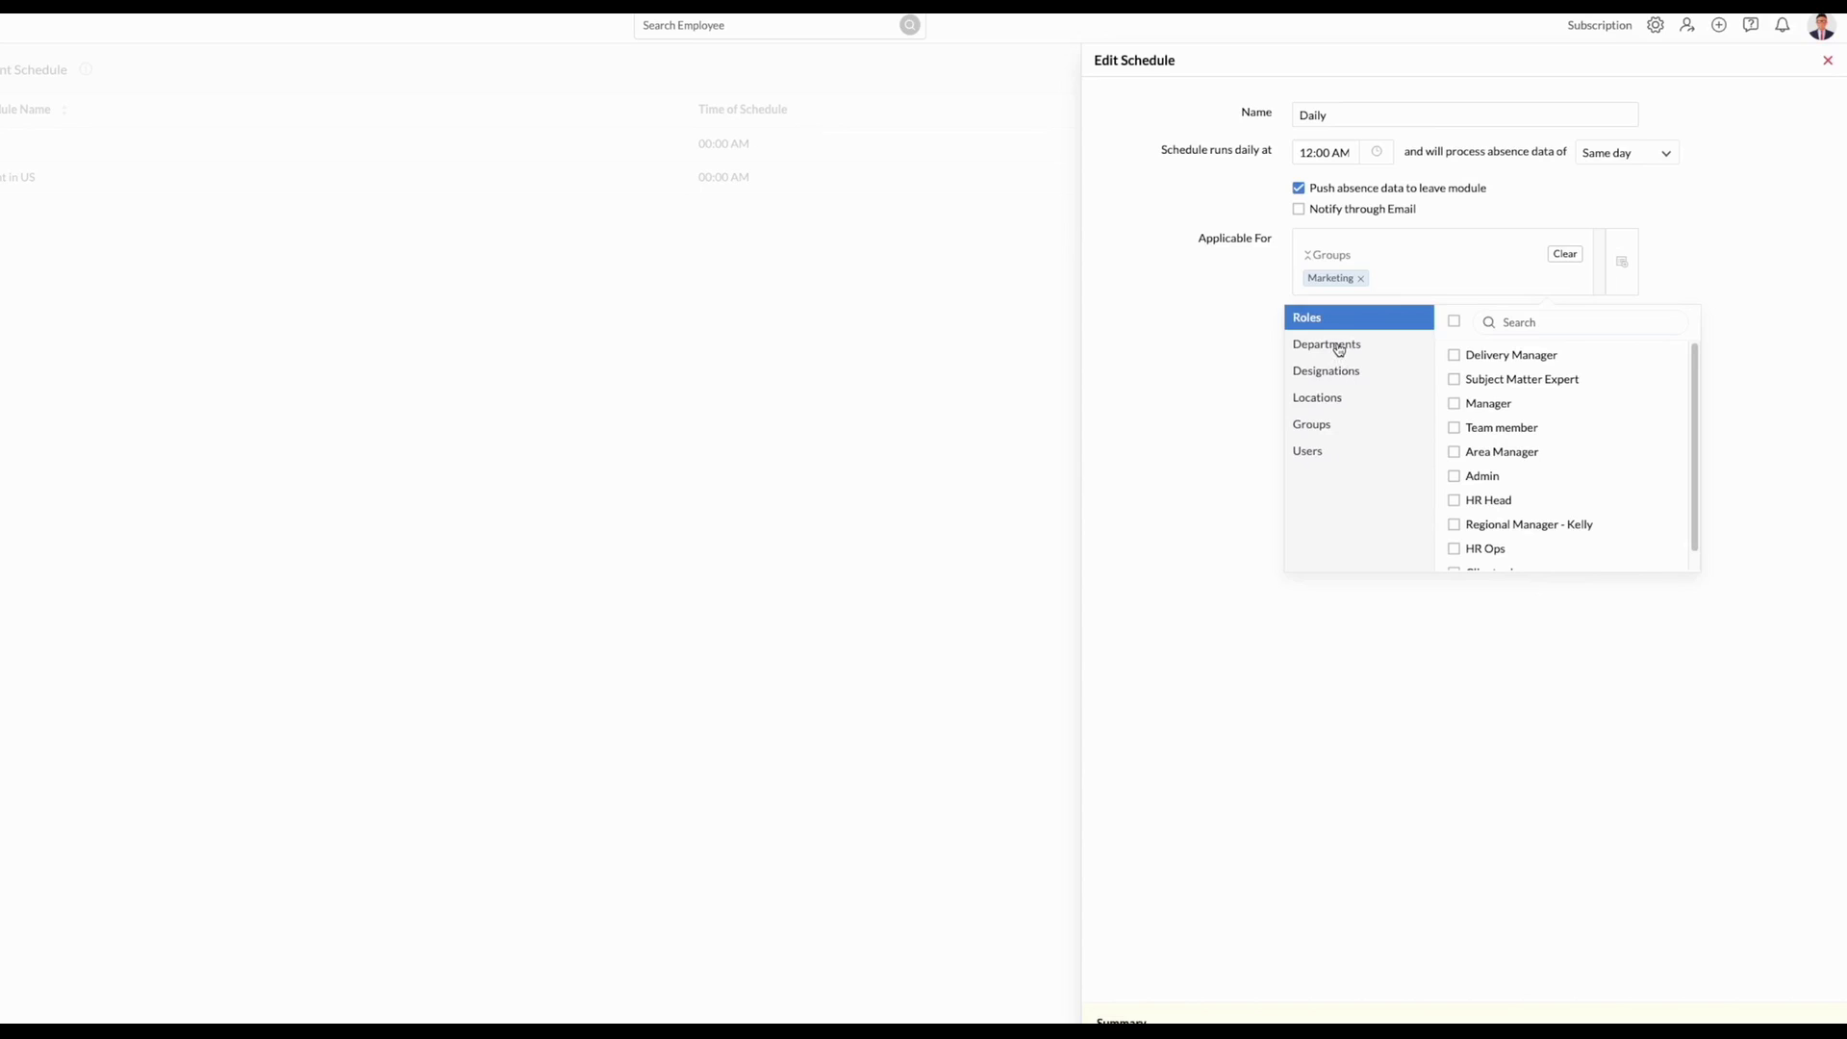
{"action": "left_click", "coordinate": [1322, 395]}
{"action": "left_click", "coordinate": [1454, 379]}
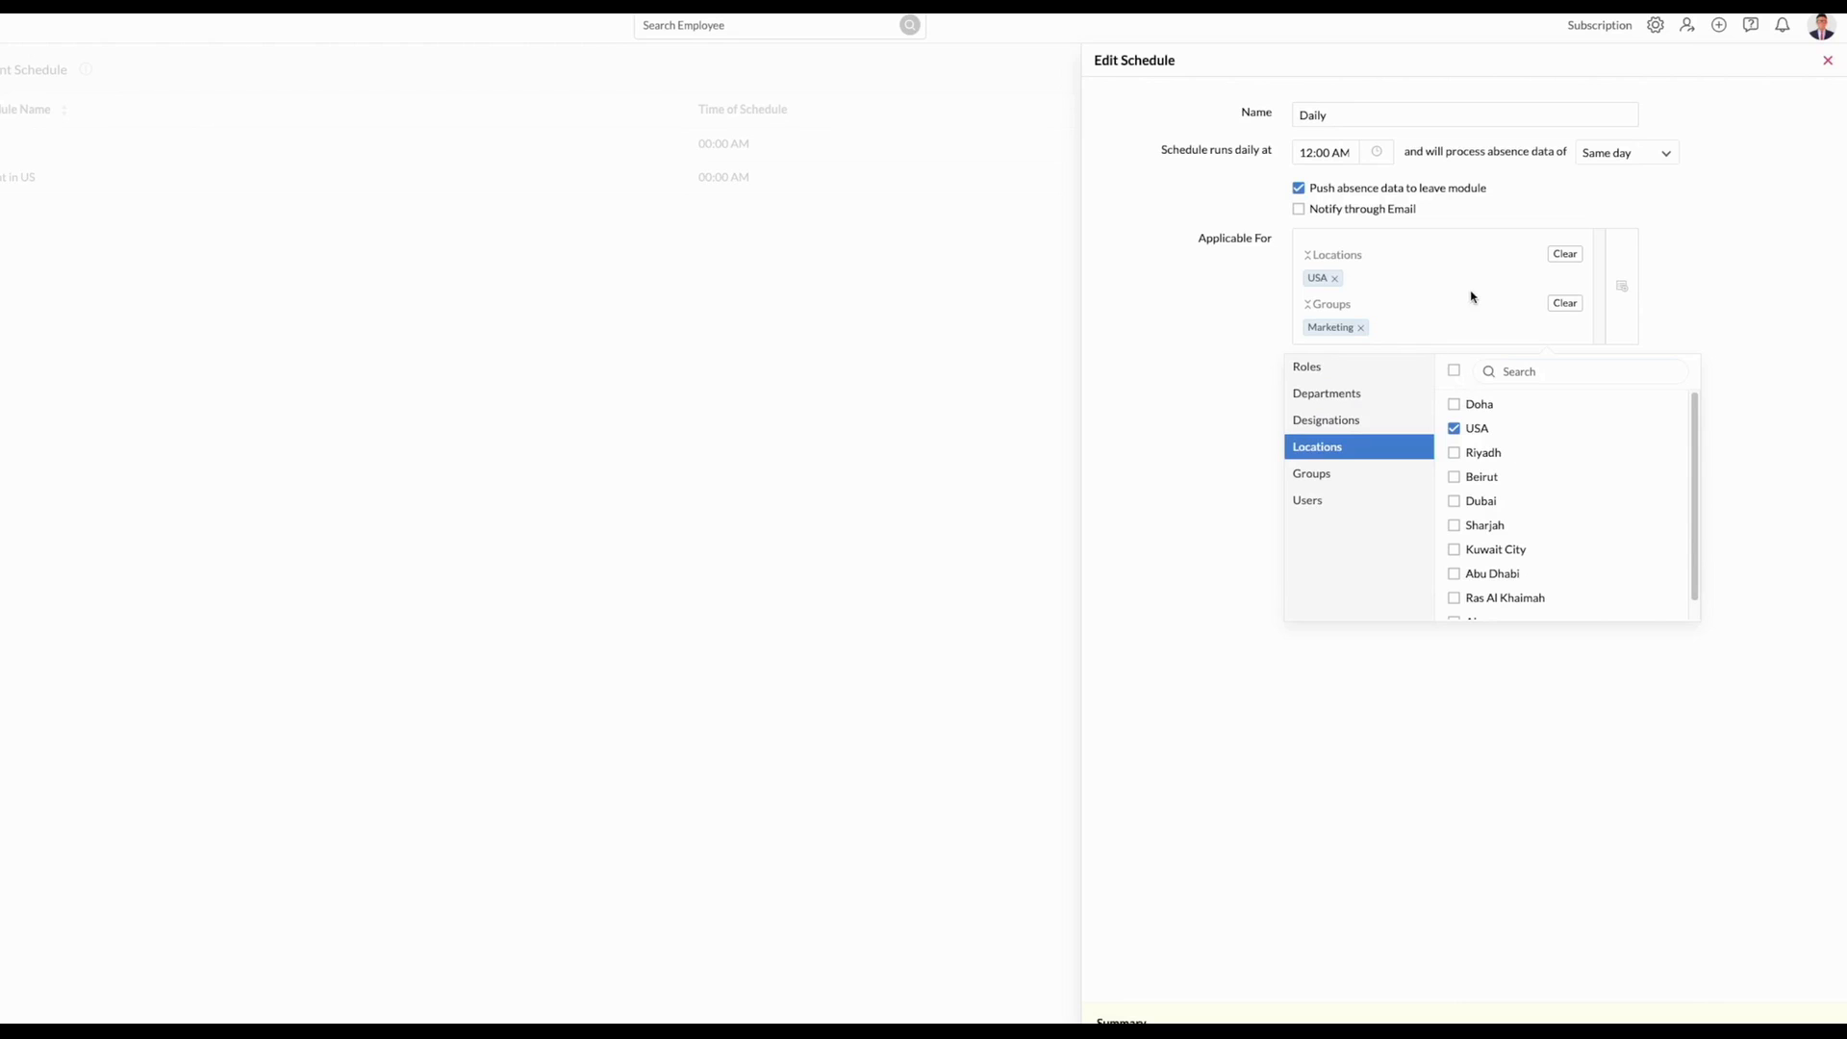
{"action": "left_click", "coordinate": [1565, 304]}
{"action": "left_click", "coordinate": [1227, 395]}
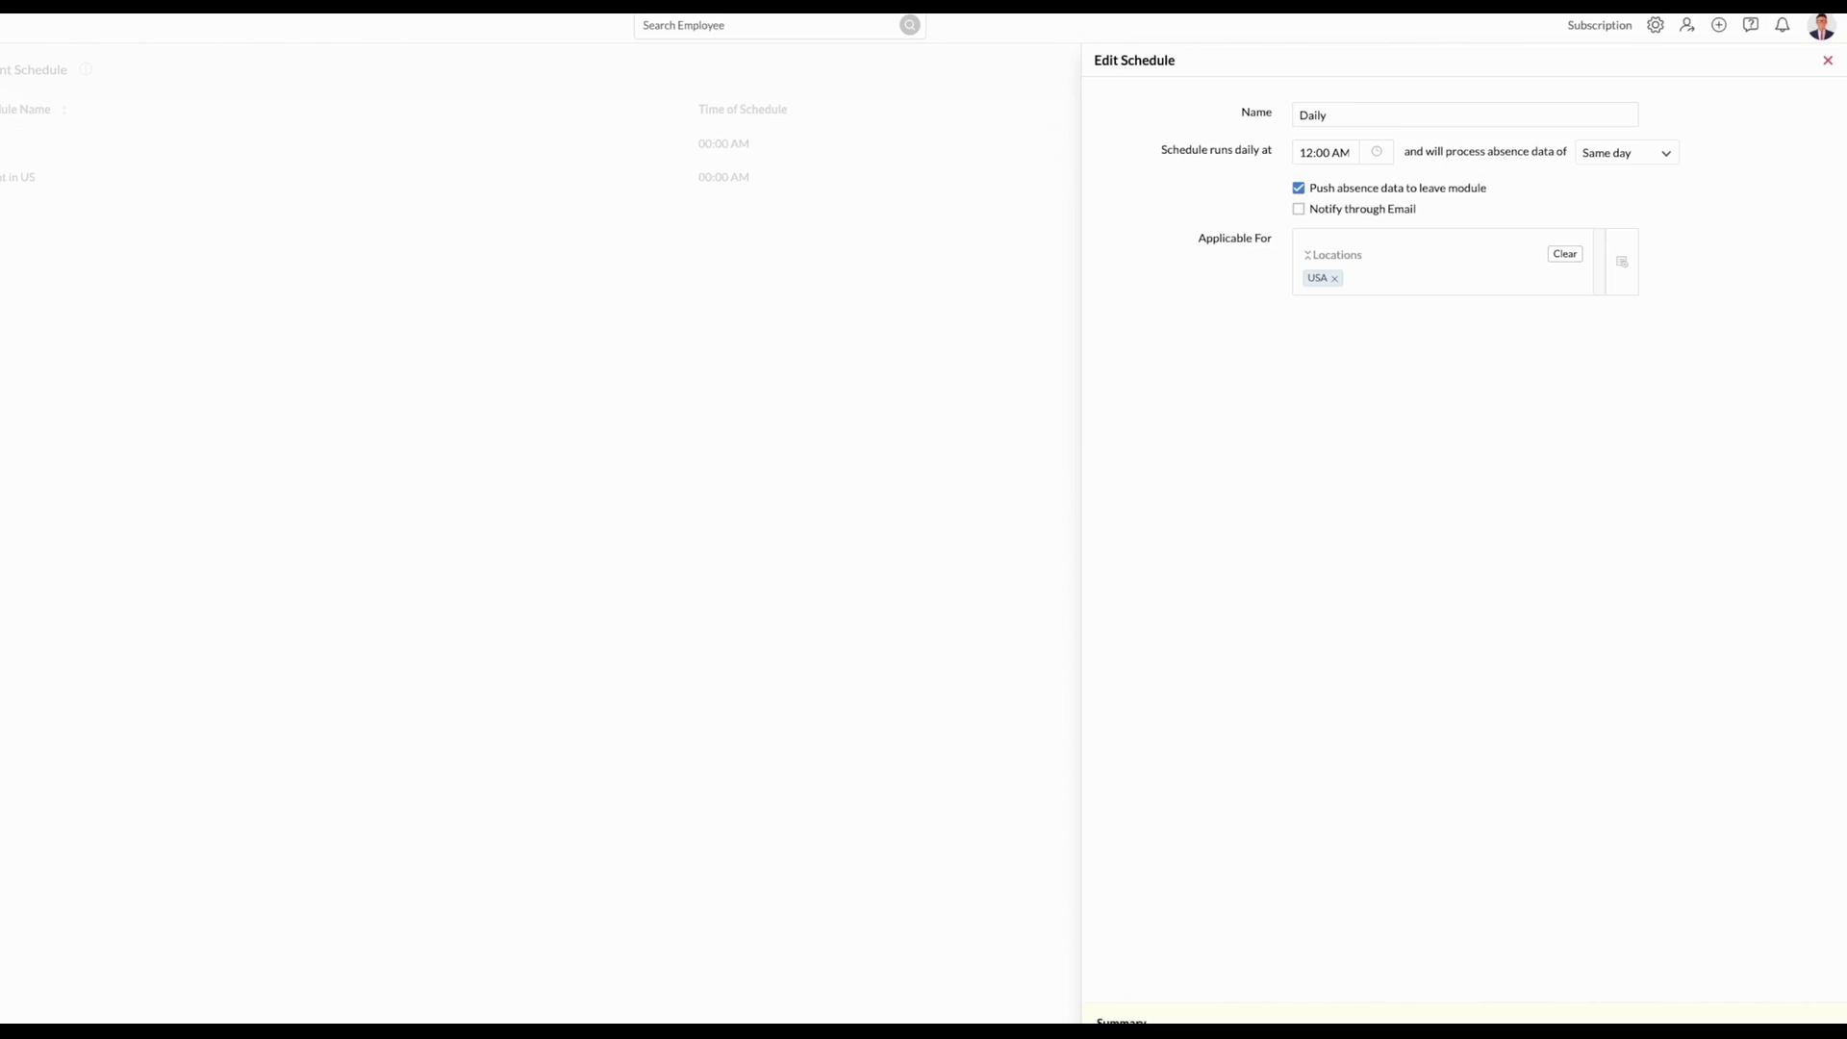
{"action": "key", "text": "Escape"}
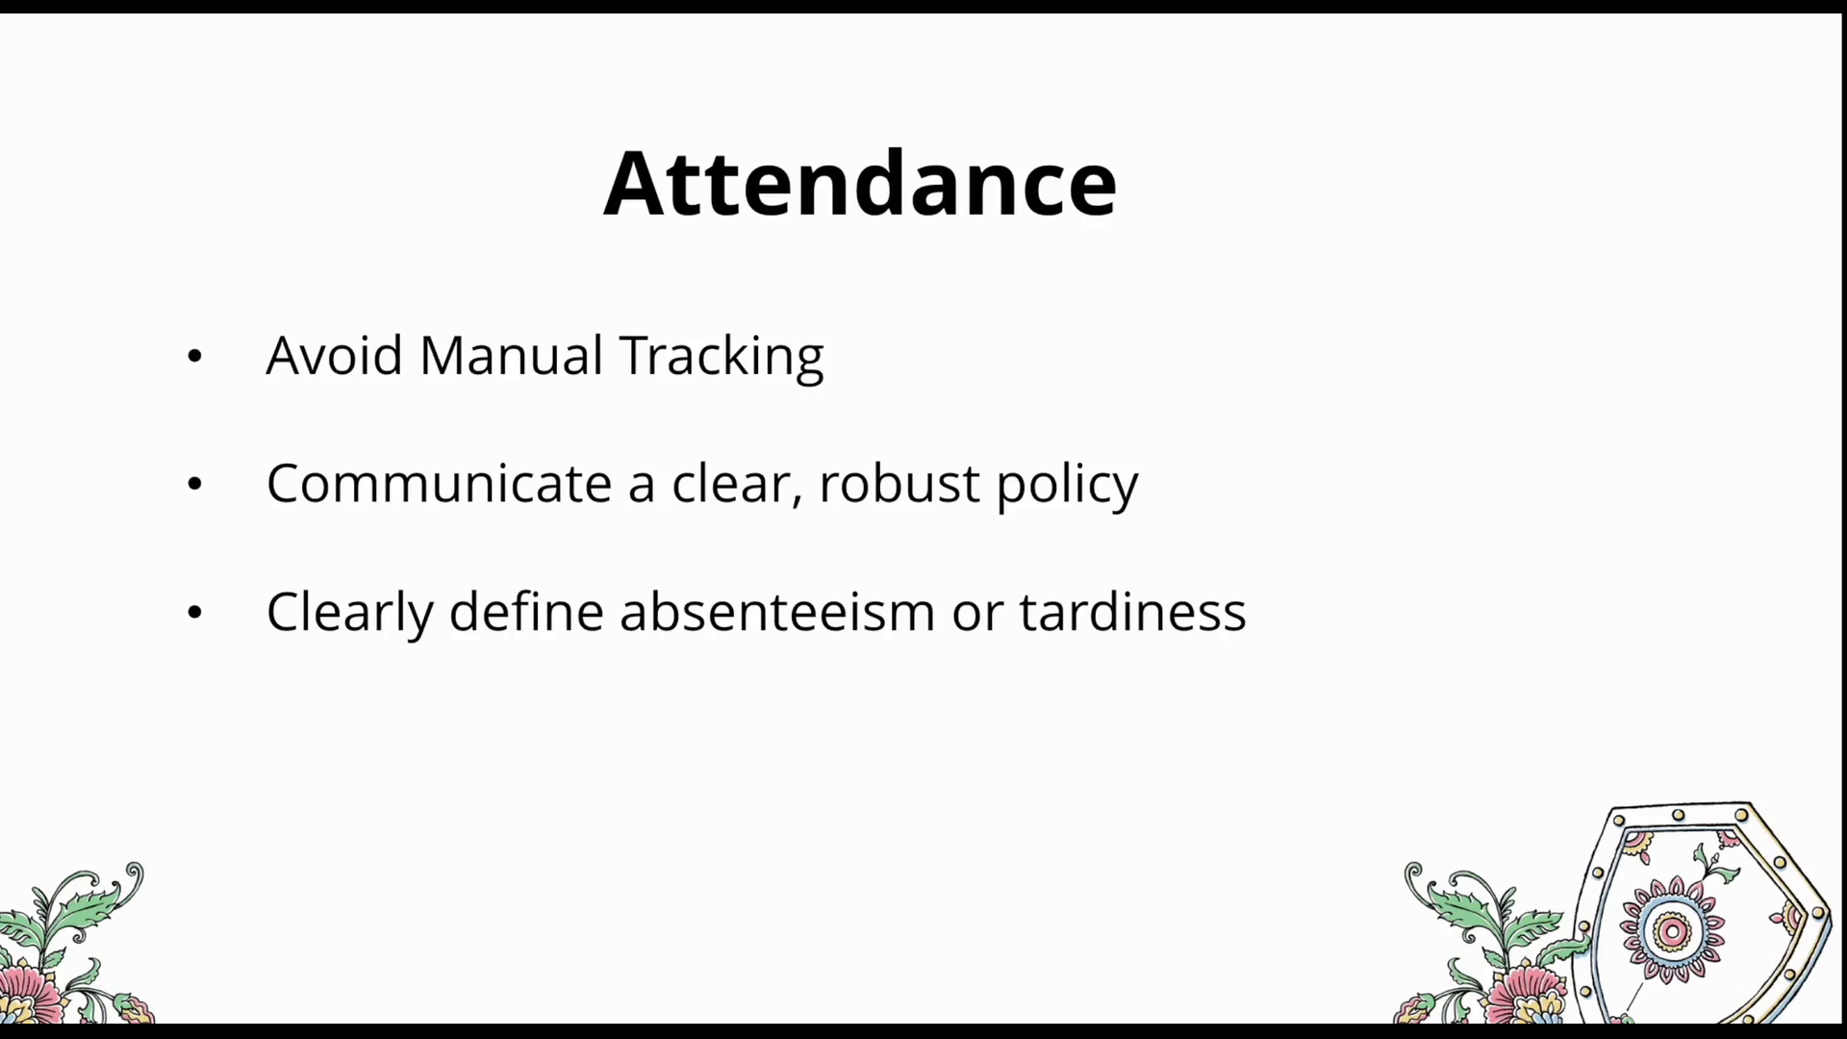
{"action": "left_click", "coordinate": [1026, 558]}
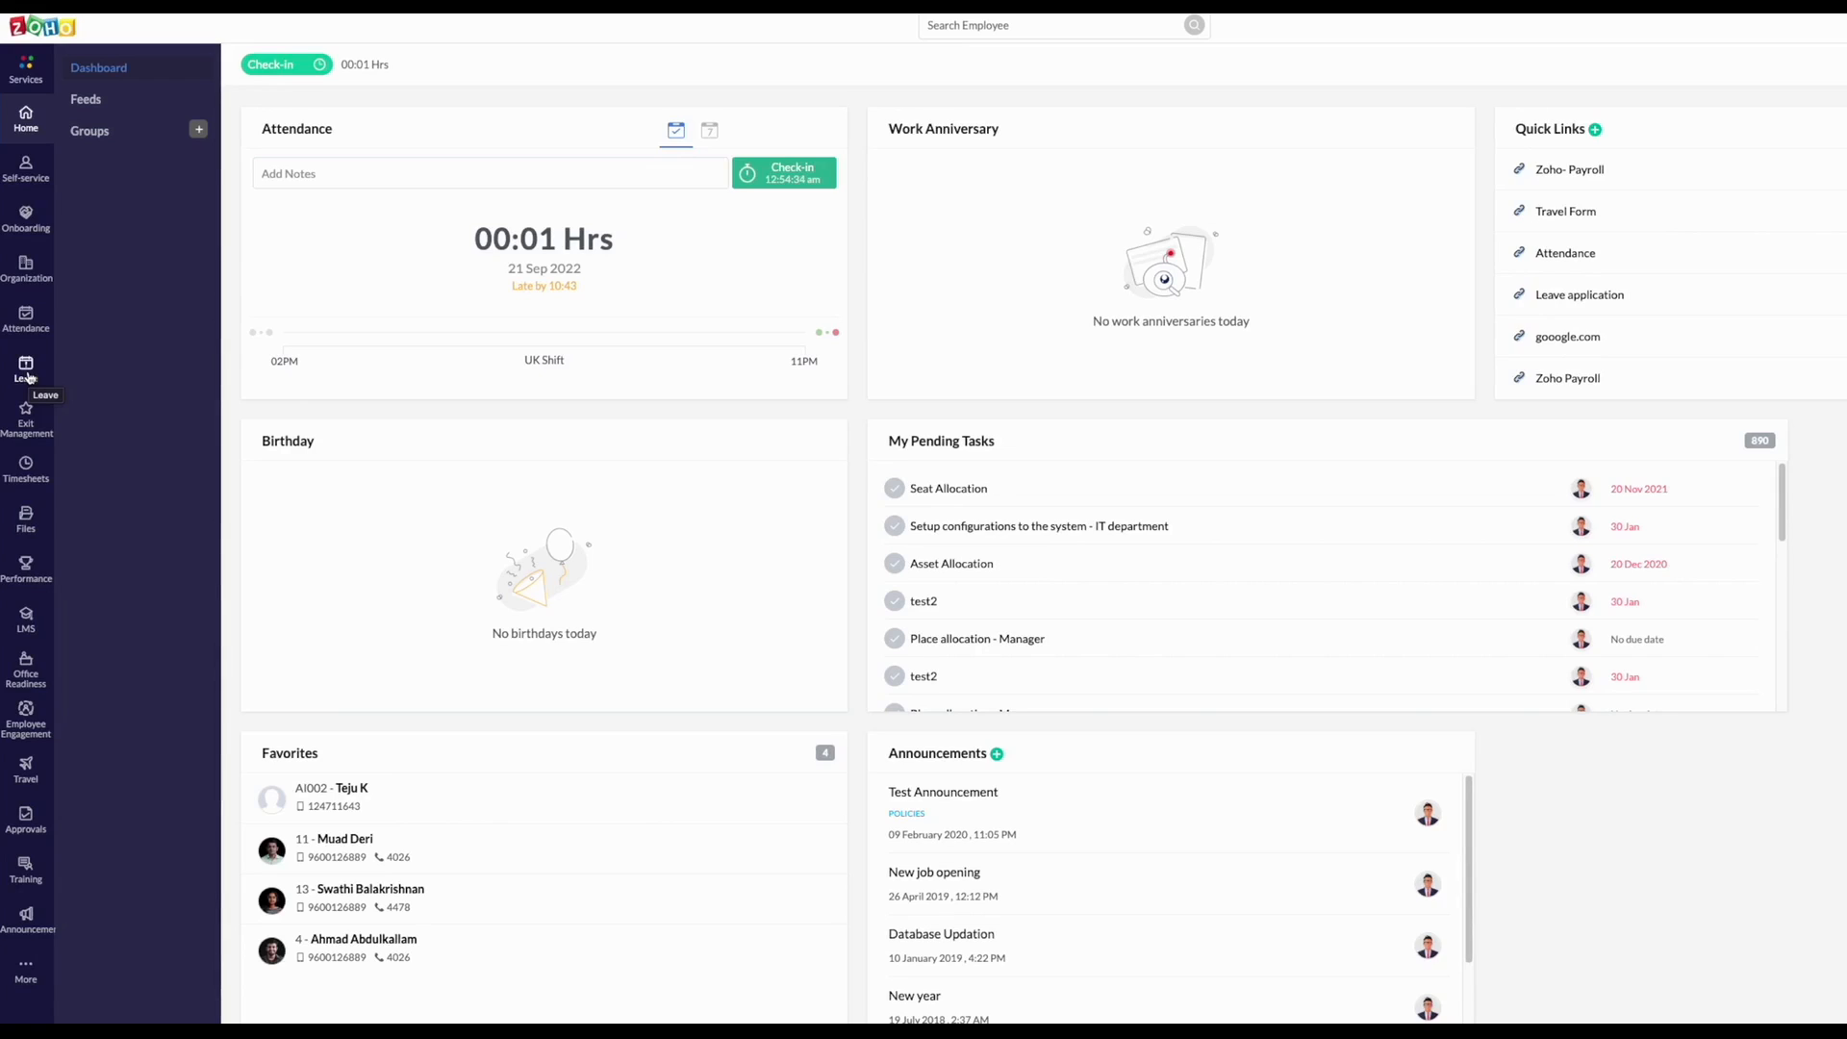
- View the 2022 leave balances in the Leave module, switch to the third listed employee's balances, and return to the first employee
{"action": "left_click", "coordinate": [26, 370]}
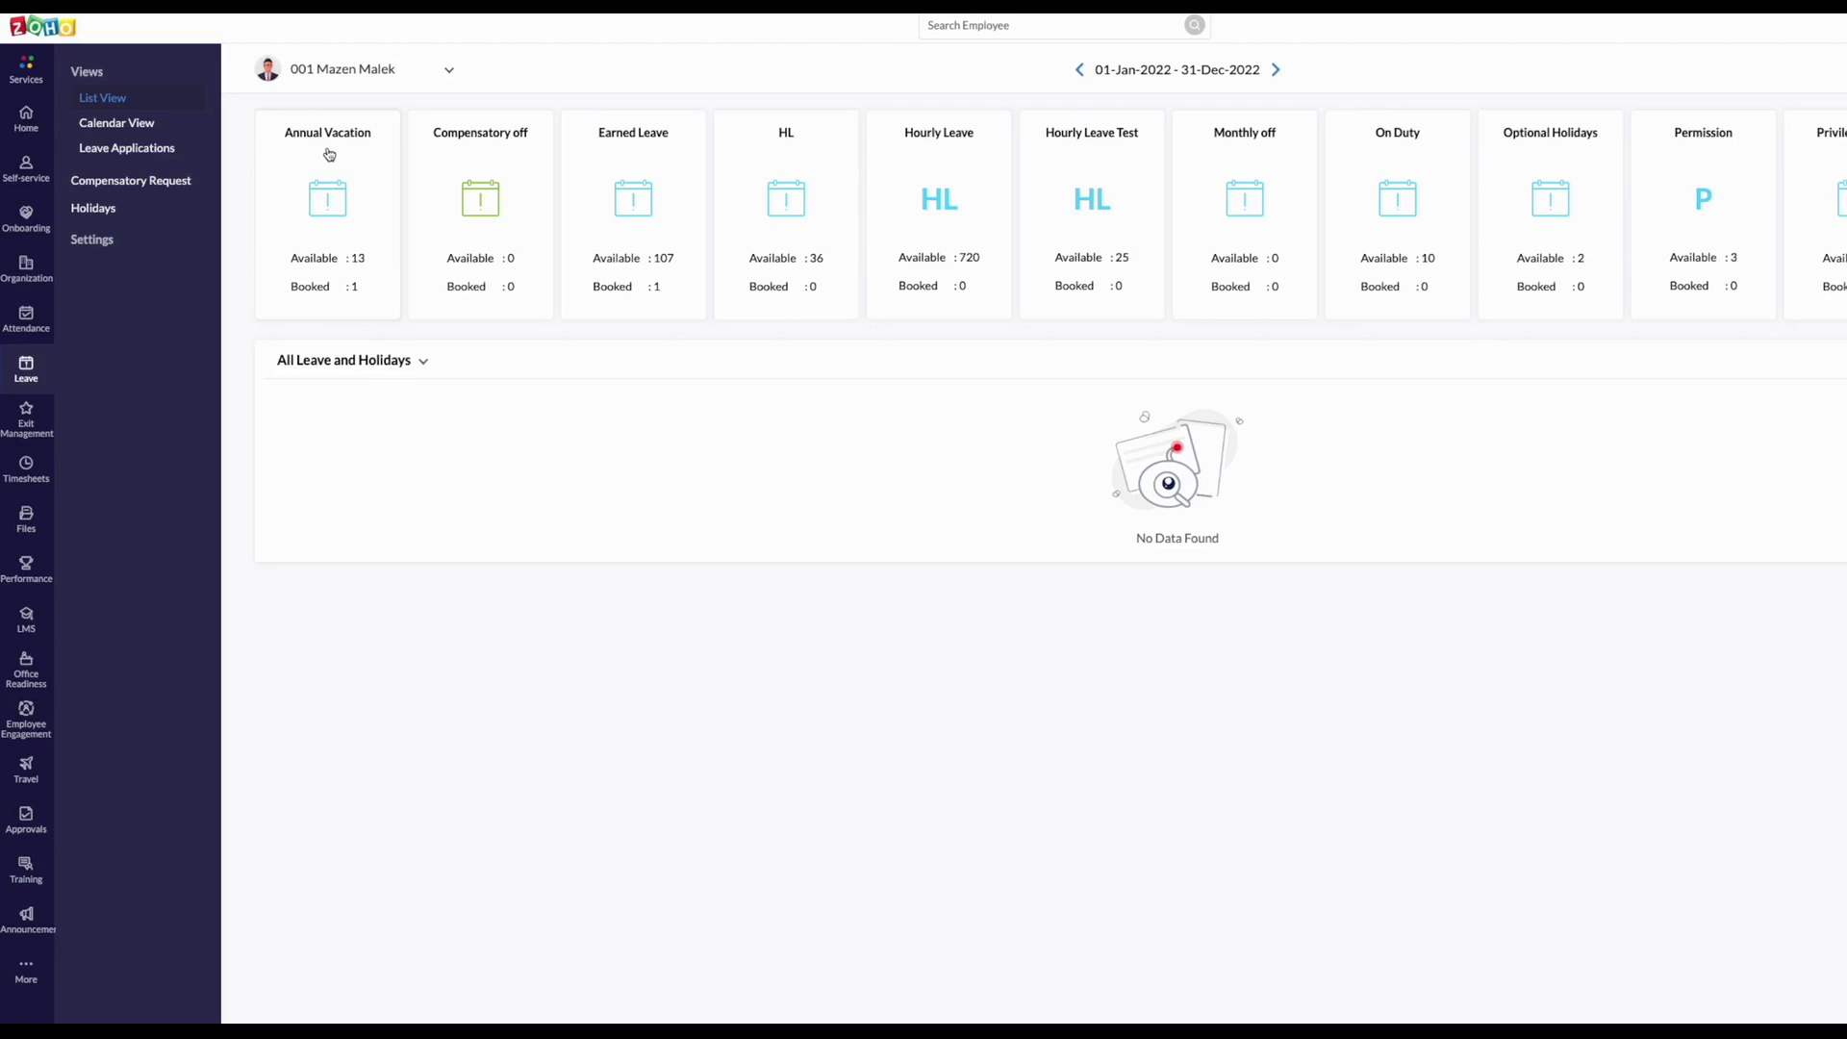
{"action": "left_click", "coordinate": [328, 77]}
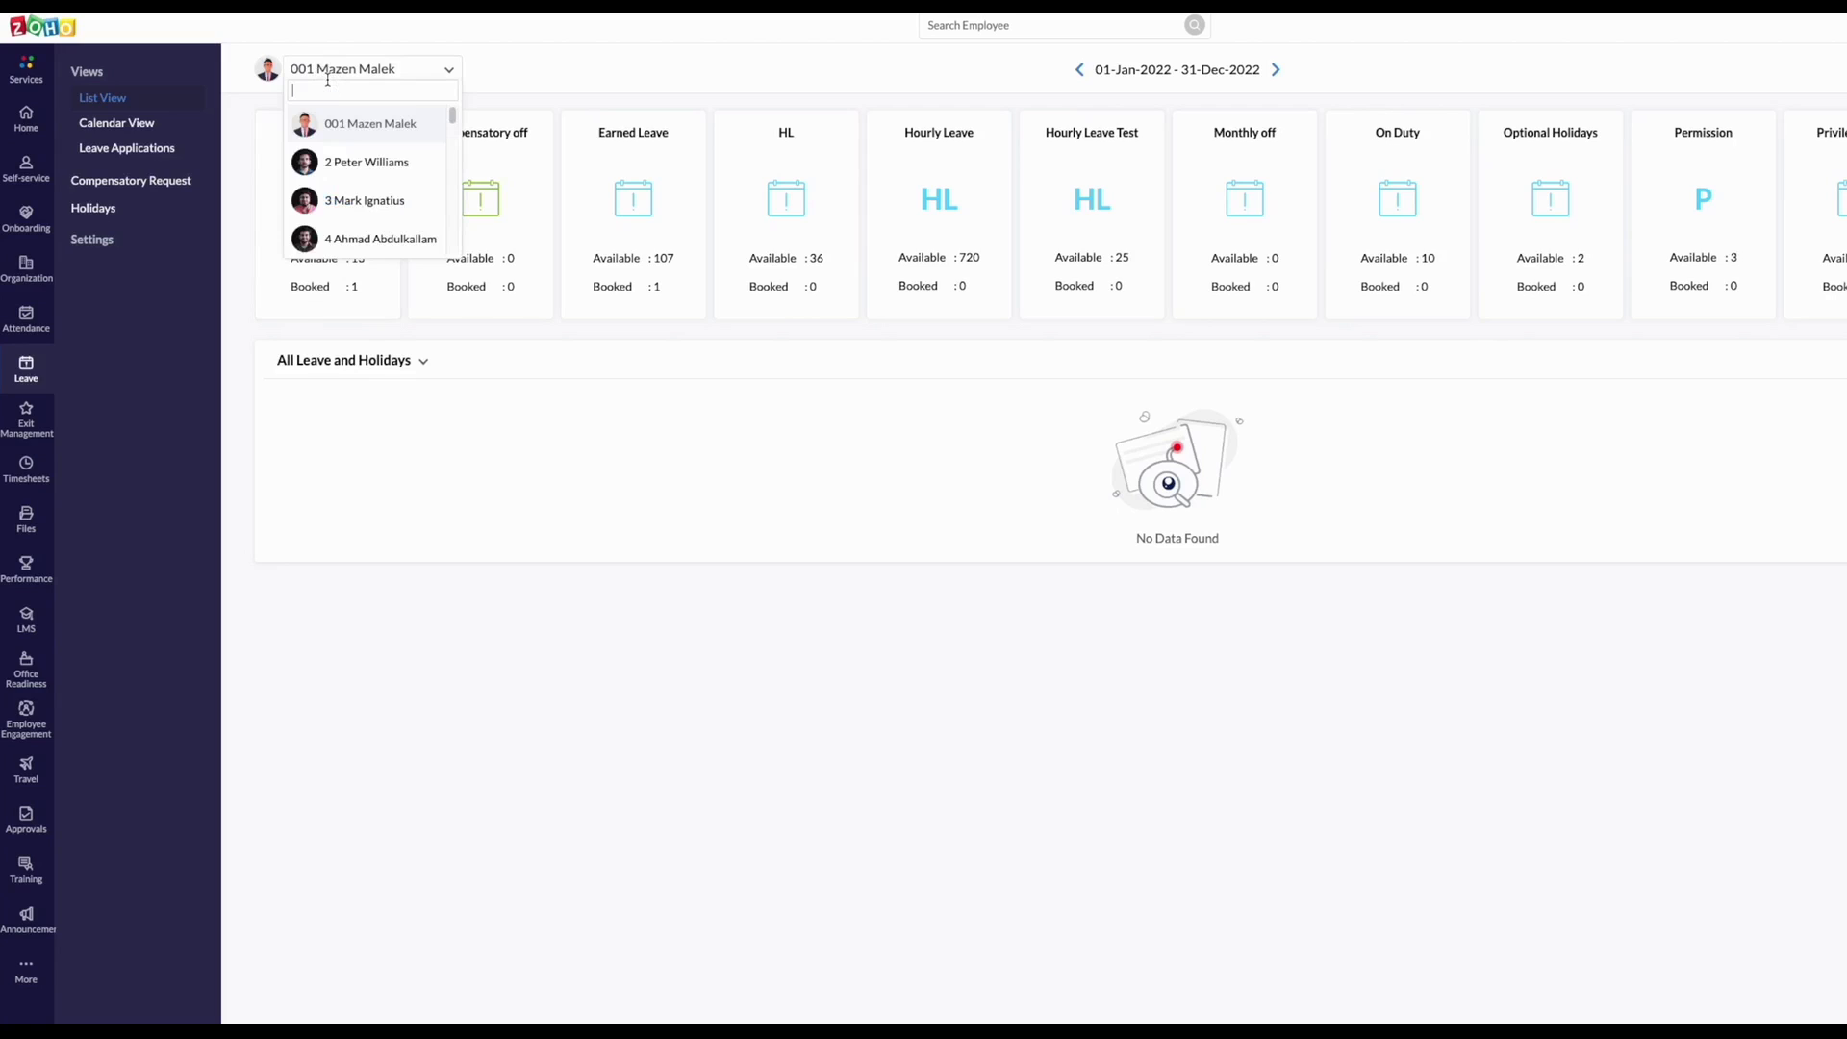
{"action": "left_click", "coordinate": [346, 197]}
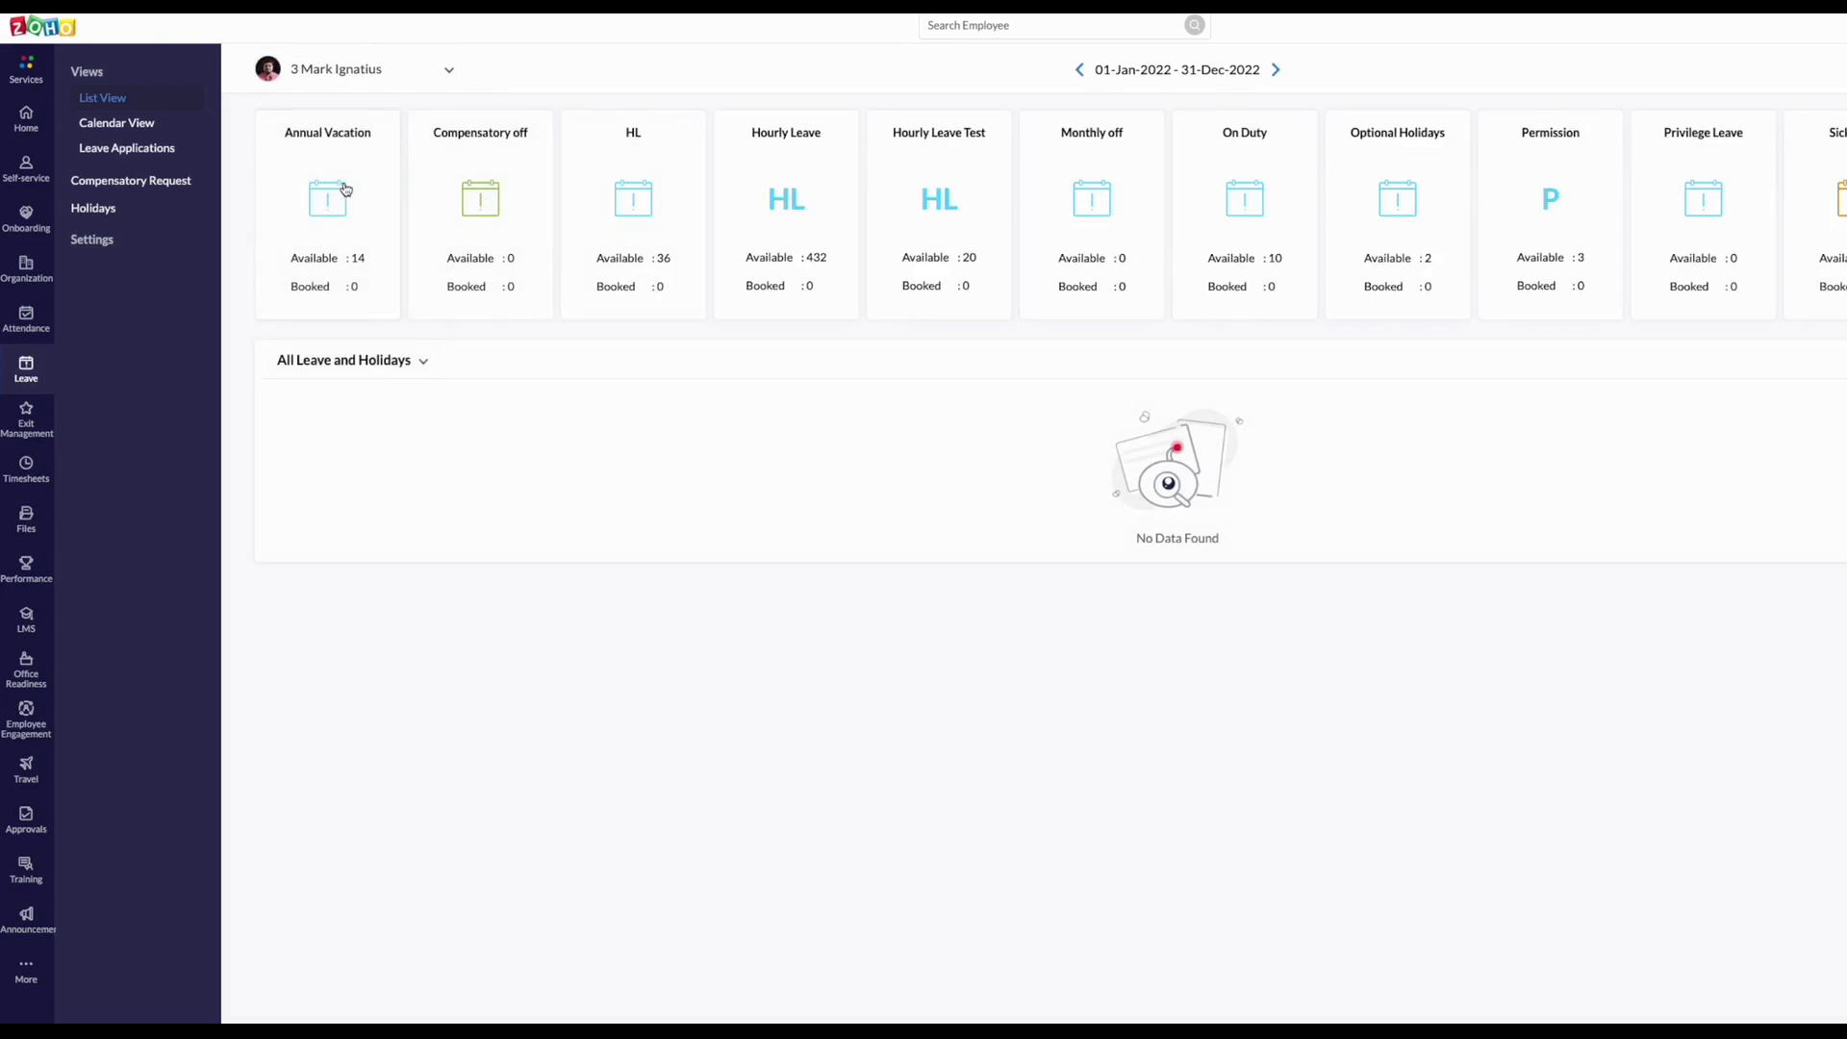
{"action": "left_click", "coordinate": [343, 82]}
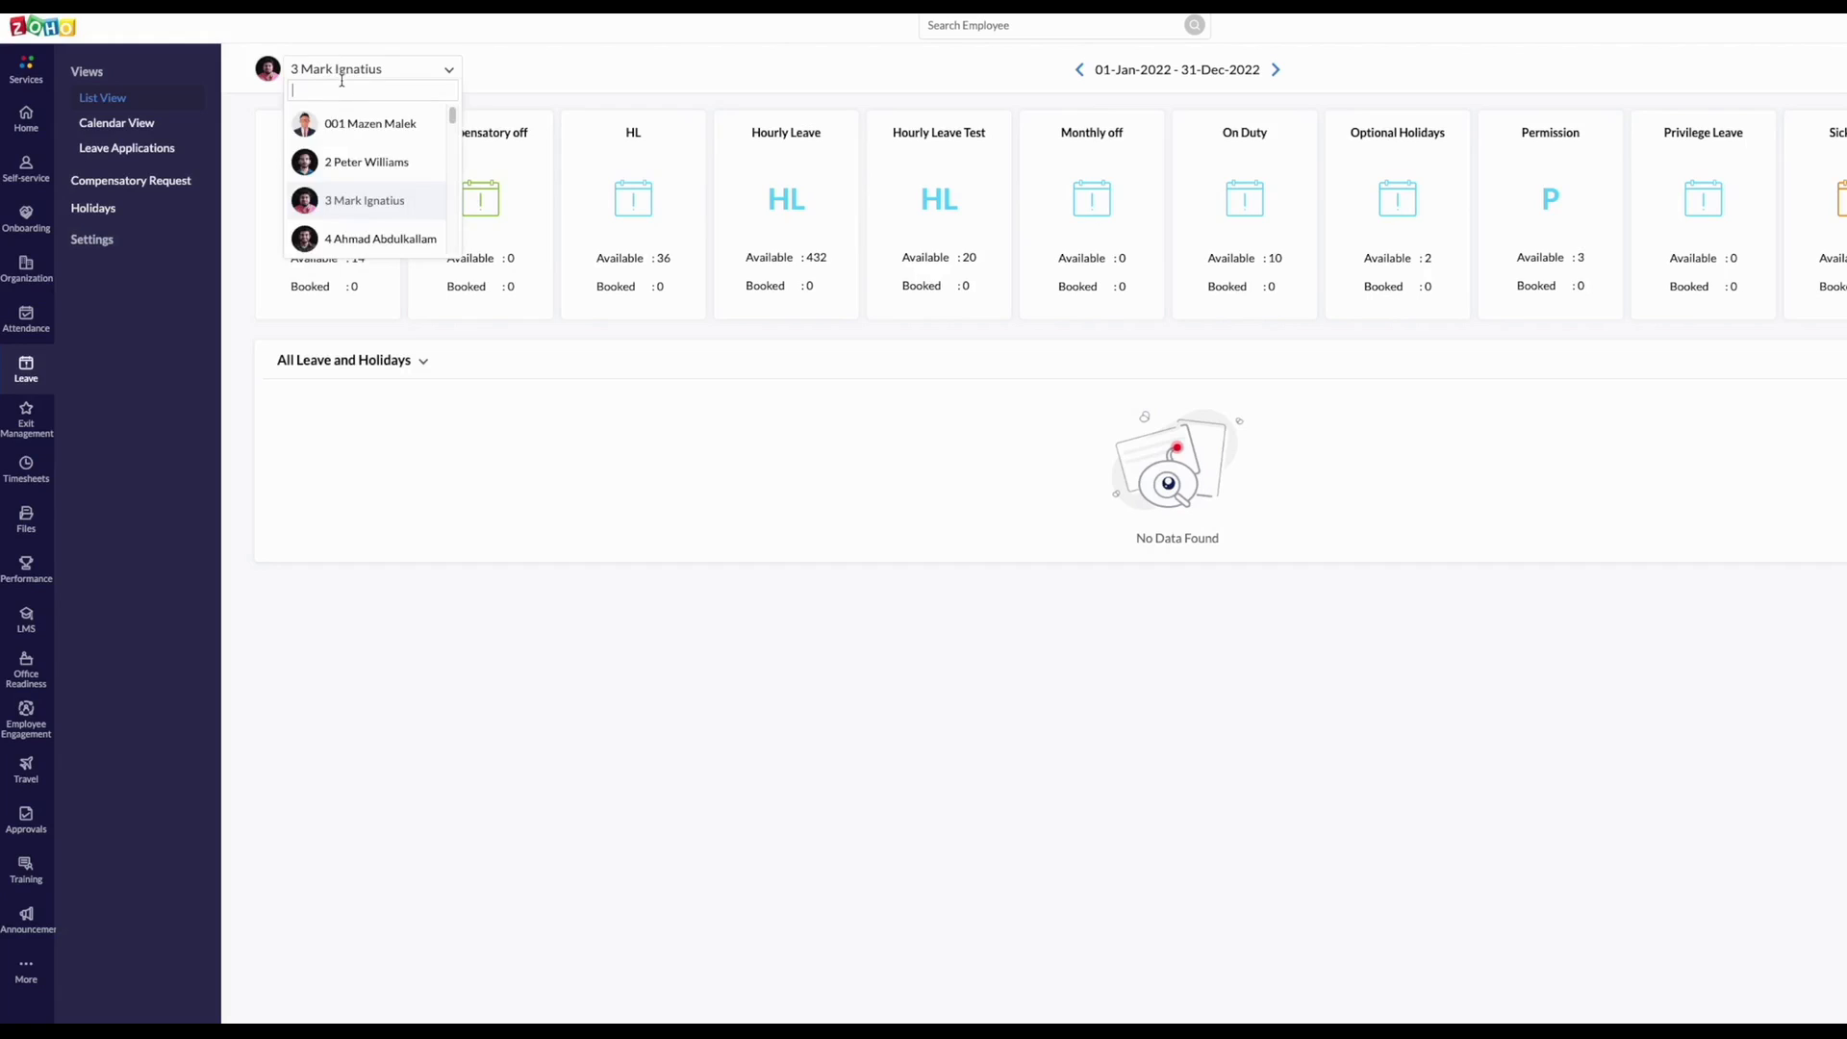
{"action": "left_click", "coordinate": [354, 126]}
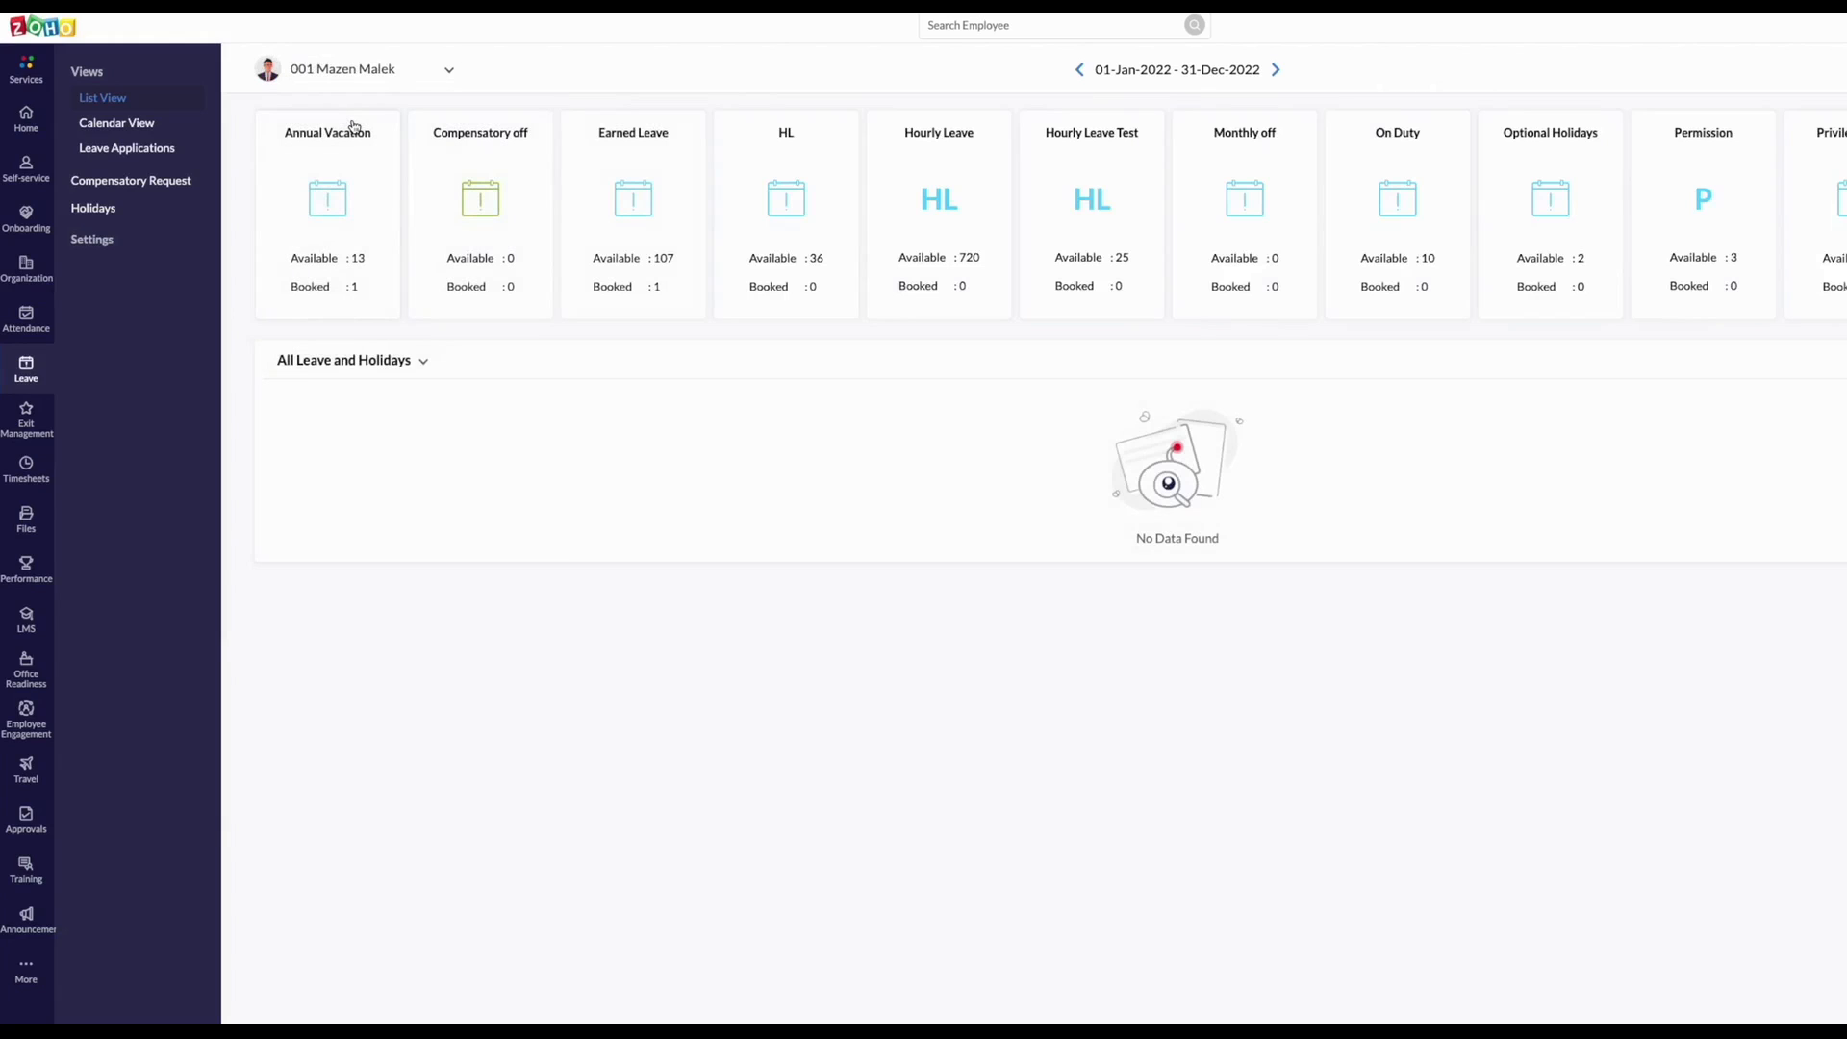
- View the September 2022 leave calendar and the leave applications, open the 14-Sep-2022 Absent application, and return to the list
{"action": "left_click", "coordinate": [118, 123]}
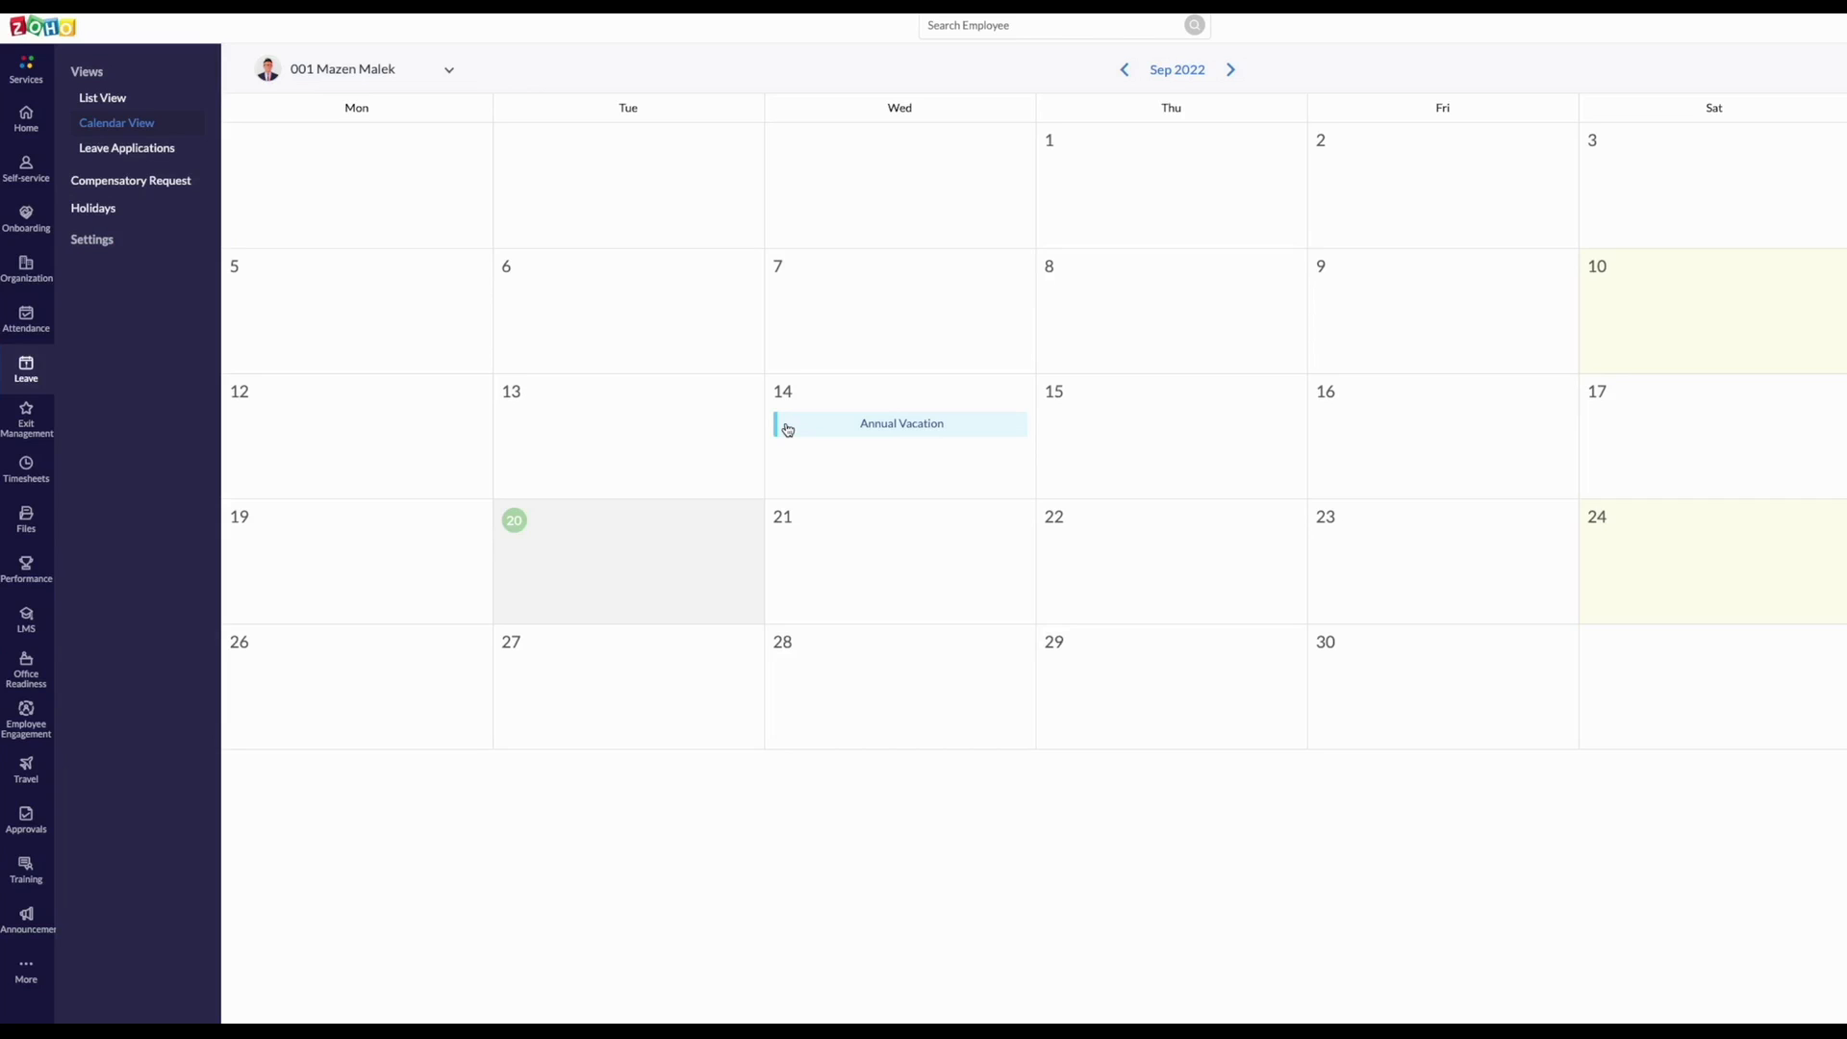
{"action": "left_click", "coordinate": [113, 156]}
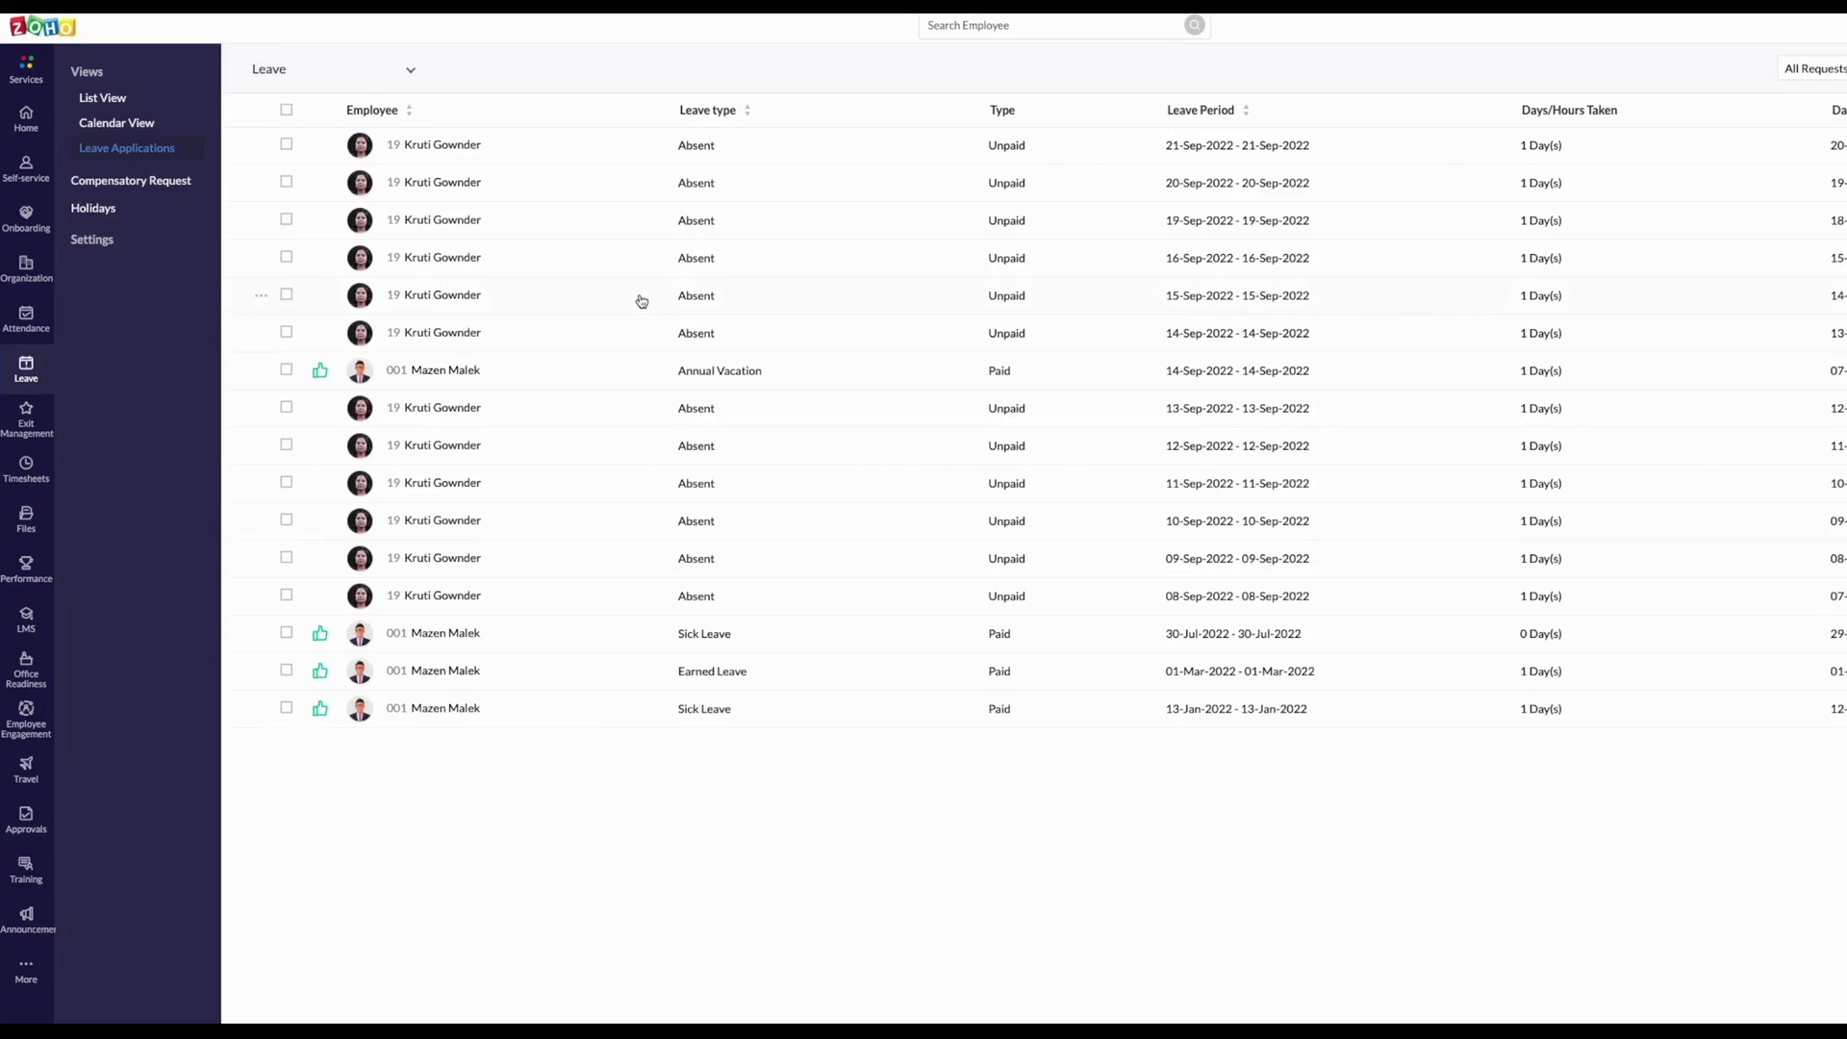
{"action": "left_click", "coordinate": [584, 348]}
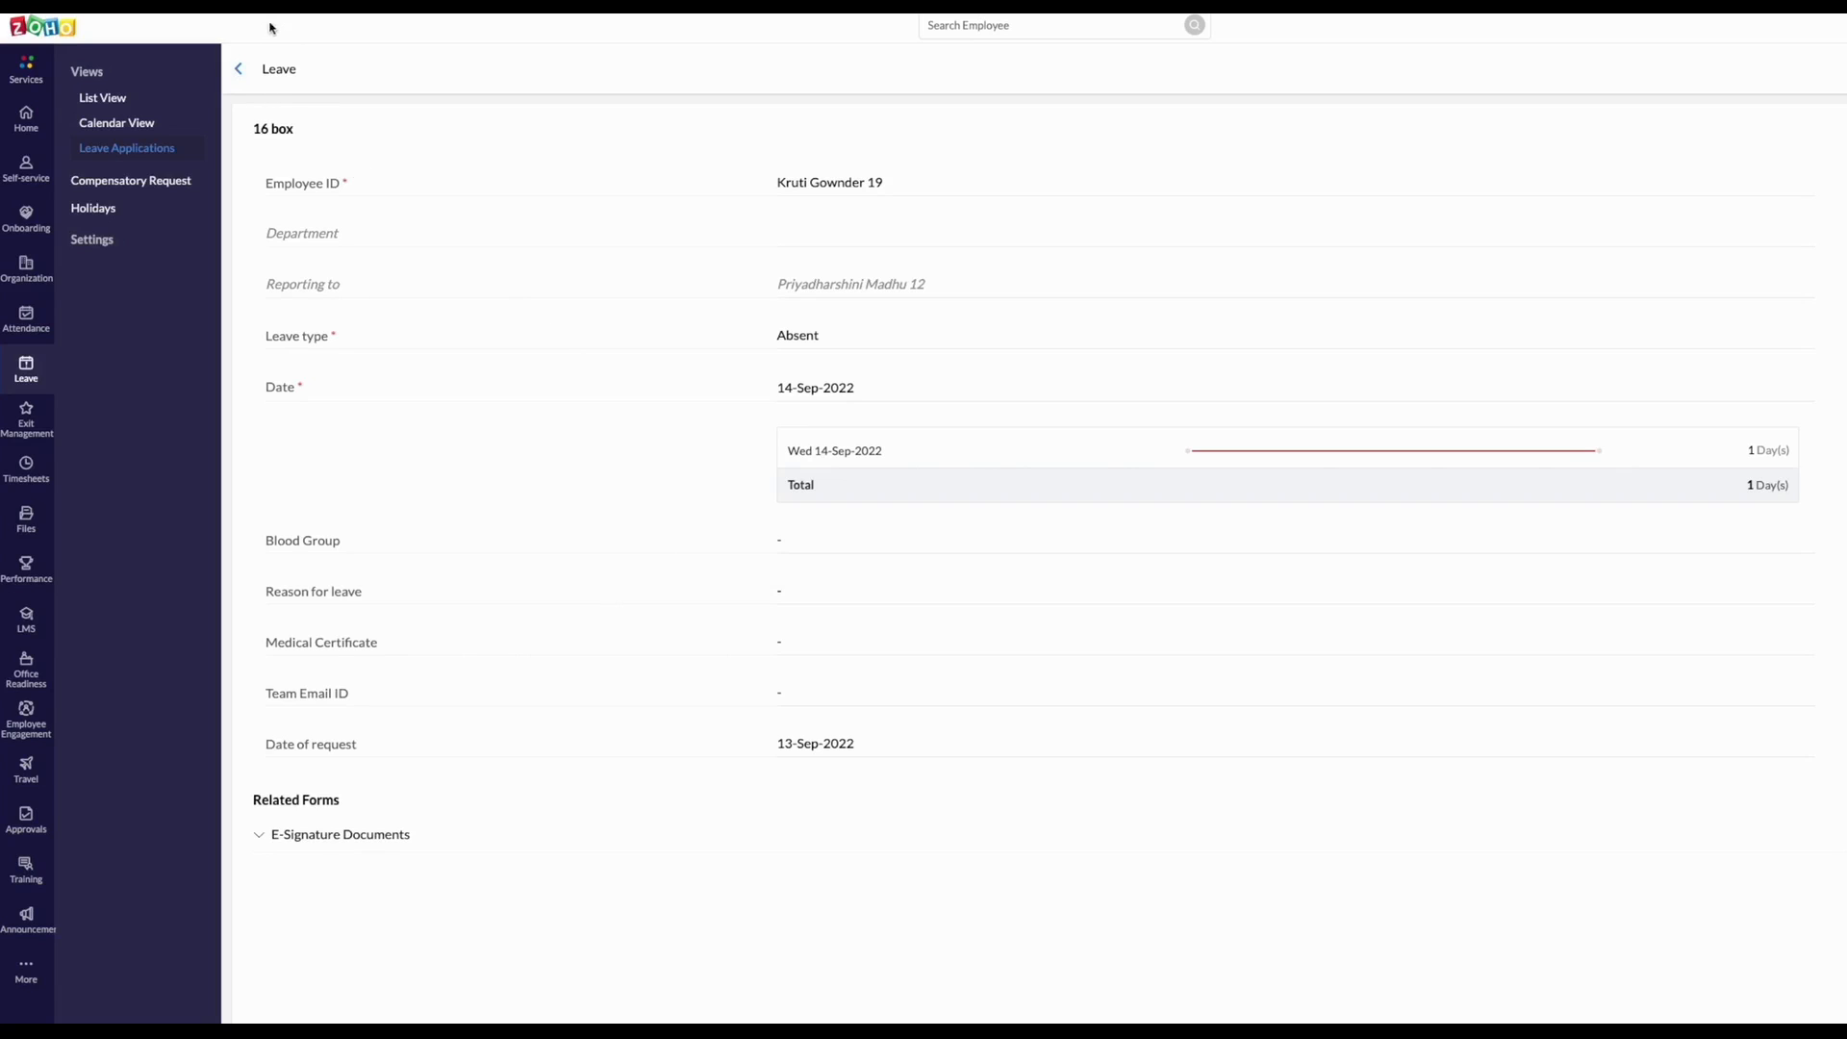
{"action": "left_click", "coordinate": [240, 69]}
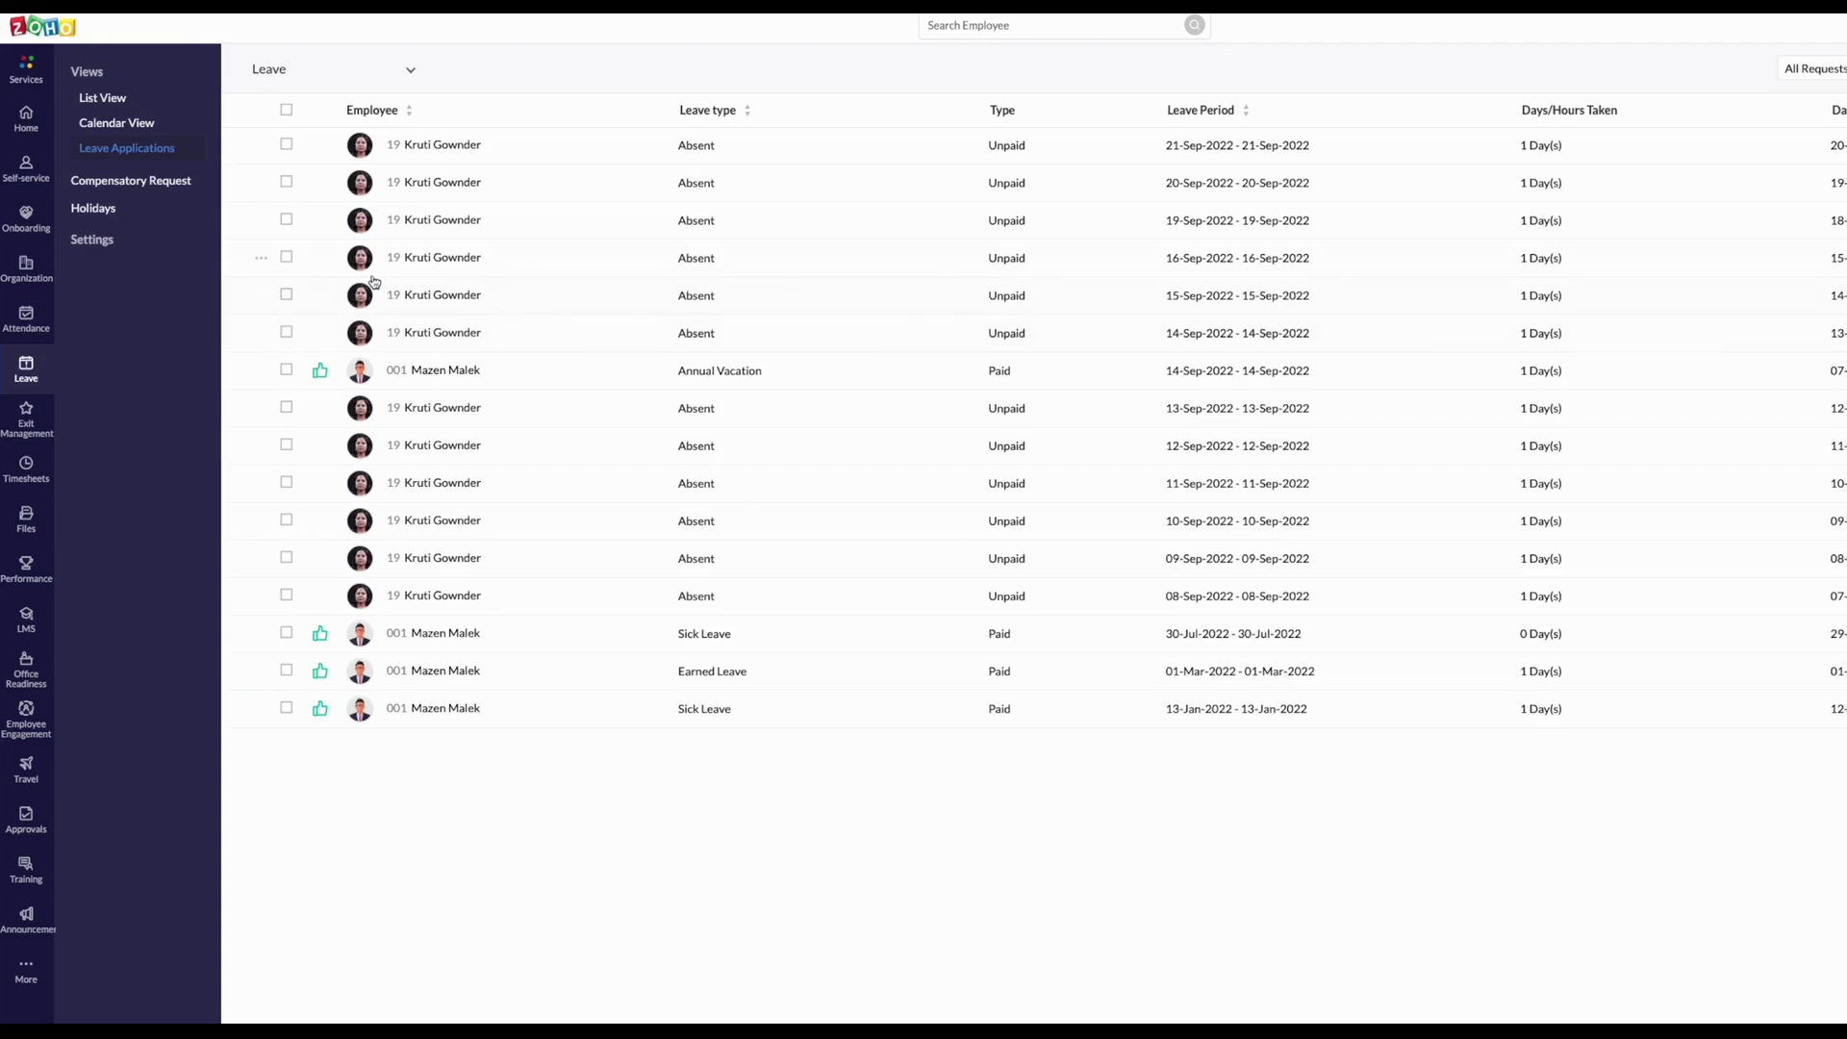
- Start adding a holiday in the Holidays section, named "Holiday" and dated 26-Dec-2022
{"action": "left_click", "coordinate": [89, 214]}
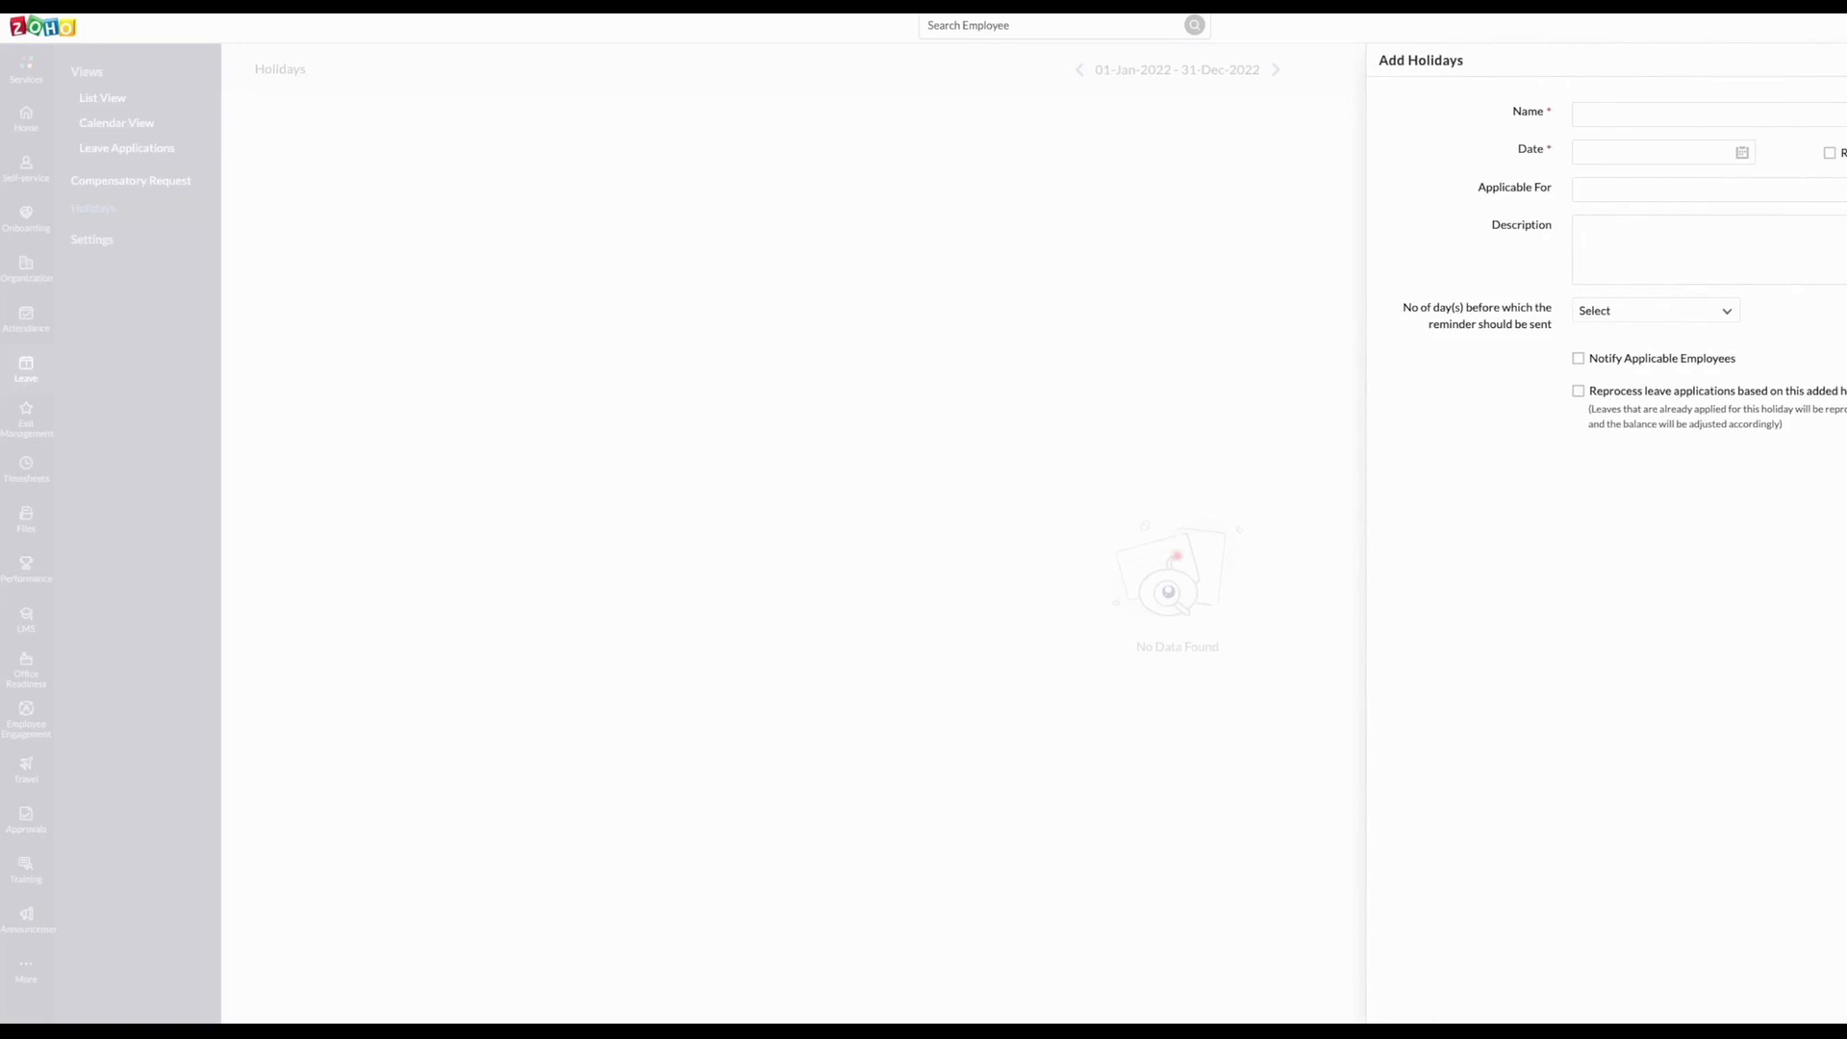
{"action": "left_click", "coordinate": [1809, 113]}
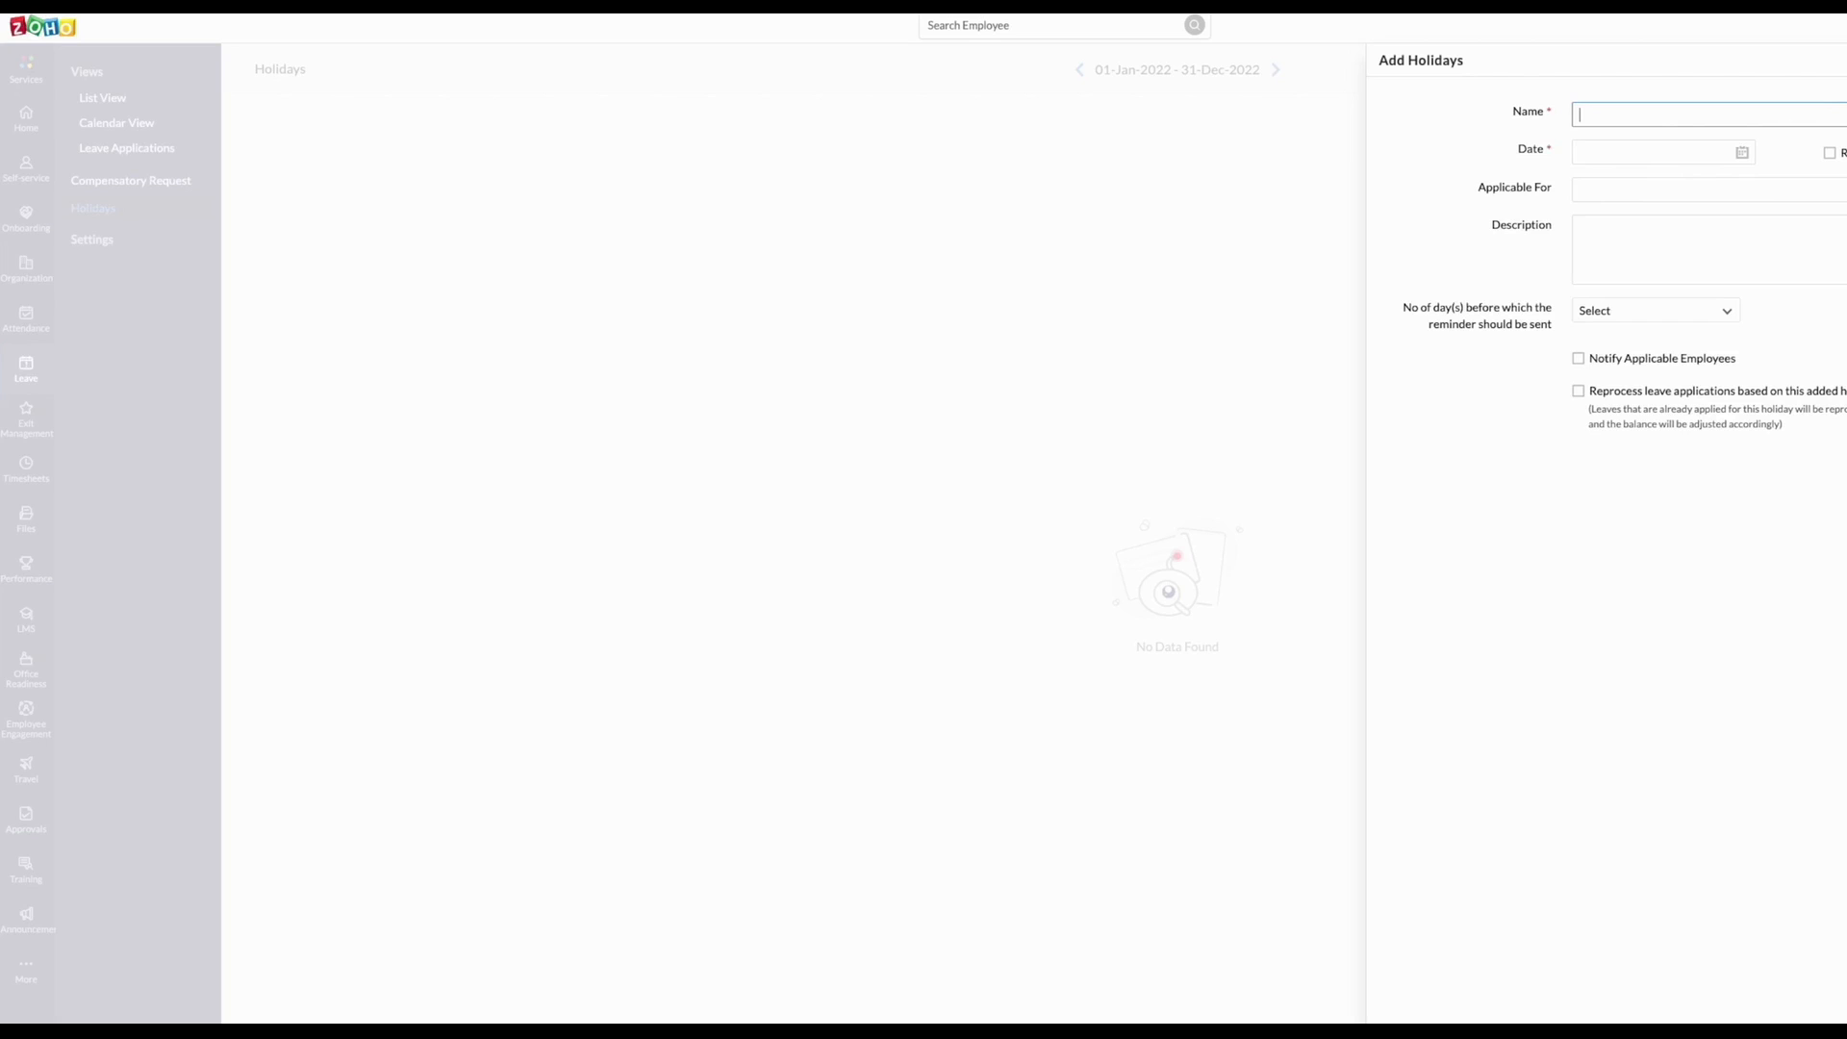
{"action": "type", "text": "Holiday"}
{"action": "left_click", "coordinate": [1735, 149]}
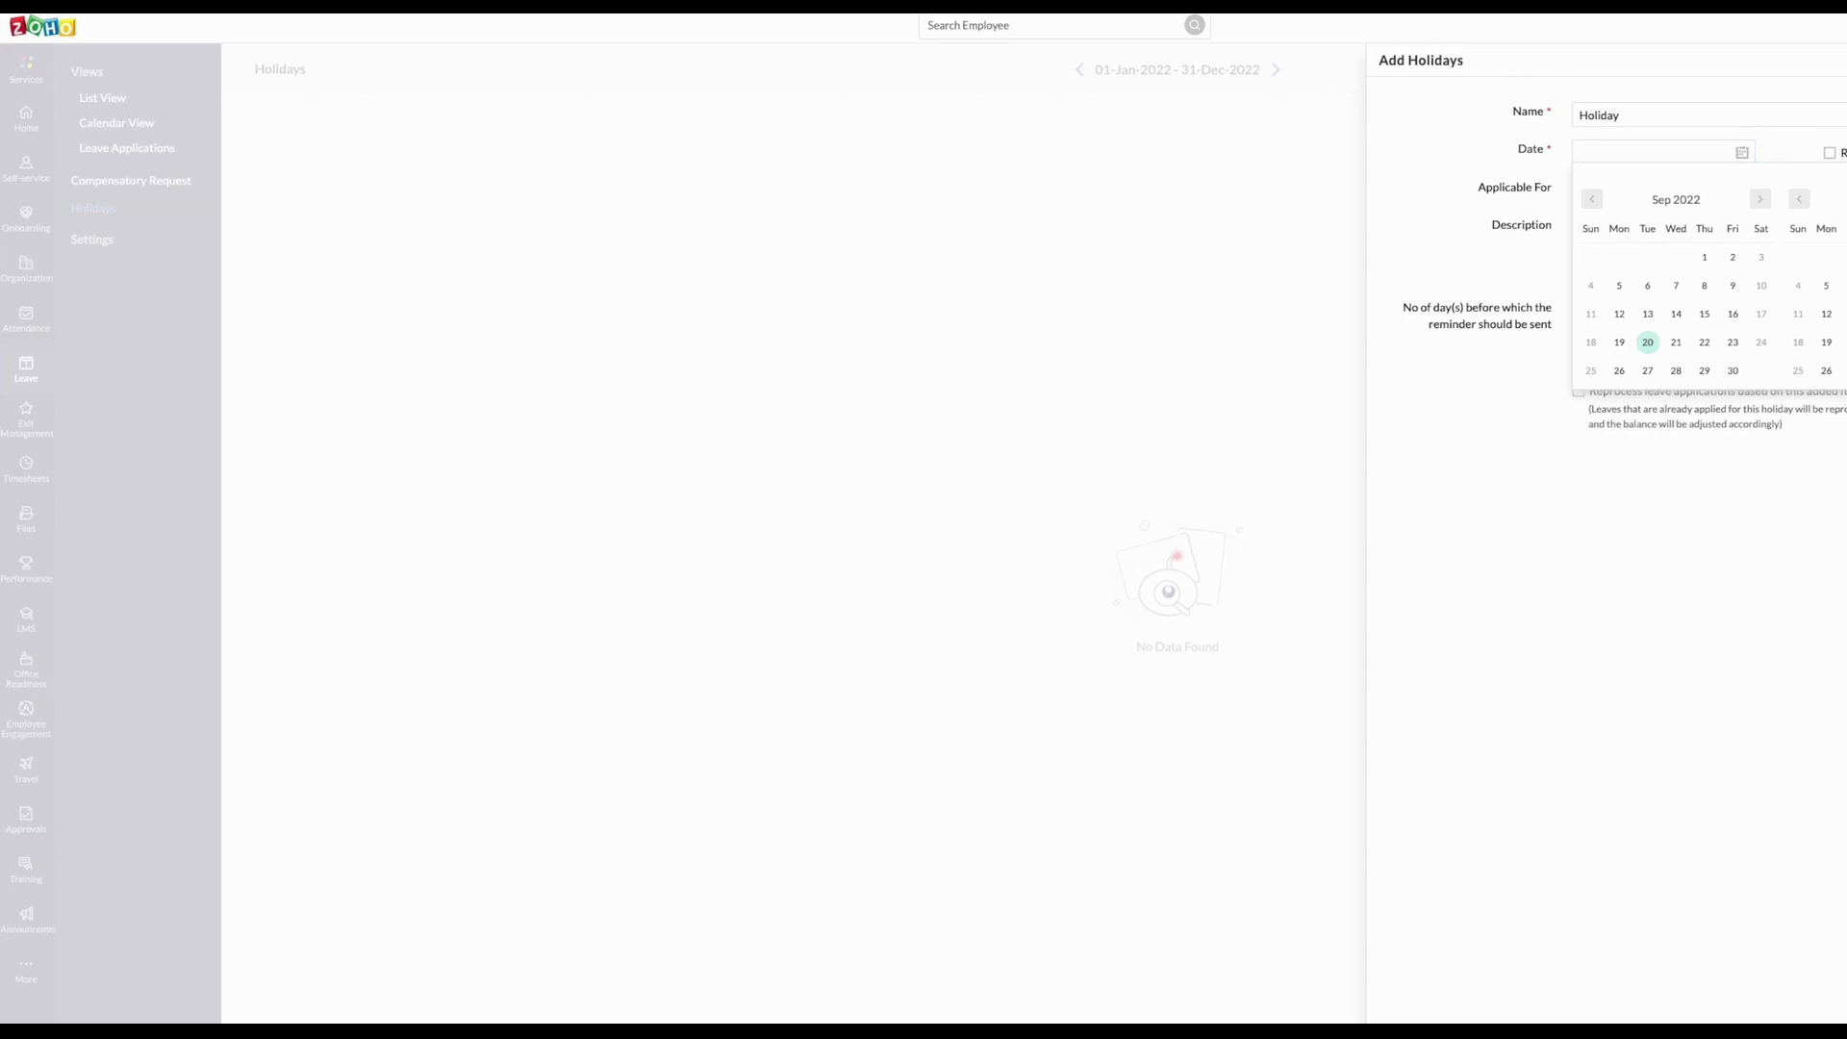
{"action": "left_click", "coordinate": [1825, 376]}
{"action": "left_click", "coordinate": [1529, 193]}
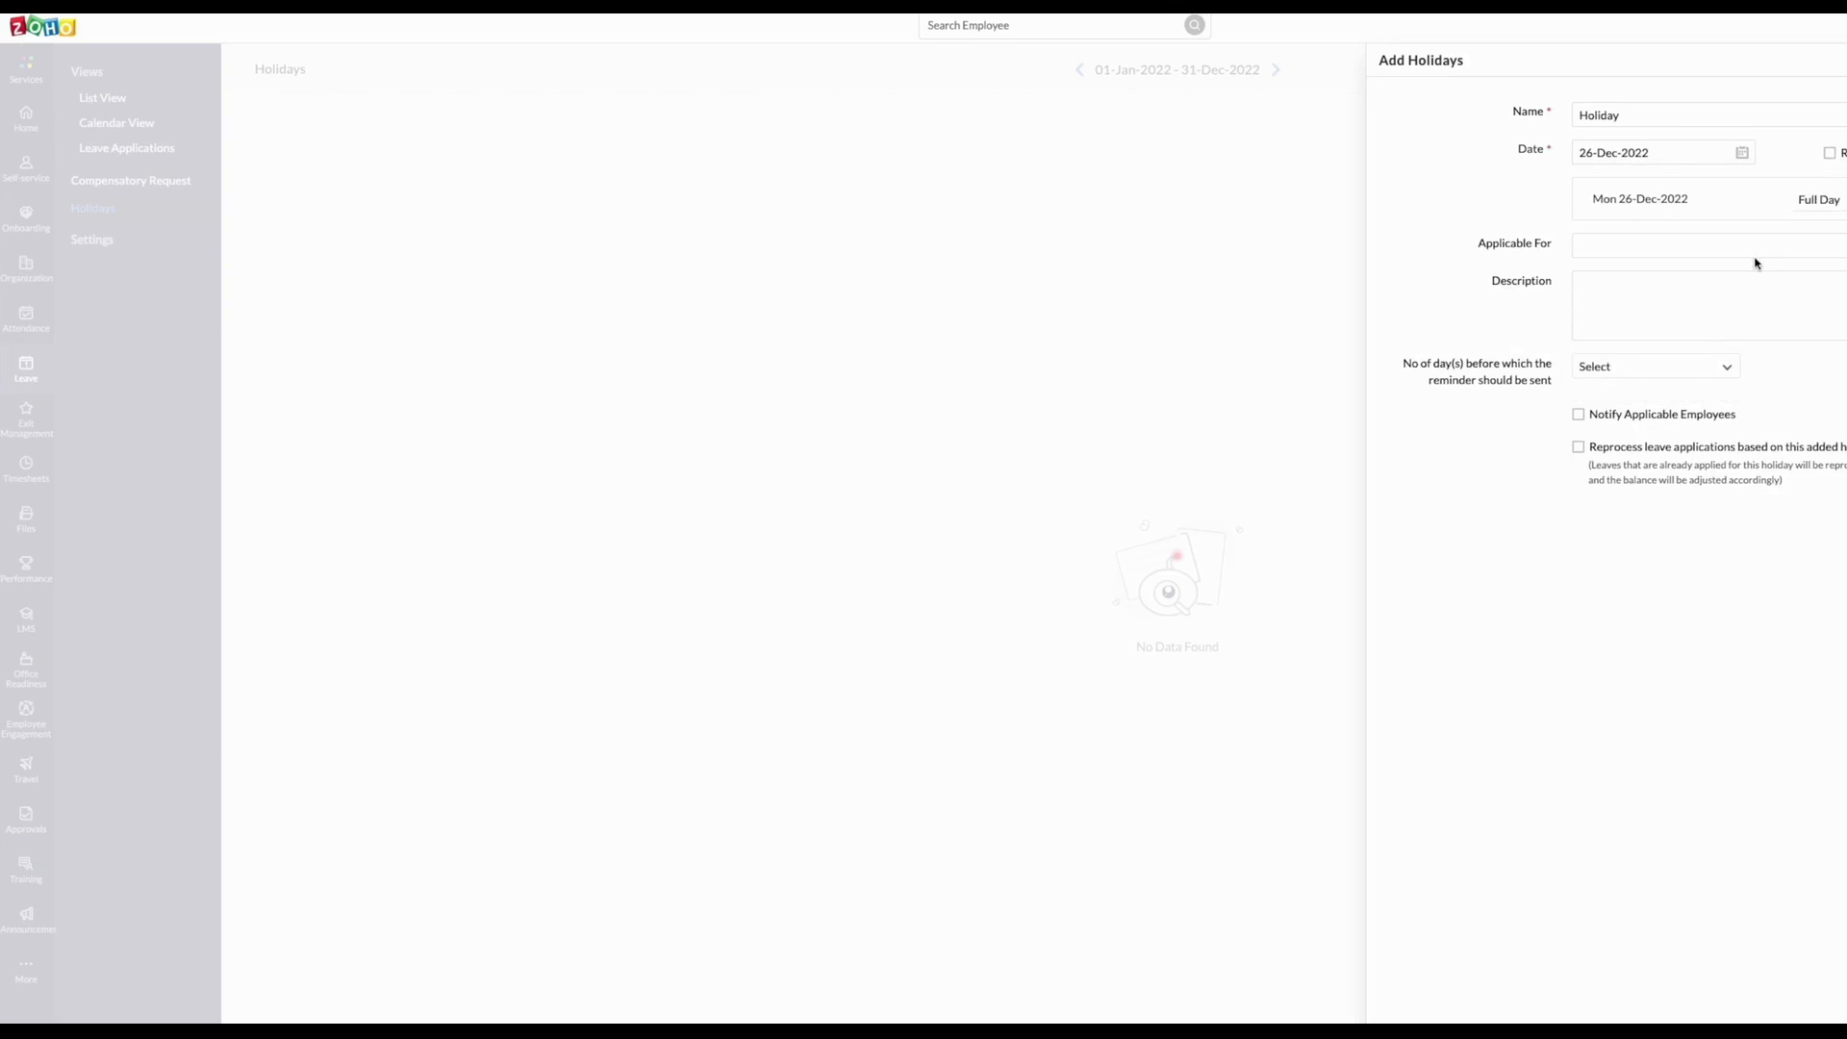
- Make the holiday applicable for the USA location, choose its reminder days and save it
{"action": "left_click", "coordinate": [1683, 245]}
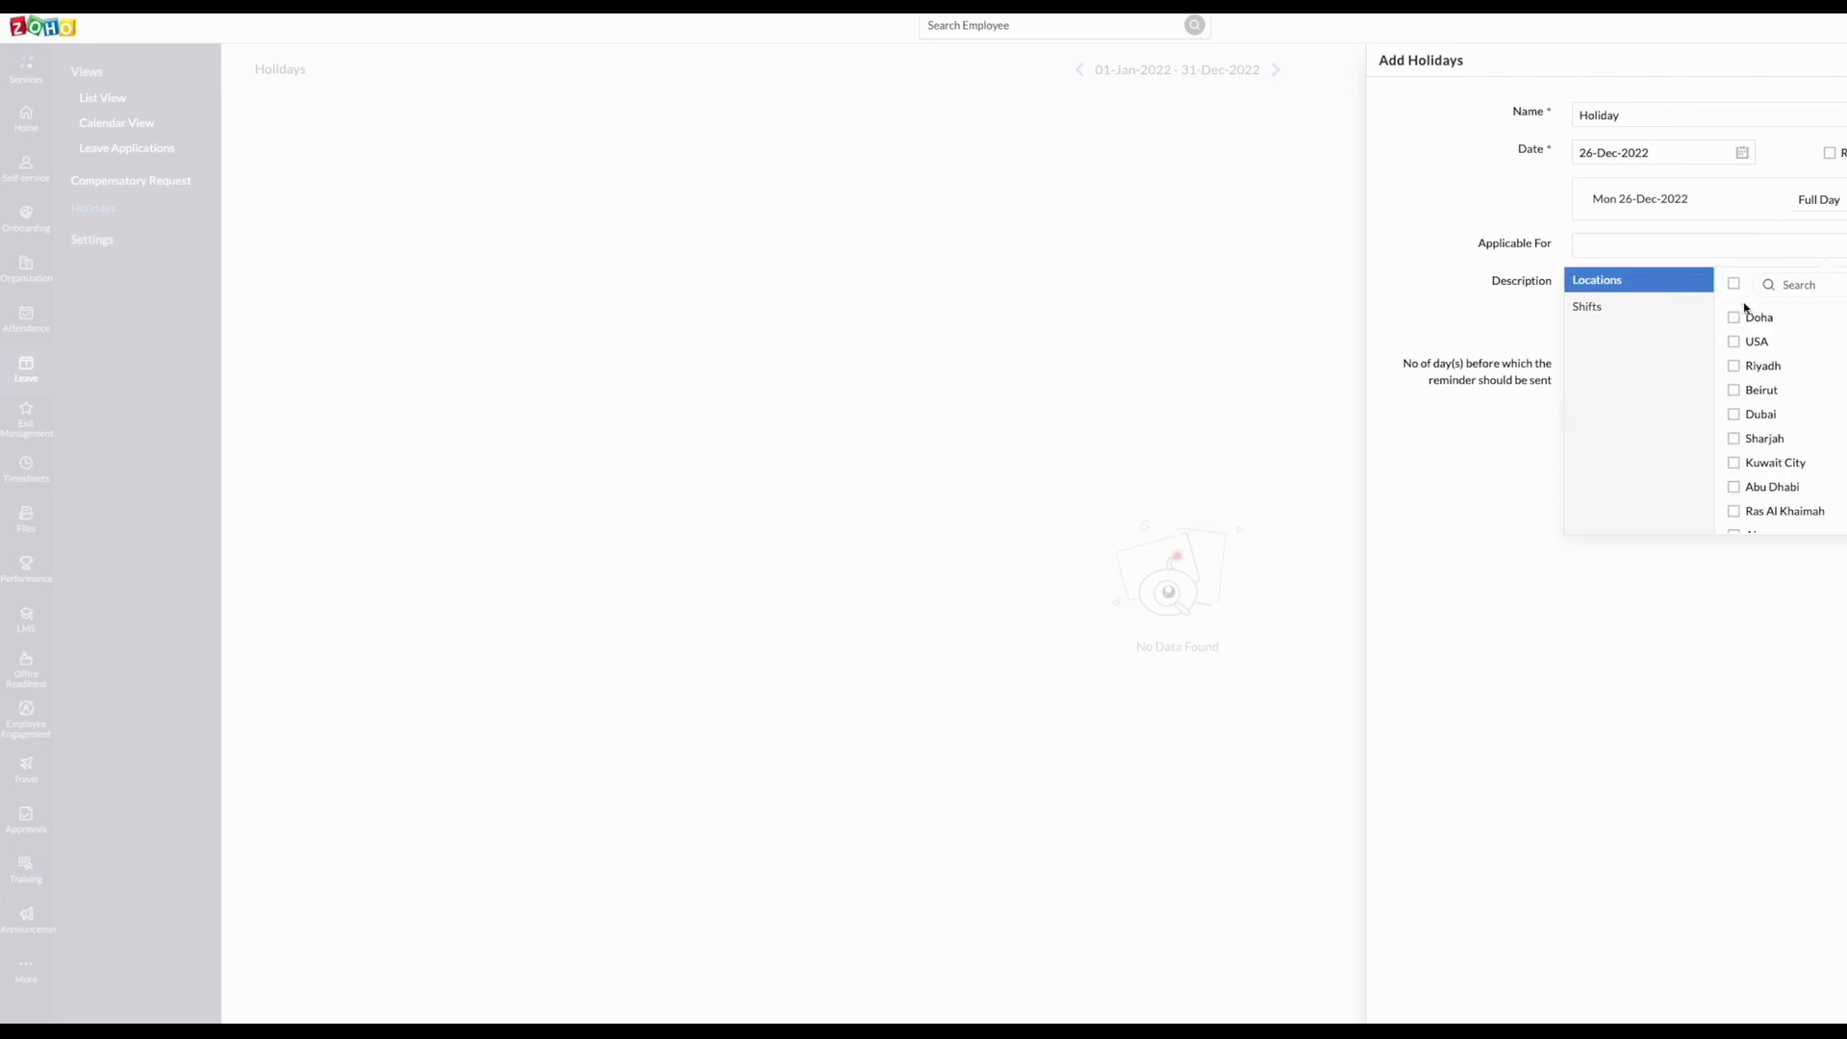
{"action": "left_click", "coordinate": [1734, 341]}
{"action": "left_click", "coordinate": [1513, 347]}
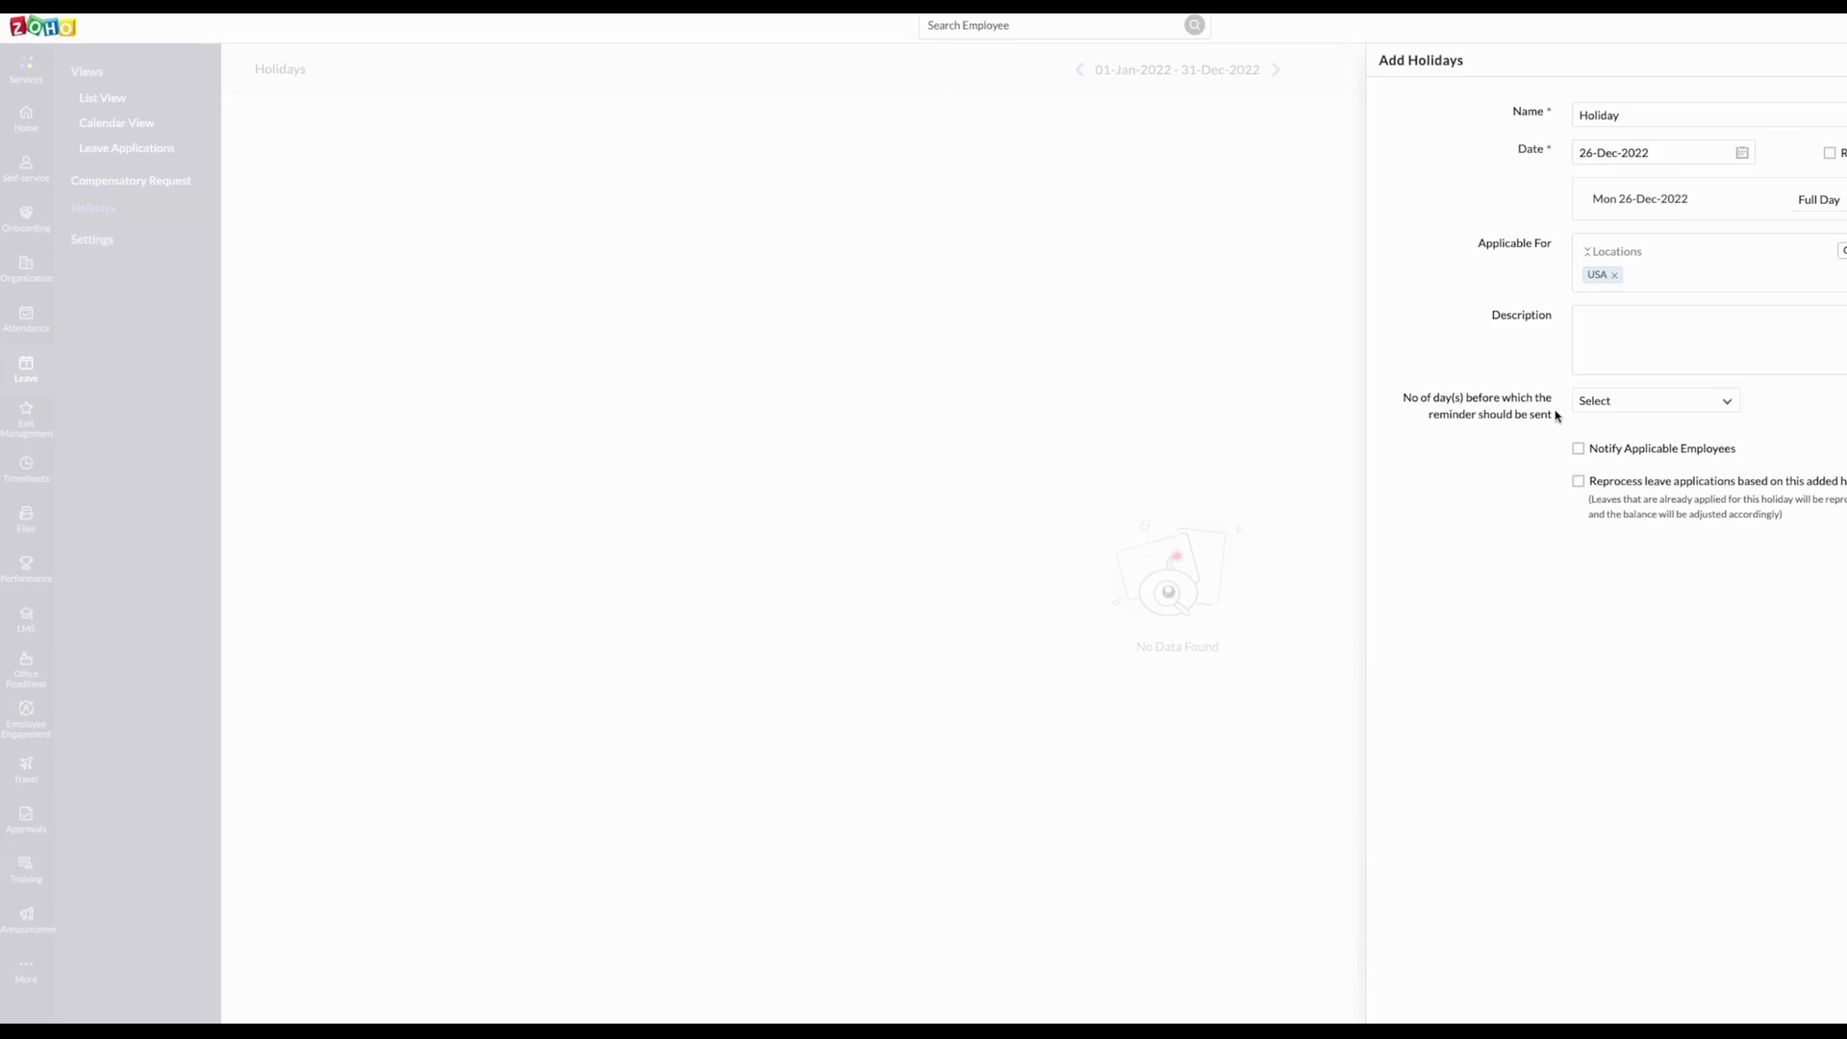
{"action": "left_click", "coordinate": [1612, 409]}
{"action": "left_click", "coordinate": [1610, 481]}
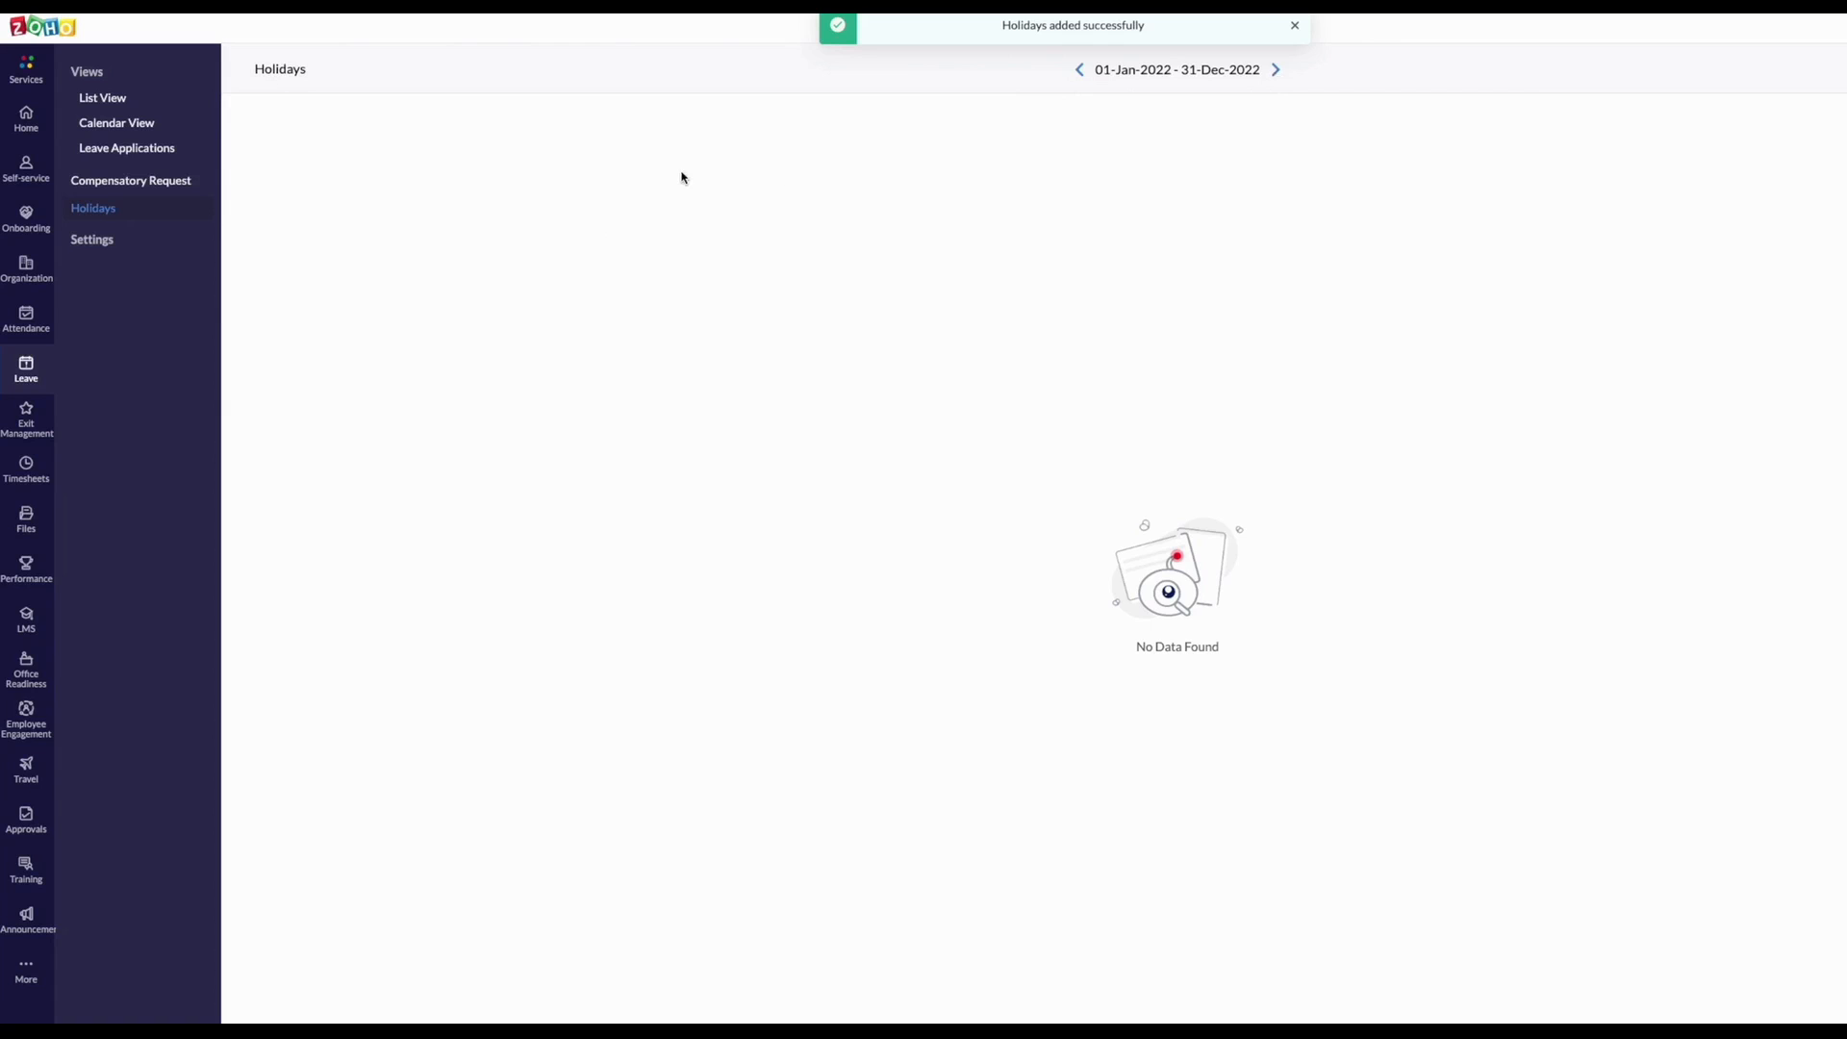
- Open the Annual Vacation leave type from the leave settings and examine its entitlement period options and its leave type options
{"action": "left_click", "coordinate": [93, 240]}
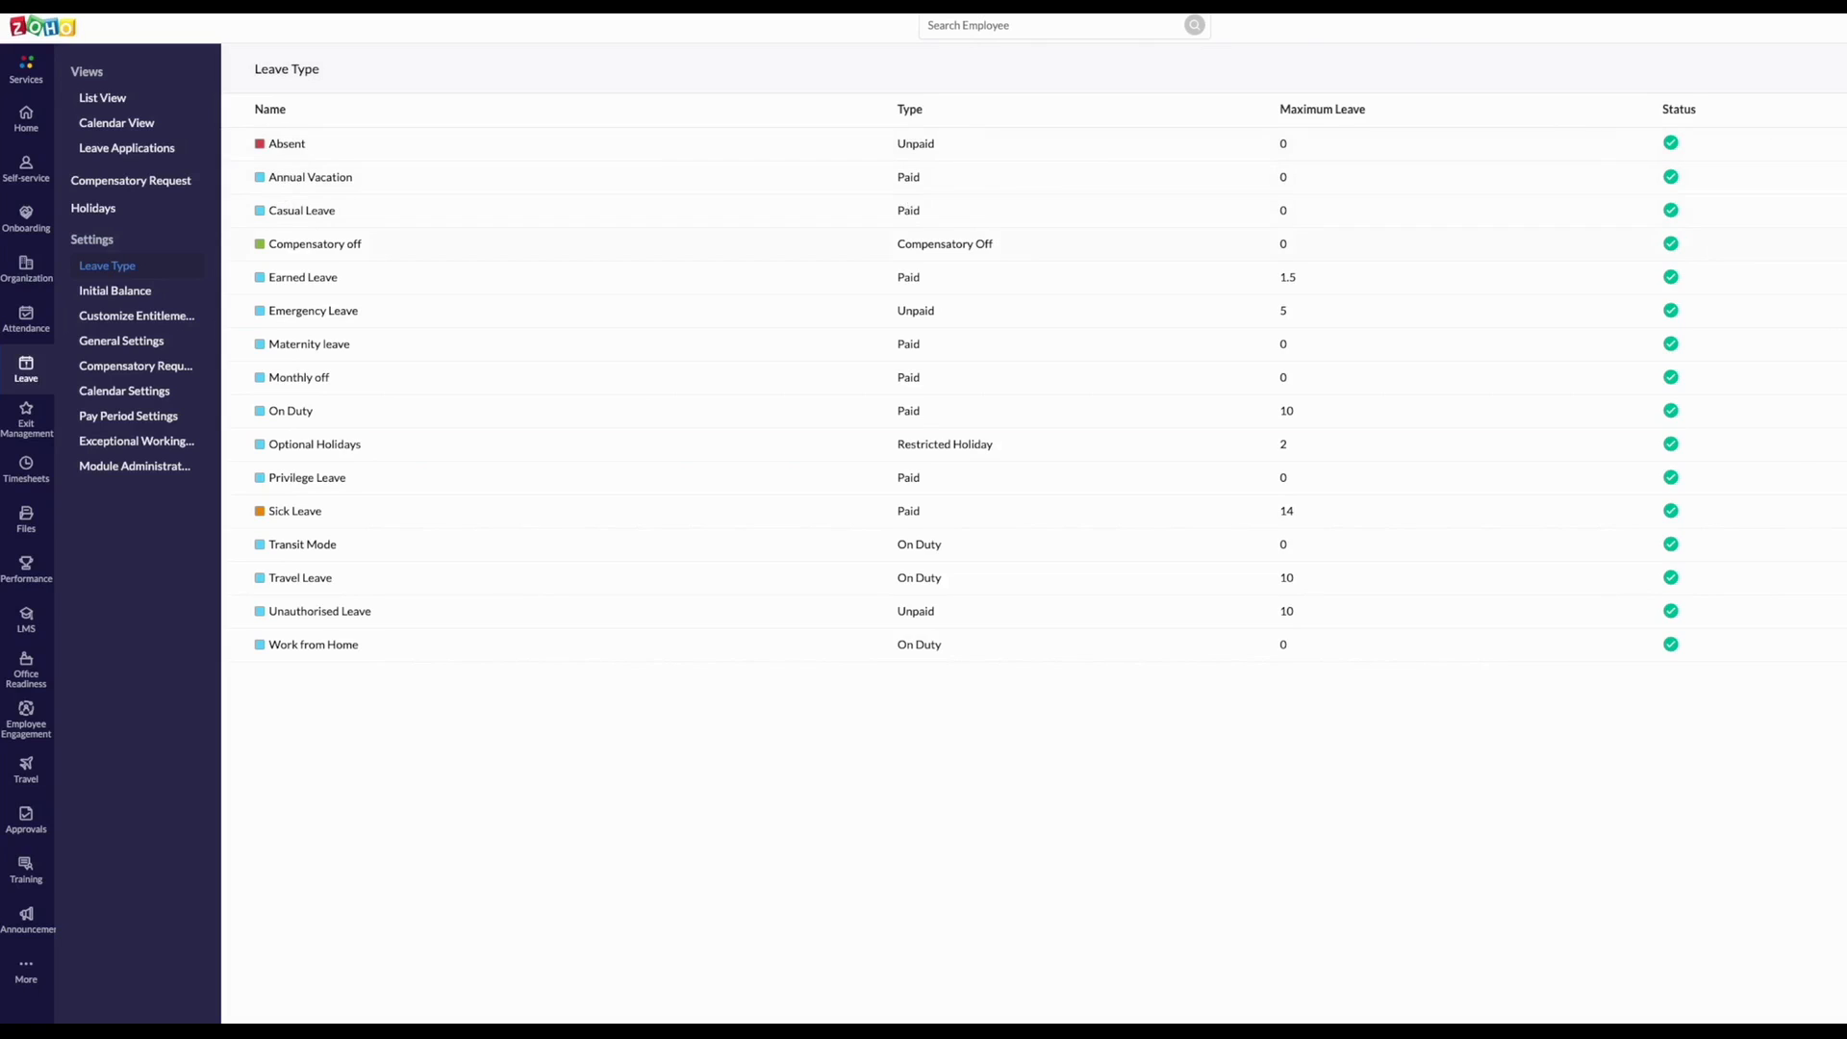
{"action": "left_click", "coordinate": [1768, 180]}
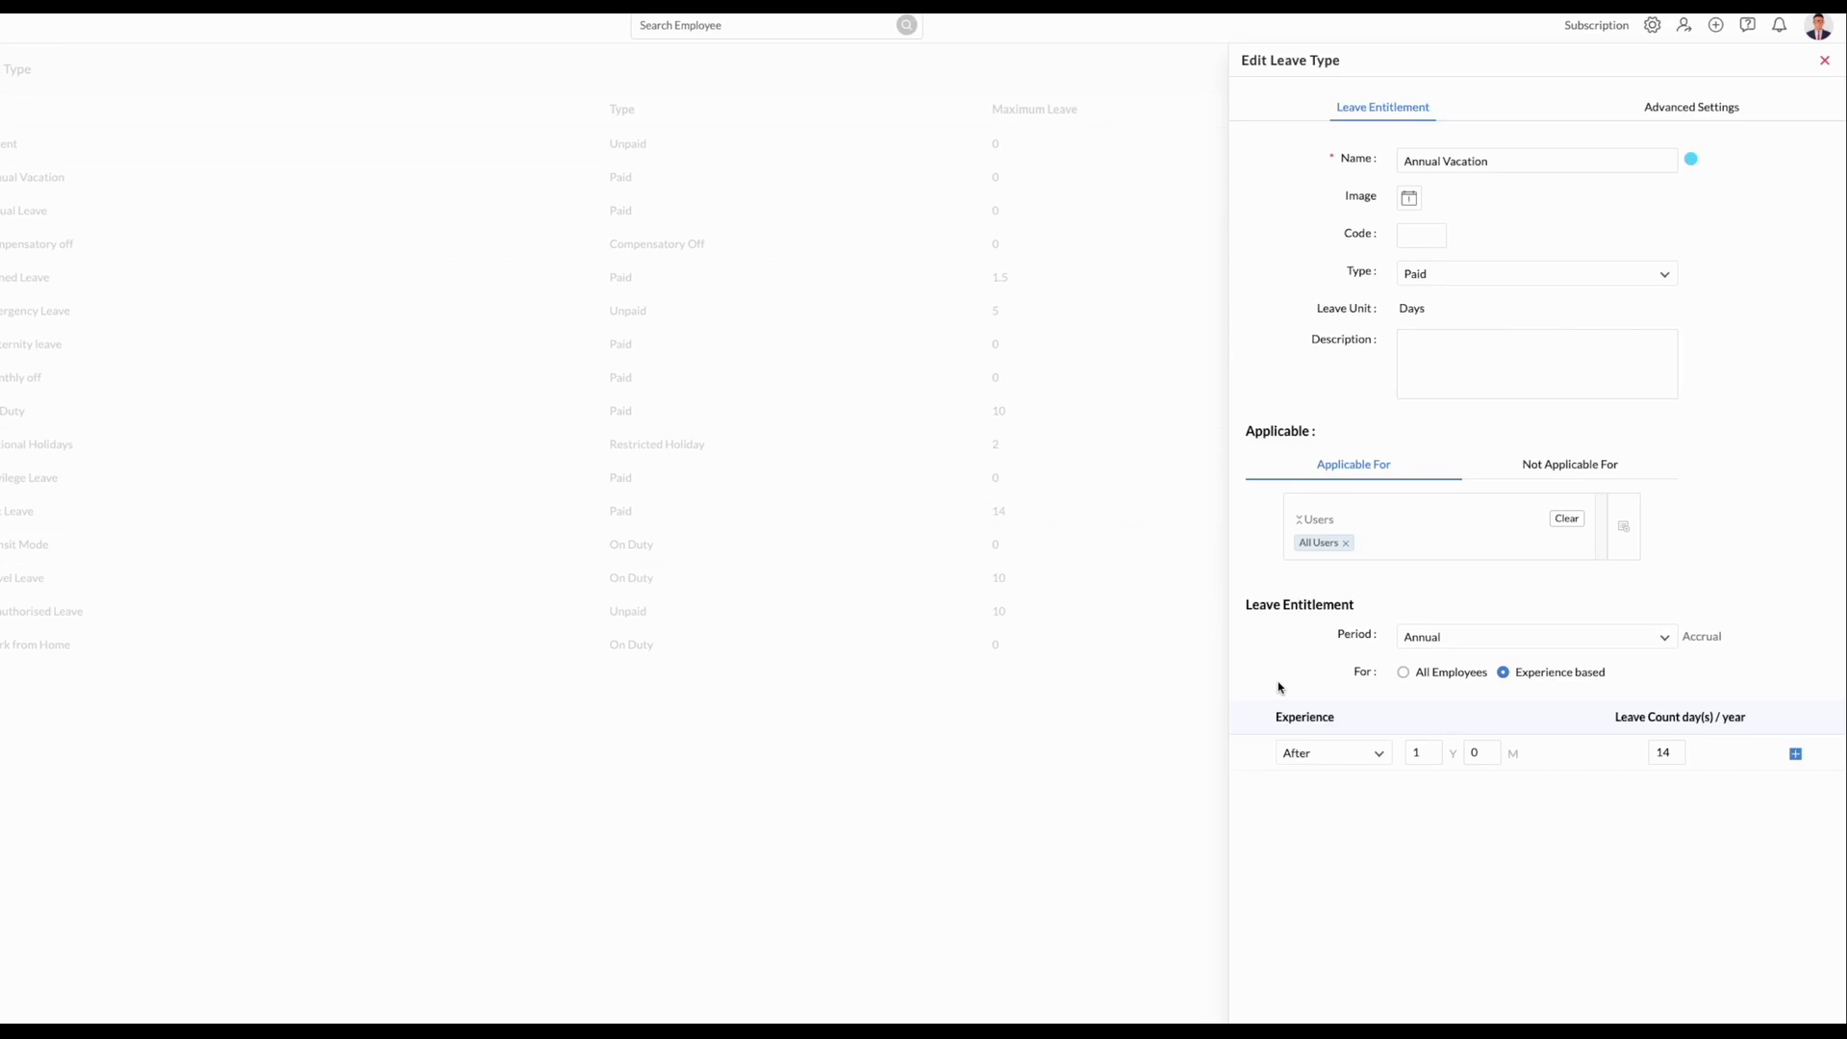
{"action": "left_click", "coordinate": [1408, 639]}
{"action": "scroll", "coordinate": [1422, 713], "scroll_direction": "up", "scroll_amount": 1}
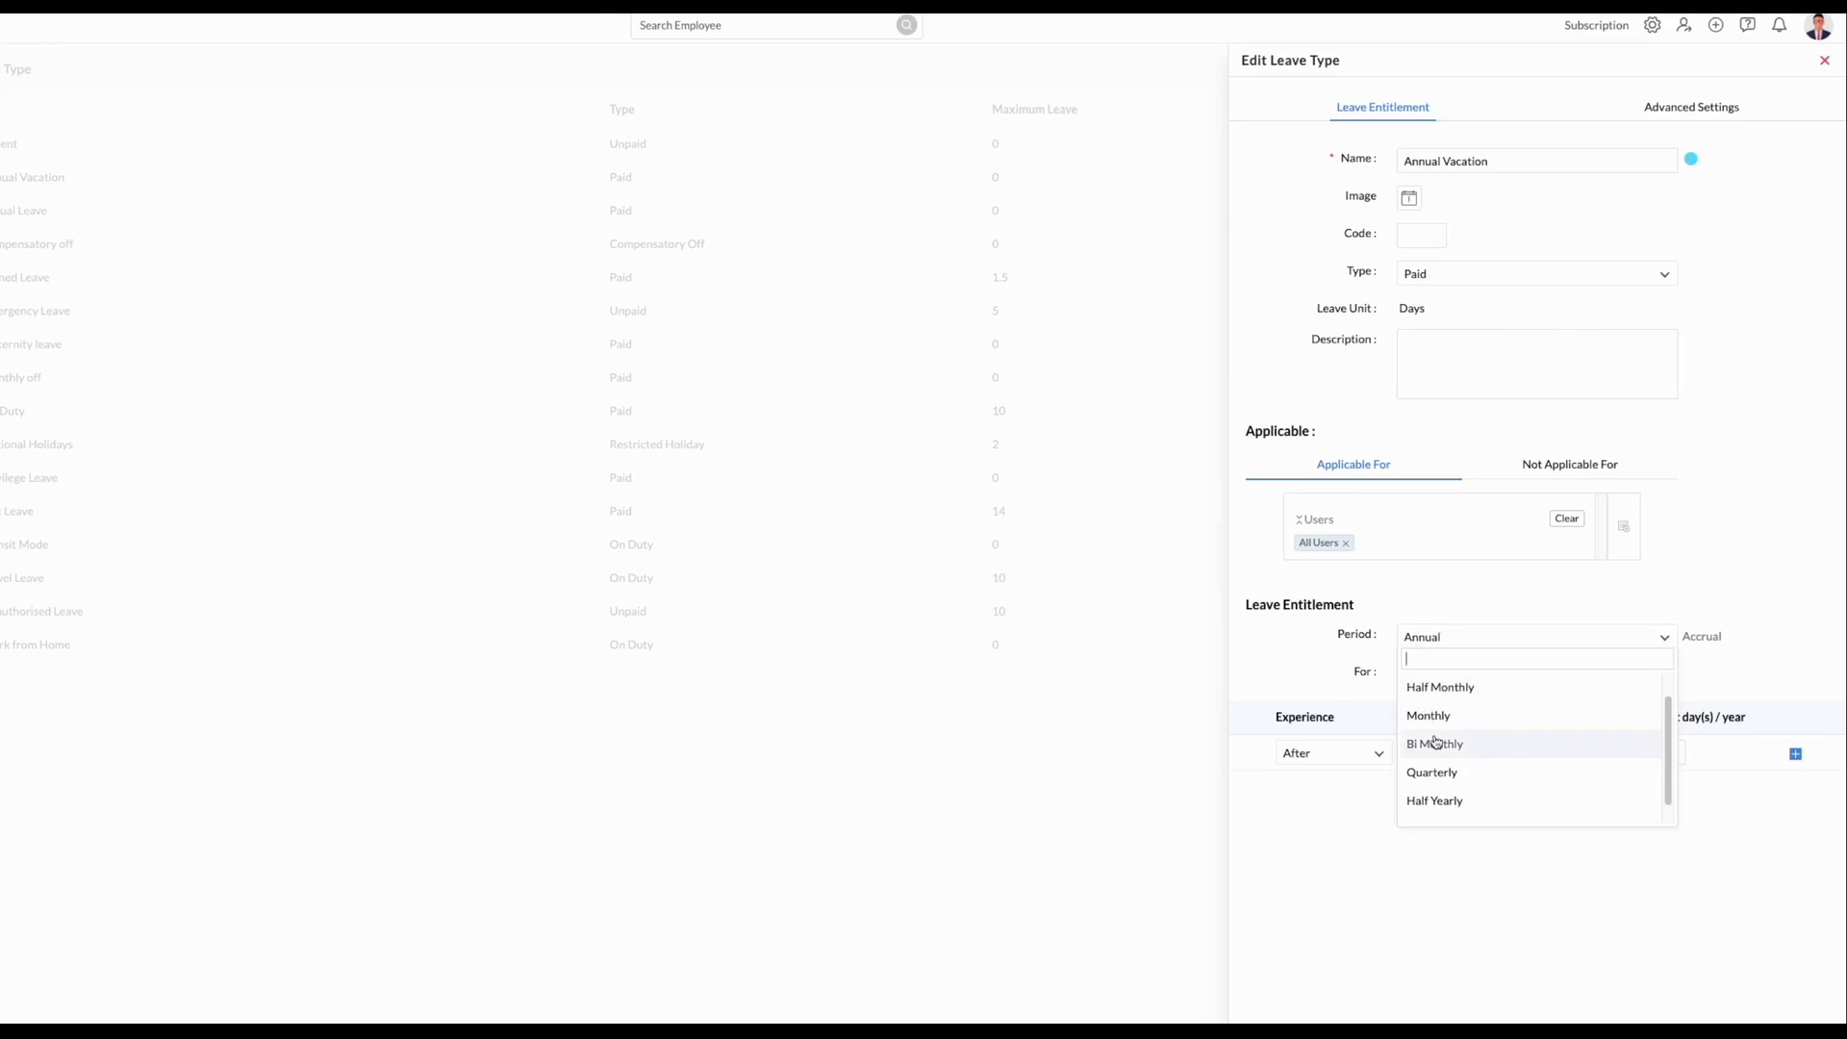
{"action": "scroll", "coordinate": [1435, 745], "scroll_direction": "down", "scroll_amount": 1}
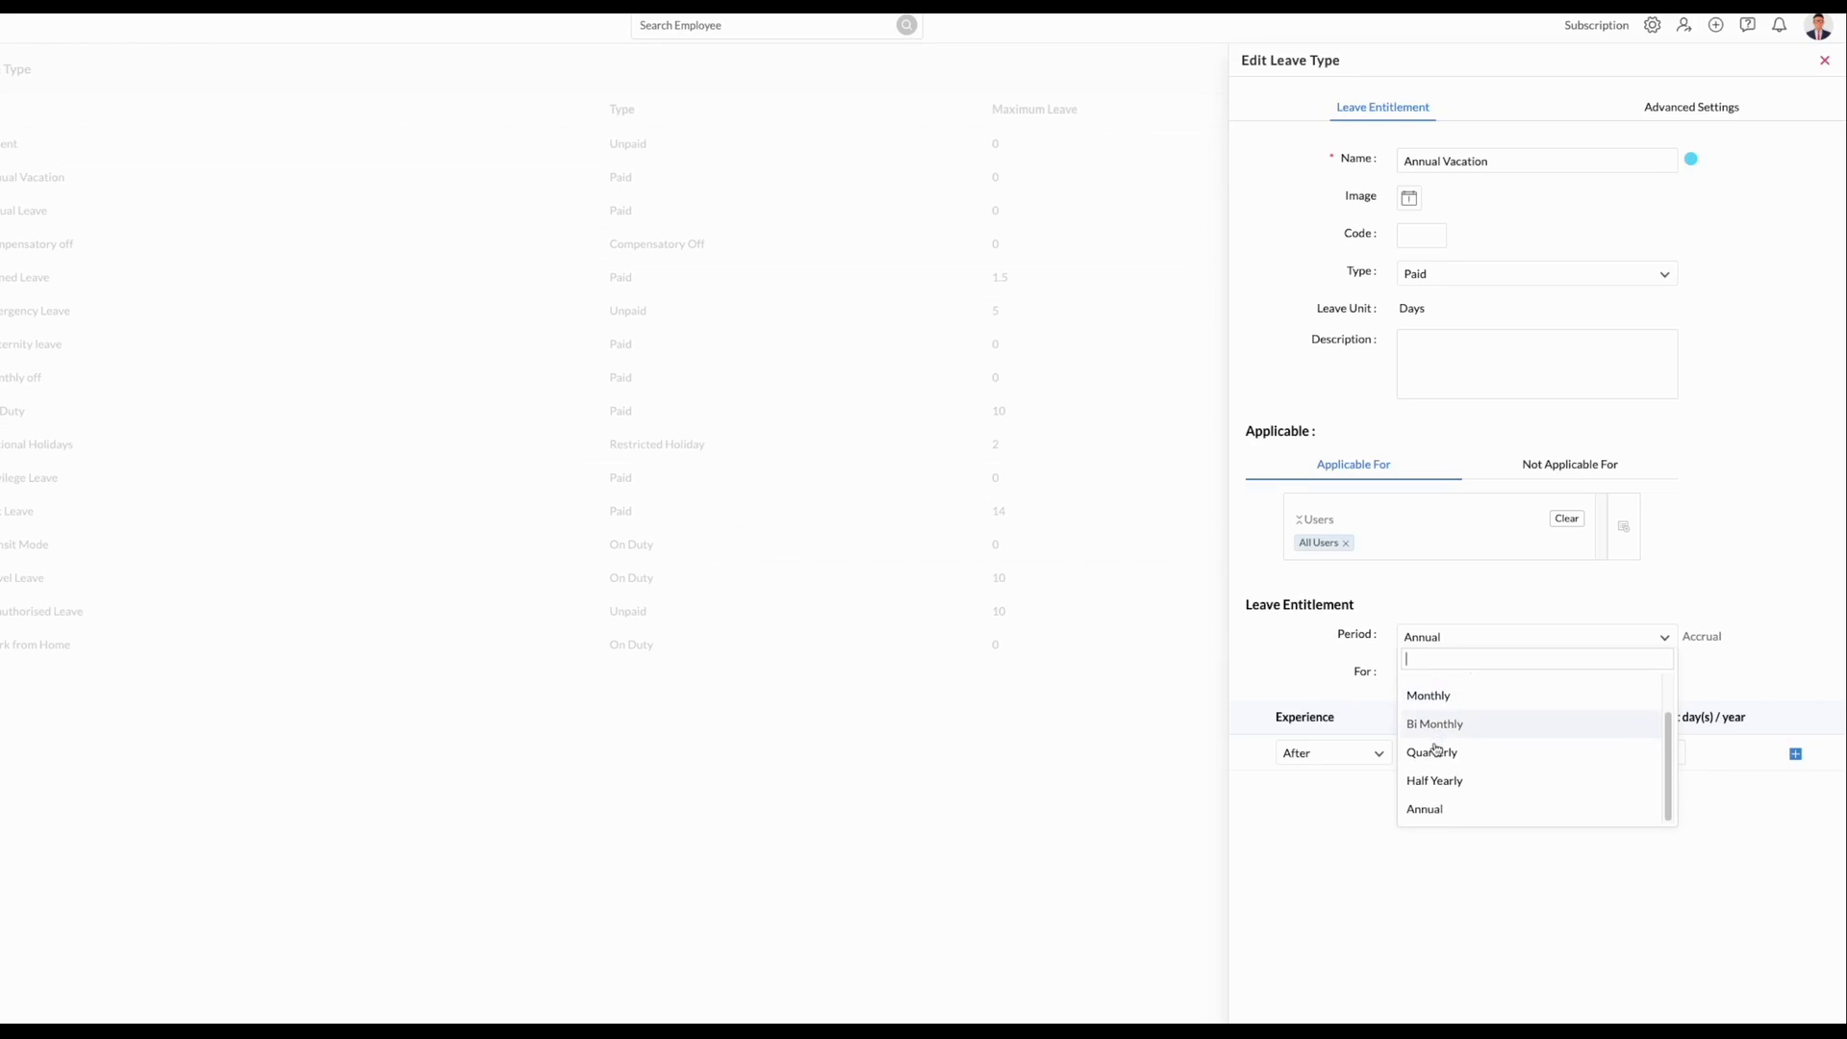
{"action": "scroll", "coordinate": [1437, 750], "scroll_direction": "up", "scroll_amount": 1}
{"action": "left_click", "coordinate": [1314, 672]}
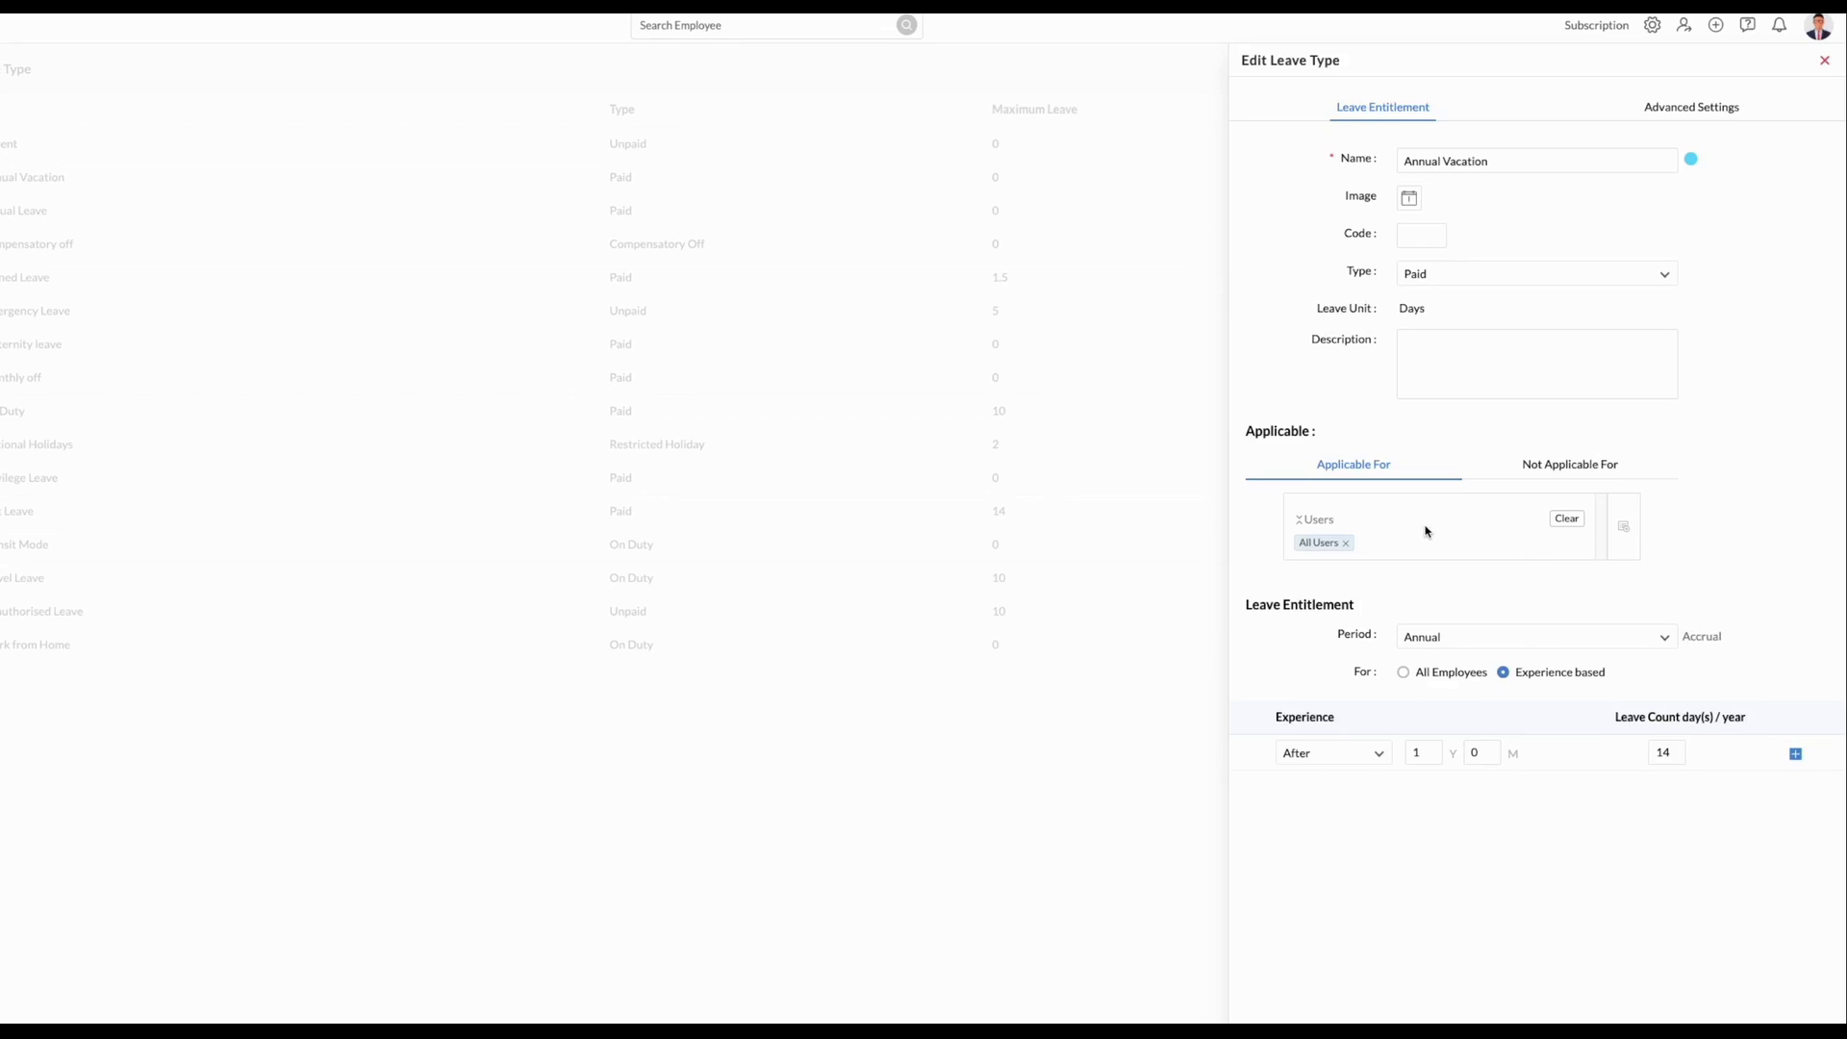
{"action": "left_click", "coordinate": [1431, 285]}
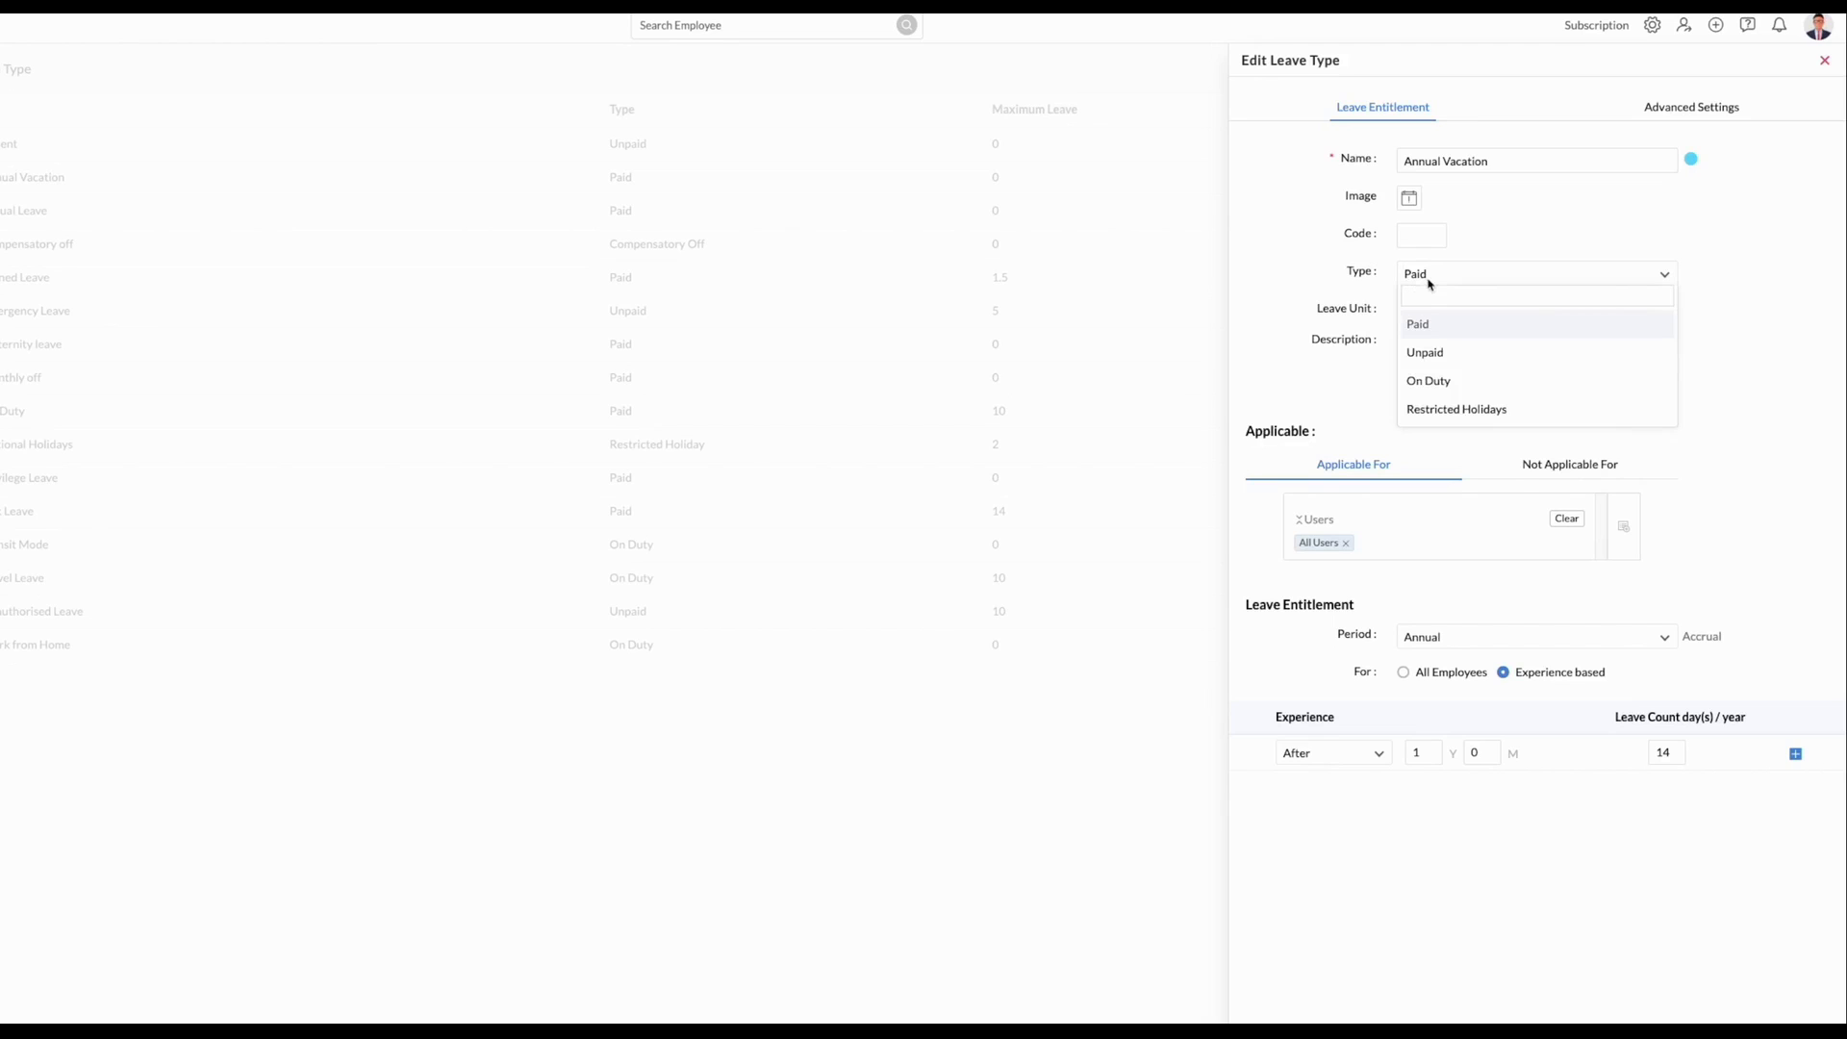
{"action": "left_click", "coordinate": [1334, 245]}
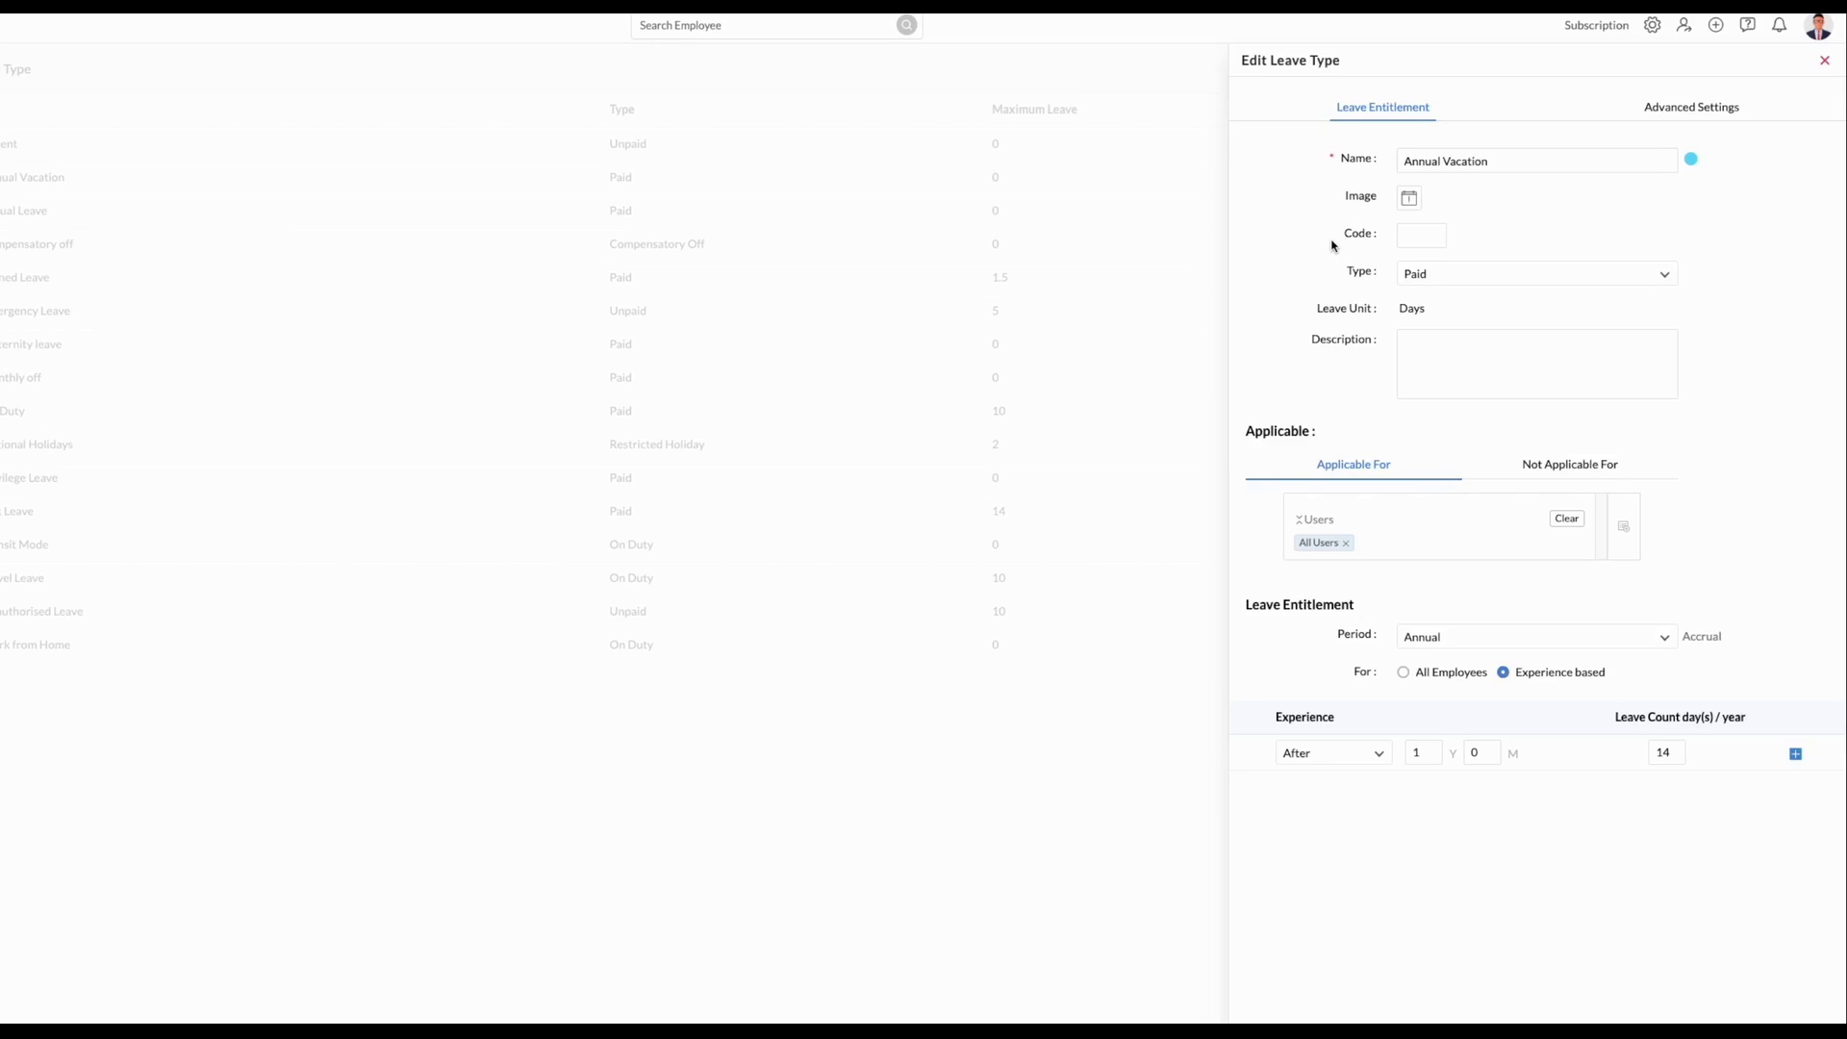
- Examine Annual Vacation's advanced settings, turning the option to include holidays and weekends on and back off, and close the leave type
{"action": "left_click", "coordinate": [1689, 114]}
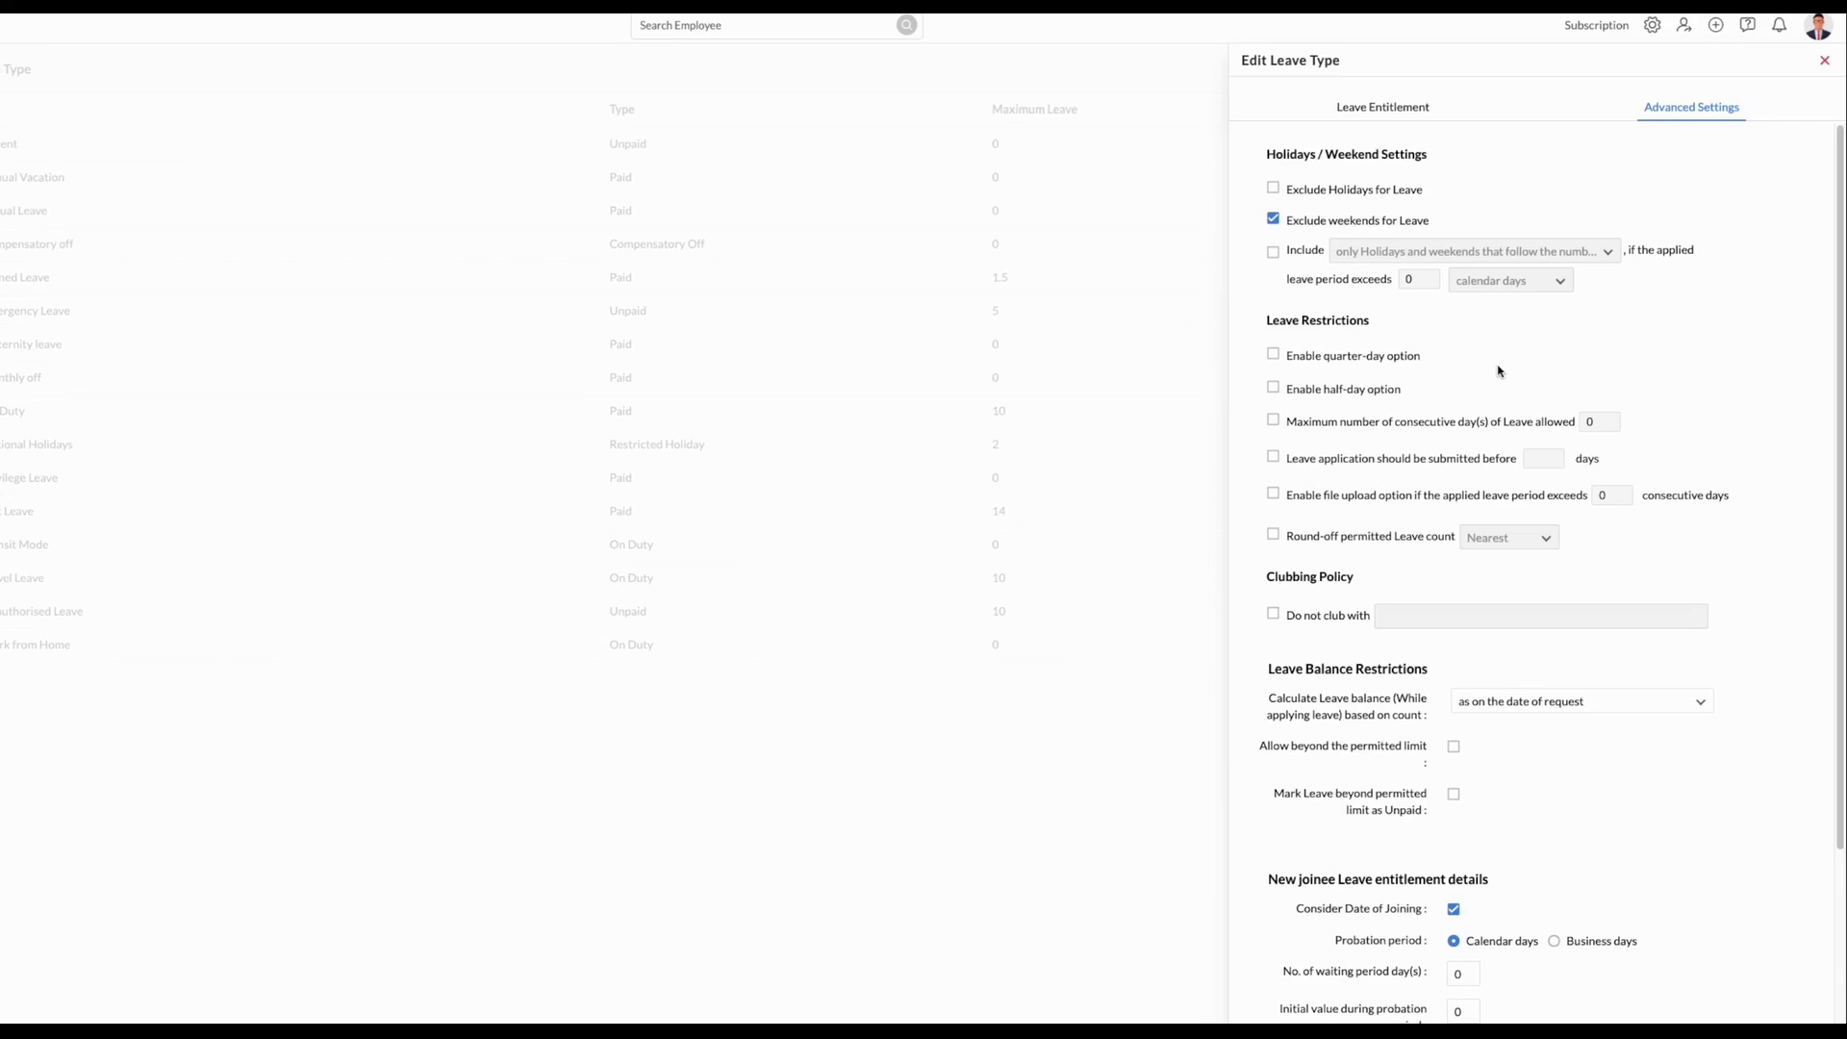
{"action": "left_click", "coordinate": [1273, 253]}
{"action": "left_click", "coordinate": [1374, 253]}
{"action": "left_click", "coordinate": [1376, 260]}
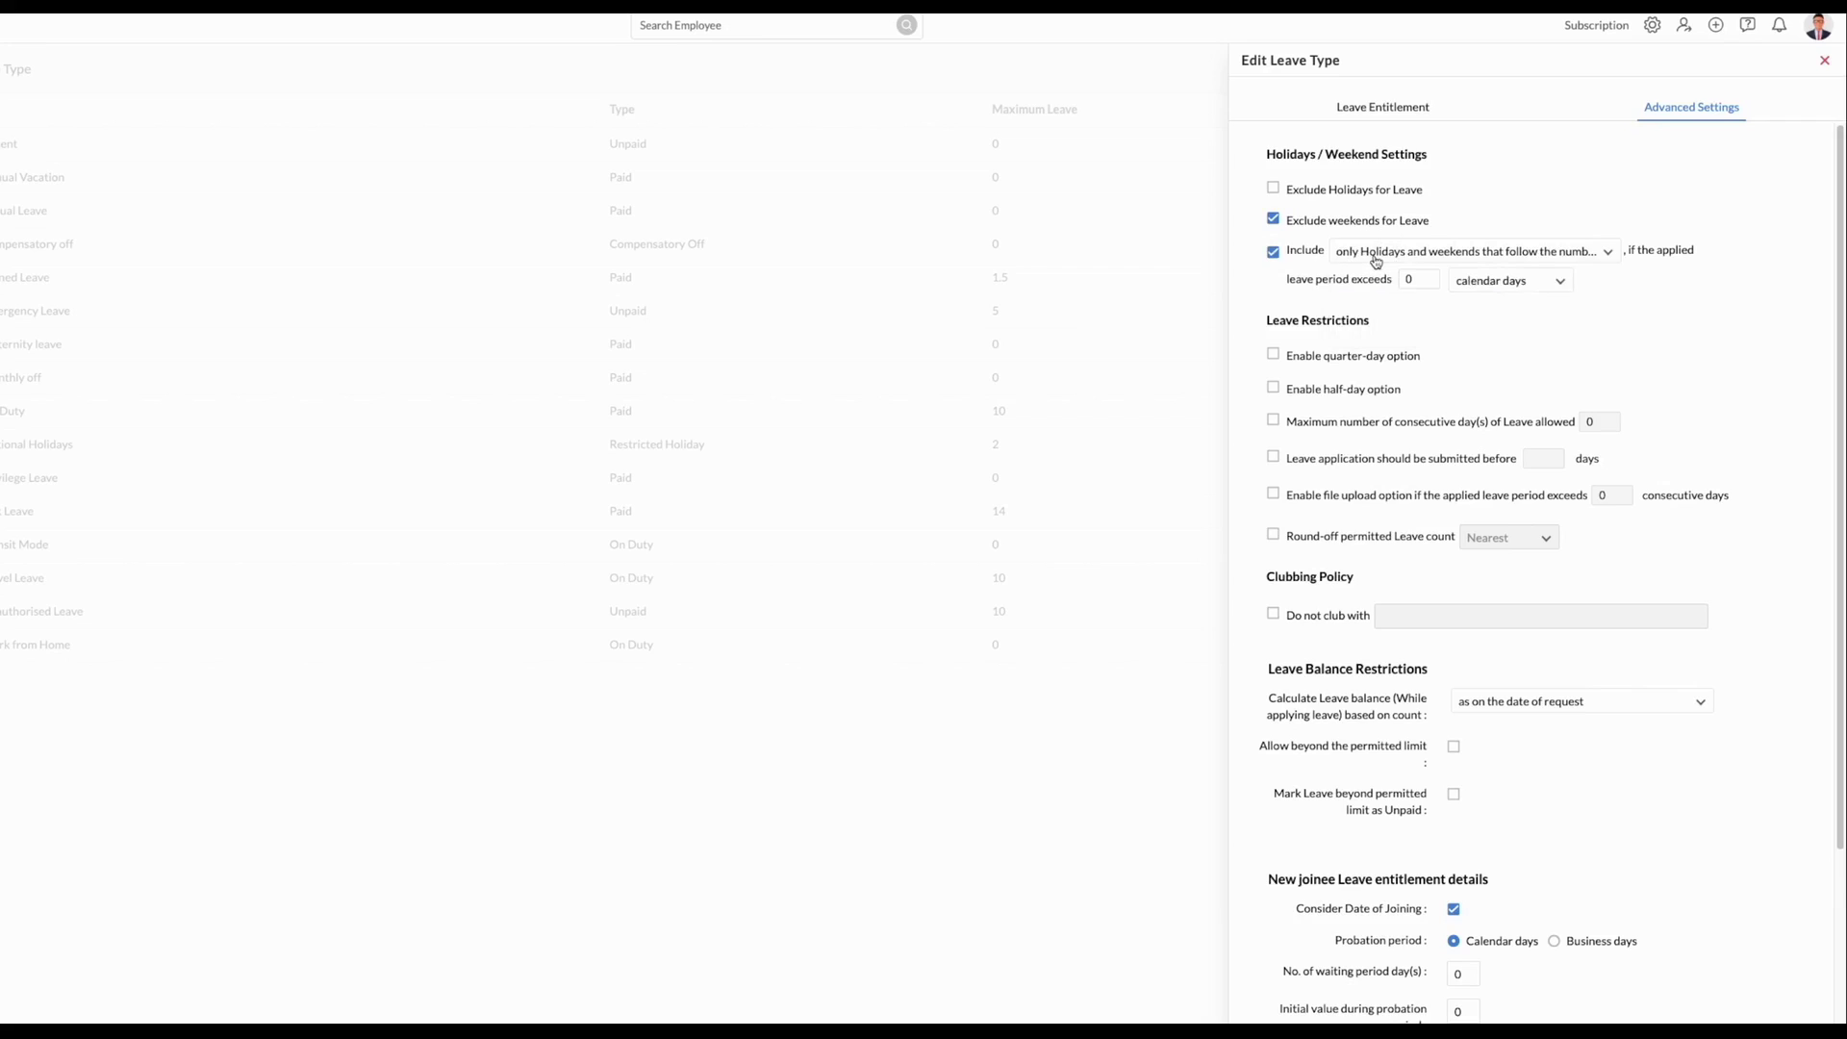
{"action": "left_click", "coordinate": [1273, 253]}
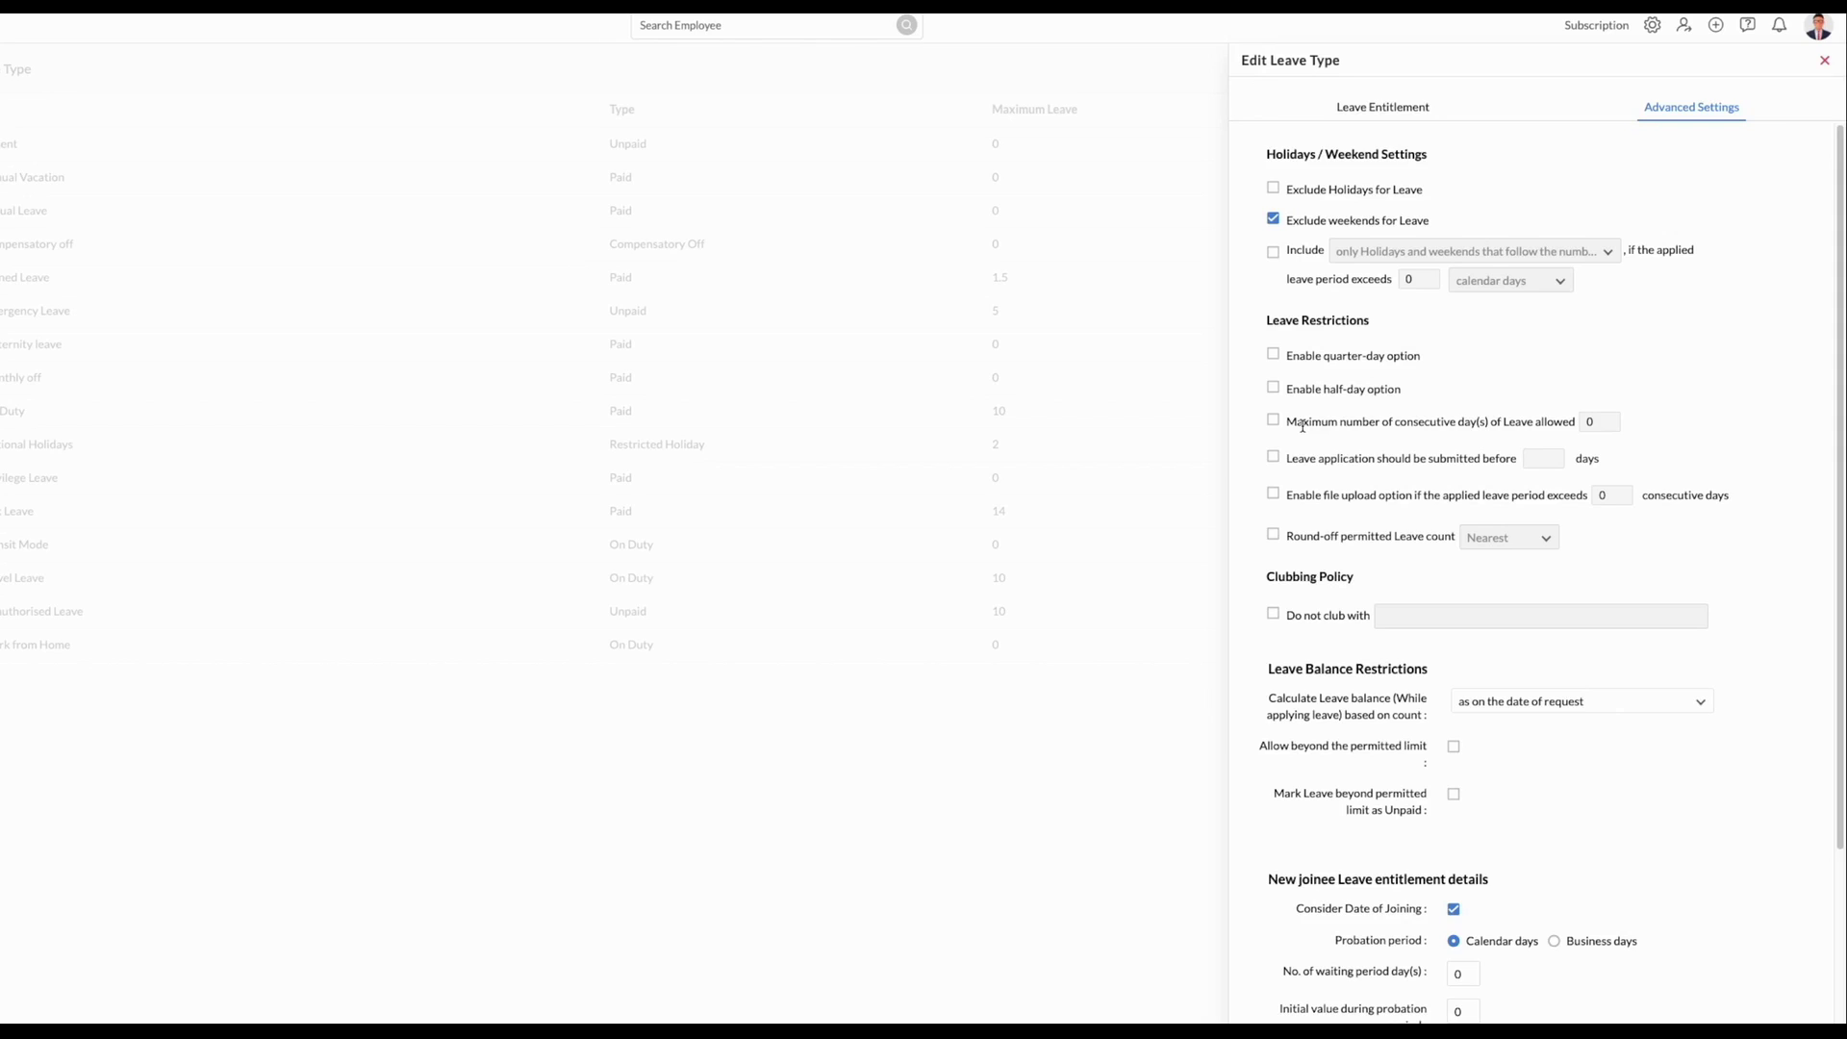
{"action": "scroll", "coordinate": [1303, 425], "scroll_direction": "down", "scroll_amount": 2}
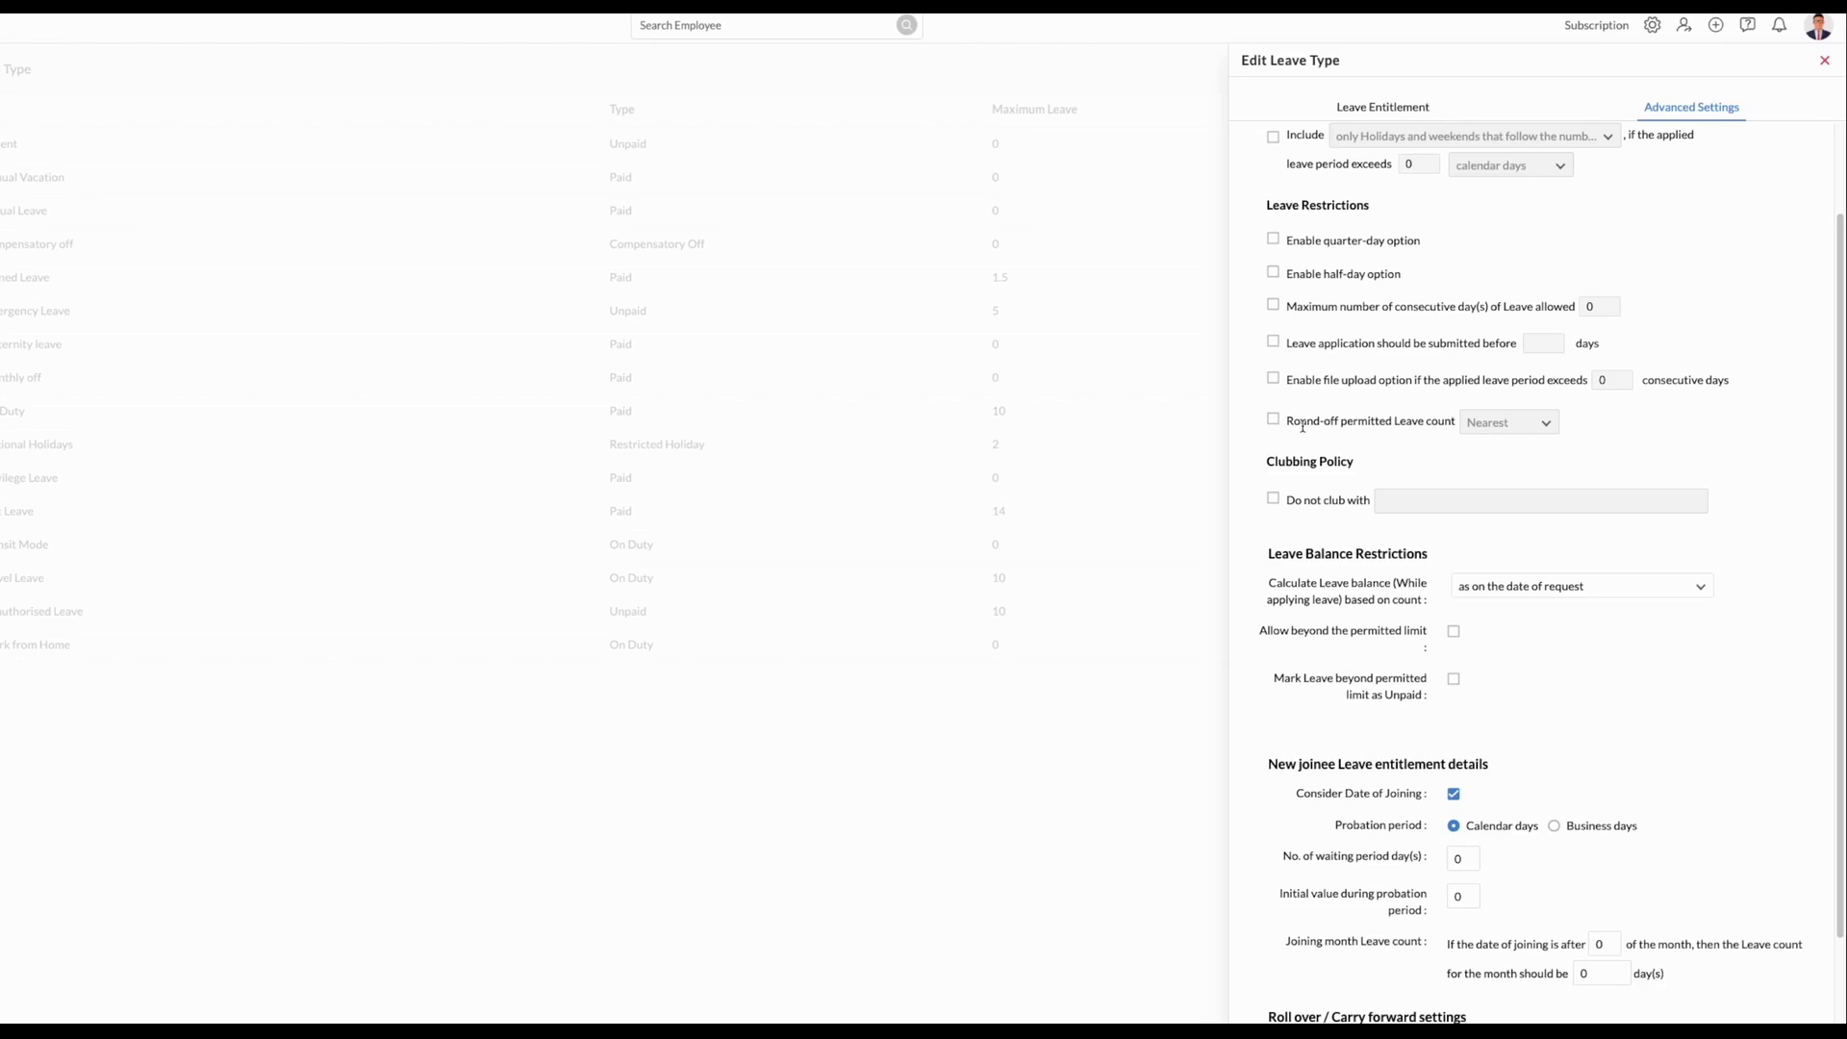
{"action": "scroll", "coordinate": [1302, 426], "scroll_direction": "down", "scroll_amount": 3}
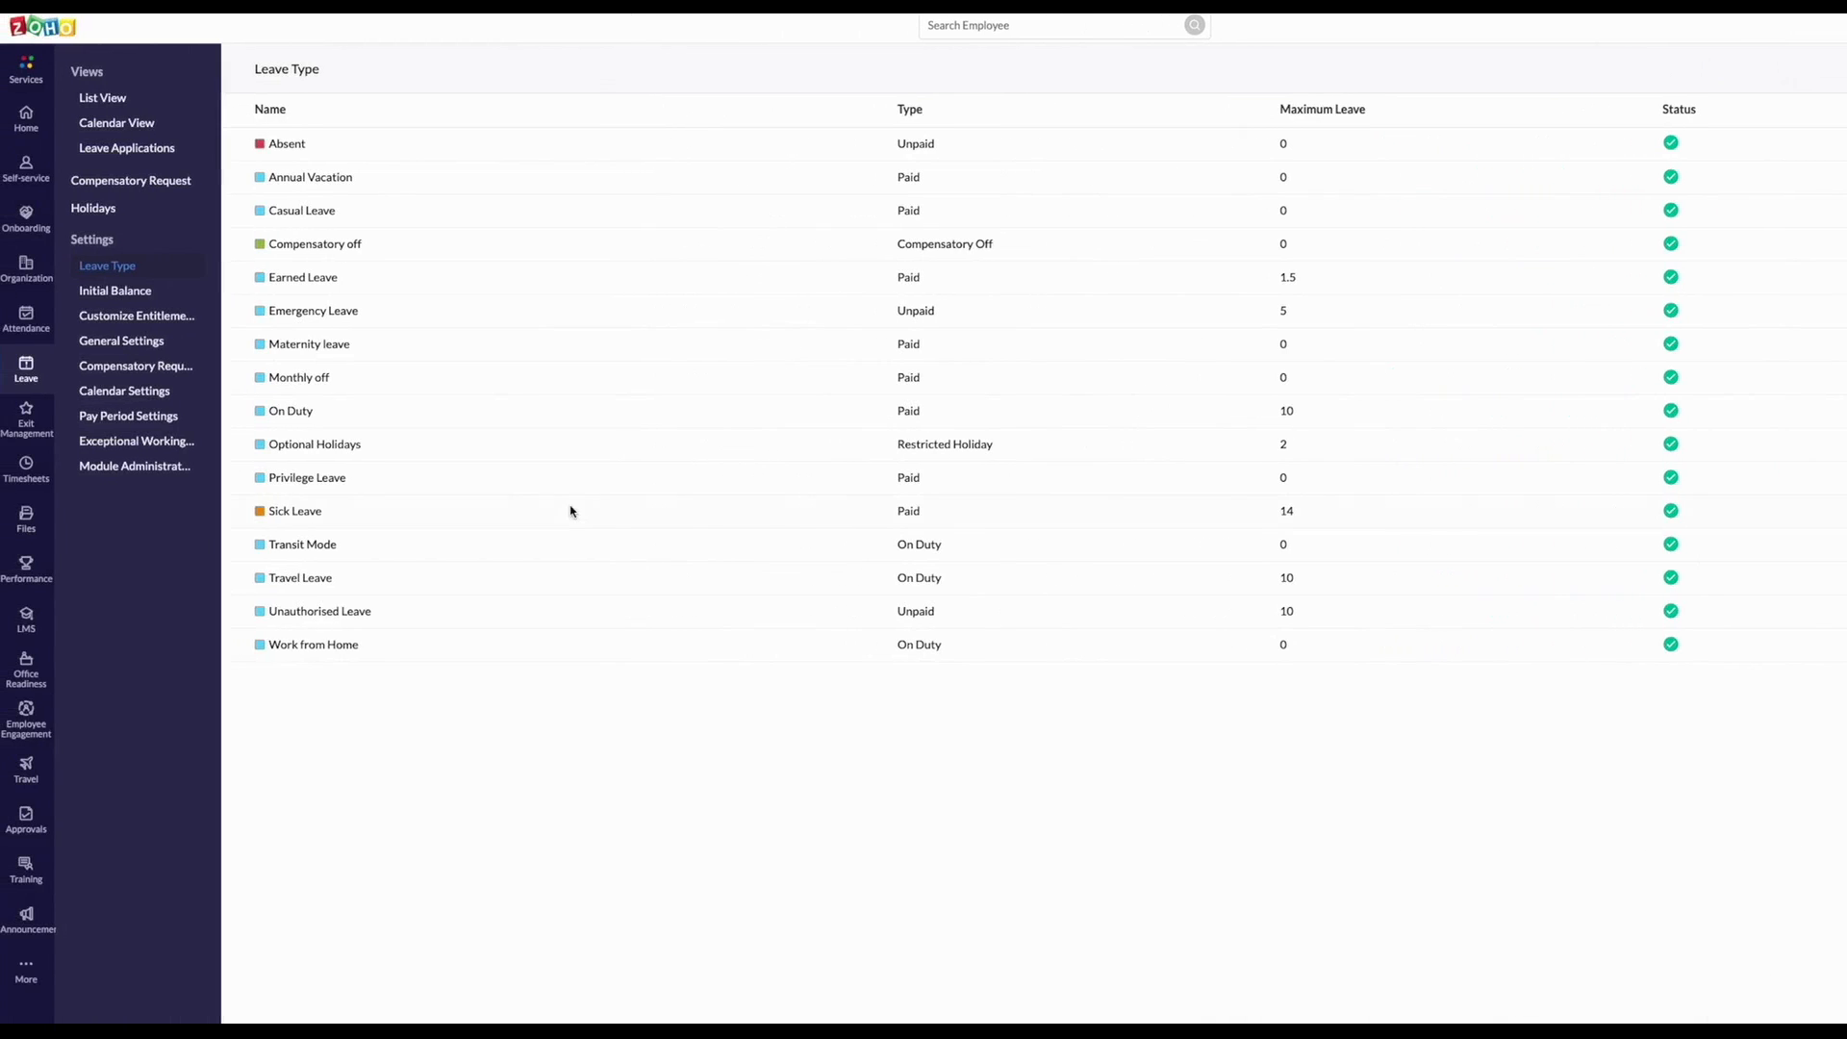
- Examine the employees' initial balances across all paid, on-duty and unpaid leave types
{"action": "left_click", "coordinate": [106, 293]}
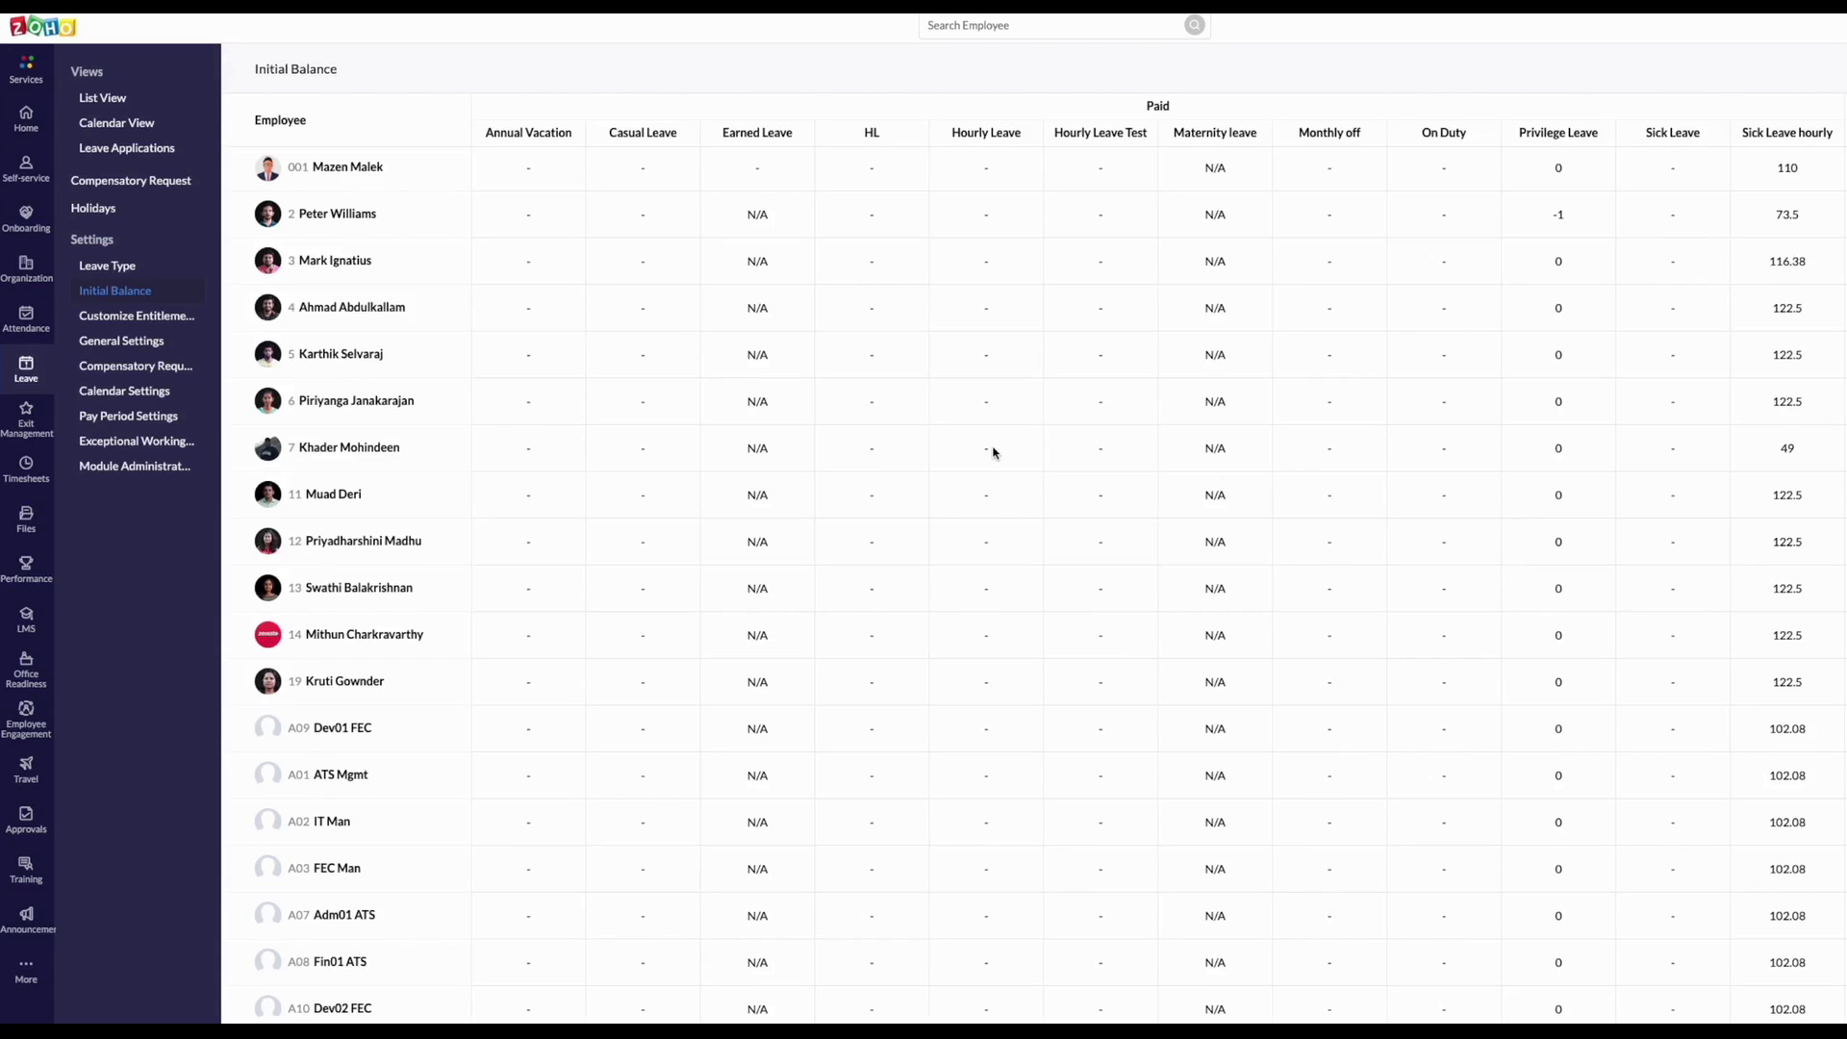
{"action": "scroll", "coordinate": [994, 452], "scroll_direction": "right", "scroll_amount": 5}
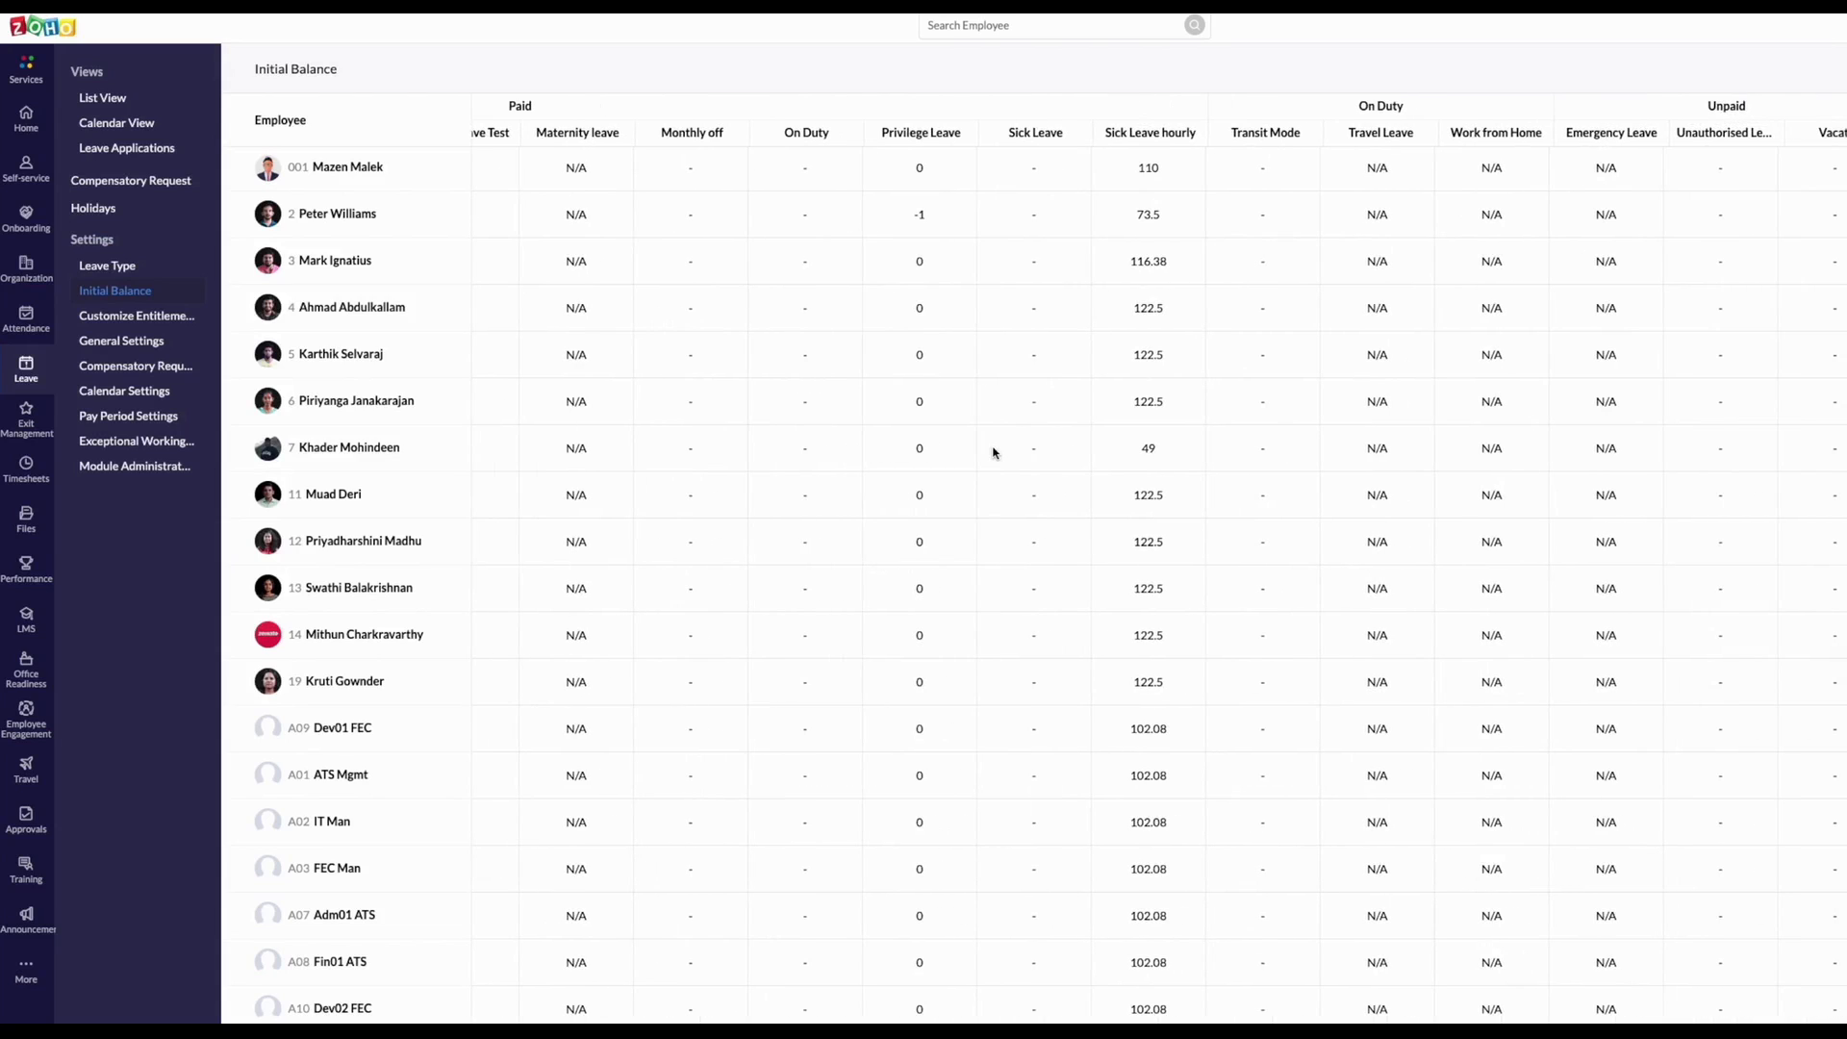
{"action": "scroll", "coordinate": [994, 452], "scroll_direction": "left", "scroll_amount": 5}
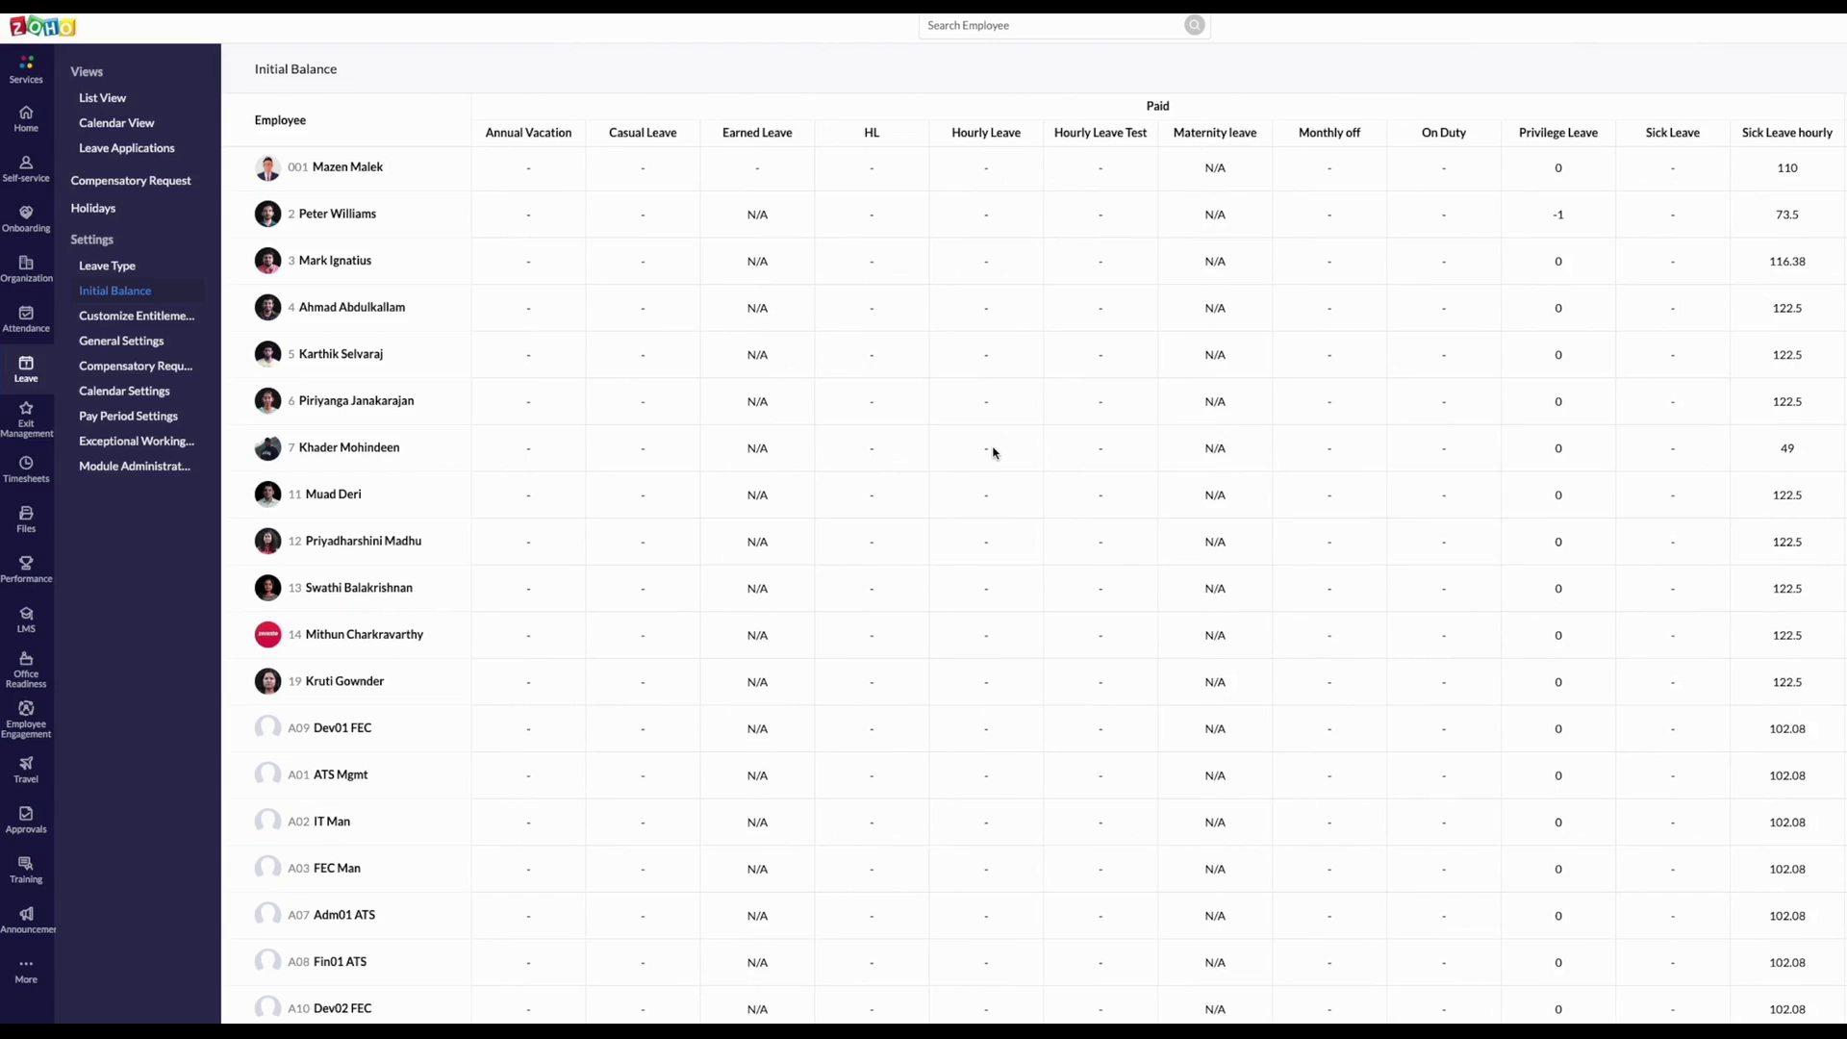
{"action": "scroll", "coordinate": [994, 452], "scroll_direction": "down", "scroll_amount": 8}
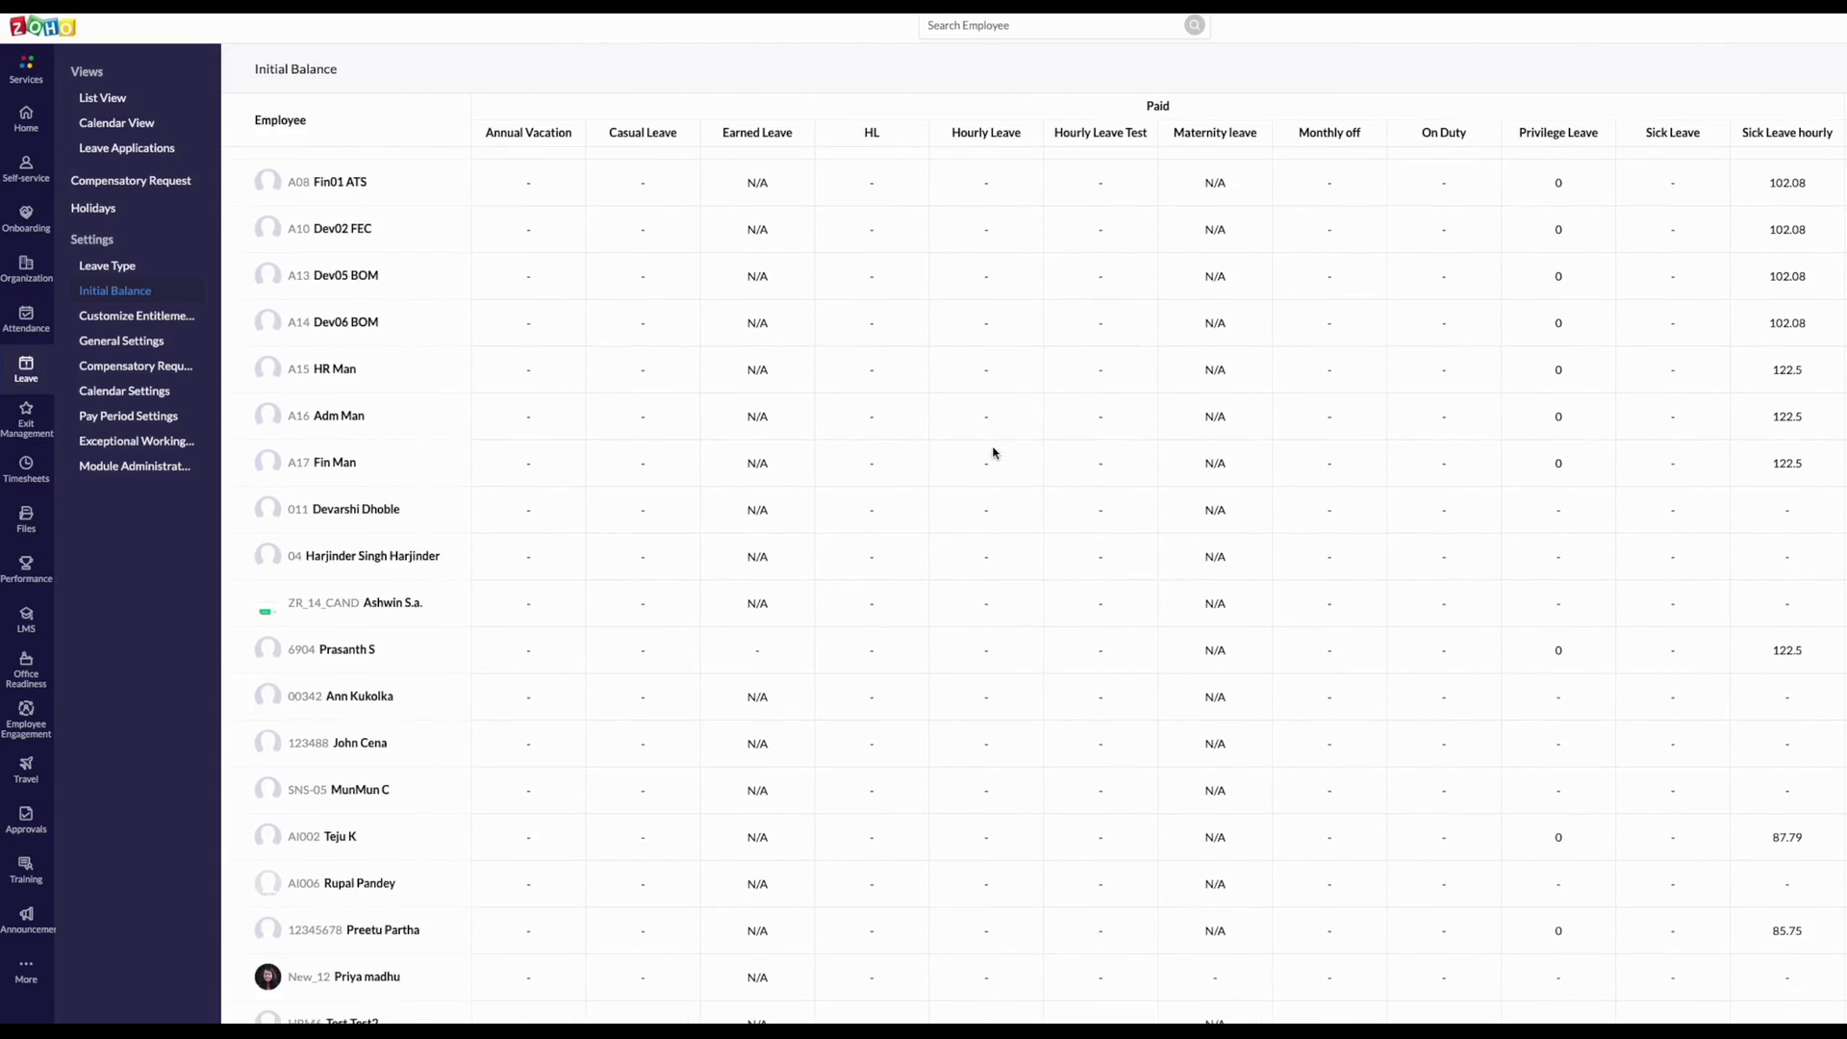
{"action": "scroll", "coordinate": [994, 453], "scroll_direction": "up", "scroll_amount": 8}
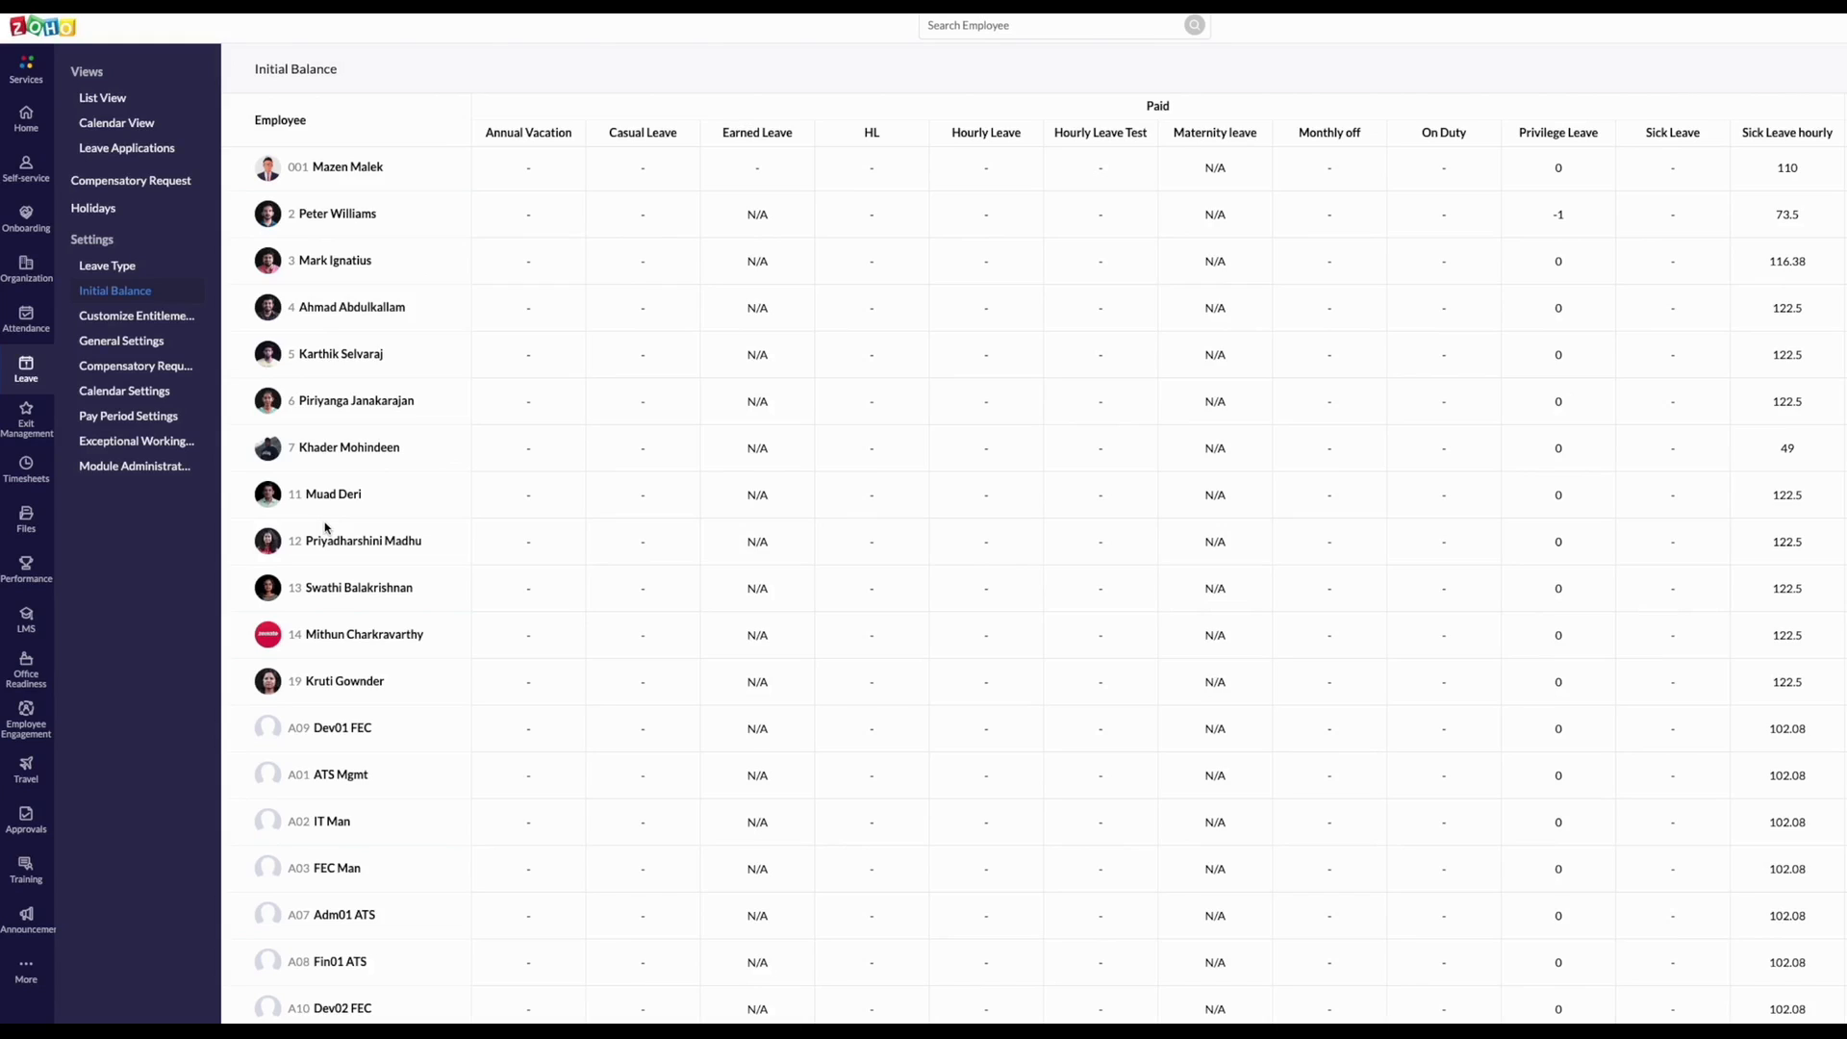
- Open the All Locations entry in the leave calendar settings
{"action": "left_click", "coordinate": [147, 394]}
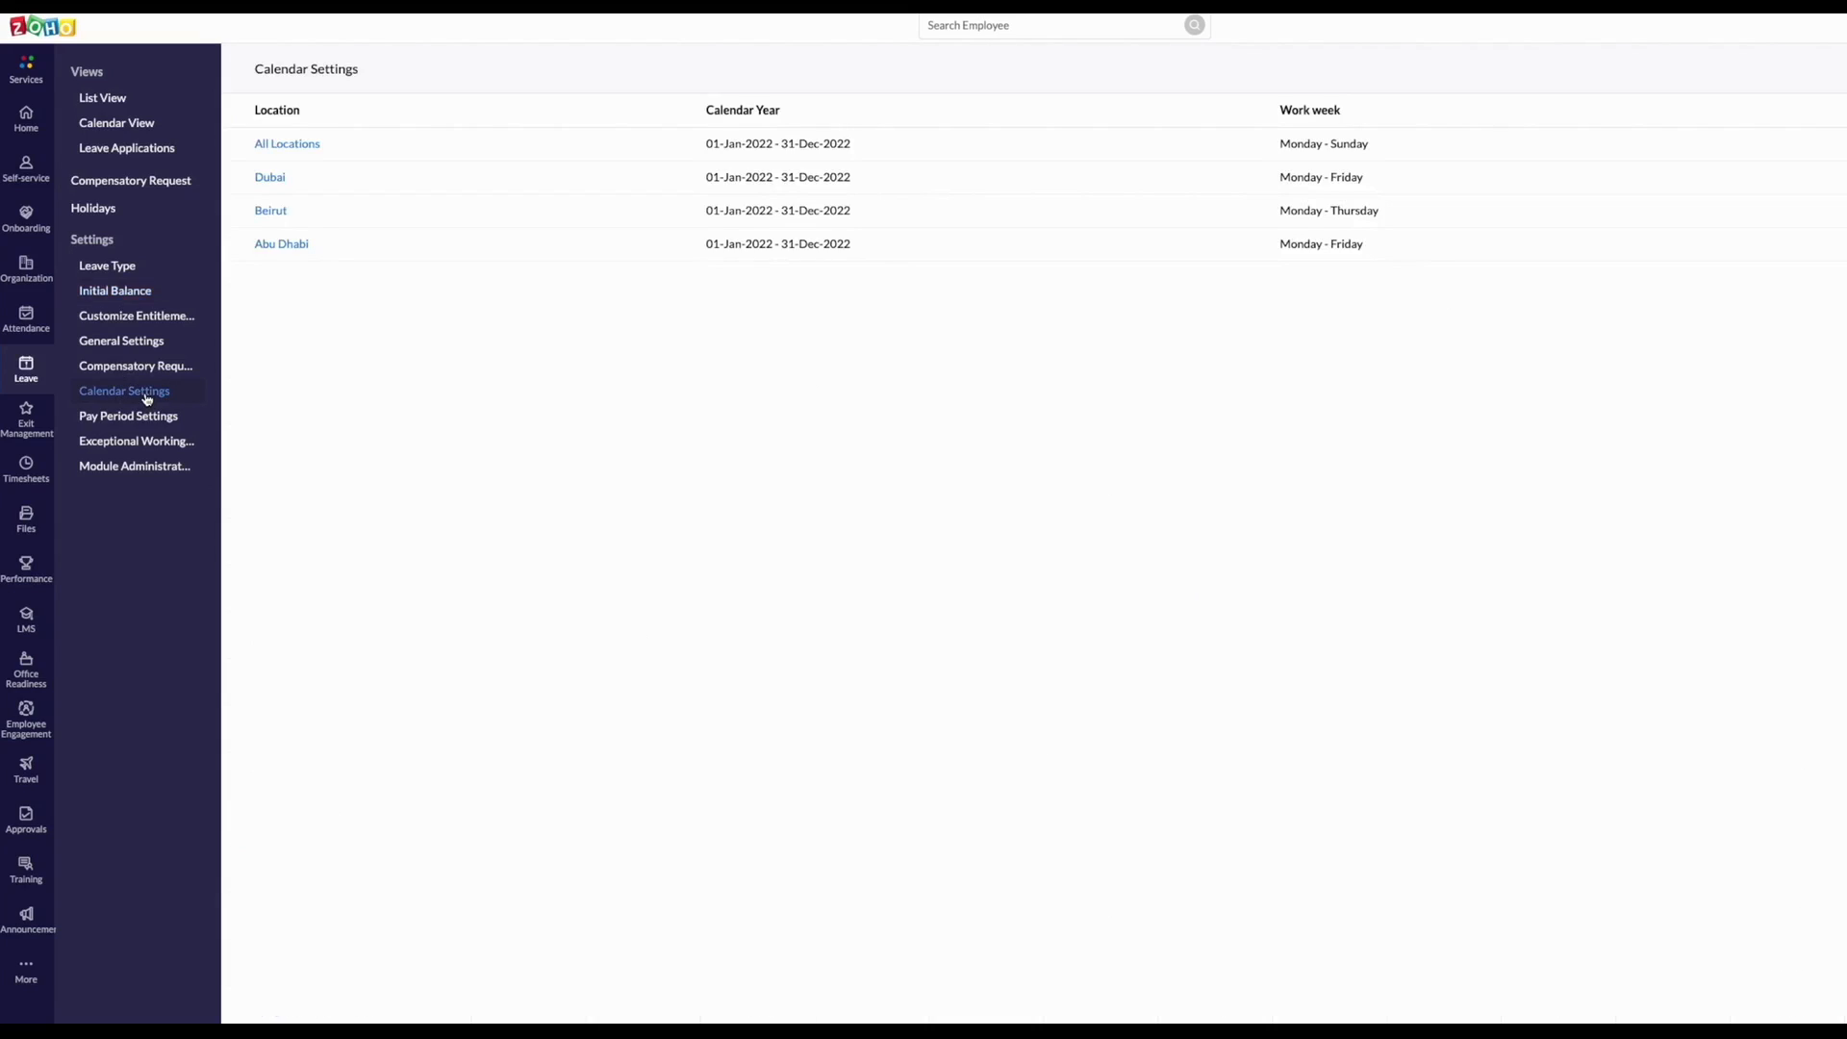
{"action": "left_click", "coordinate": [293, 154]}
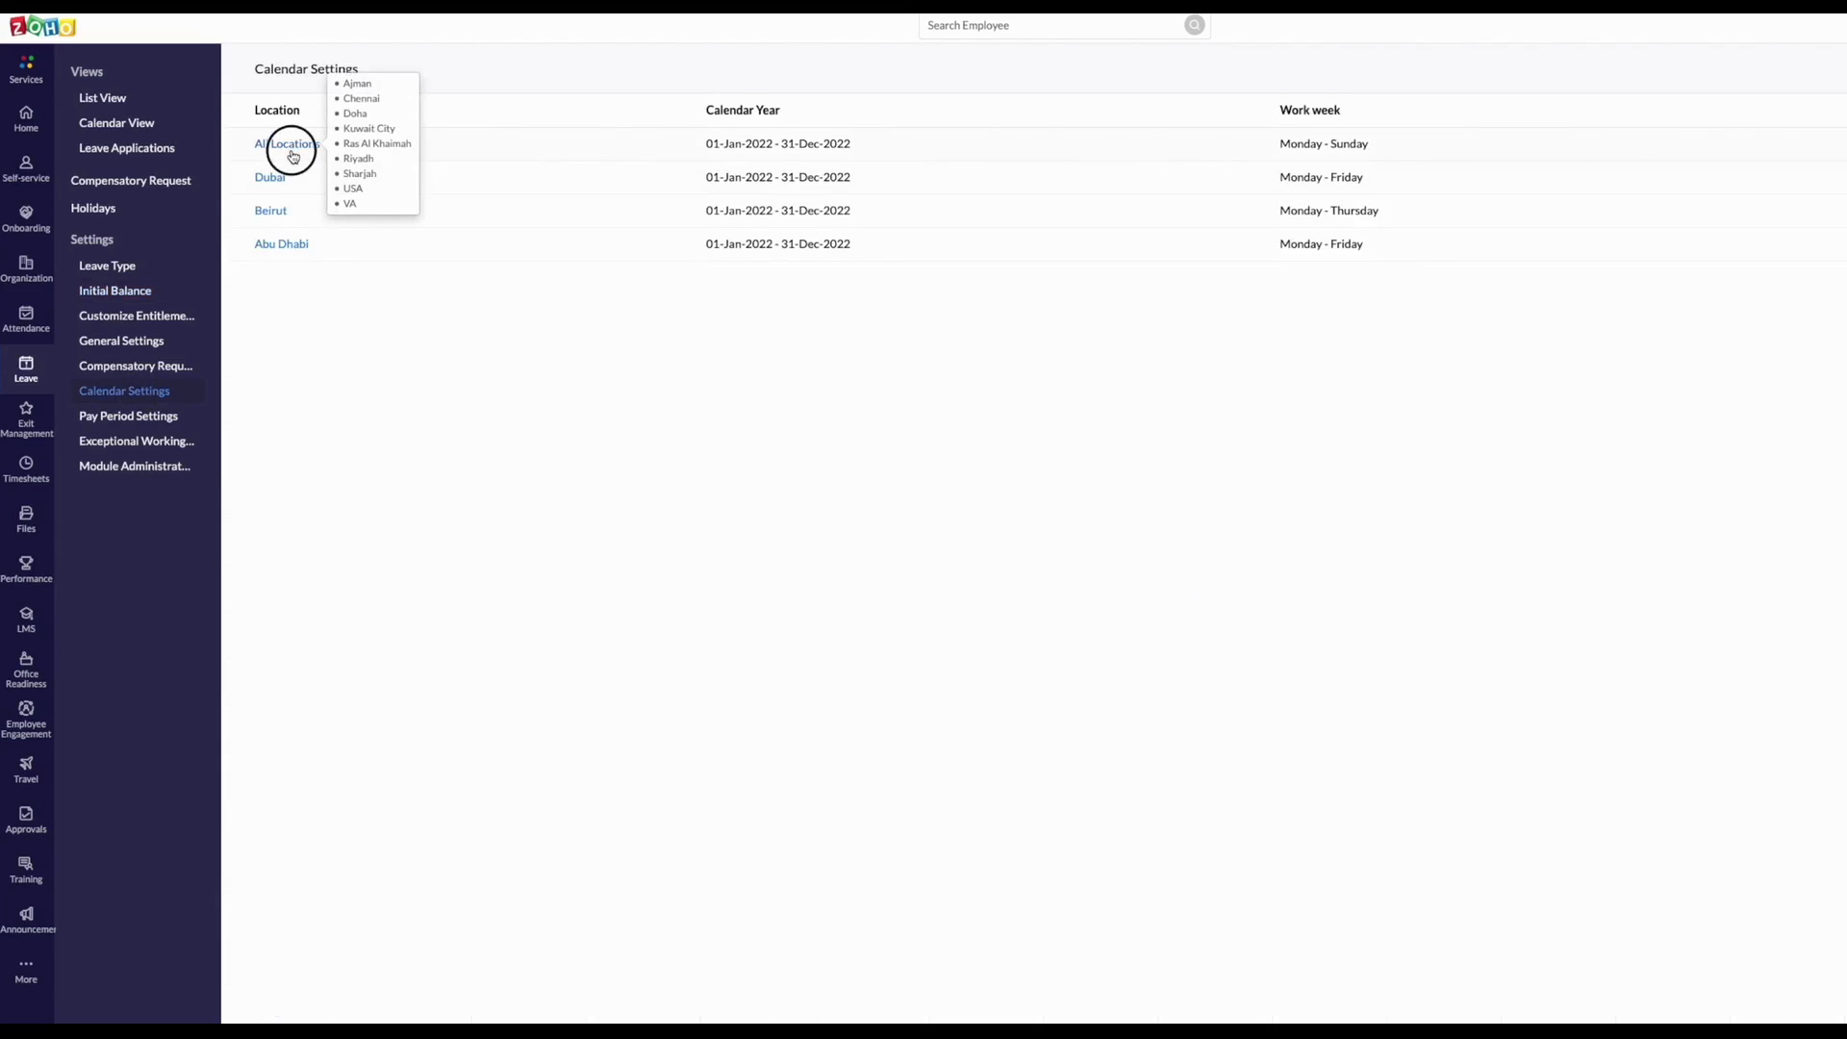